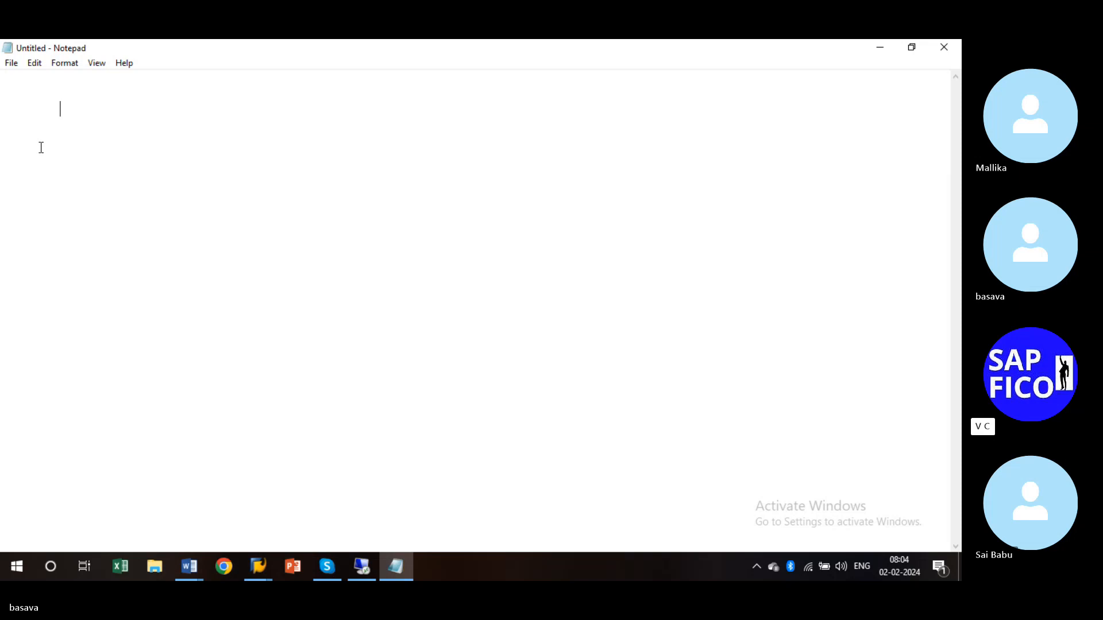
- Type the heading 'TRANSPORT CUSTOMIZING REQUEST IN SAP ENVIORNMENT', correcting typos
{"action": "type", "text": "TRANSO"}
{"action": "key", "text": "BackSpace"}
{"action": "type", "text": "PORT "}
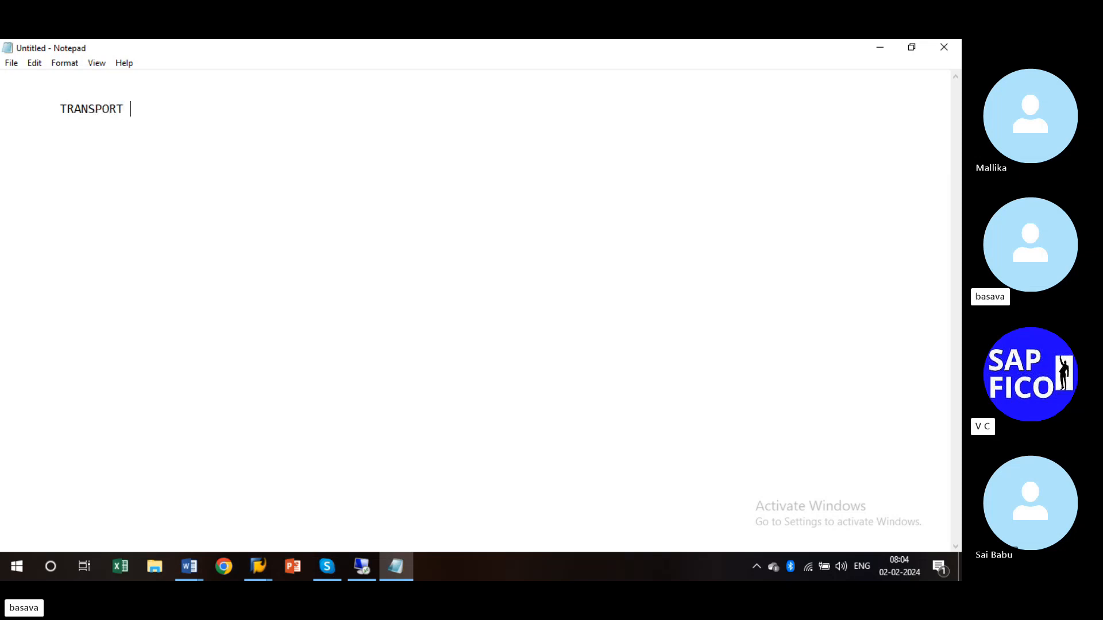
{"action": "type", "text": "CUSTO"}
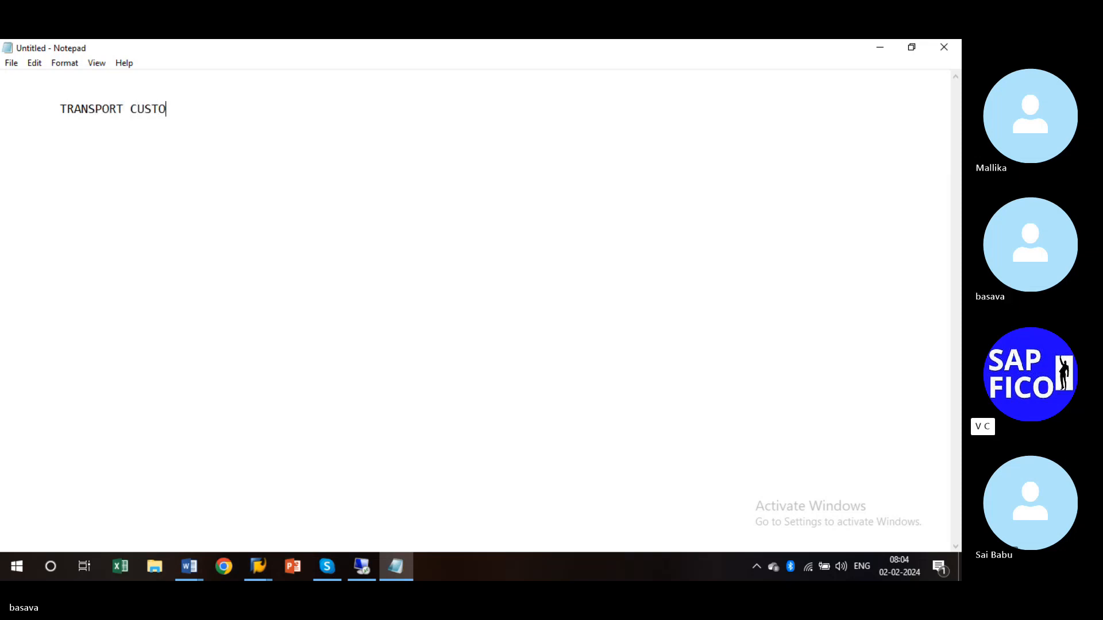
{"action": "type", "text": "MIZING REQUES"}
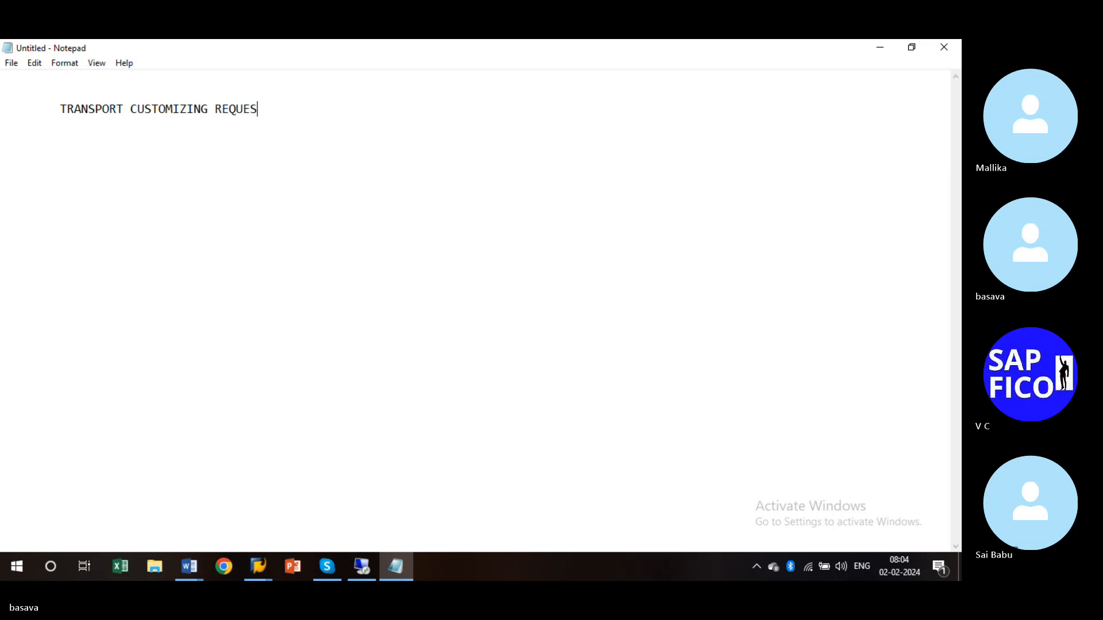
{"action": "type", "text": "T IN A"}
{"action": "key", "text": "BackSpace"}
{"action": "type", "text": "SAP "}
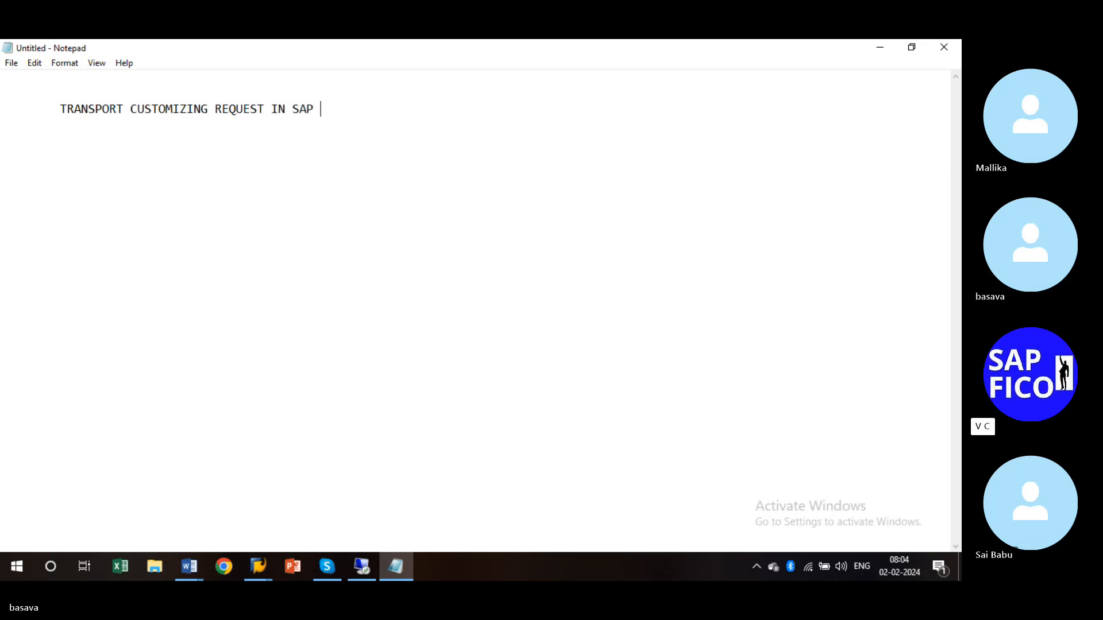
{"action": "type", "text": "ENVIO"}
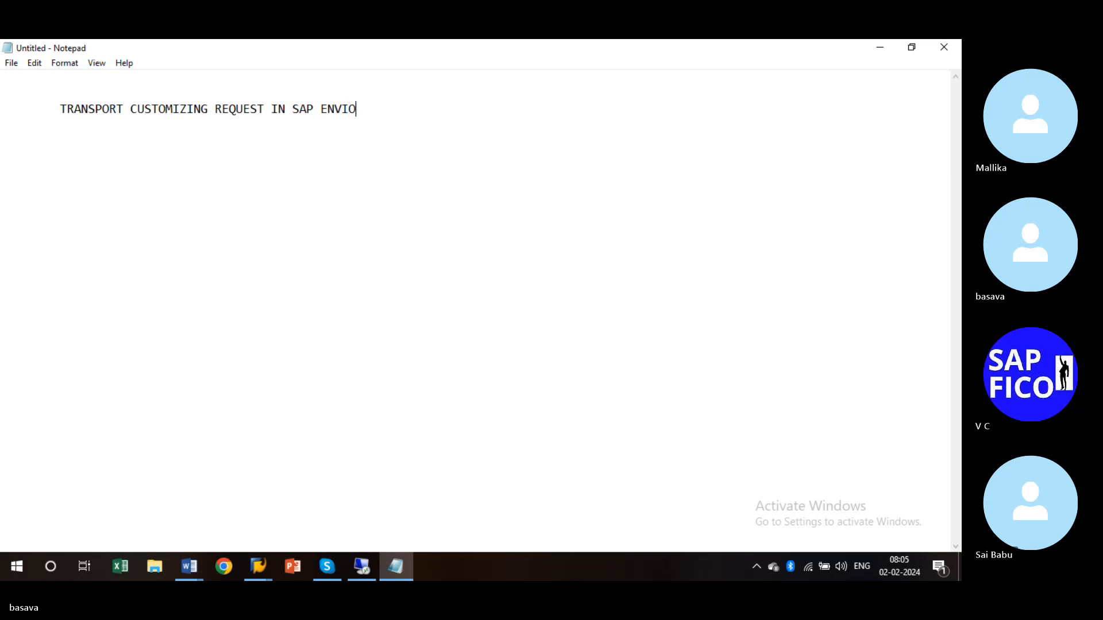
{"action": "type", "text": "RNMENT"}
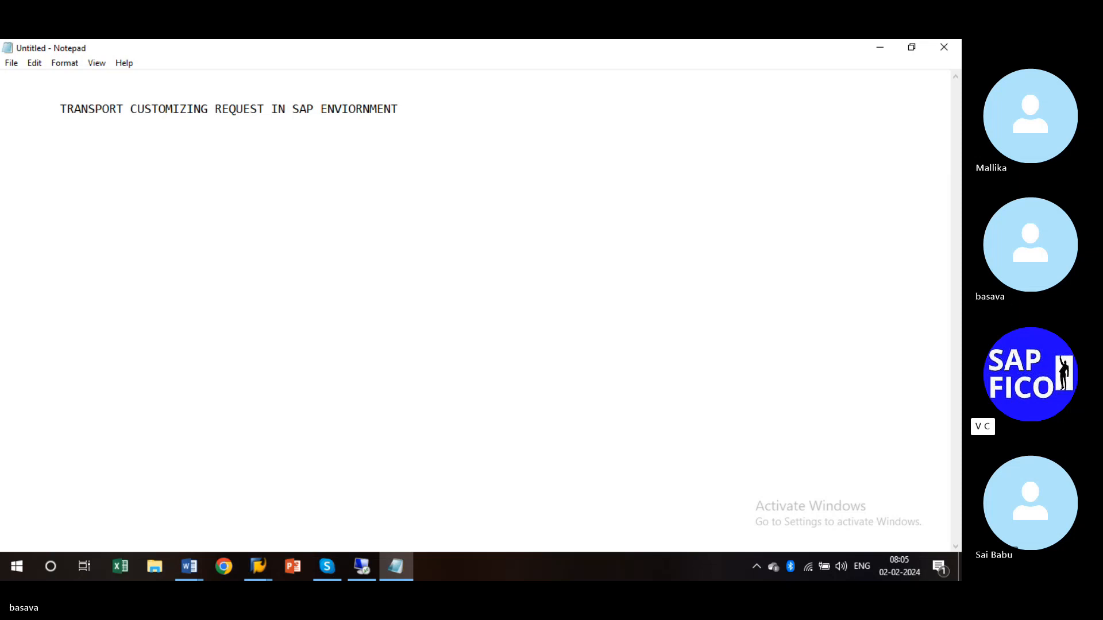
{"action": "key", "text": "Return"}
{"action": "key", "text": "Return"}
- Add indented point '1. CUSTOMIZING REQUEST ARE SAVED' below the heading
{"action": "key", "text": "Tab"}
{"action": "type", "text": "1. CUSTOMER"}
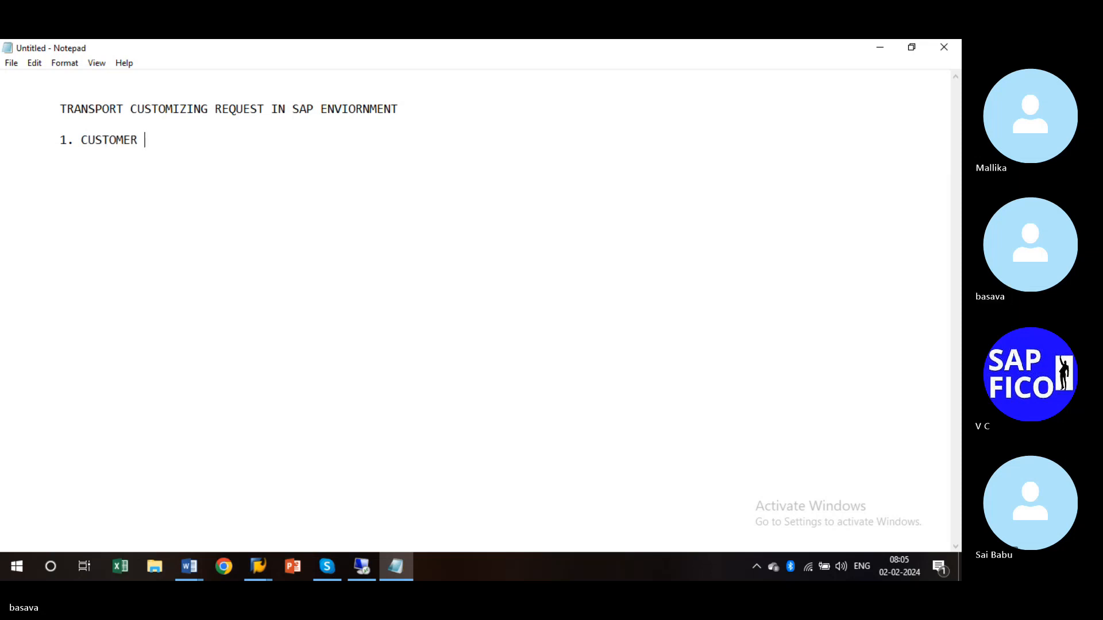
{"action": "key", "text": "BackSpace"}
{"action": "key", "text": "BackSpace"}
{"action": "key", "text": "BackSpace"}
{"action": "key", "text": "BackSpace"}
{"action": "key", "text": "BackSpace"}
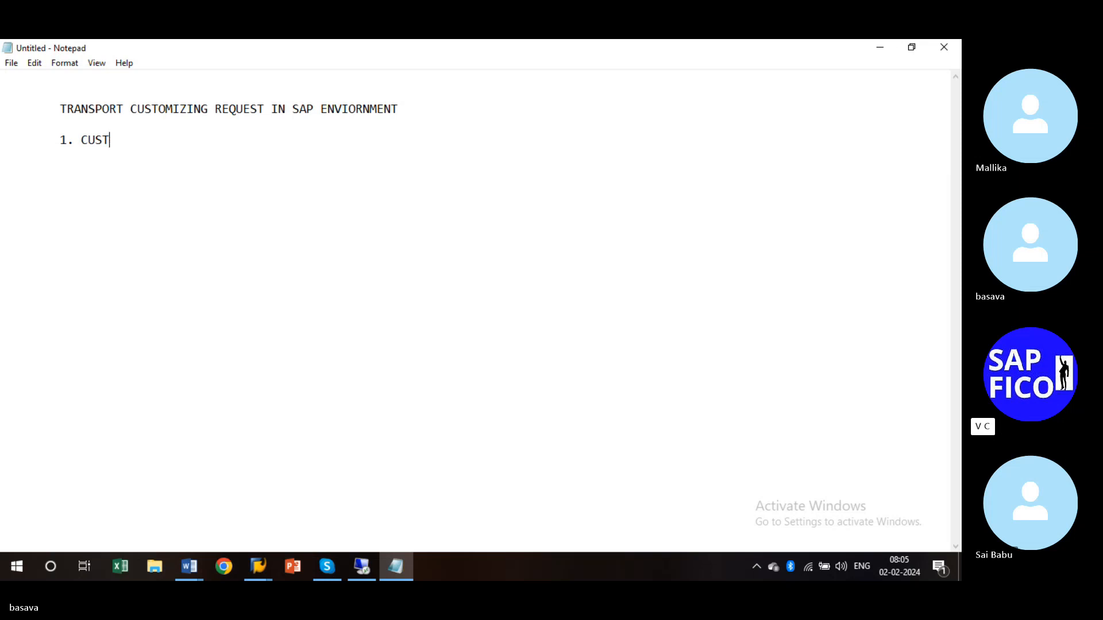
{"action": "type", "text": "OMI"}
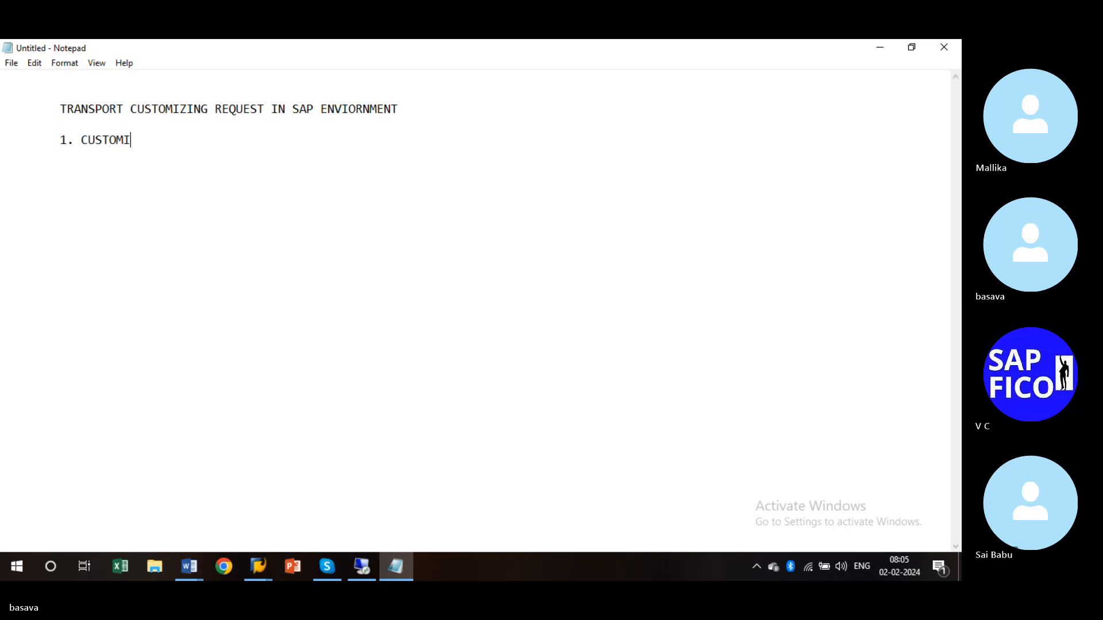
{"action": "type", "text": "ZING REW"}
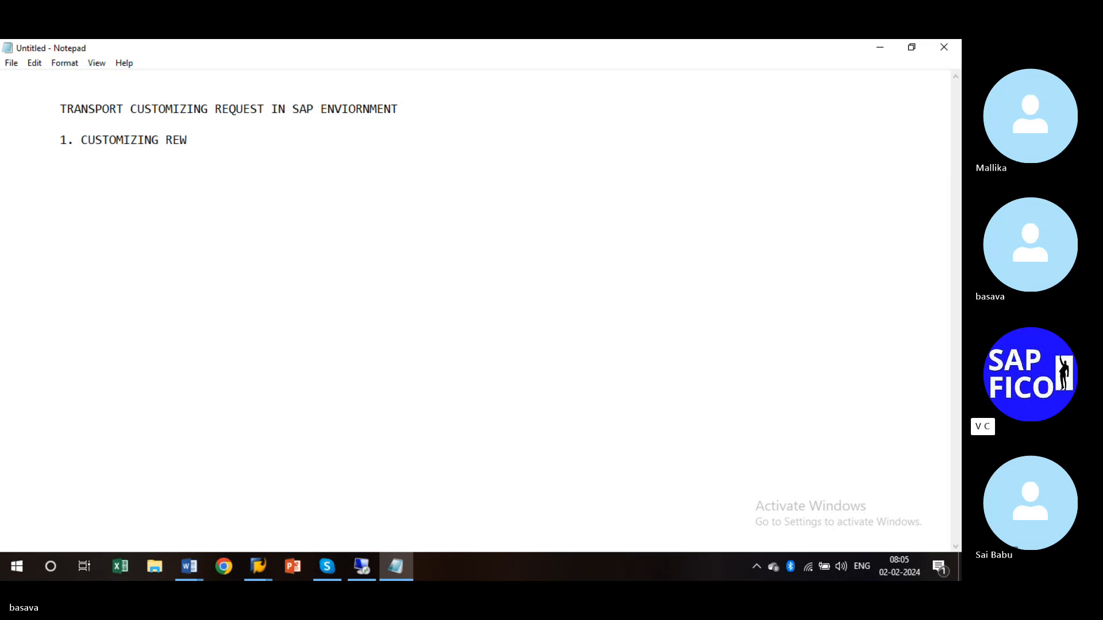
{"action": "type", "text": "Q"}
{"action": "key", "text": "BackSpace"}
{"action": "key", "text": "BackSpace"}
{"action": "type", "text": "QUEST"}
{"action": "type", "text": "ARE SAVED"}
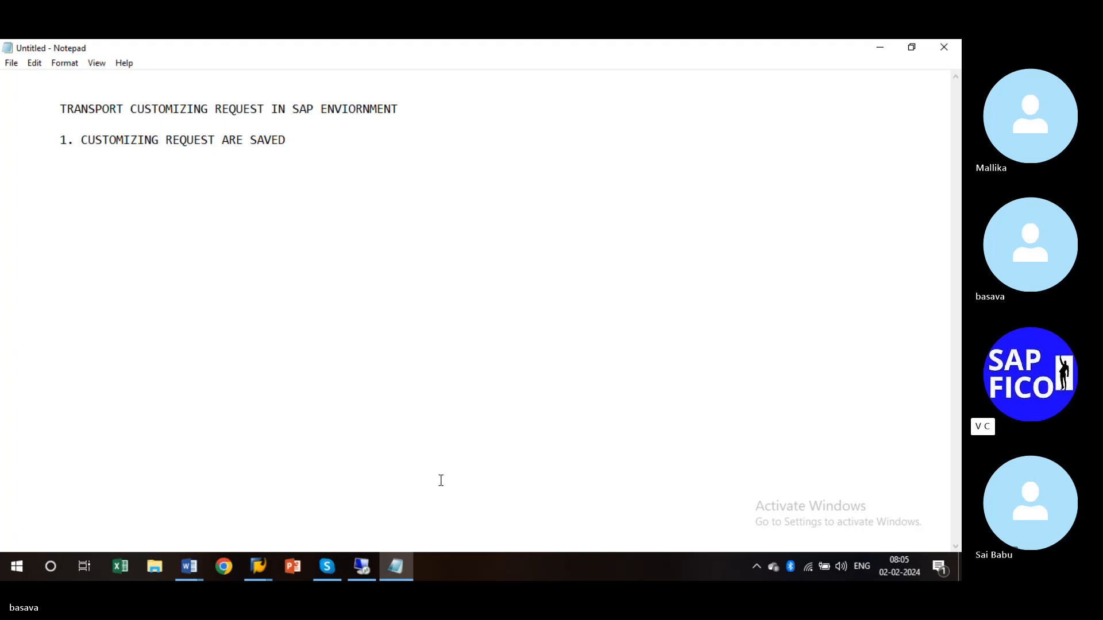
{"action": "left_click", "coordinate": [326, 567]}
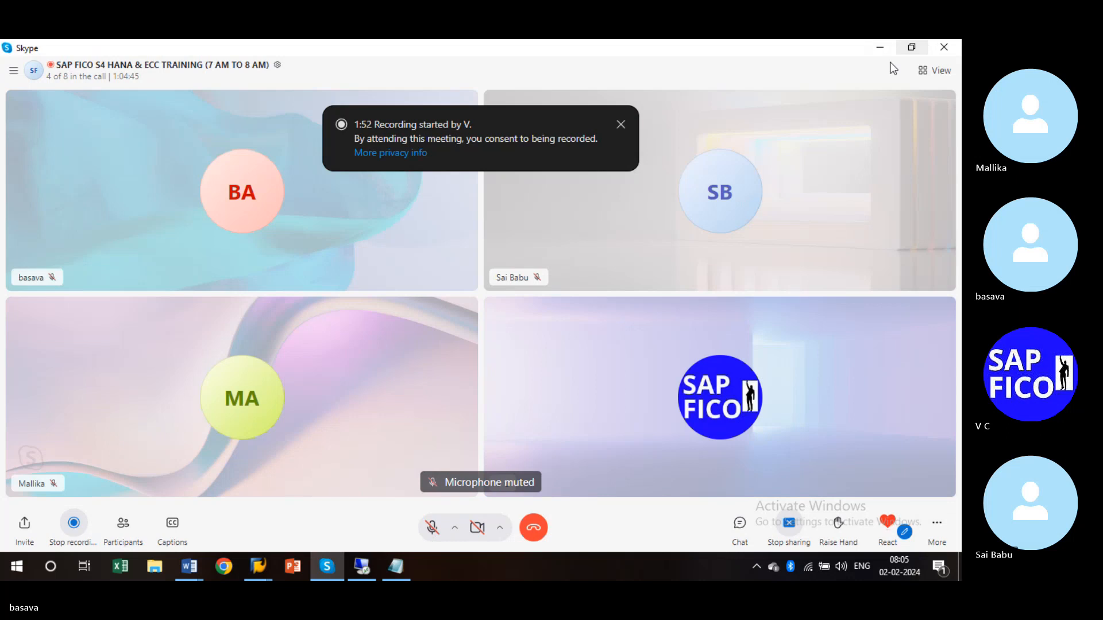
{"action": "left_click", "coordinate": [880, 47]}
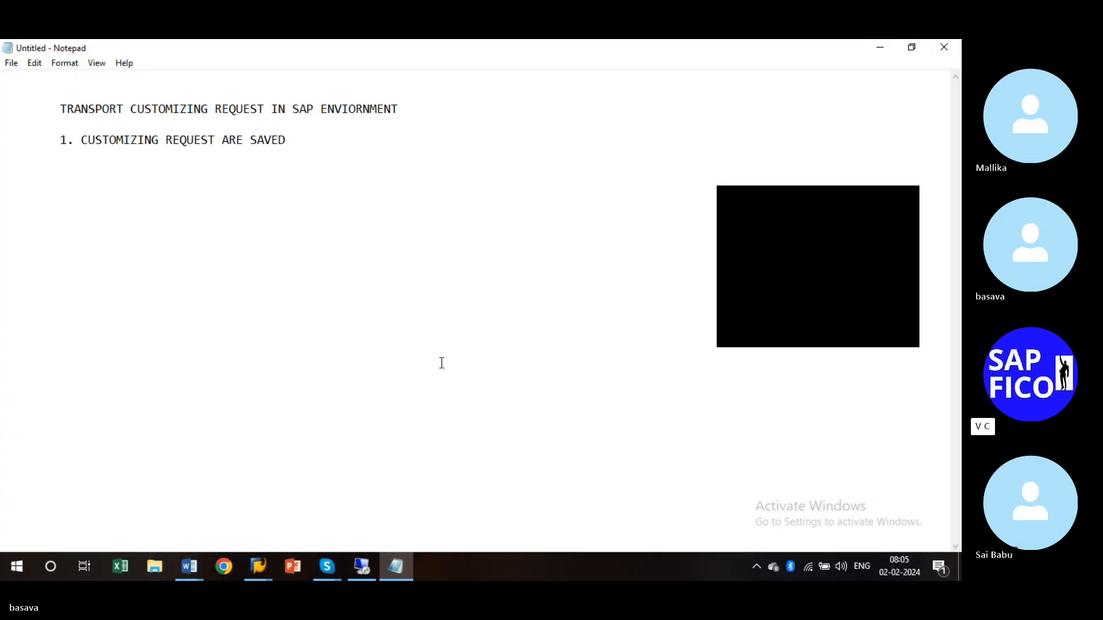
{"action": "left_click", "coordinate": [912, 205]}
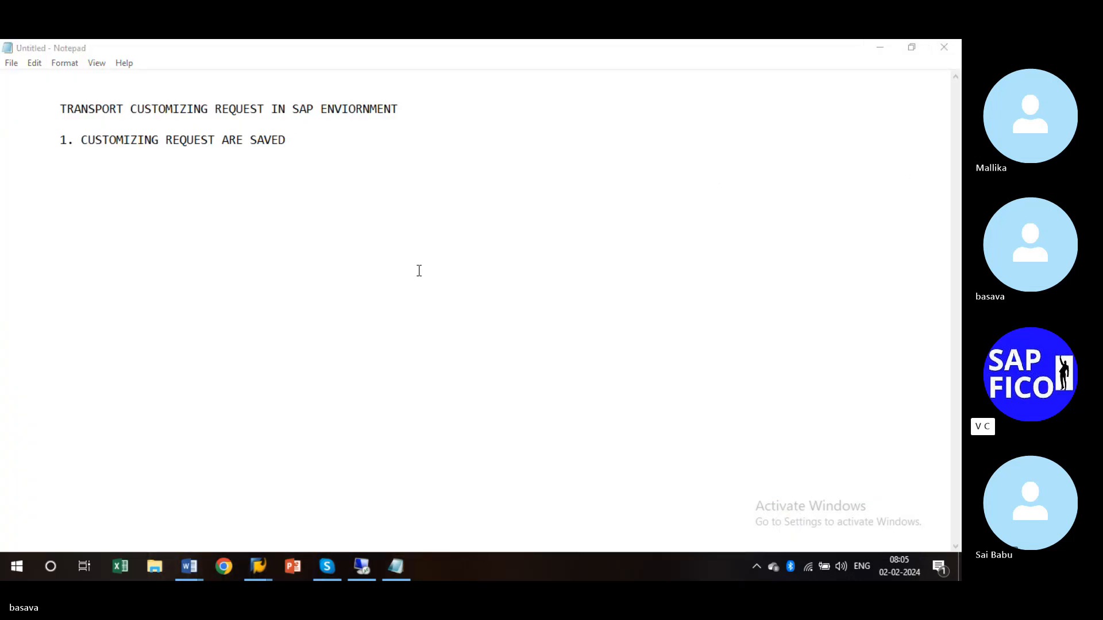
- Extend point 1 with 'IN USING T-CODE SE09'
{"action": "left_click", "coordinate": [310, 140]}
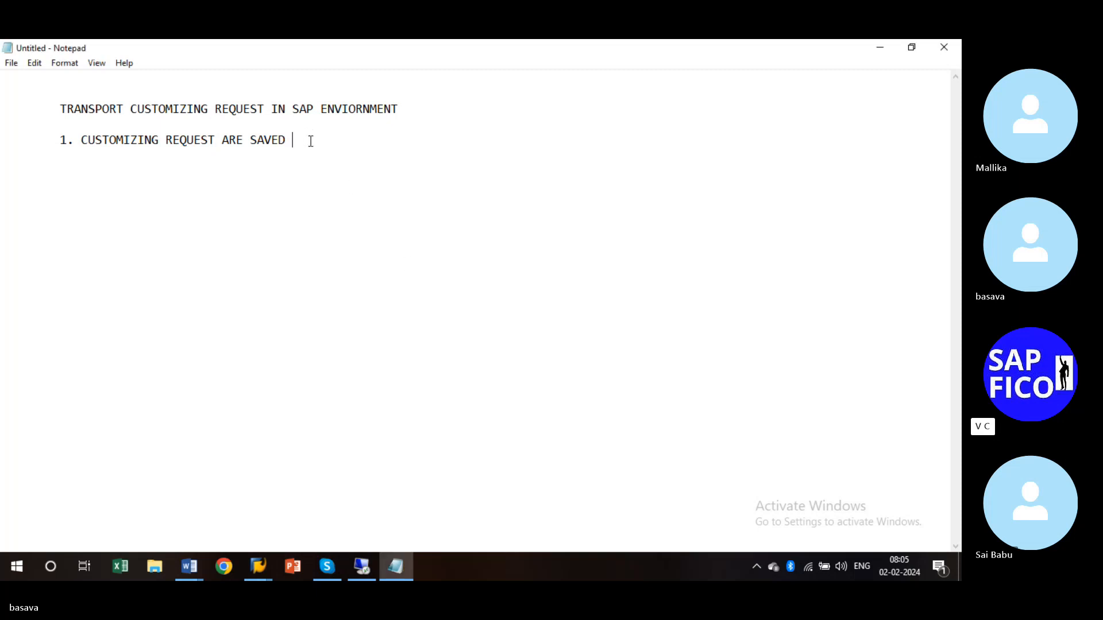
{"action": "type", "text": "IN USING T-CODE "}
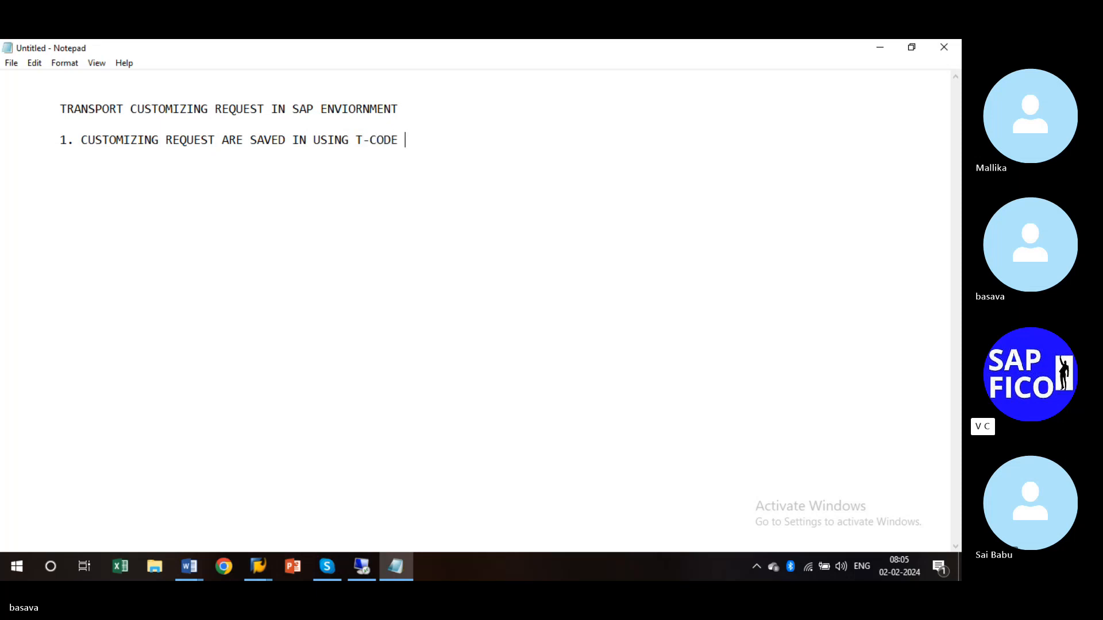
{"action": "type", "text": "SE09"}
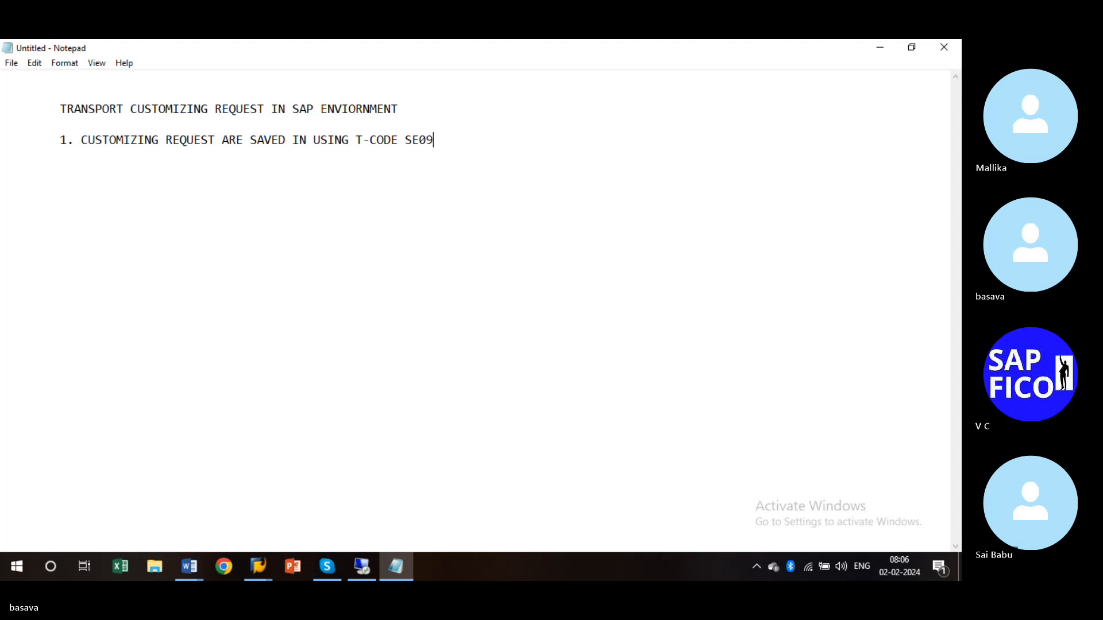
- Start an indented sub-point 'A) CUS' on a new line under point 1
{"action": "key", "text": "Return"}
{"action": "key", "text": "Tab"}
{"action": "key", "text": "Tab"}
{"action": "key", "text": "BackSpace"}
{"action": "key", "text": "BackSpace"}
{"action": "type", "text": "A)"}
{"action": "key", "text": "BackSpace"}
{"action": "key", "text": "BackSpace"}
{"action": "key", "text": "Tab"}
{"action": "type", "text": "A) CUS"}
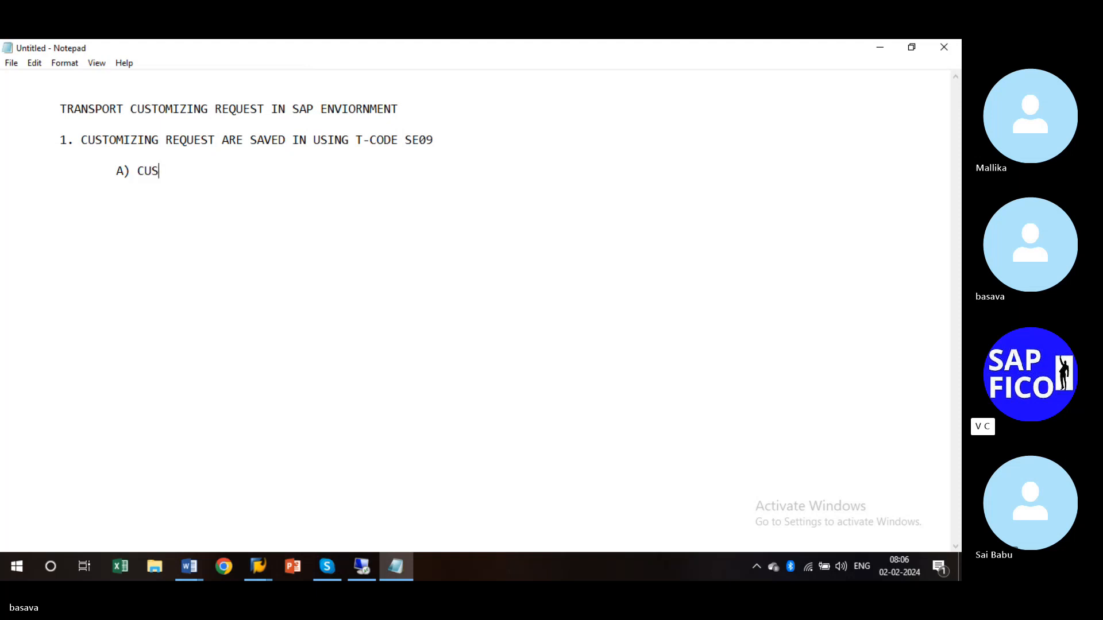
- Complete sub-point 'A) CUSTOMIZING REQUEST, WORKBENCH REQUEST' and add 'B) TABLES AND CNONTENTY'
{"action": "key", "text": "BackSpace"}
{"action": "key", "text": "BackSpace"}
{"action": "key", "text": "BackSpace"}
{"action": "type", "text": "CUSTOMIZING REQUES"}
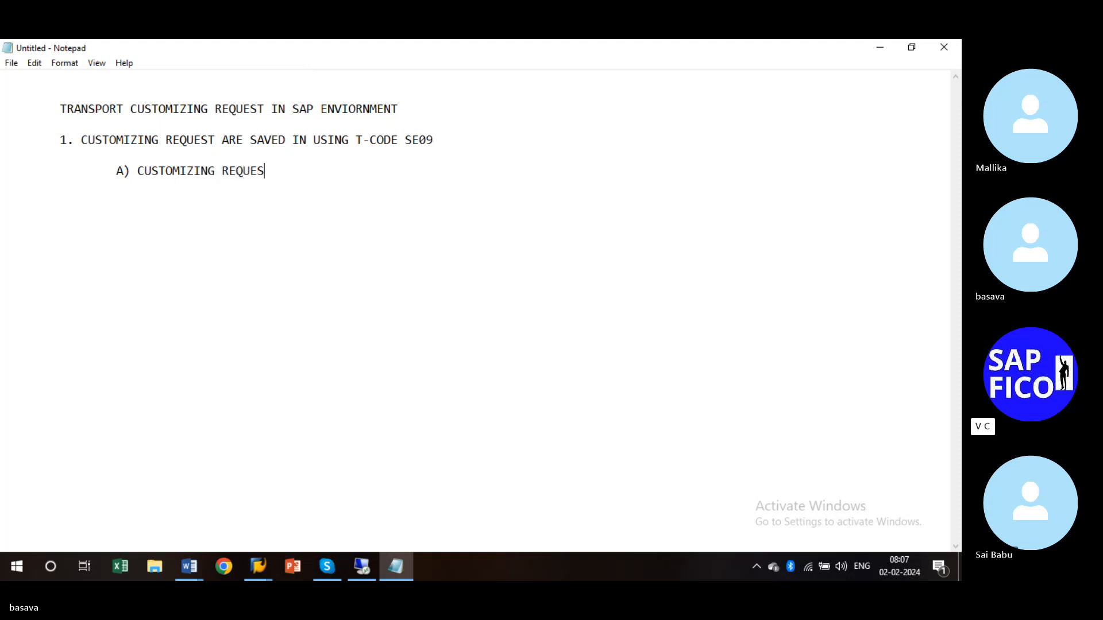
{"action": "type", "text": "T , WORKBEN"}
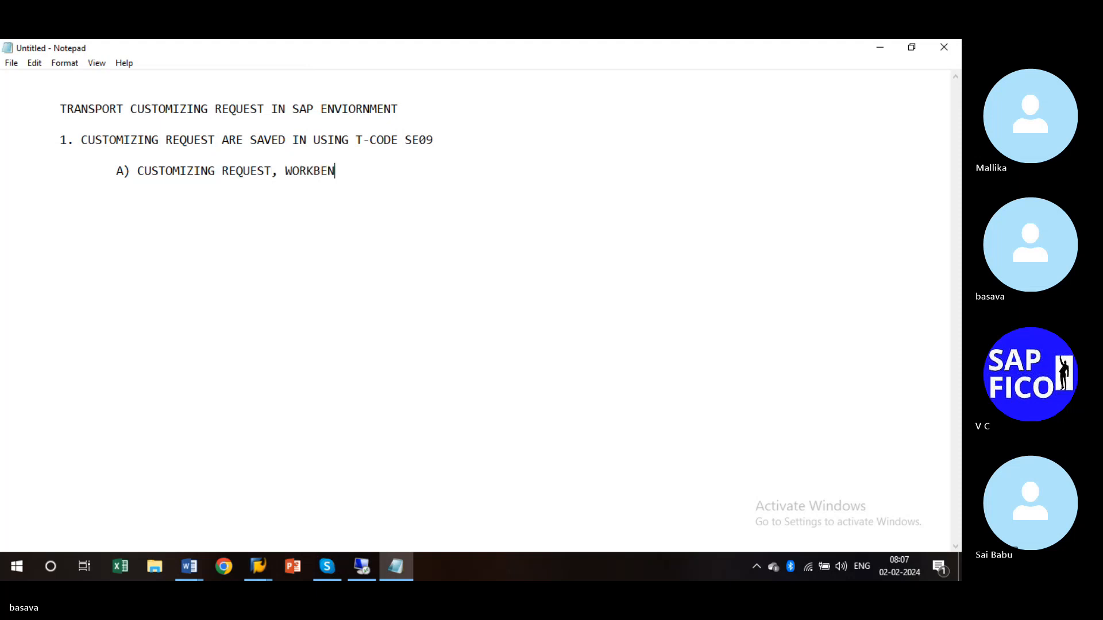
{"action": "type", "text": "CH REQUEST"}
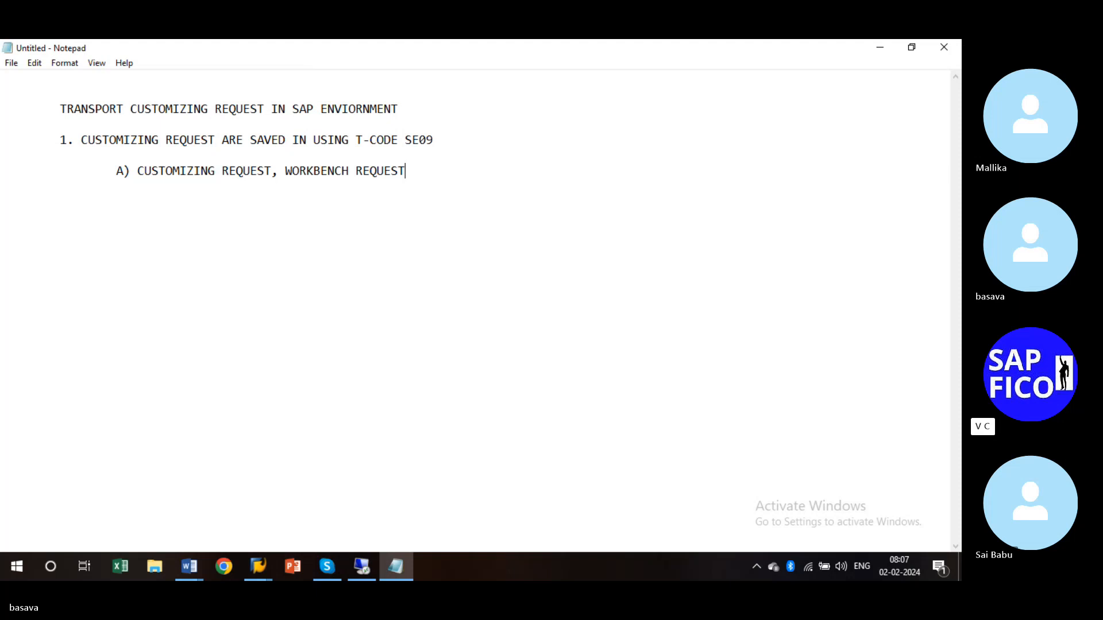
{"action": "key", "text": "Return"}
{"action": "key", "text": "Tab"}
{"action": "type", "text": "B) TABLES AND C"}
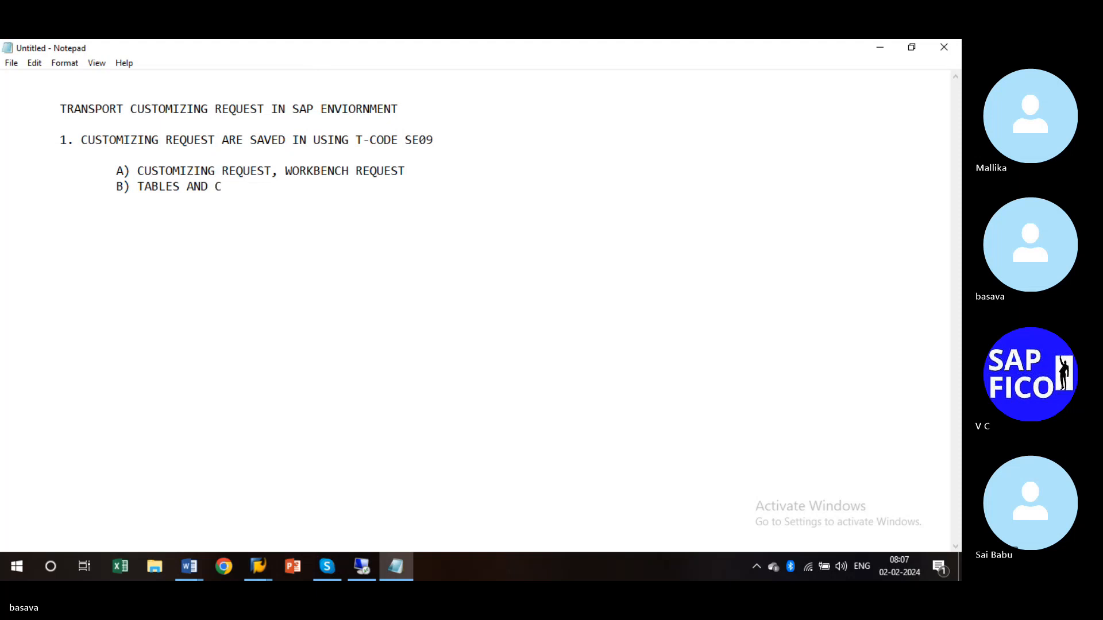
{"action": "type", "text": "NTRENT"}
{"action": "key", "text": "BackSpace"}
{"action": "key", "text": "BackSpace"}
{"action": "key", "text": "BackSpace"}
{"action": "key", "text": "BackSpace"}
{"action": "key", "text": "BackSpace"}
{"action": "key", "text": "BackSpace"}
{"action": "key", "text": "BackSpace"}
{"action": "type", "text": "NTENT"}
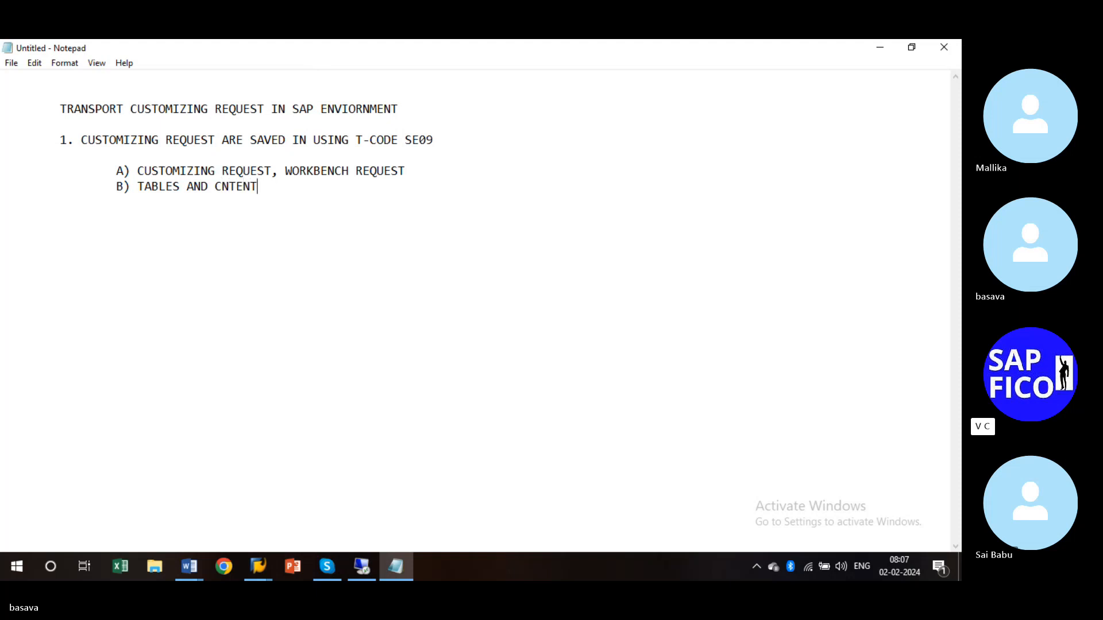
{"action": "key", "text": "BackSpace"}
{"action": "key", "text": "BackSpace"}
{"action": "key", "text": "BackSpace"}
{"action": "key", "text": "BackSpace"}
{"action": "key", "text": "BackSpace"}
{"action": "type", "text": "ONTENTY"}
- Add indented sub-point 'C) CUSTOMIZING TABLE CONTENT' below B)
{"action": "key", "text": "Return"}
{"action": "key", "text": "Tab"}
{"action": "key", "text": "Tab"}
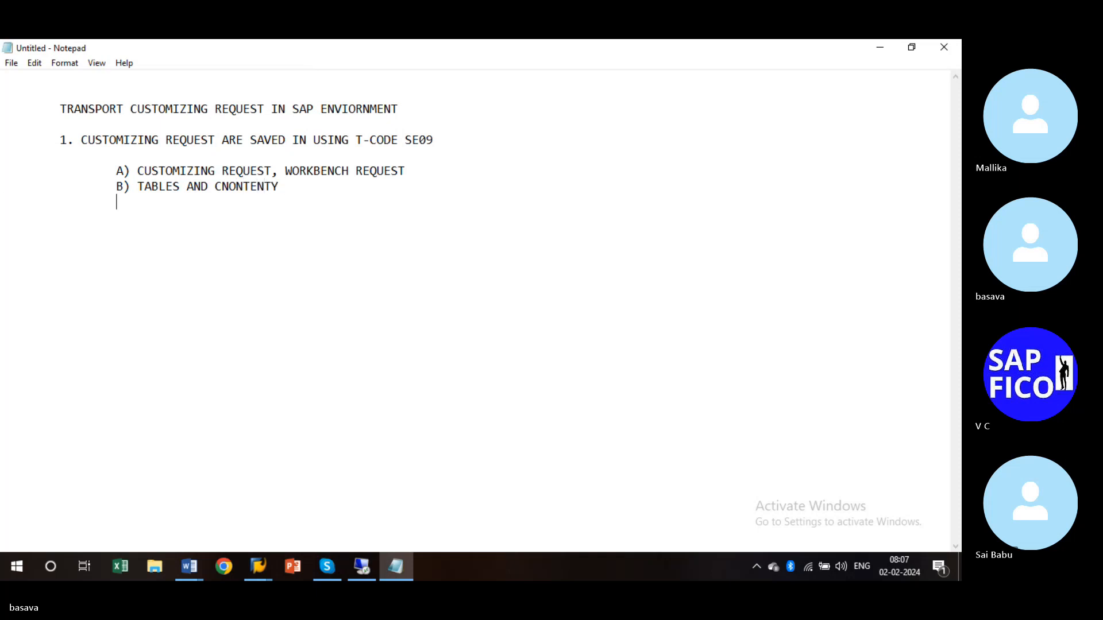
{"action": "type", "text": "C)C"}
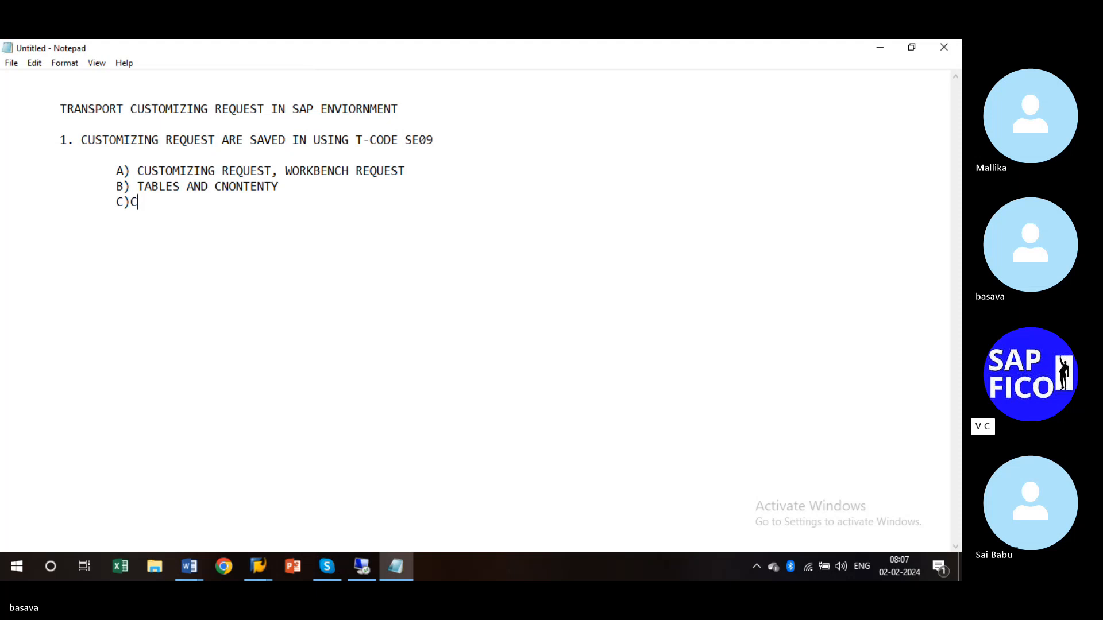
{"action": "key", "text": "BackSpace"}
{"action": "type", "text": "C"}
{"action": "key", "text": "BackSpace"}
{"action": "type", "text": "CUSTO"}
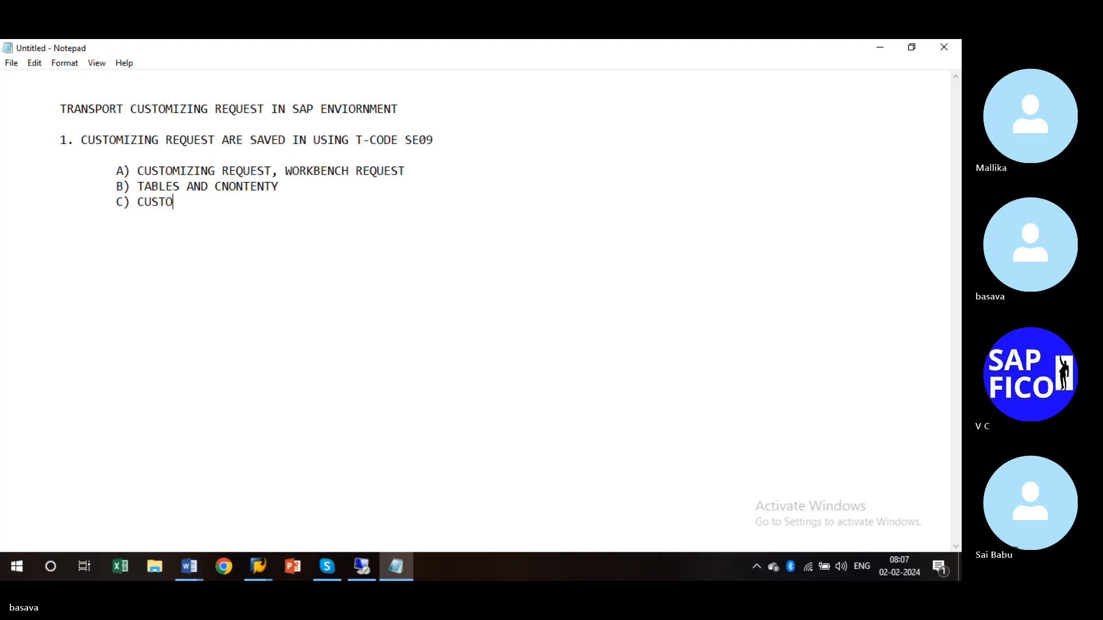
{"action": "type", "text": "MIZING TAB"}
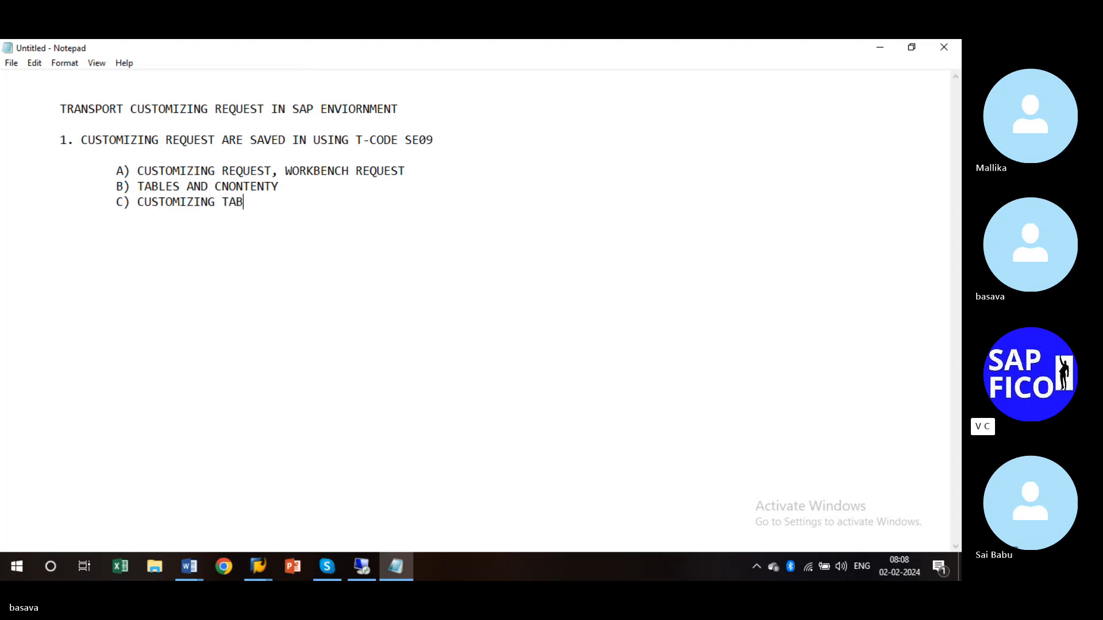
{"action": "type", "text": "LE CONTENT"}
- Correct item B to 'TABLES AND CONTENT' and add 'D) VIEW MAINTAINACE DATA' below item C
{"action": "key", "text": "BackSpace"}
{"action": "key", "text": "BackSpace"}
{"action": "key", "text": "BackSpace"}
{"action": "key", "text": "BackSpace"}
{"action": "key", "text": "BackSpace"}
{"action": "key", "text": "BackSpace"}
{"action": "key", "text": "BackSpace"}
{"action": "key", "text": "BackSpace"}
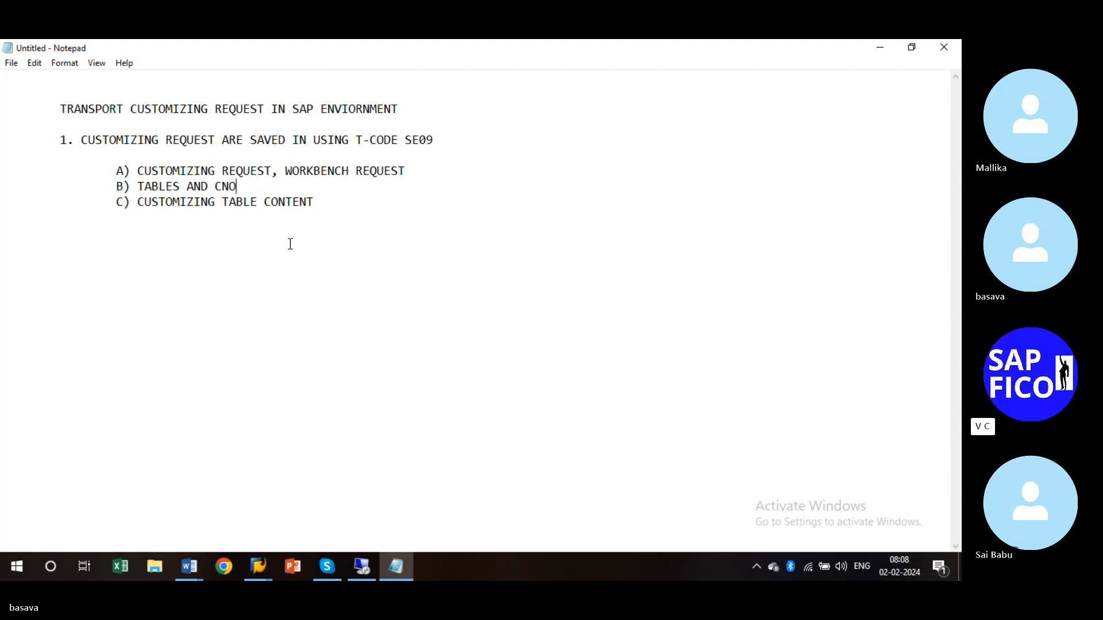
{"action": "type", "text": "ONTENT"}
{"action": "left_click", "coordinate": [340, 217]}
{"action": "key", "text": "Return"}
{"action": "key", "text": "Tab"}
{"action": "key", "text": "Tab"}
{"action": "type", "text": "D) VIEW MAI"}
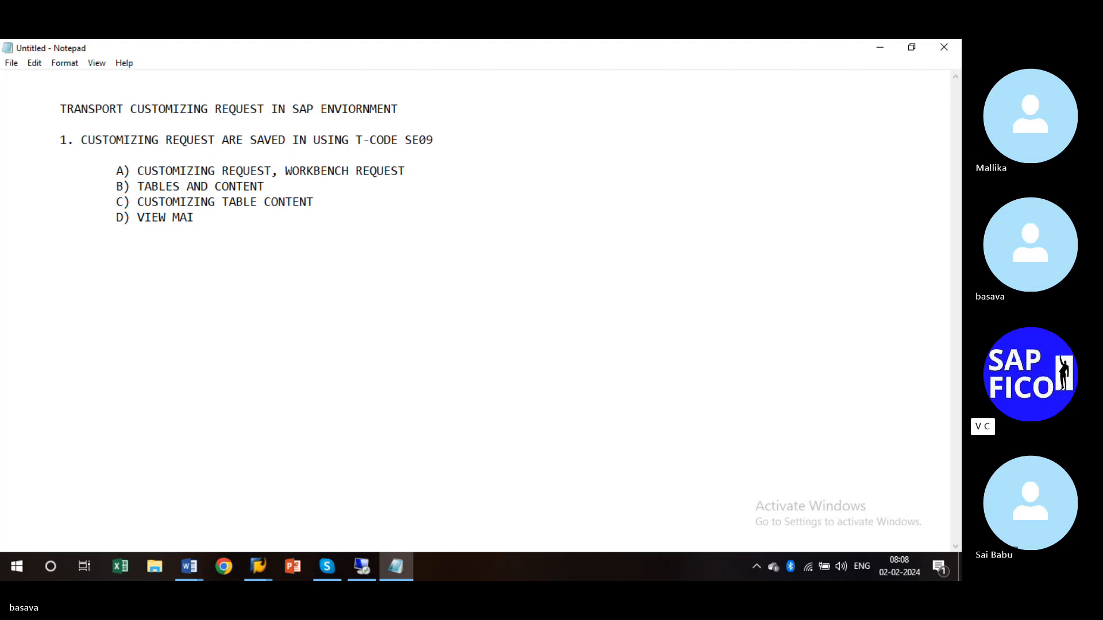
{"action": "type", "text": "NTAINACE DATA"}
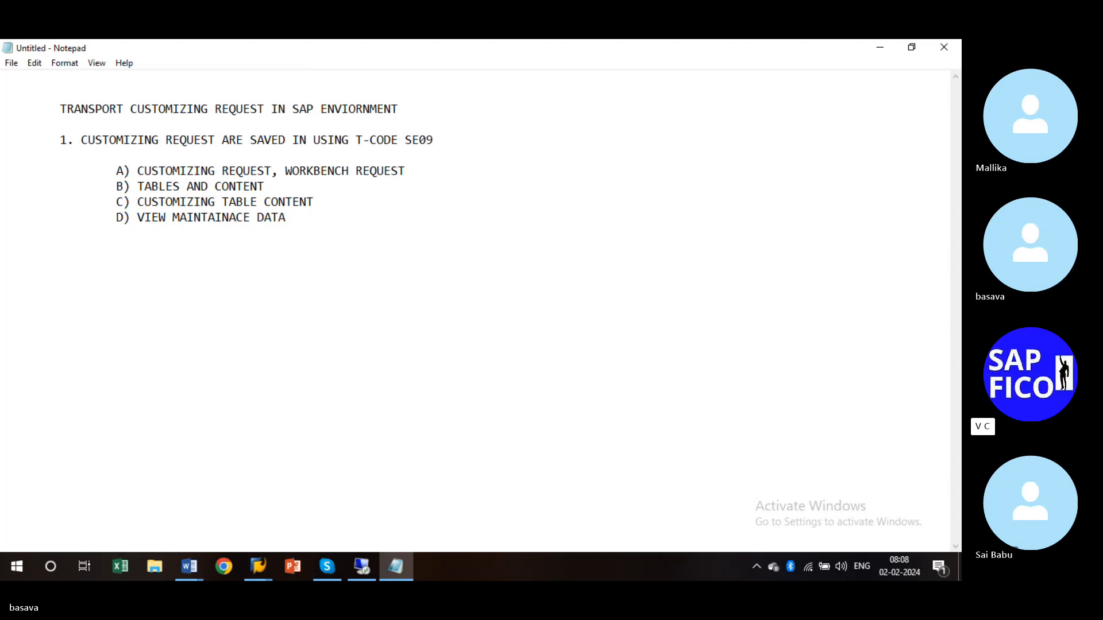
- Begin numbered point '2.' after a blank line
{"action": "type", "text": "2."}
{"action": "key", "text": "BackSpace"}
{"action": "key", "text": "BackSpace"}
{"action": "key", "text": "Return"}
{"action": "type", "text": "2."}
- Write point 2 as 'THERE ARE 3 TYPES REQUEST', rewording THEY to THERE
{"action": "type", "text": "THEY ARE 3 "}
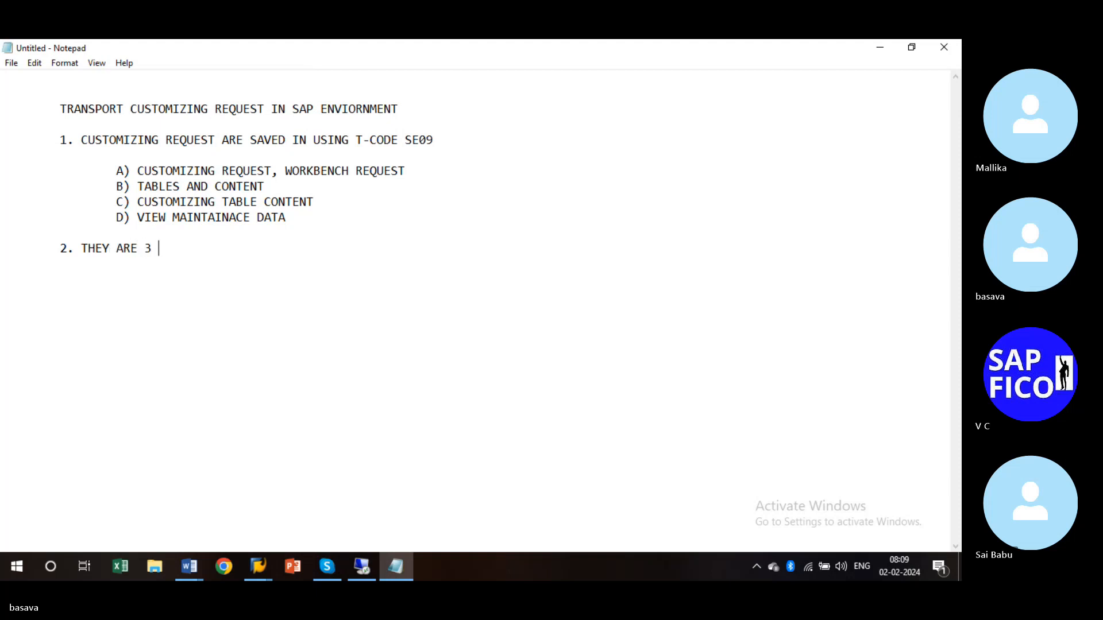
{"action": "type", "text": "TYPES"}
{"action": "key", "text": "Left"}
{"action": "key", "text": "Left"}
{"action": "key", "text": "Left"}
{"action": "key", "text": "Left"}
{"action": "key", "text": "Left"}
{"action": "key", "text": "Left"}
{"action": "key", "text": "Left"}
{"action": "key", "text": "Left"}
{"action": "key", "text": "Left"}
{"action": "key", "text": "Left"}
{"action": "key", "text": "Left"}
{"action": "key", "text": "Left"}
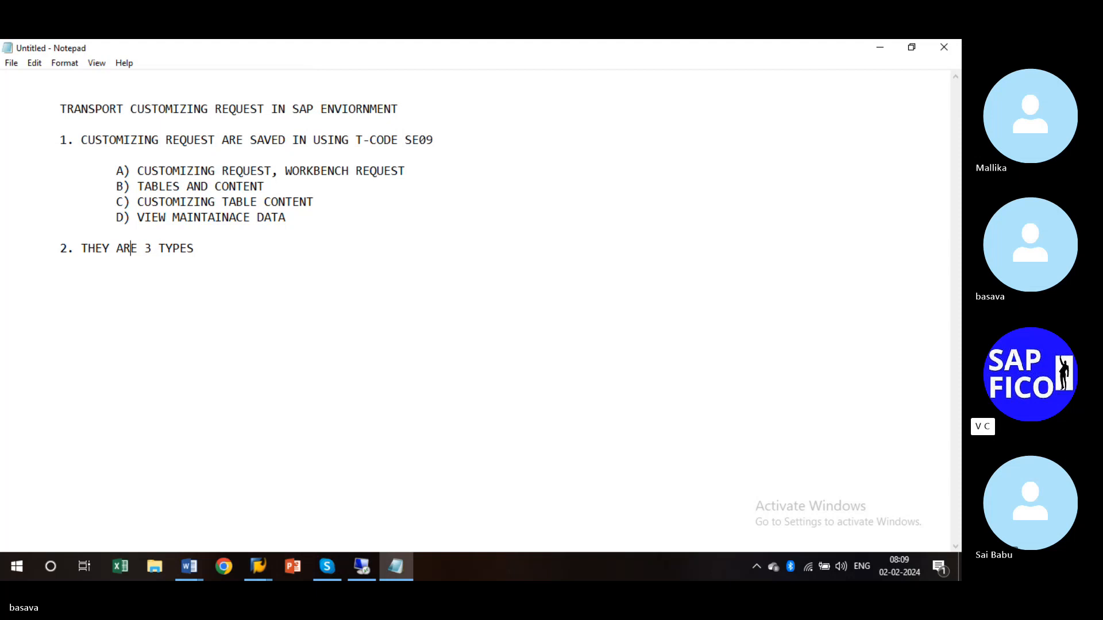
{"action": "key", "text": "BackSpace"}
{"action": "key", "text": "BackSpace"}
{"action": "key", "text": "BackSpace"}
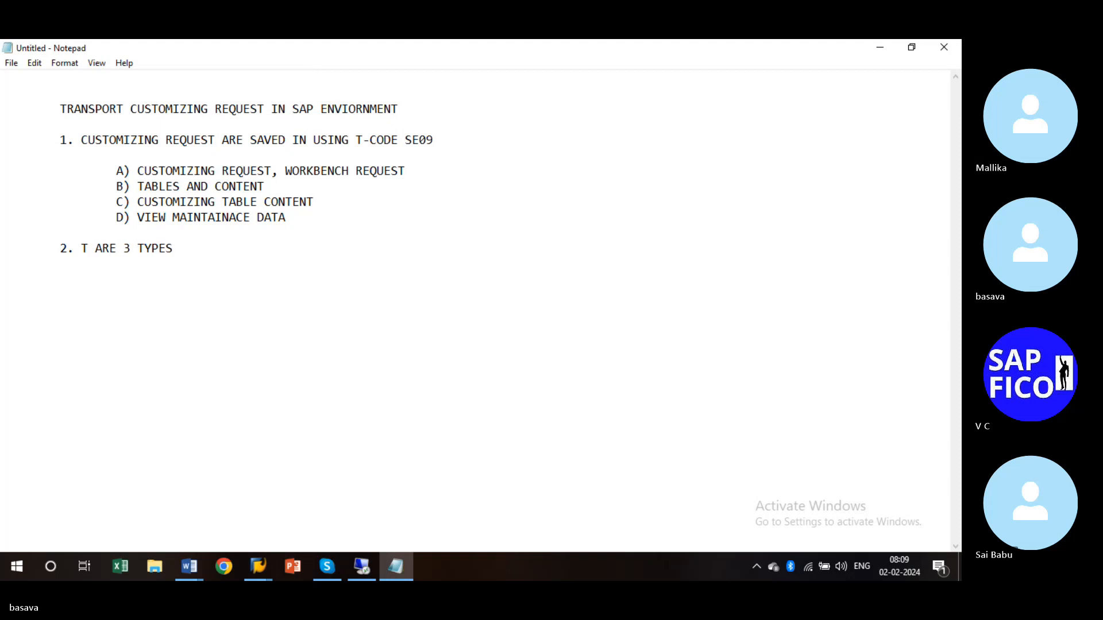
{"action": "type", "text": "HERE"}
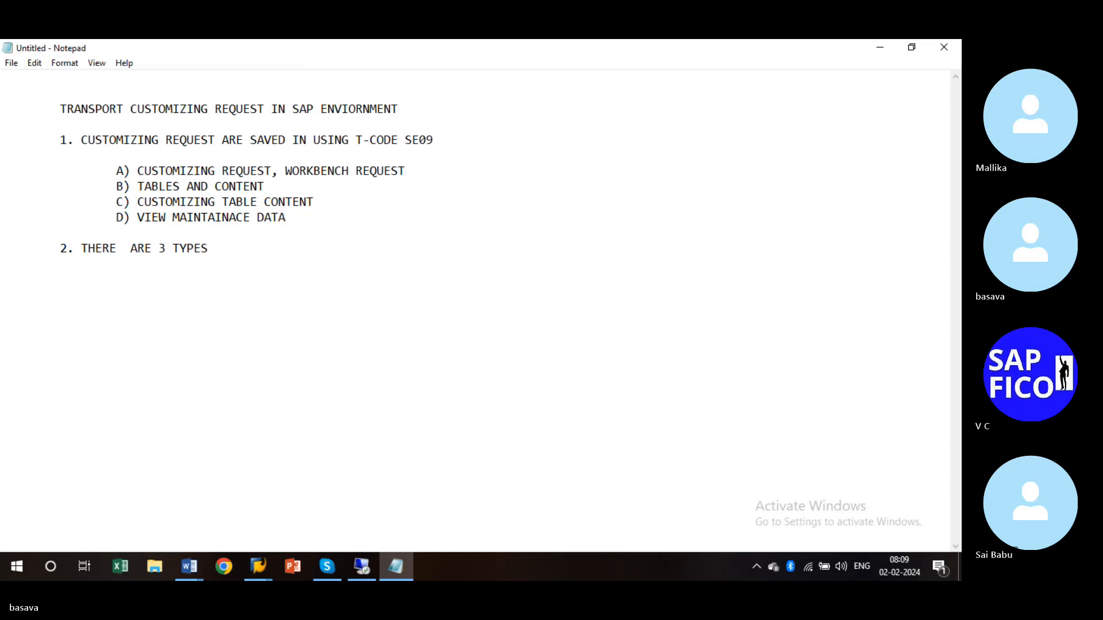
{"action": "key", "text": "Tab"}
{"action": "key", "text": "BackSpace"}
{"action": "key", "text": "BackSpace"}
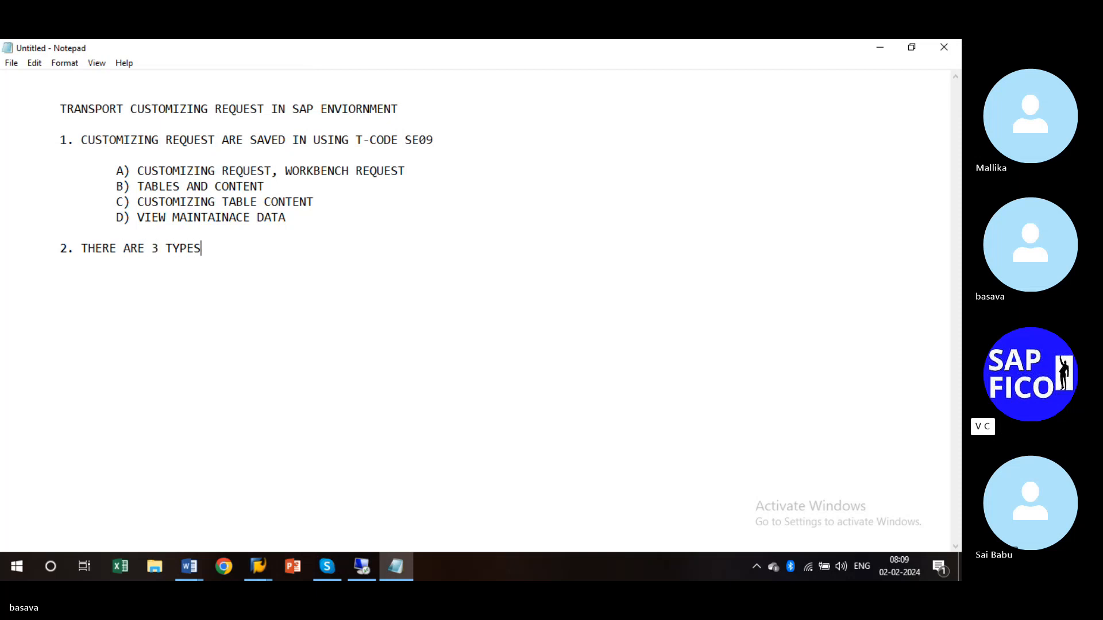
{"action": "type", "text": "REQUEST"}
- List indented items 'A) CUSTOMIZING REQUEST' and 'B) WORKBENCH REQUEST' under point 2
{"action": "key", "text": "Return"}
{"action": "key", "text": "Tab"}
{"action": "type", "text": "A) CUSTOM"}
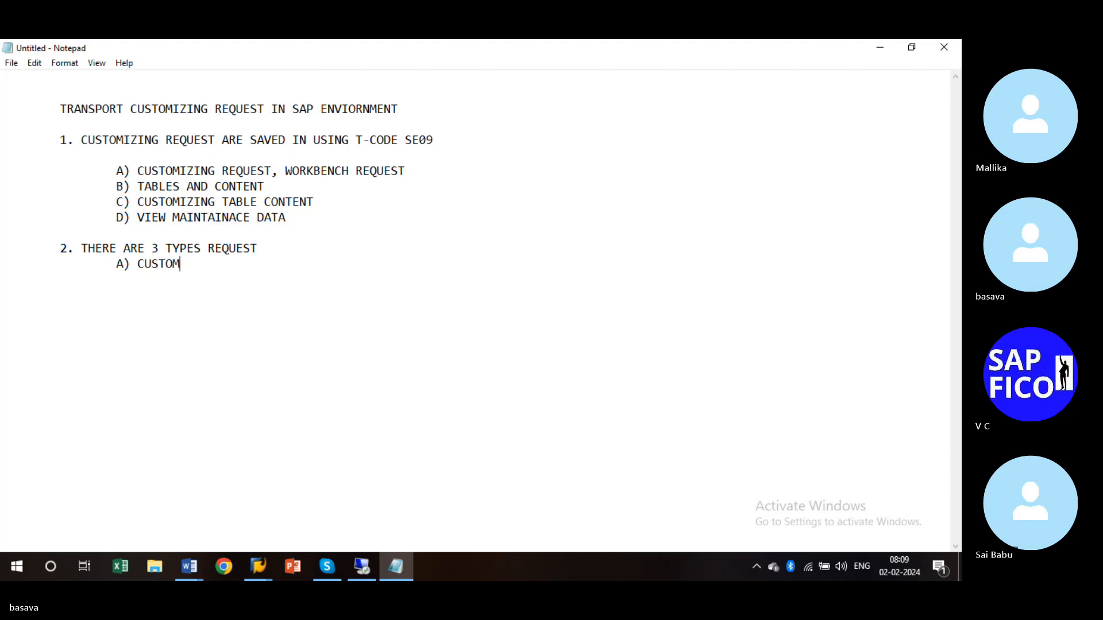
{"action": "type", "text": "IZING REQUEST"}
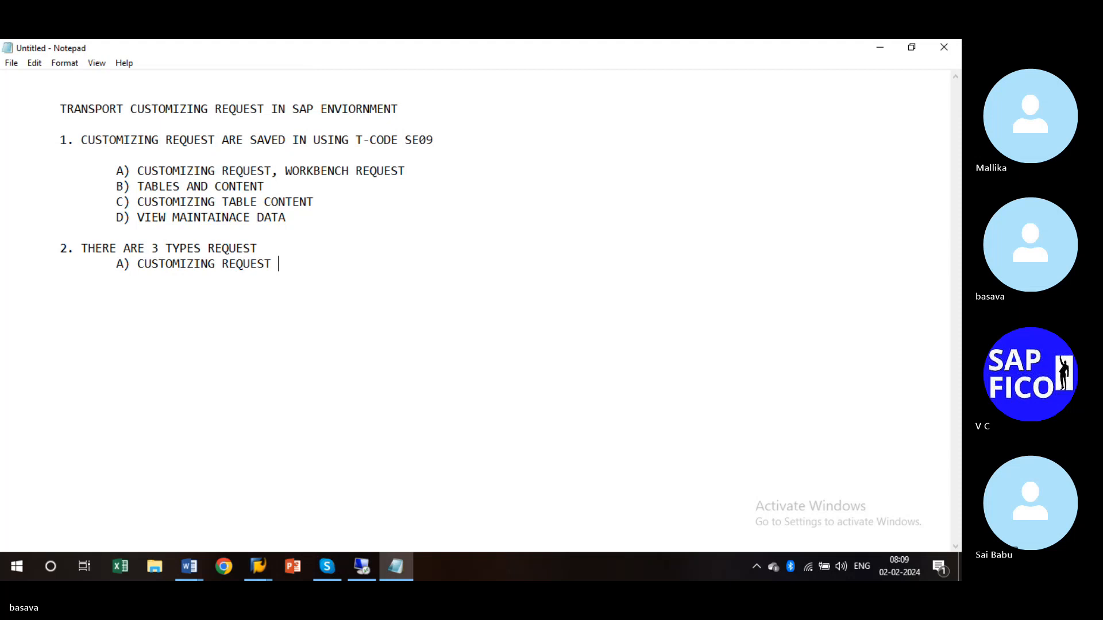
{"action": "key", "text": "Tab"}
{"action": "key", "text": "Tab"}
{"action": "type", "text": "B)"}
{"action": "key", "text": "BackSpace"}
{"action": "key", "text": "BackSpace"}
{"action": "key", "text": "BackSpace"}
{"action": "key", "text": "BackSpace"}
{"action": "key", "text": "BackSpace"}
{"action": "key", "text": "BackSpace"}
{"action": "key", "text": "BackSpace"}
{"action": "key", "text": "BackSpace"}
{"action": "type", "text": "W"}
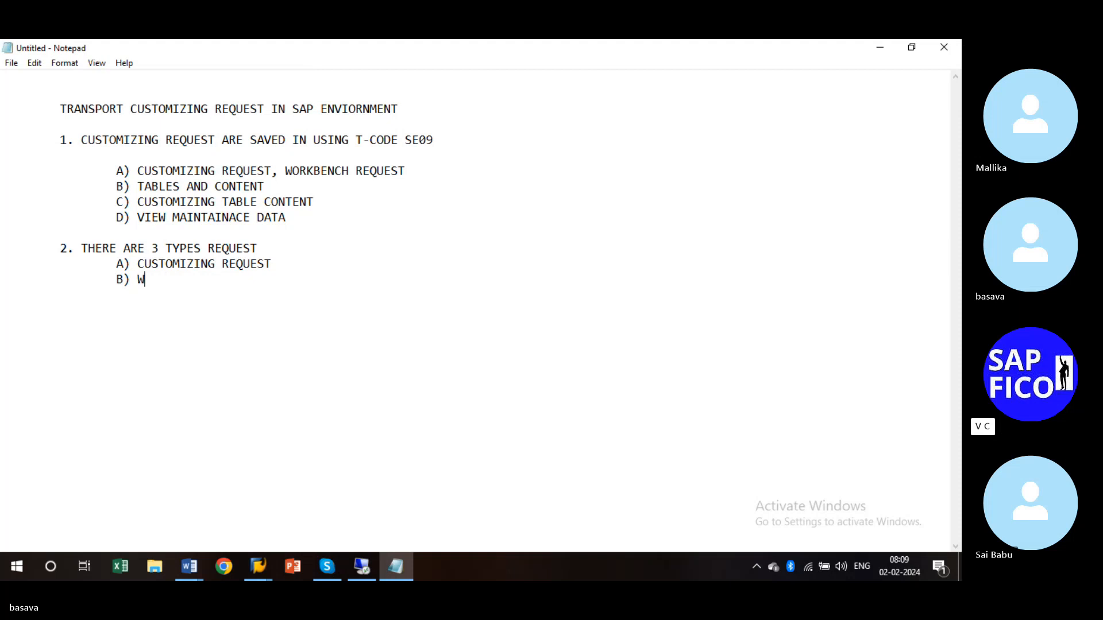
{"action": "type", "text": "ORKBENCH REQUEST"}
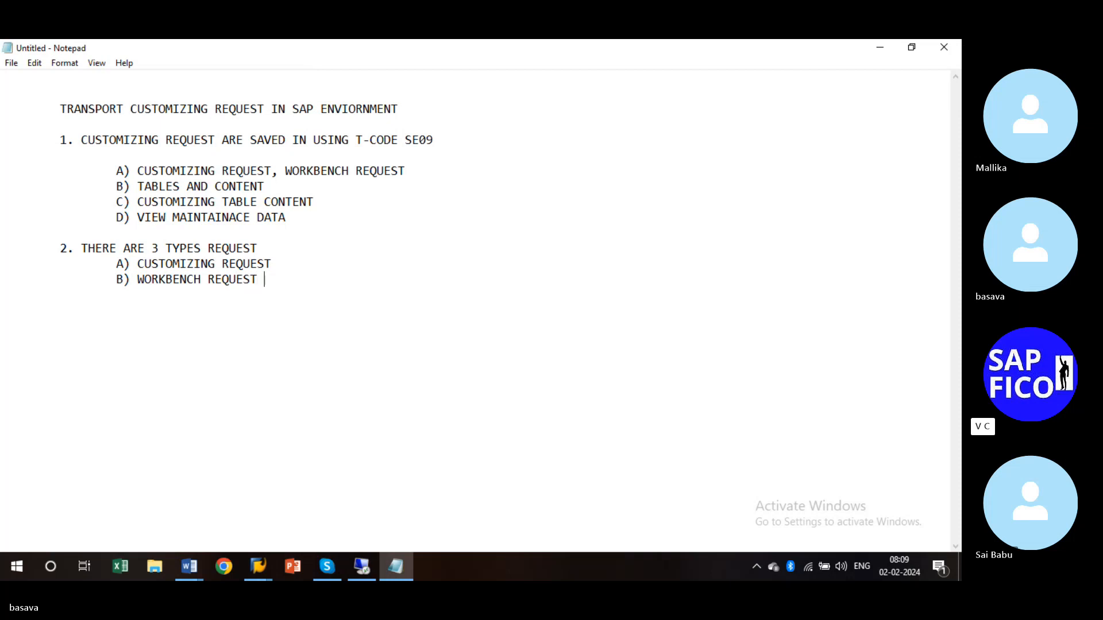
- Add item 'C) TRANSPORT COPY', trimming TRANSPORTATION down to TRANSPORT
{"action": "key", "text": "Return"}
{"action": "key", "text": "Tab"}
{"action": "type", "text": "C) TRANSPORTA"}
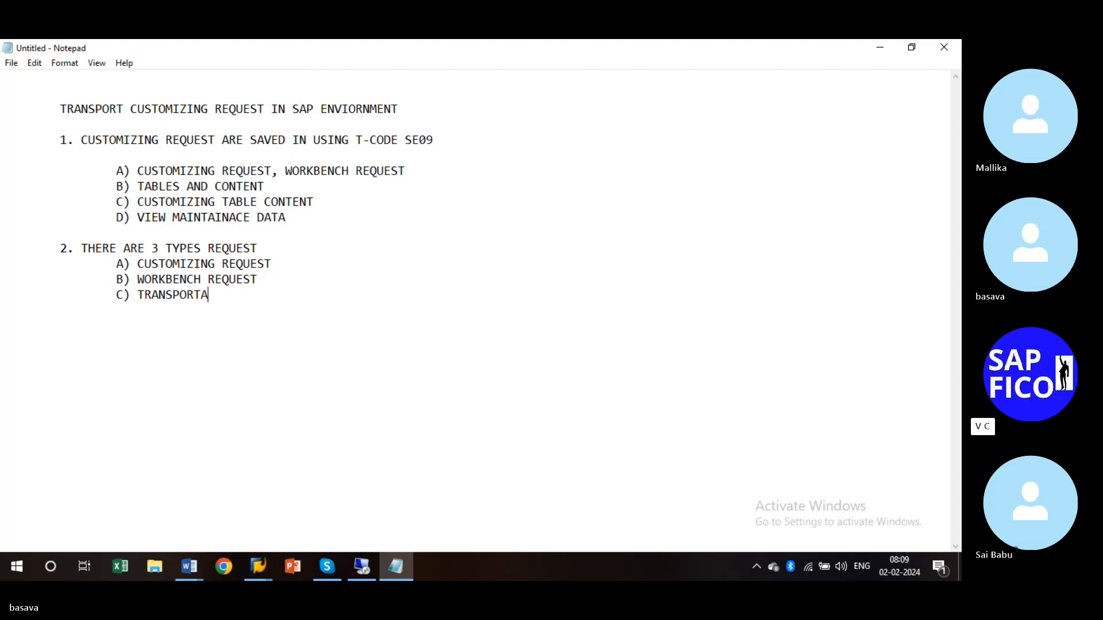
{"action": "type", "text": "TION CO"}
{"action": "type", "text": "PY"}
{"action": "key", "text": "Left"}
{"action": "key", "text": "Left"}
{"action": "key", "text": "BackSpace"}
{"action": "key", "text": "BackSpace"}
{"action": "key", "text": "BackSpace"}
{"action": "key", "text": "BackSpace"}
{"action": "key", "text": "BackSpace"}
{"action": "left_click", "coordinate": [249, 298]}
- Write point '3. USING T-CODE SCC4- WE CAN FIND OUT SAP ENVIORNMENT'
{"action": "key", "text": "Return"}
{"action": "key", "text": "Return"}
{"action": "type", "text": "3. USING TR"}
{"action": "key", "text": "BackSpace"}
{"action": "type", "text": "-CODE"}
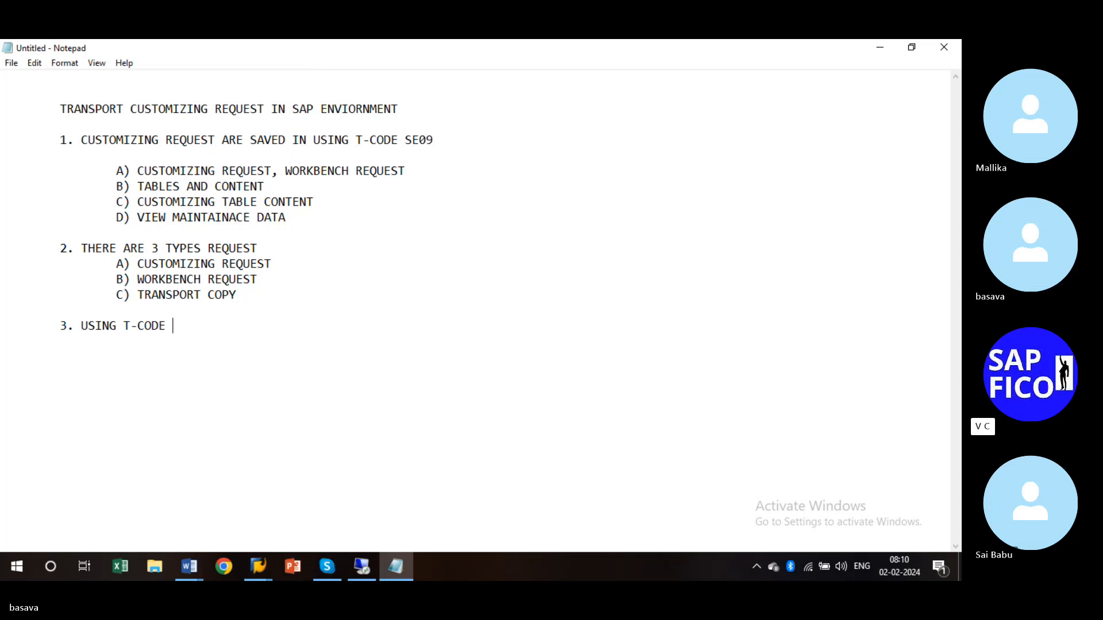
{"action": "type", "text": "SCC4"}
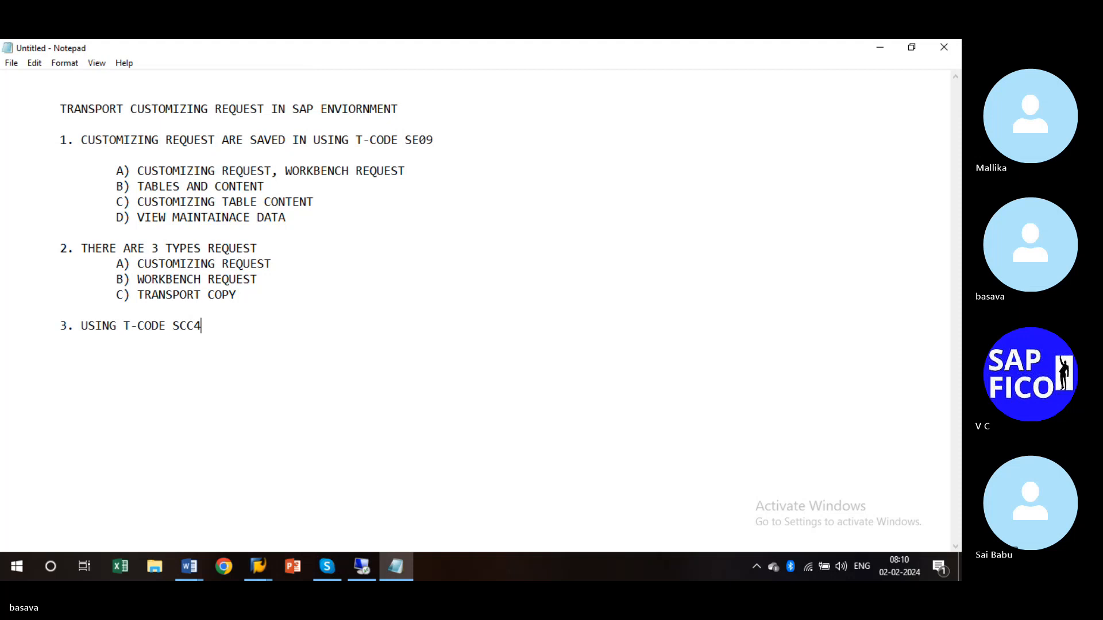
{"action": "type", "text": "-"}
{"action": "key", "text": "BackSpace"}
{"action": "key", "text": "BackSpace"}
{"action": "type", "text": "- WE CAN FOIN"}
{"action": "key", "text": "BackSpace"}
{"action": "key", "text": "BackSpace"}
{"action": "key", "text": "BackSpace"}
{"action": "type", "text": "IND"}
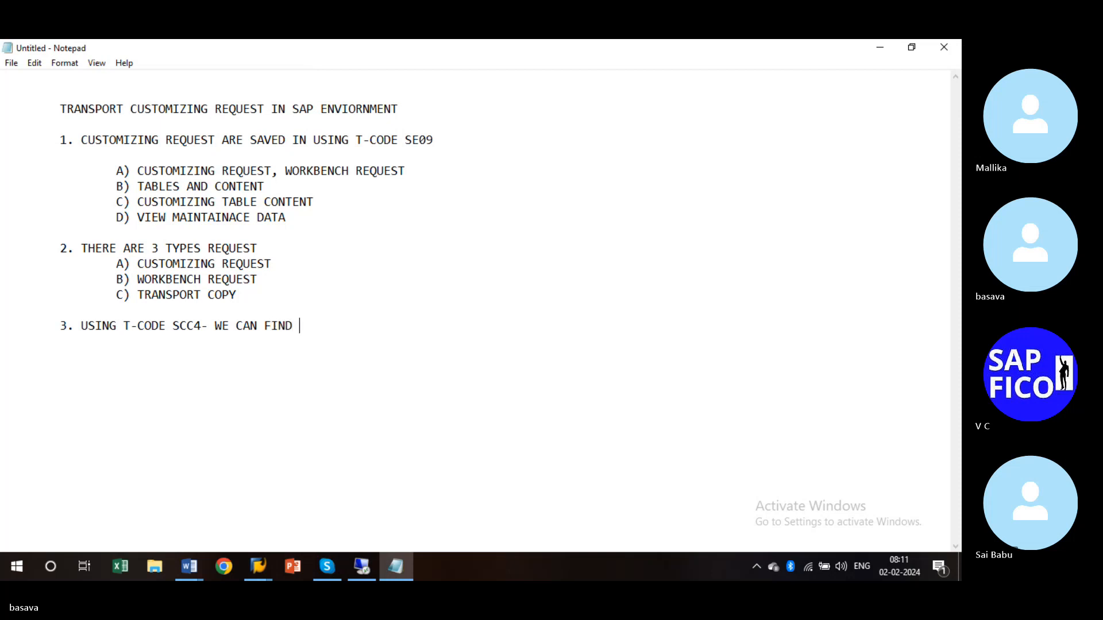
{"action": "type", "text": " OUT SAP ENVIO"}
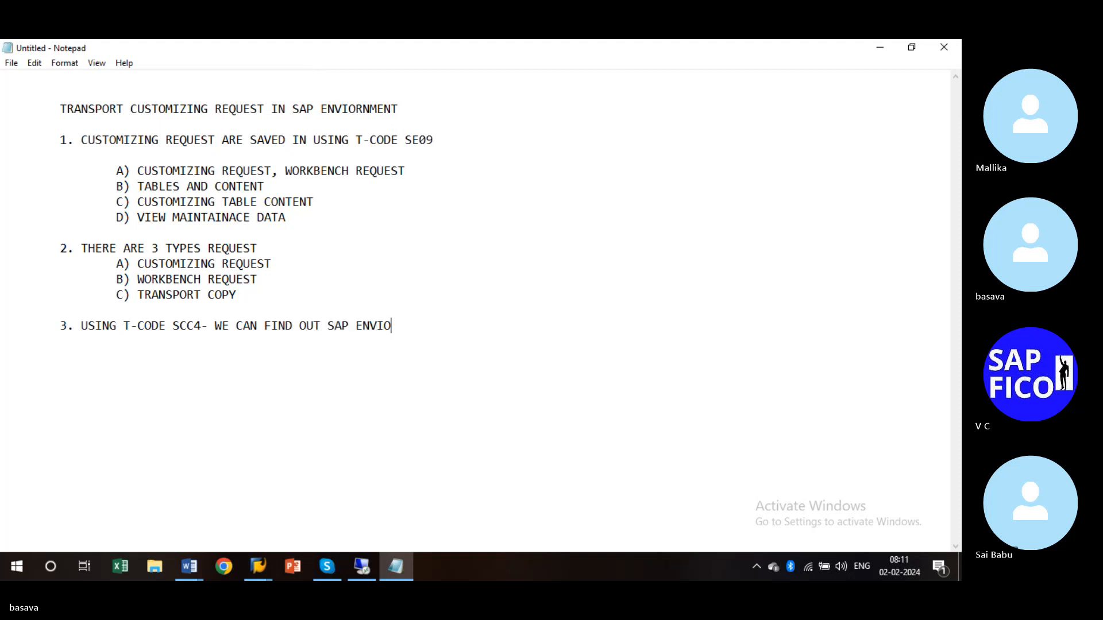
{"action": "type", "text": "RNMENT"}
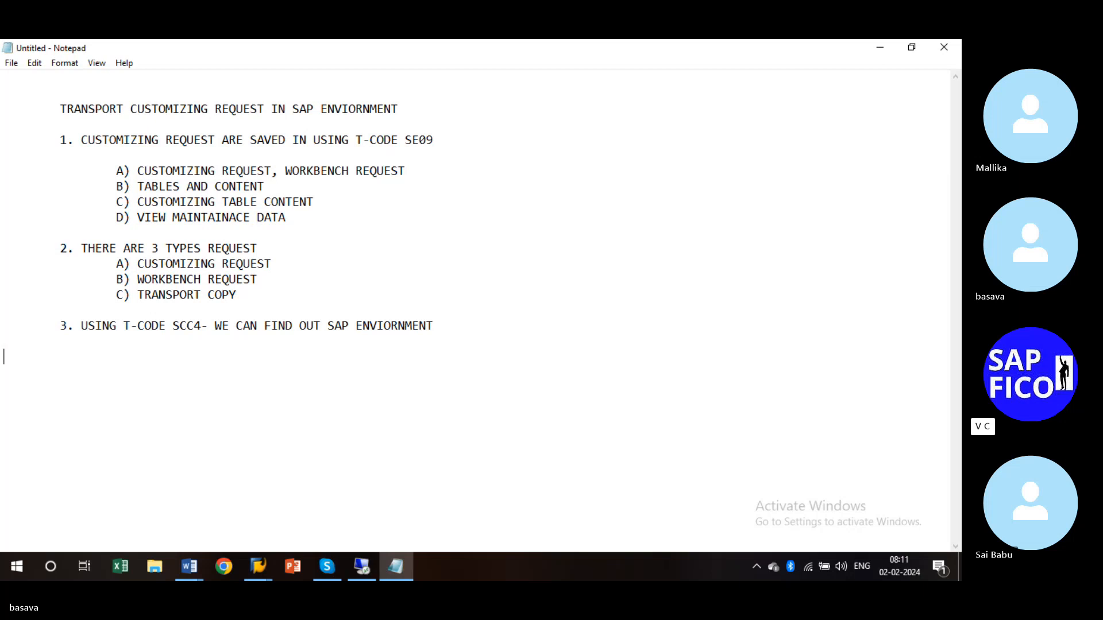
- Write point '4. ENVIORNMENT OR SYSTEN LANDSCOPE', fixing typos
{"action": "key", "text": "Tab"}
{"action": "type", "text": "4.3"}
{"action": "key", "text": "BackSpace"}
{"action": "type", "text": "EN"}
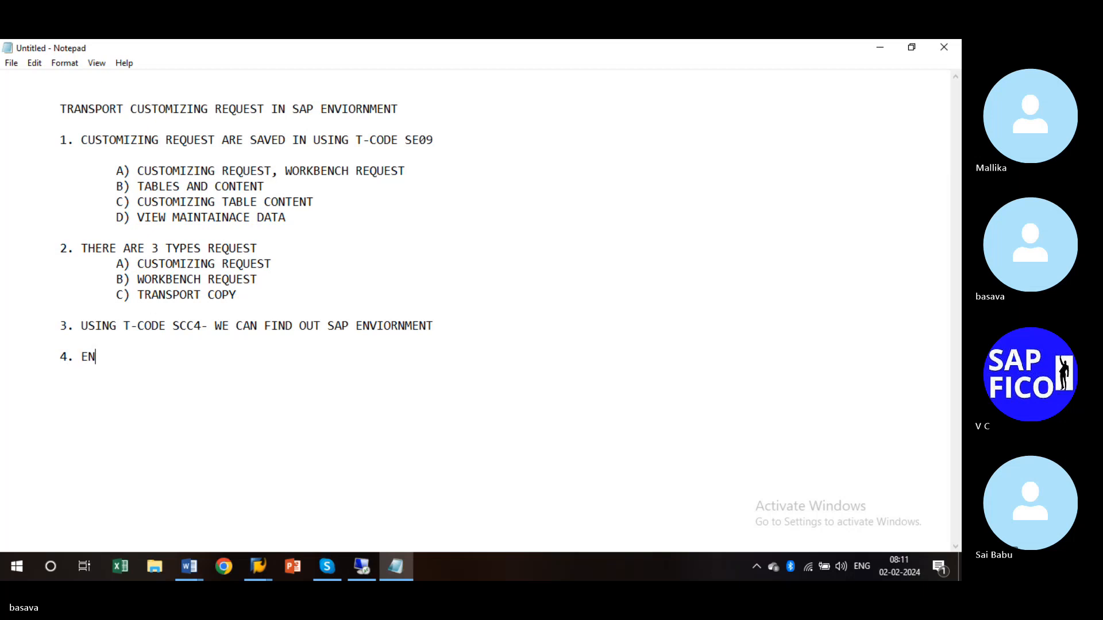
{"action": "type", "text": "VIORNMENT "}
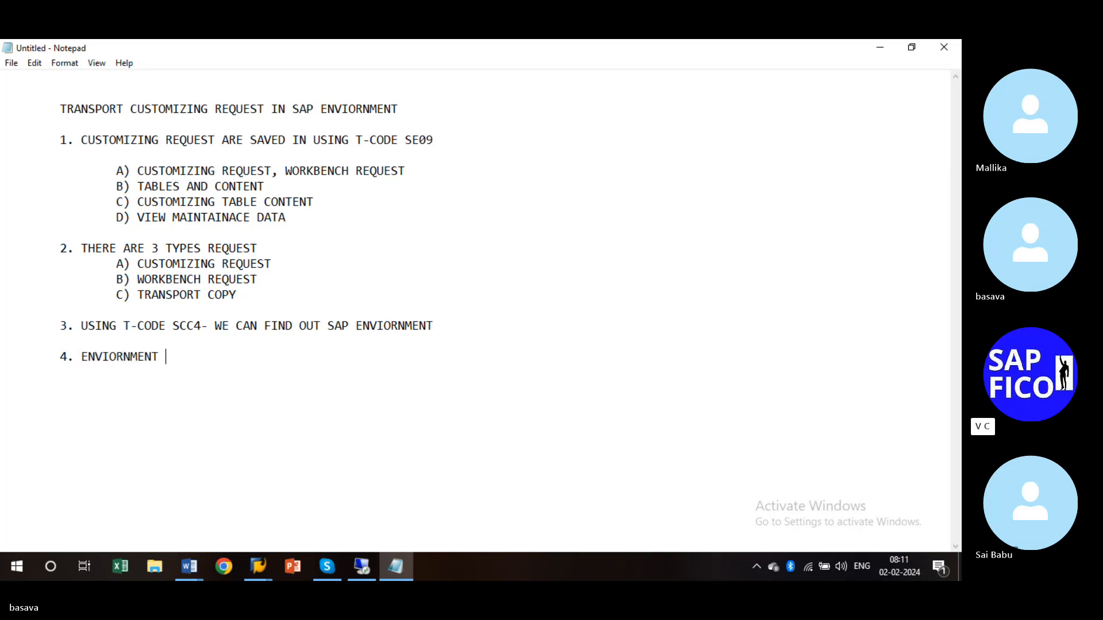
{"action": "type", "text": "O"}
{"action": "type", "text": "R SYSYTE"}
{"action": "key", "text": "BackSpace"}
{"action": "key", "text": "BackSpace"}
{"action": "key", "text": "BackSpace"}
{"action": "type", "text": "TEN LAND"}
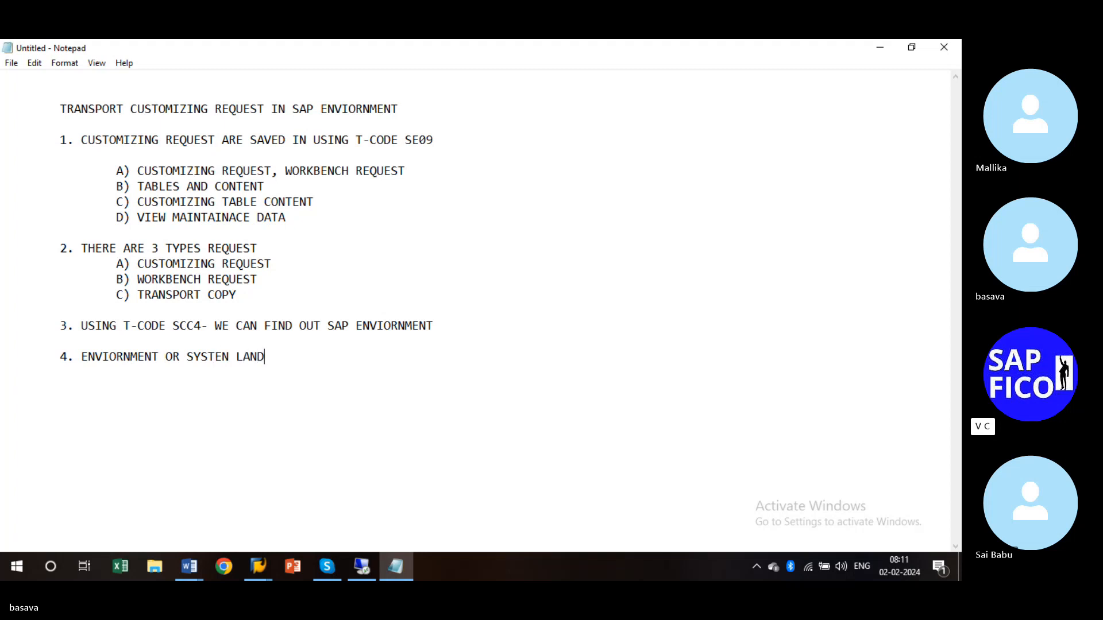
{"action": "type", "text": "SCOPE"}
{"action": "key", "text": "BackSpace"}
{"action": "type", "text": "E"}
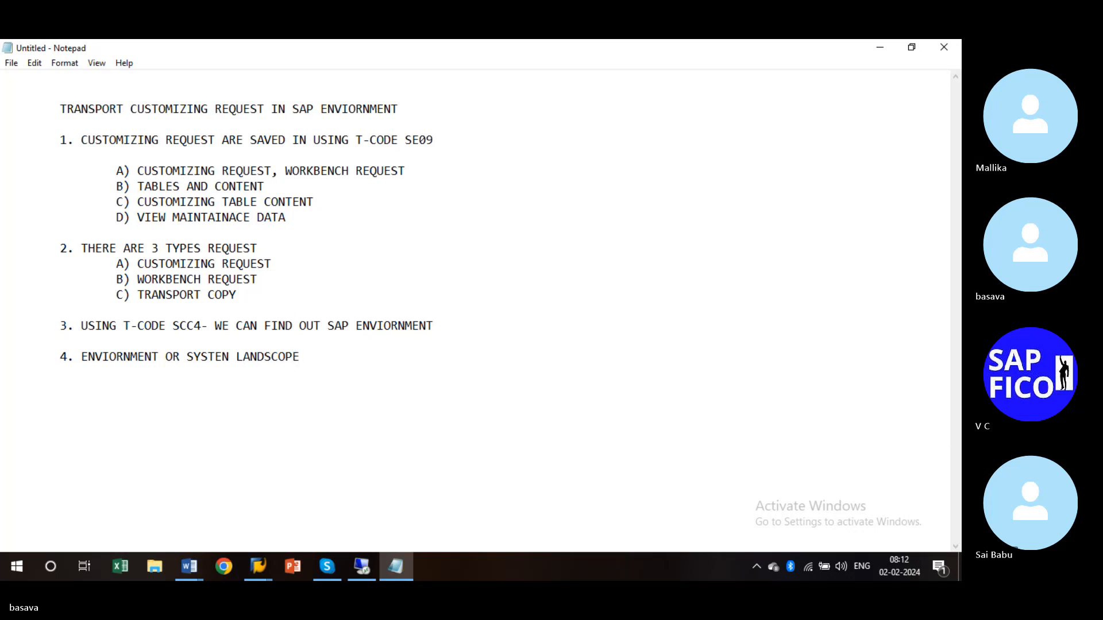
- List 'A) DEVELOPMENT SERVER', 'B) QUALITY SERVER' and 'C) PRODUCTION SERVER' on indented lines
{"action": "key", "text": "Return"}
{"action": "type", "text": "A) DEV"}
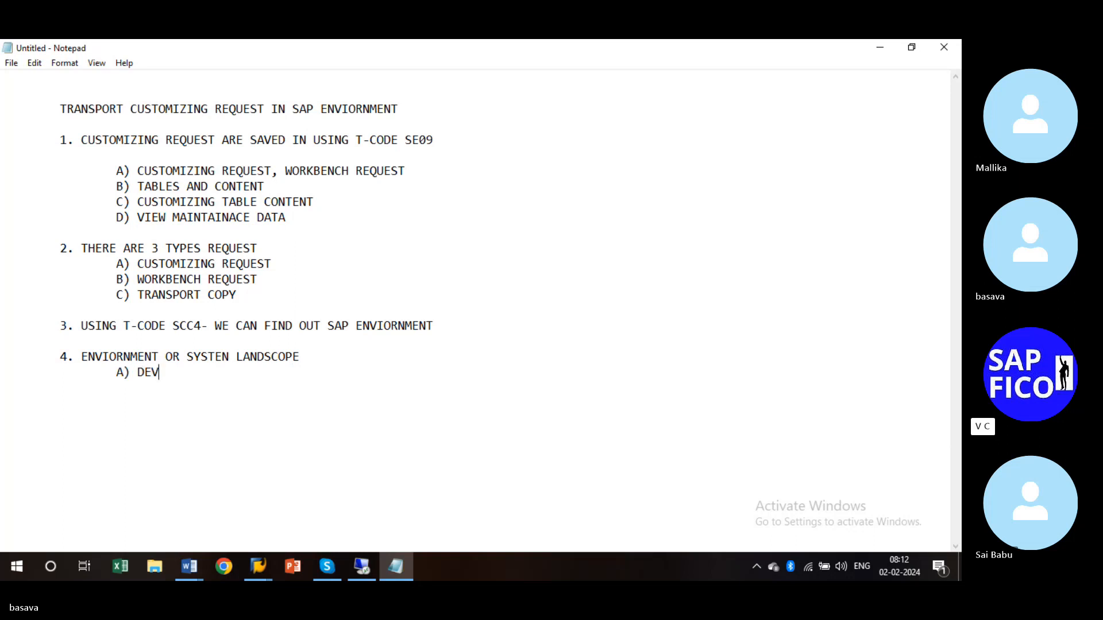
{"action": "type", "text": "ELOPMENT SERVER"}
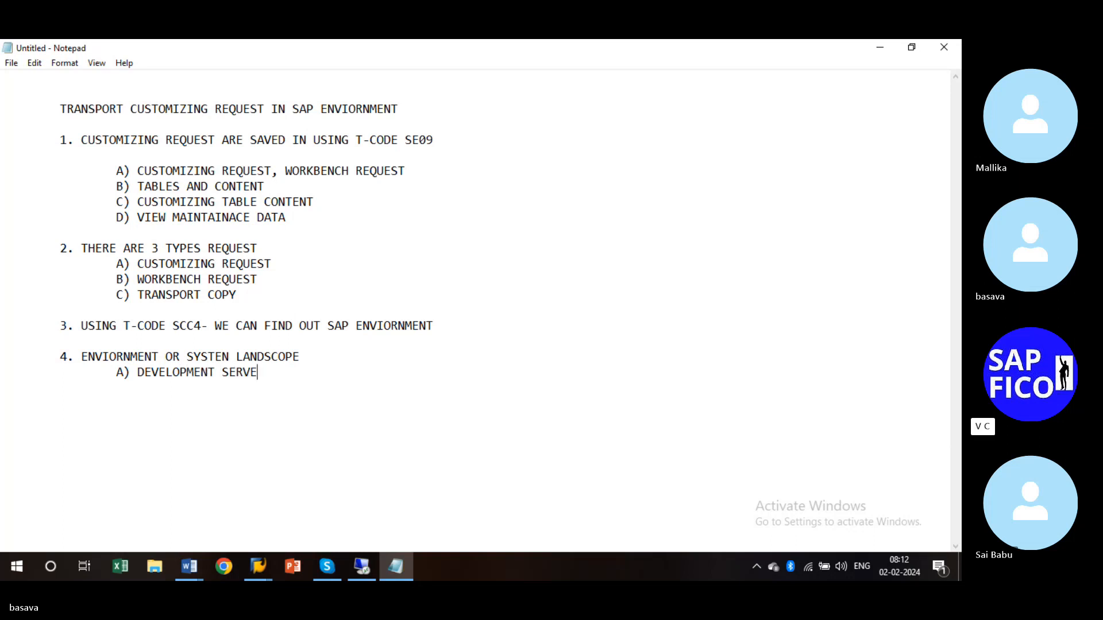
{"action": "key", "text": "Tab"}
{"action": "key", "text": "Tab"}
{"action": "type", "text": "B) QU"}
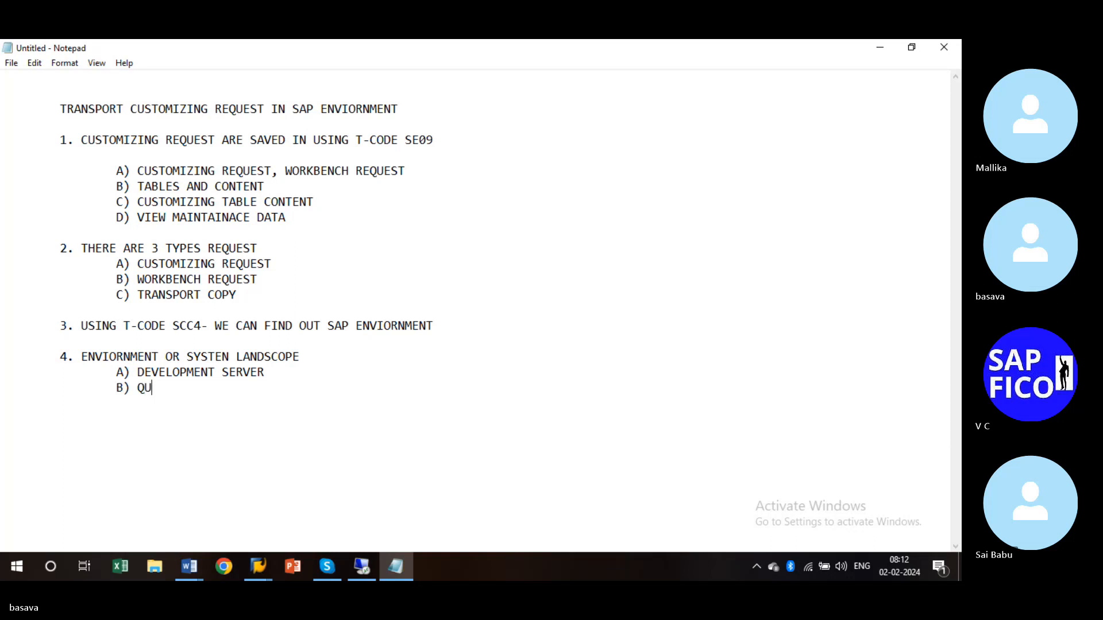
{"action": "type", "text": "ALITY SERVER"}
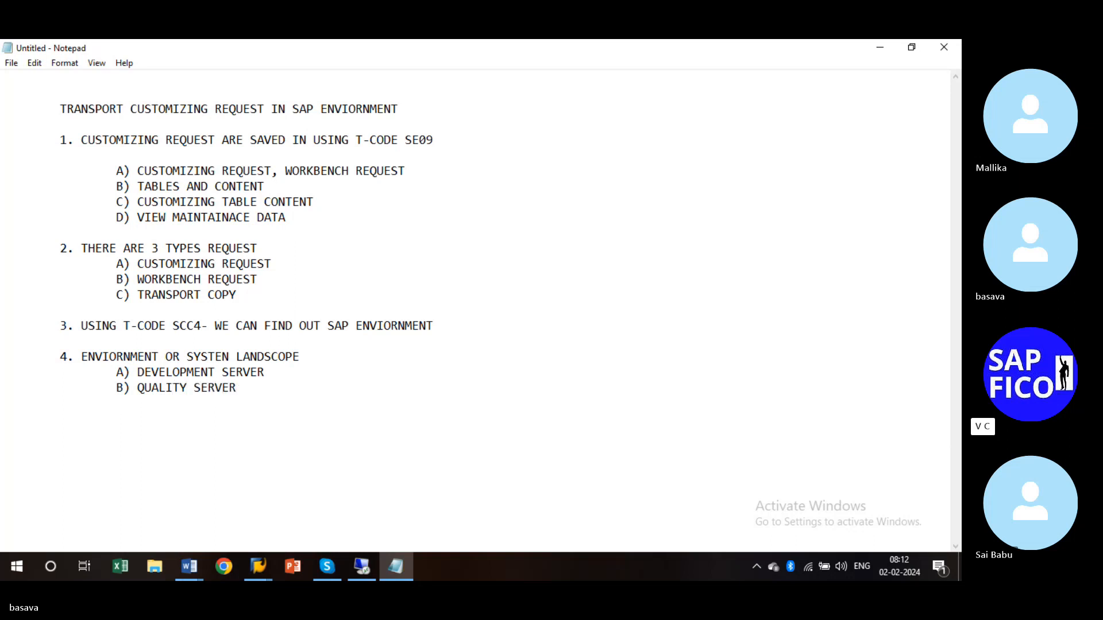
{"action": "key", "text": "Return"}
{"action": "key", "text": "Tab"}
{"action": "key", "text": "Tab"}
{"action": "type", "text": "C) PRODUV"}
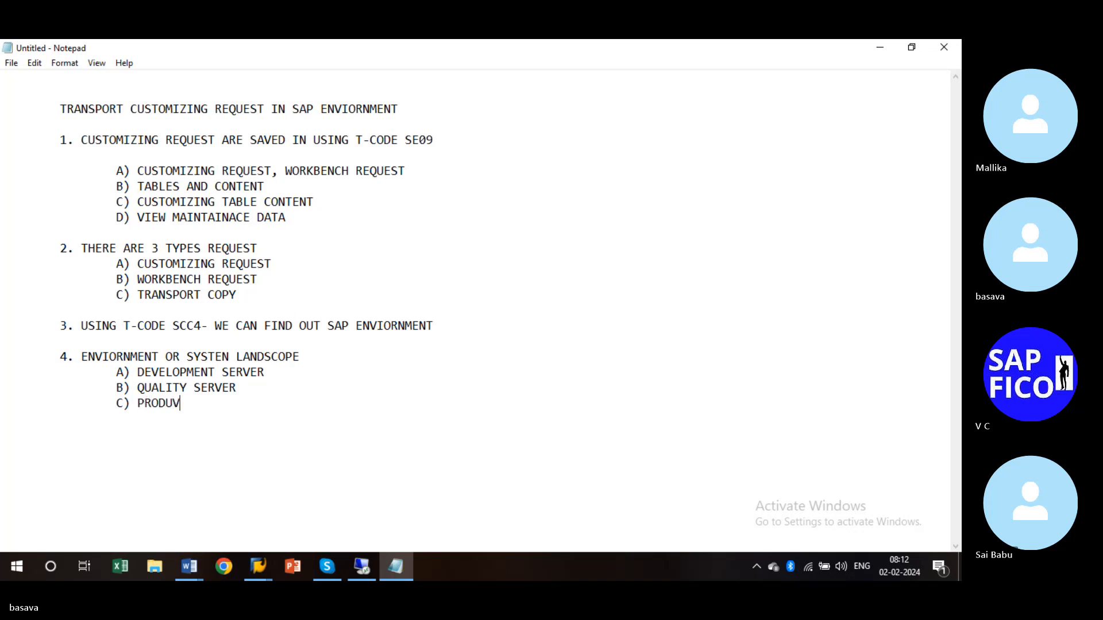
{"action": "key", "text": "BackSpace"}
{"action": "type", "text": "CTION SERVER"}
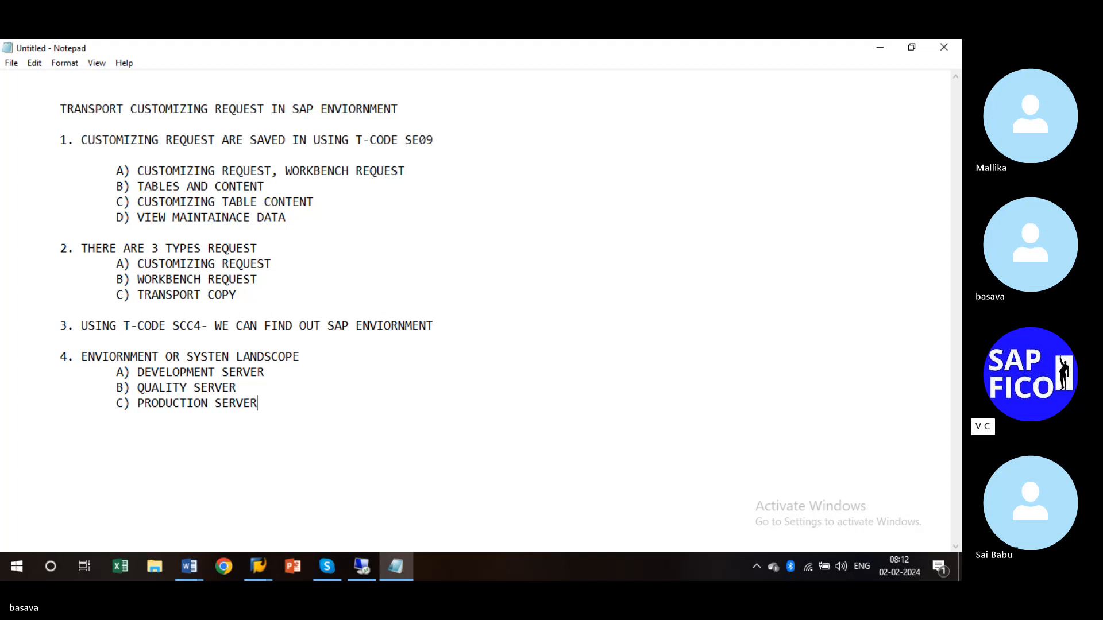
{"action": "key", "text": "Return"}
{"action": "key", "text": "Return"}
{"action": "key", "text": "Tab"}
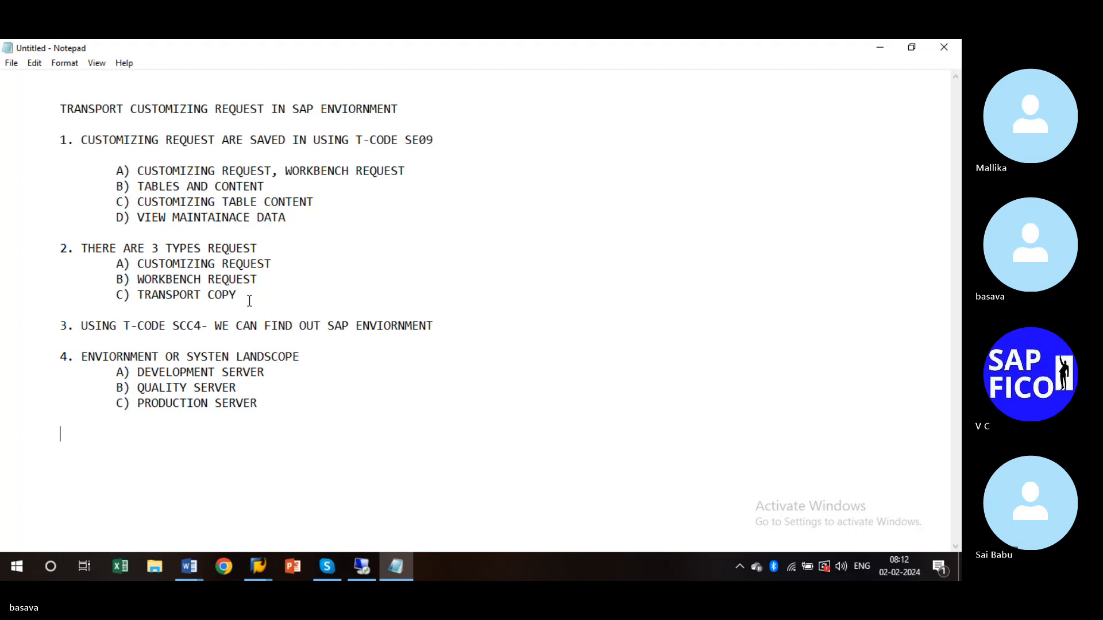
- Add indented items 'D) SAND BOX SERVER' and 'E) TRAINING PRE-PRODUCTION SERVER' below PRODUCTION SERVER
{"action": "key", "text": "BackSpace"}
{"action": "key", "text": "BackSpace"}
{"action": "key", "text": "Down"}
{"action": "key", "text": "Tab"}
{"action": "type", "text": "D) SAN"}
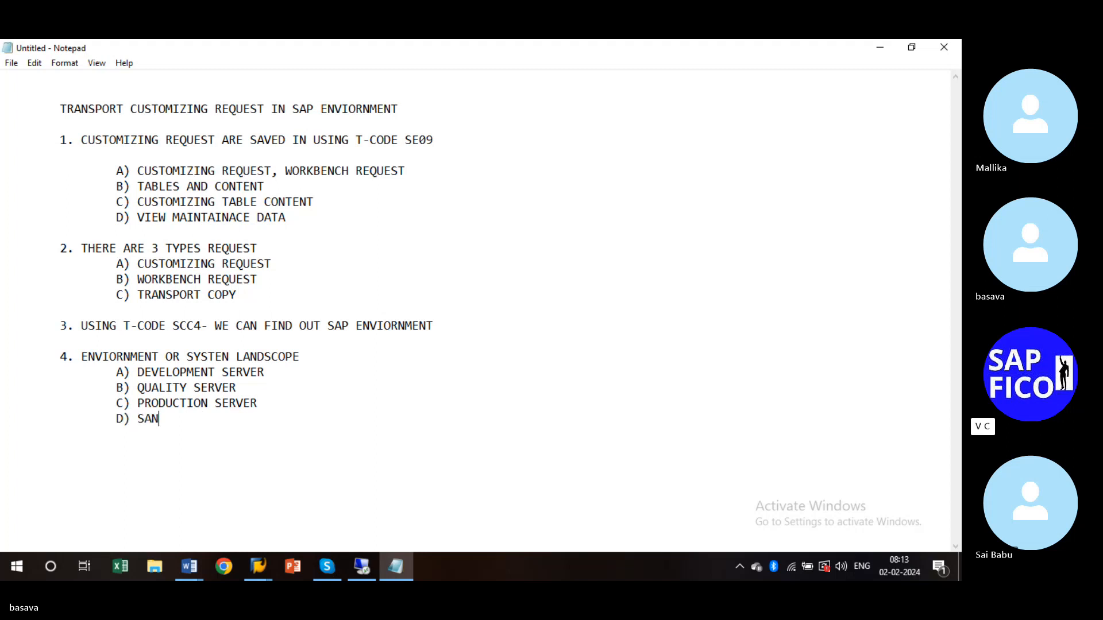
{"action": "type", "text": "D BOPX"}
{"action": "key", "text": "BackSpace"}
{"action": "key", "text": "BackSpace"}
{"action": "key", "text": "BackSpace"}
{"action": "type", "text": "X "}
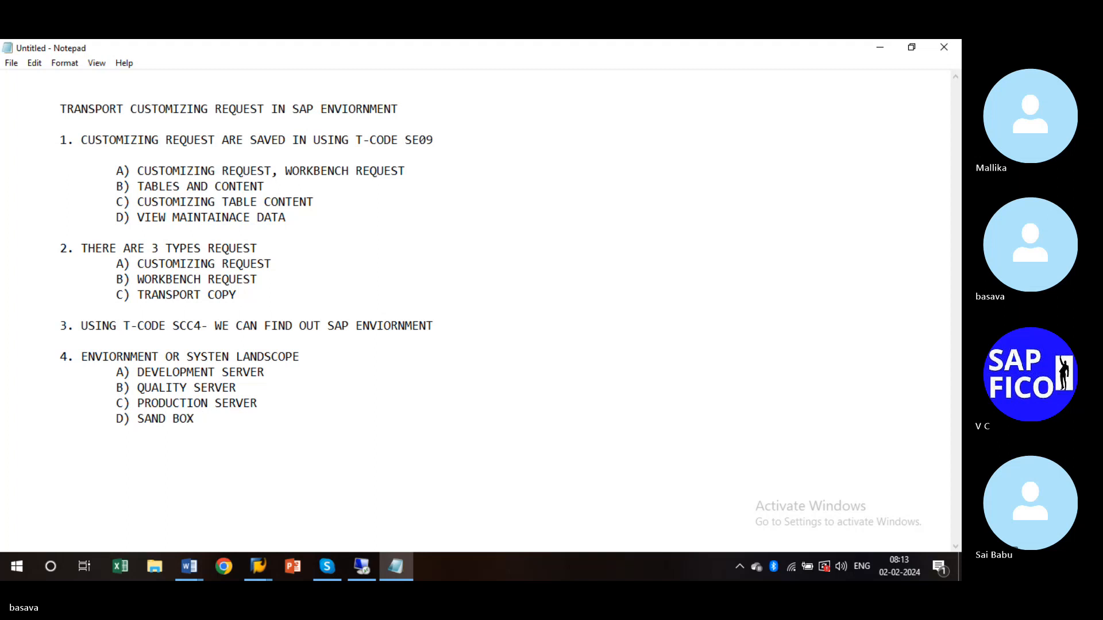
{"action": "type", "text": "SERVER"}
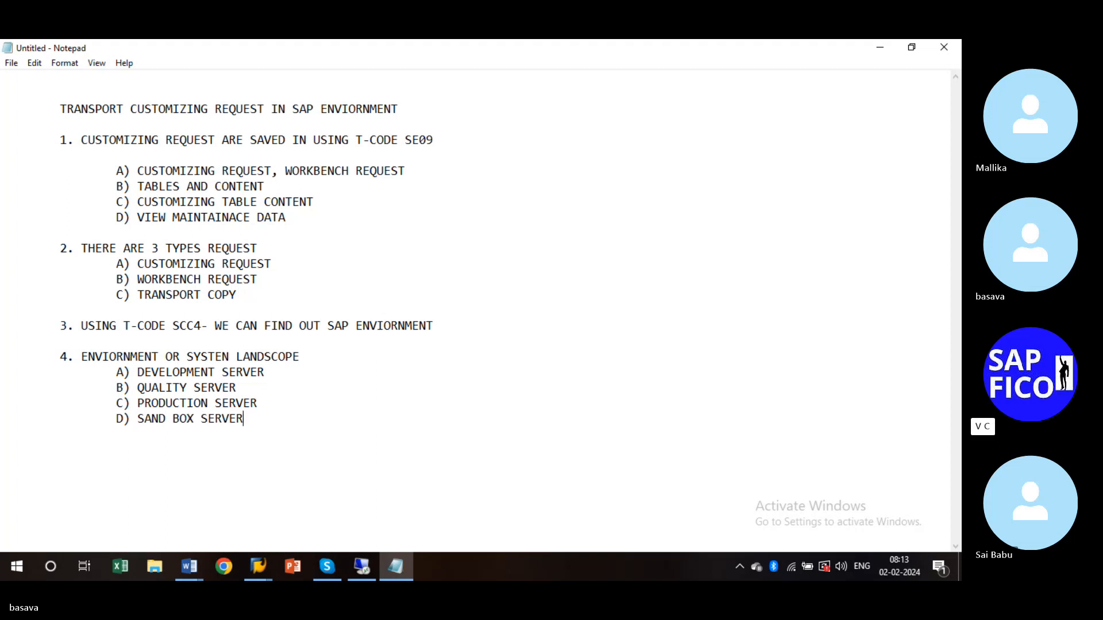
{"action": "key", "text": "Return"}
{"action": "key", "text": "Tab"}
{"action": "type", "text": "E) TRAINING PR"}
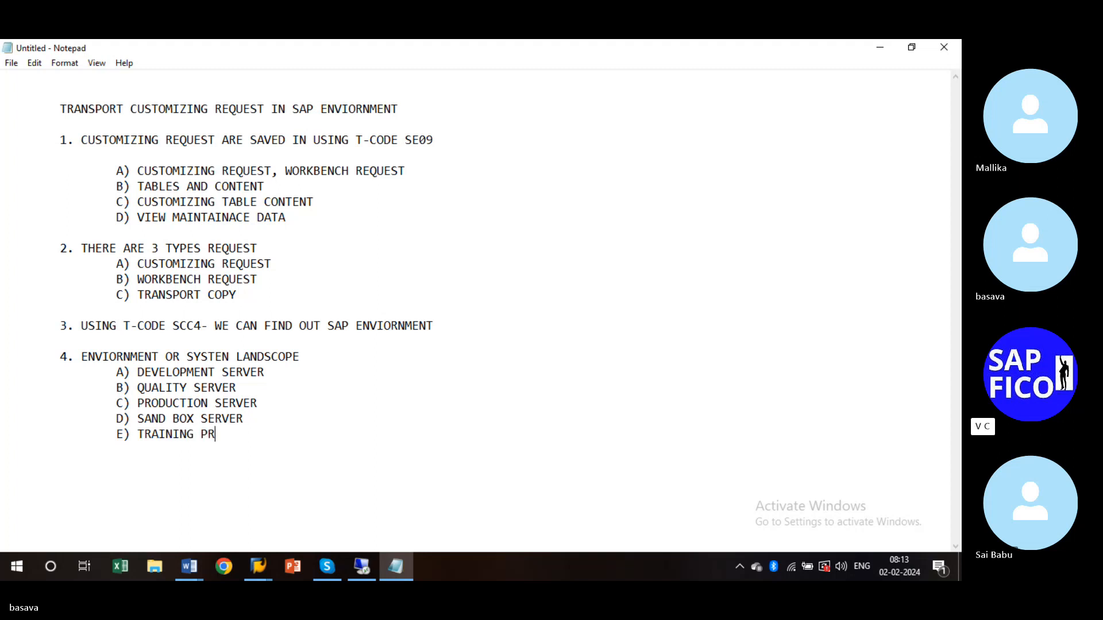
{"action": "type", "text": "E-PRODUCTIO"}
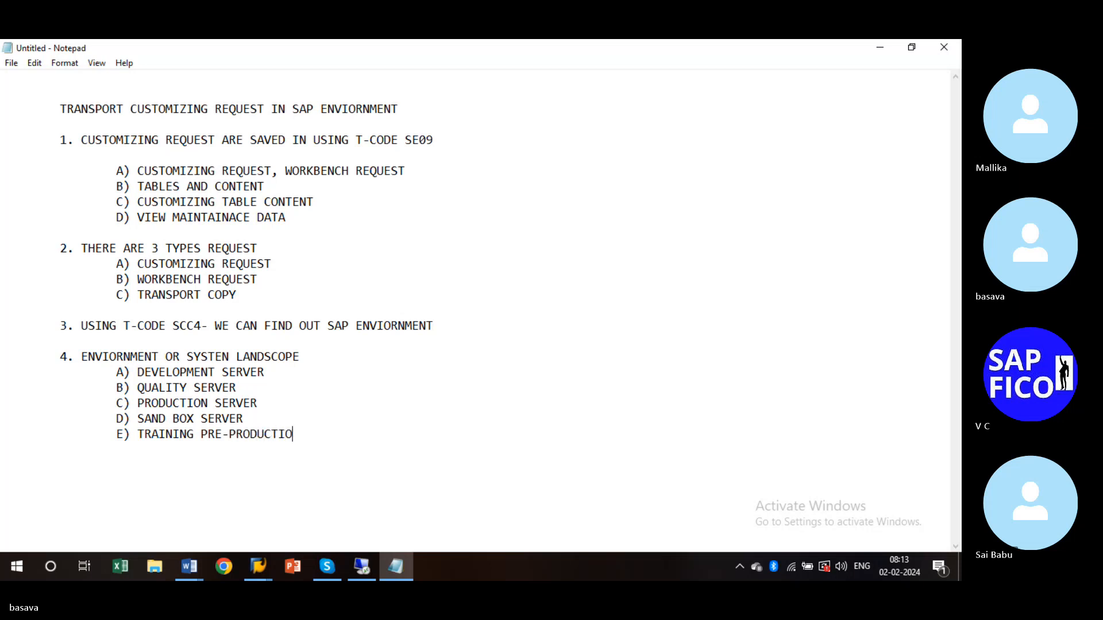
{"action": "type", "text": "N SEREW"}
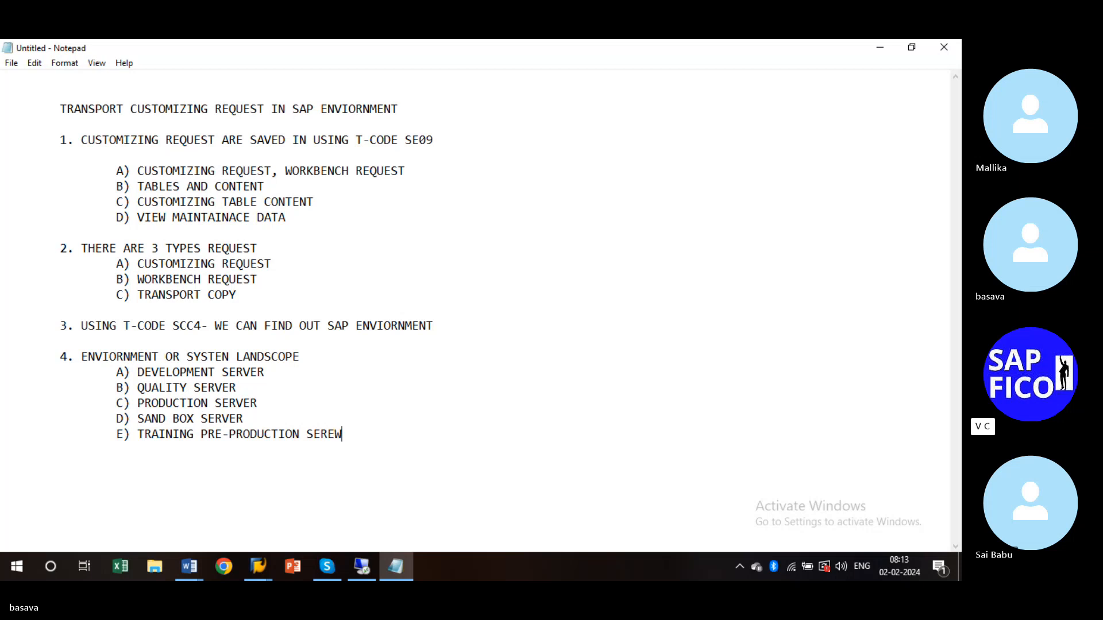
{"action": "key", "text": "BackSpace"}
{"action": "key", "text": "BackSpace"}
{"action": "type", "text": "VER"}
- Type '5. IN SAP THE DIFFERENT ENVIORNMENT OR IDENTIFIED THROUGH DIFFERENT CLIENTS THAT IS 3 DIGIT NUMERIC KEY'
{"action": "type", "text": "5"}
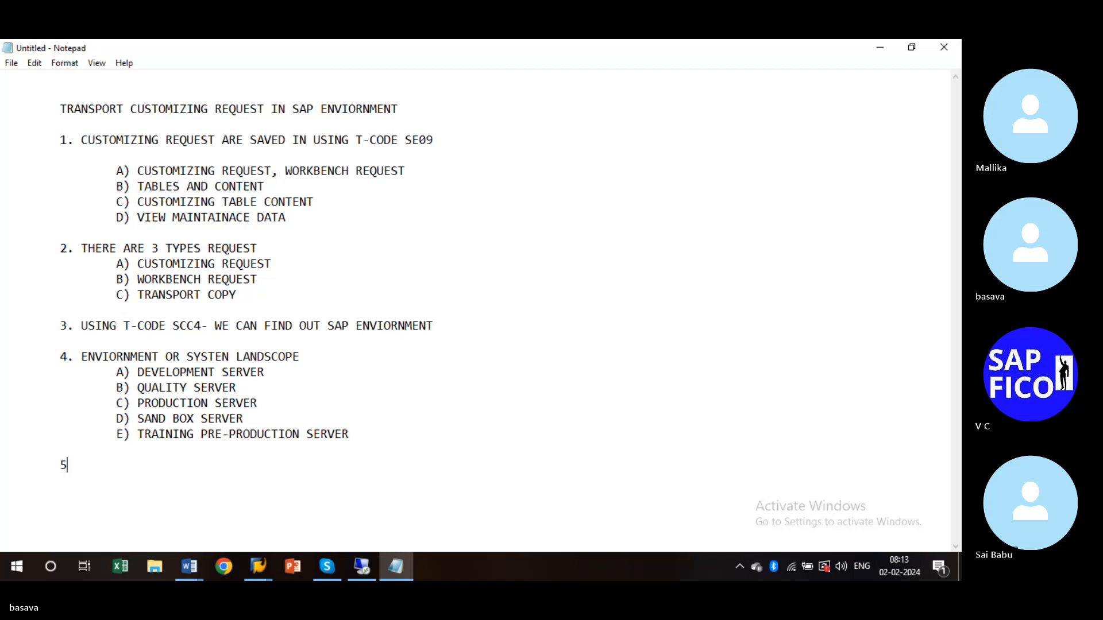
{"action": "type", "text": ". IN SAP"}
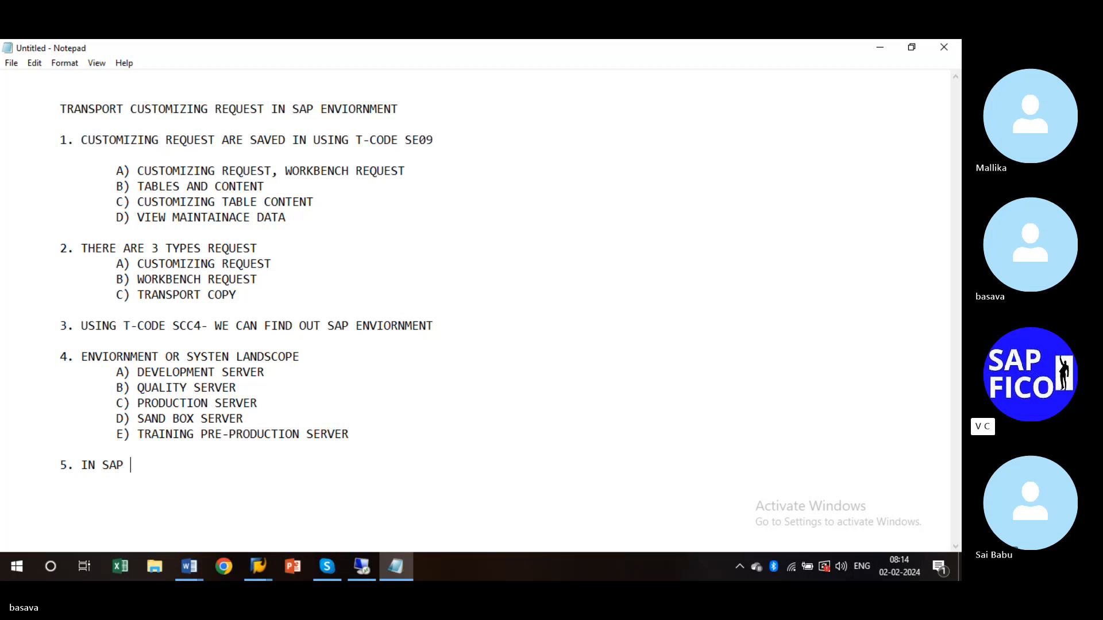
{"action": "type", "text": "THE DIFFERENT ENVIO"}
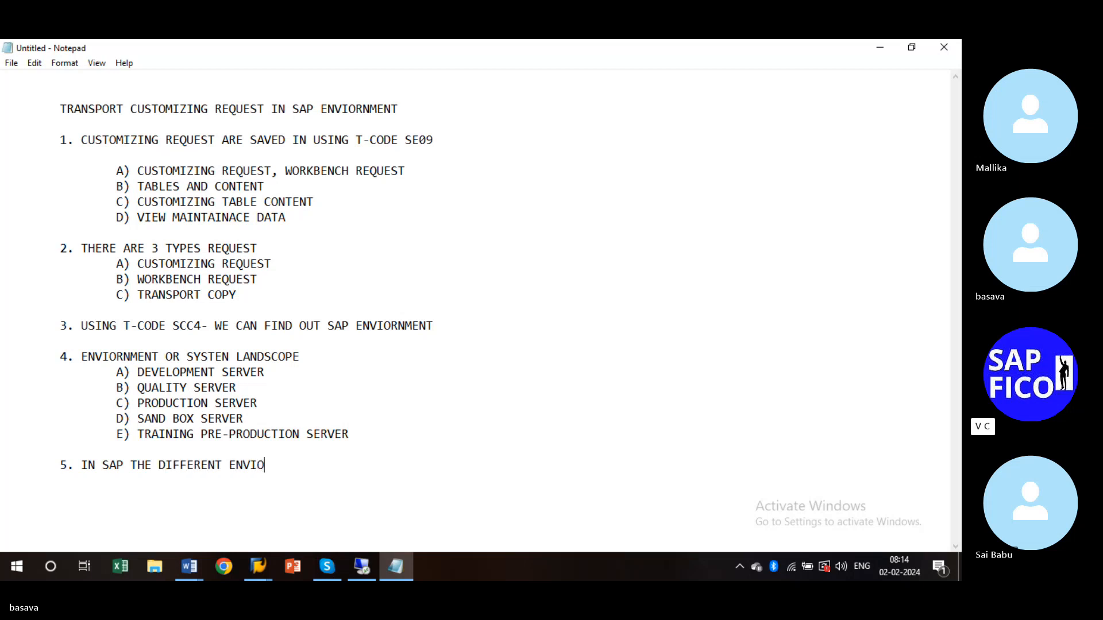
{"action": "type", "text": "RNMENT OR IDENTIFIED "}
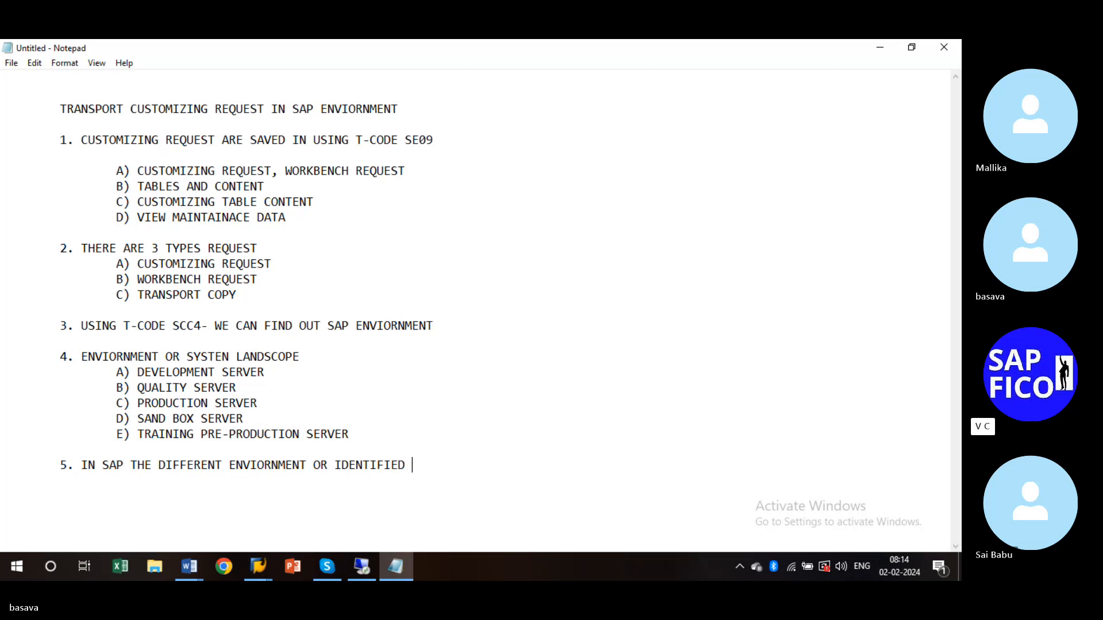
{"action": "type", "text": "TO DIFFERENT"}
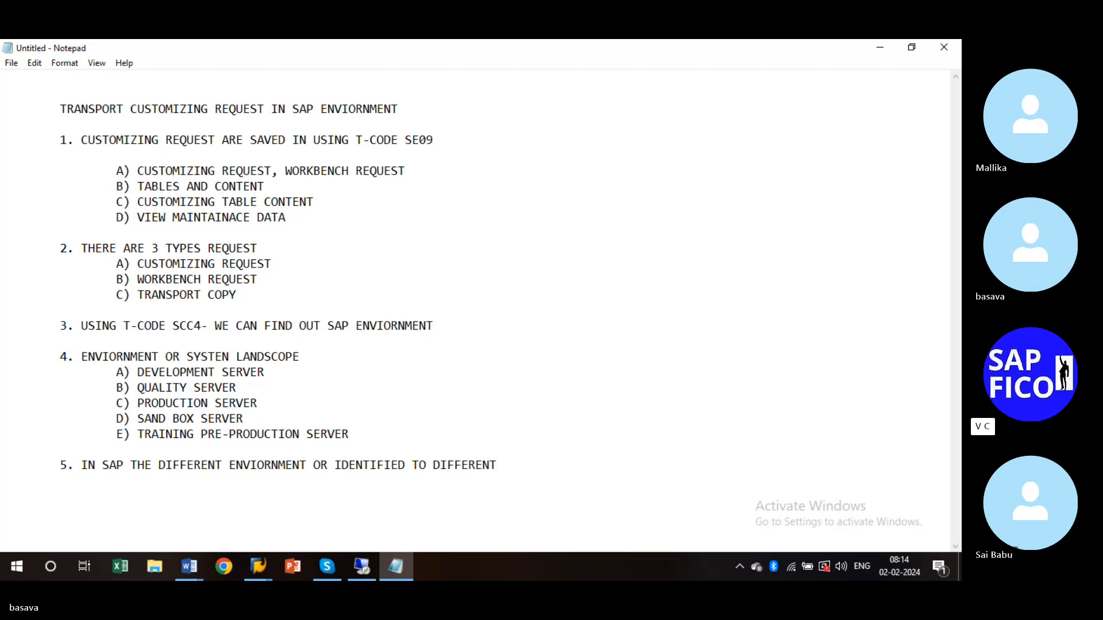
{"action": "key", "text": "BackSpace"}
{"action": "key", "text": "BackSpace"}
{"action": "key", "text": "BackSpace"}
{"action": "key", "text": "BackSpace"}
{"action": "key", "text": "BackSpace"}
{"action": "key", "text": "BackSpace"}
{"action": "key", "text": "BackSpace"}
{"action": "key", "text": "BackSpace"}
{"action": "key", "text": "BackSpace"}
{"action": "key", "text": "BackSpace"}
{"action": "key", "text": "BackSpace"}
{"action": "type", "text": "HROUGH DIFFER"}
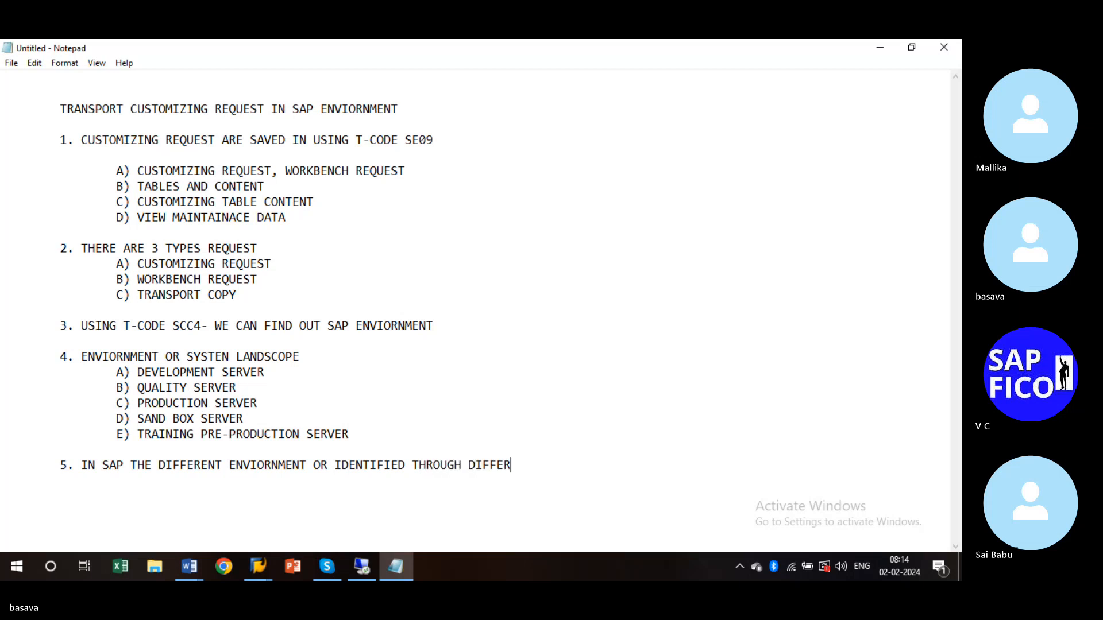
{"action": "type", "text": "ENT CLIENTR"}
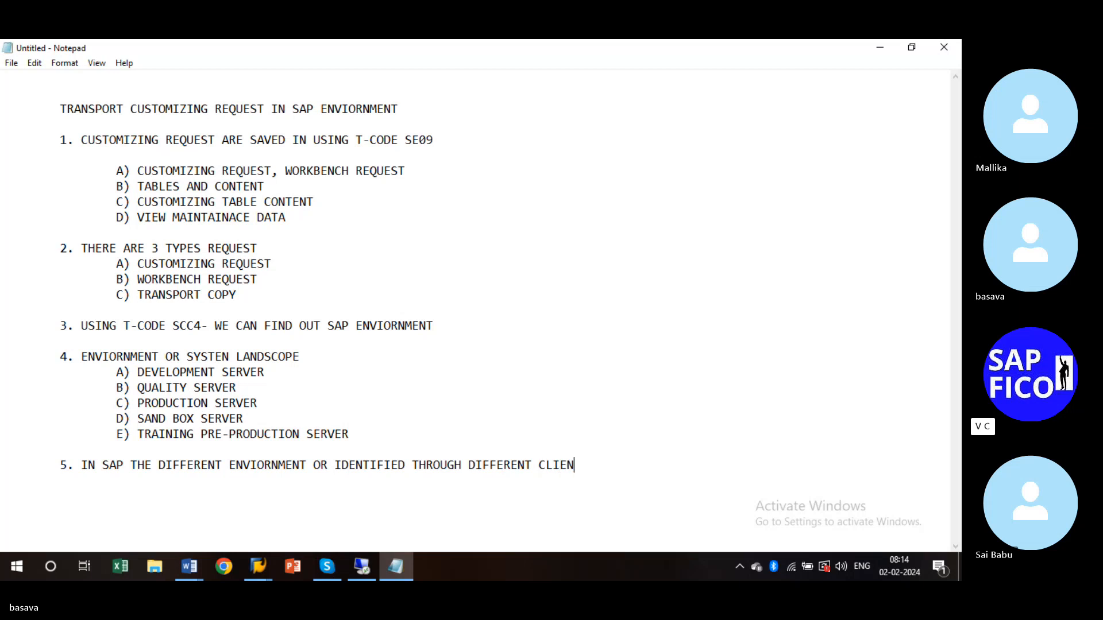
{"action": "key", "text": "BackSpace"}
{"action": "type", "text": "S"}
{"action": "type", "text": " THJAT"}
{"action": "key", "text": "BackSpace"}
{"action": "key", "text": "BackSpace"}
{"action": "key", "text": "BackSpace"}
{"action": "key", "text": "BackSpace"}
{"action": "type", "text": "AT IS 3 DIGIT NUM"}
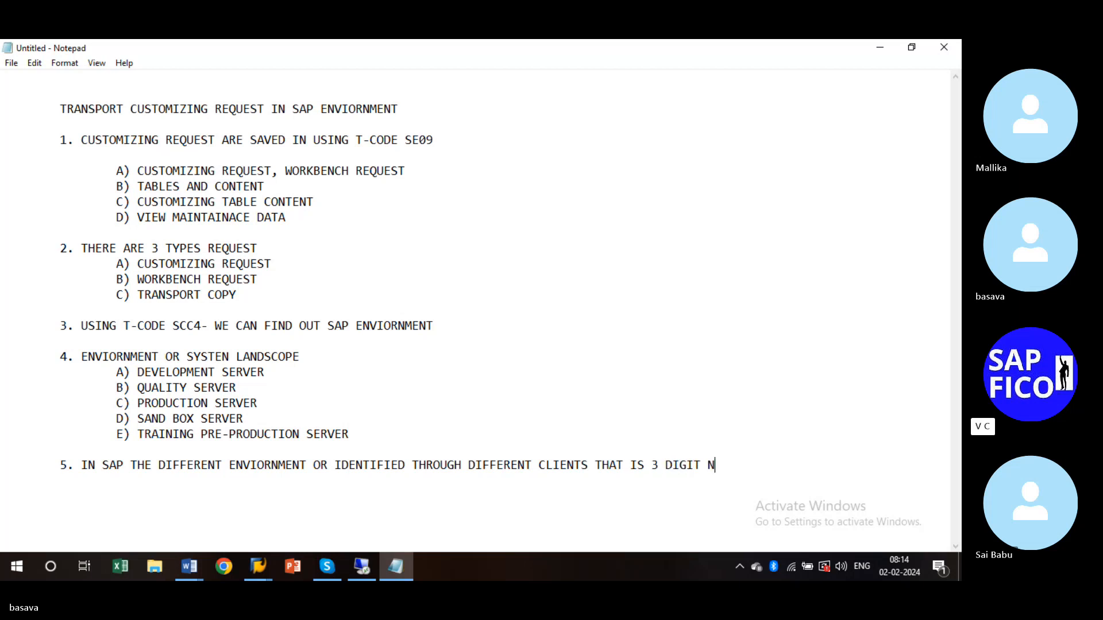
{"action": "type", "text": "ERIC KEYY"}
{"action": "key", "text": "BackSpace"}
{"action": "left_click", "coordinate": [131, 466]}
- Put a comma after 'IN SAP' and continue point 5 with ', YOU CAN ABLE TO'
{"action": "key", "text": "BackSpace"}
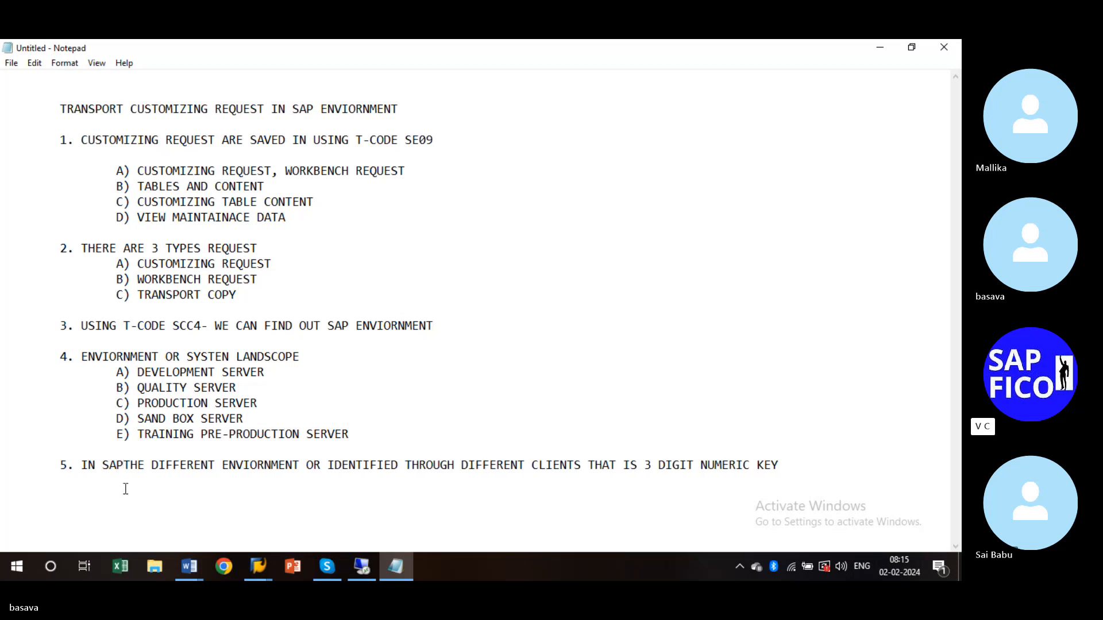
{"action": "type", "text": ","}
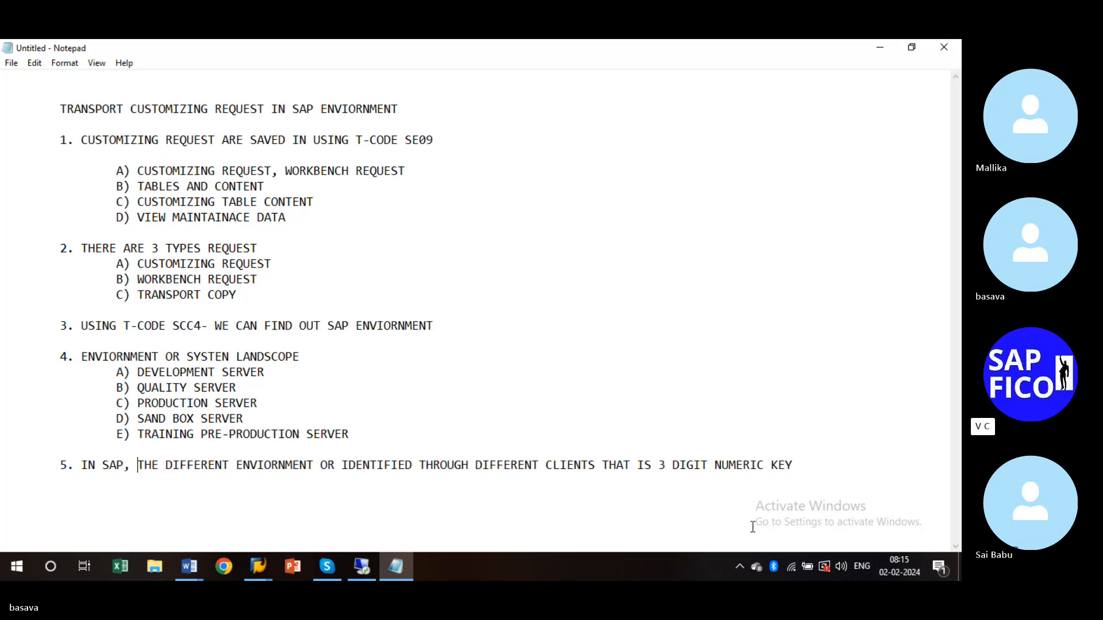
{"action": "left_click", "coordinate": [813, 466]}
{"action": "type", "text": ", YOU CA"}
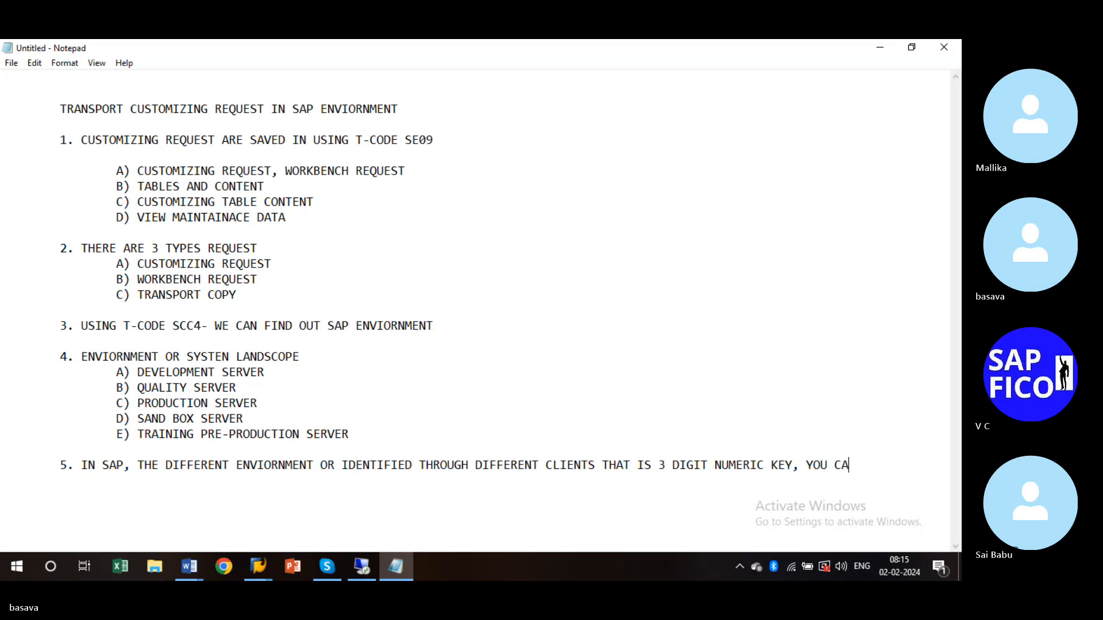
{"action": "type", "text": "N ABL"}
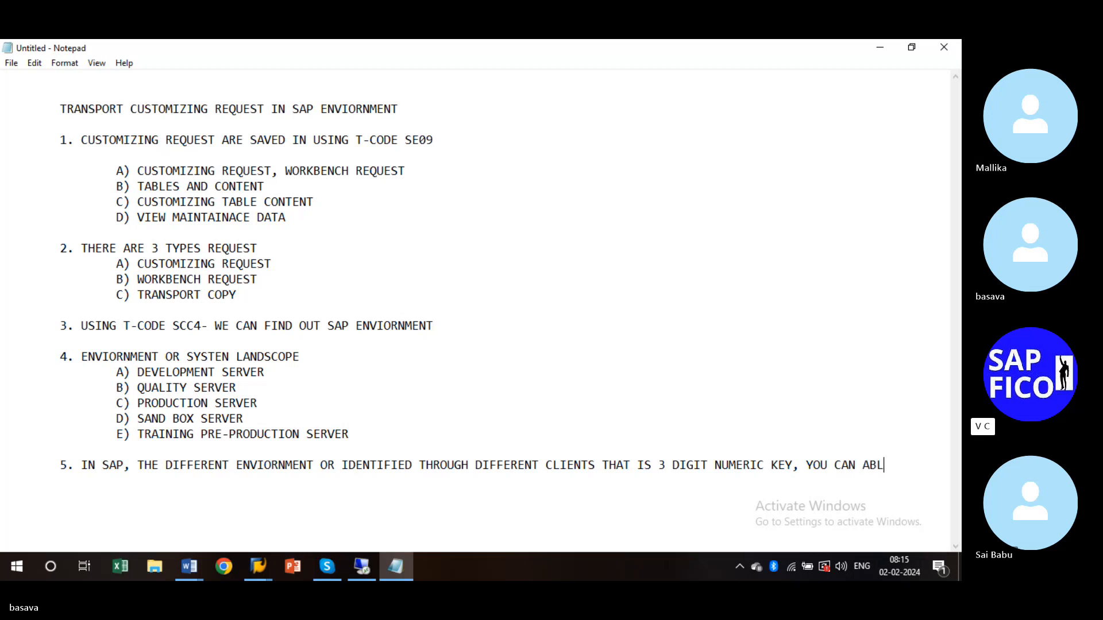
{"action": "type", "text": "E TO"}
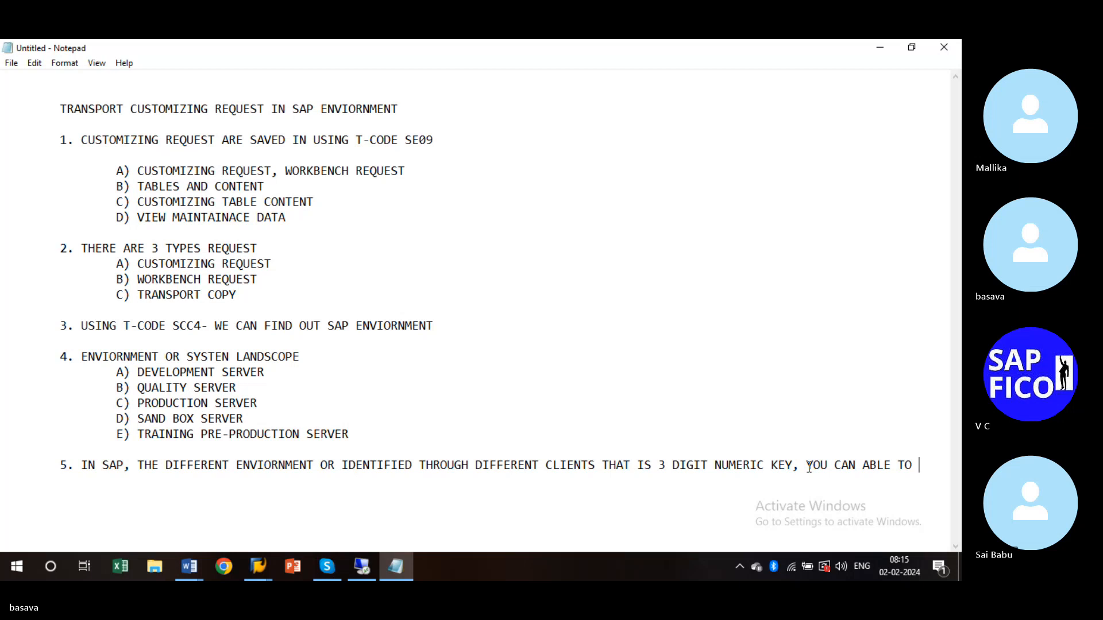
- Finish point 5 with 'CREATE OR VIEW GIVE 3 DIGIT NUMBERIC KEY CLIENTS USING T-CODE SCC4'
{"action": "mouse_move", "coordinate": [315, 568]}
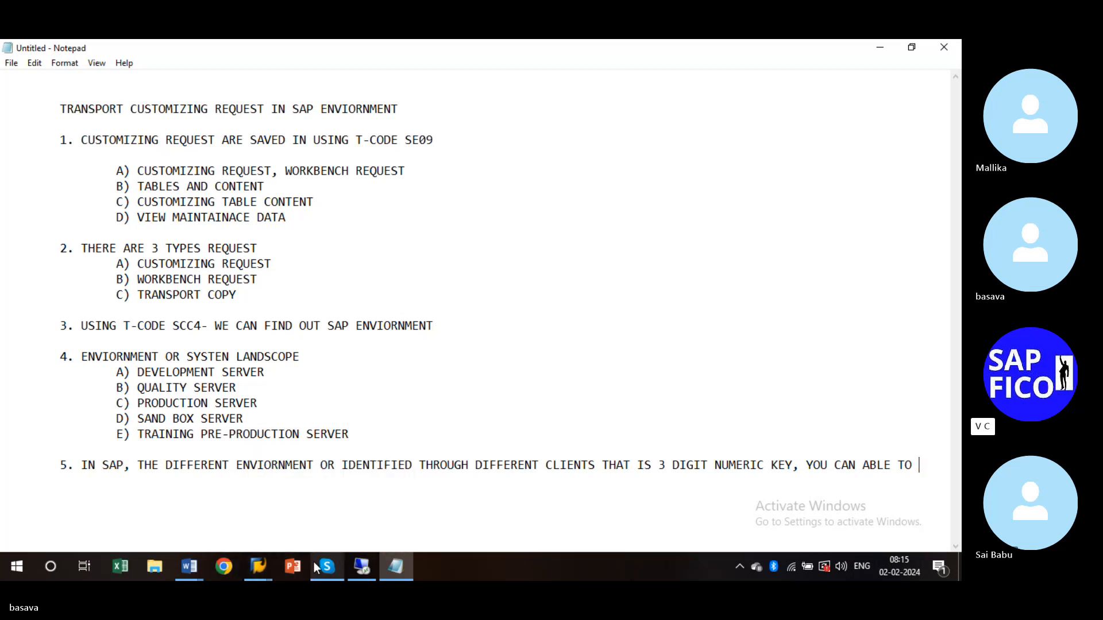
{"action": "type", "text": "CT"}
{"action": "key", "text": "BackSpace"}
{"action": "type", "text": "REATE OR "}
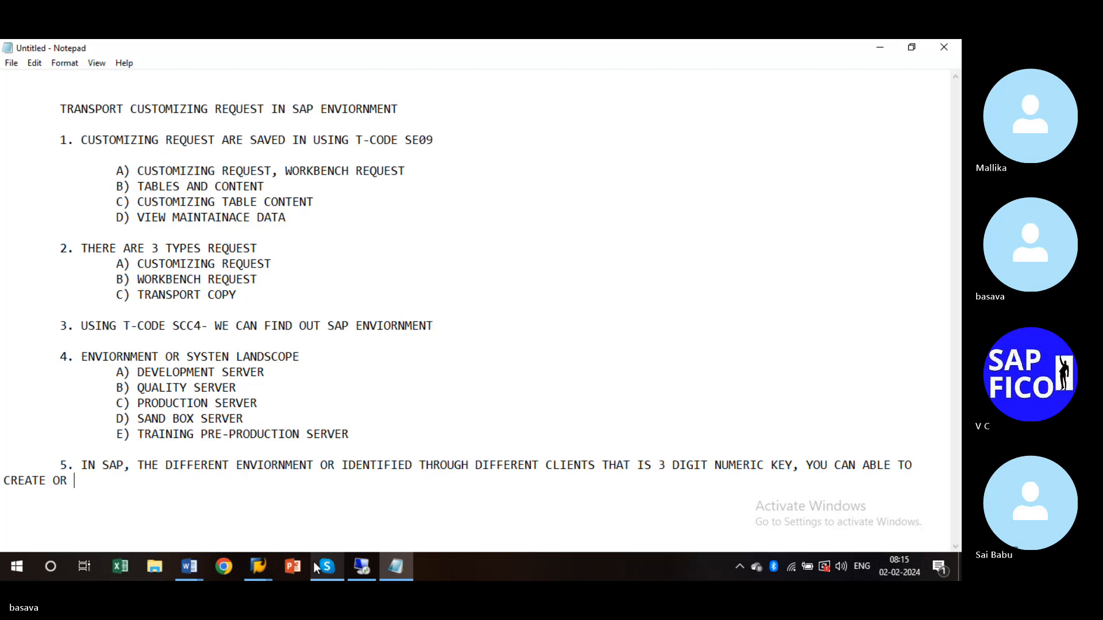
{"action": "type", "text": "VIEW "}
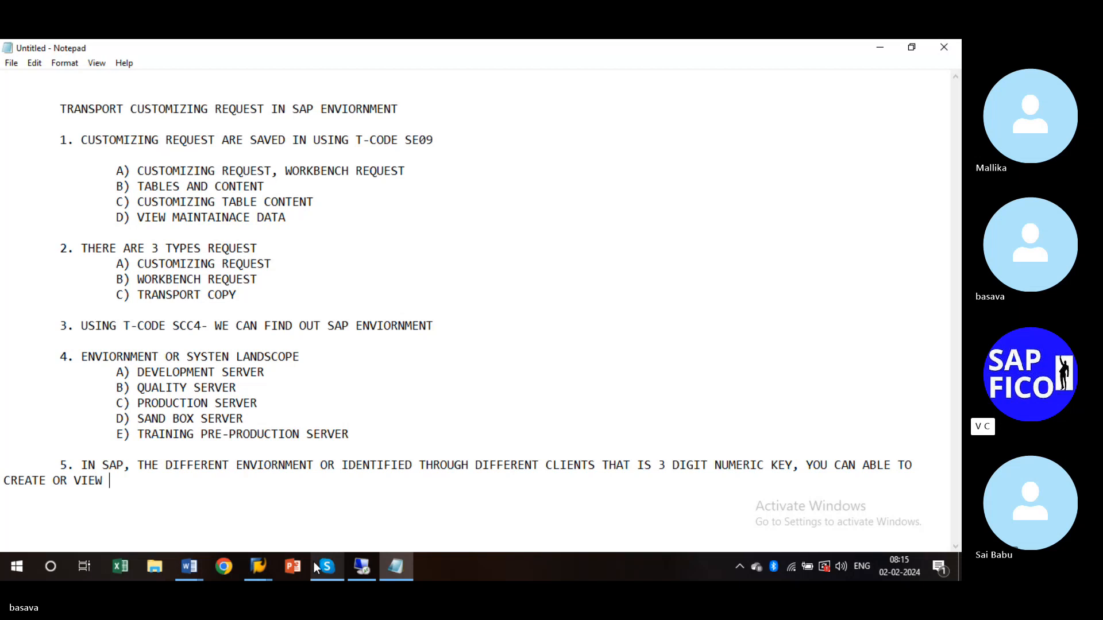
{"action": "type", "text": "GIVE 3 DIGIT NUMB"}
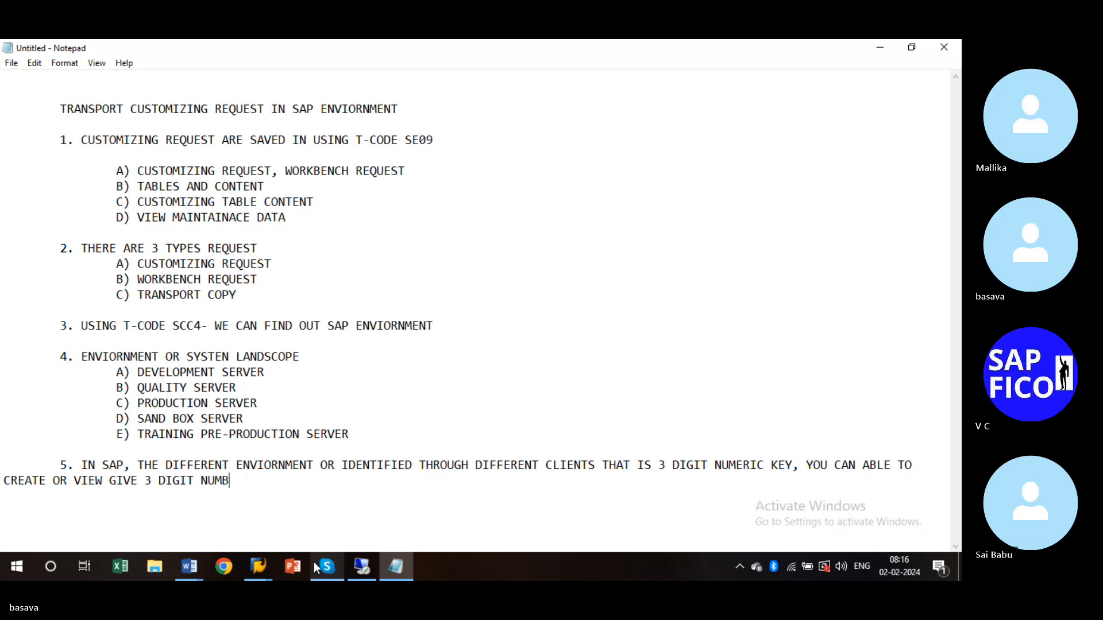
{"action": "type", "text": "ERIC KEY CLIENTS"}
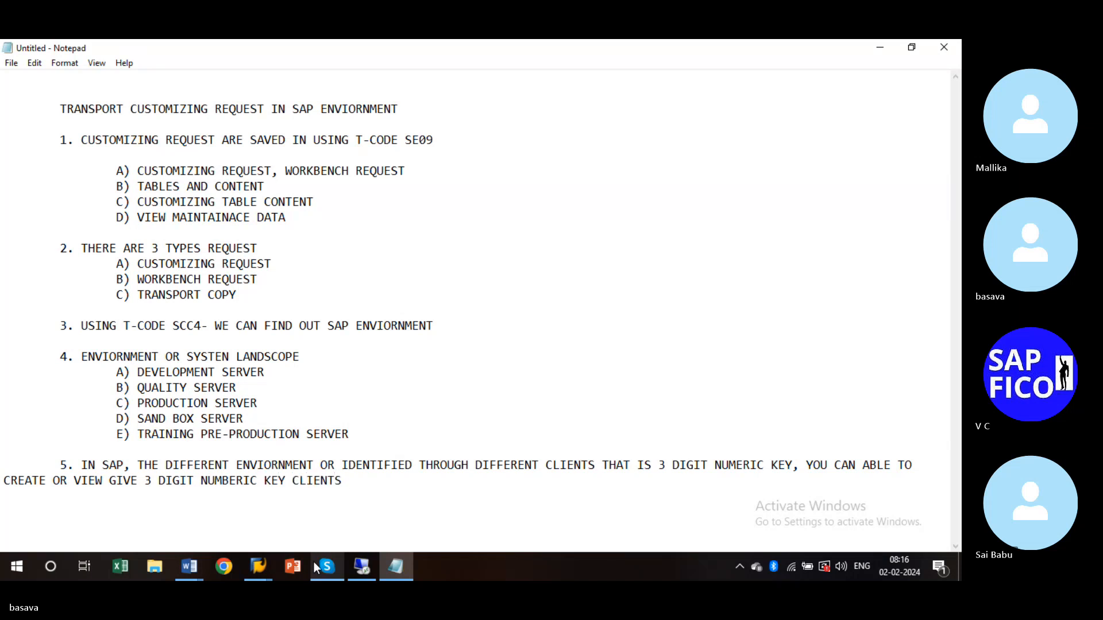
{"action": "type", "text": " USING"}
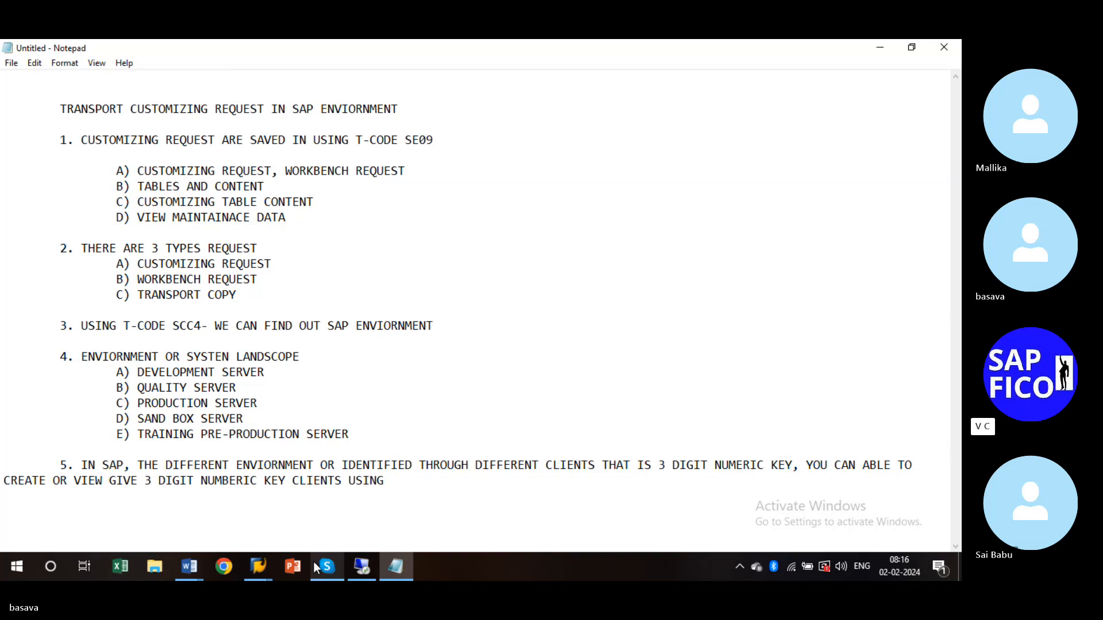
{"action": "type", "text": "SS"}
{"action": "key", "text": "BackSpace"}
{"action": "type", "text": "CC4"}
{"action": "key", "text": "BackSpace"}
{"action": "key", "text": "BackSpace"}
{"action": "key", "text": "BackSpace"}
{"action": "key", "text": "BackSpace"}
{"action": "type", "text": "T-C"}
{"action": "type", "text": "ODE"}
{"action": "type", "text": " SCC4"}
- Type item A) DEVELOPMENT CLIENT - 800 under point 5, changing SERVER to CLIENT
{"action": "type", "text": "A"}
{"action": "type", "text": ") "}
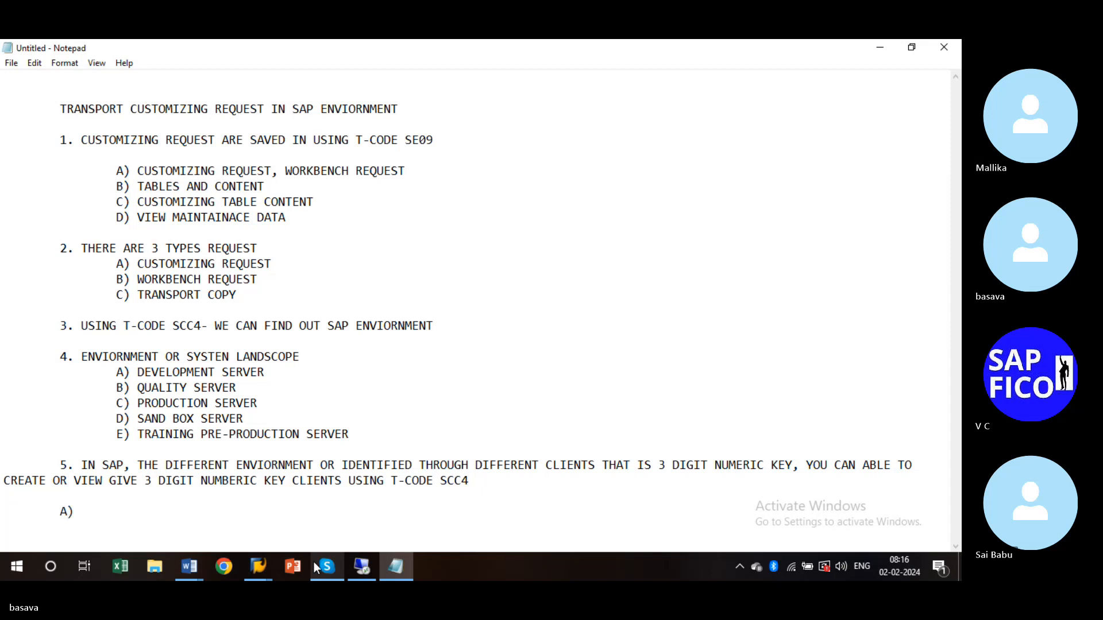
{"action": "type", "text": "DEVELOP"}
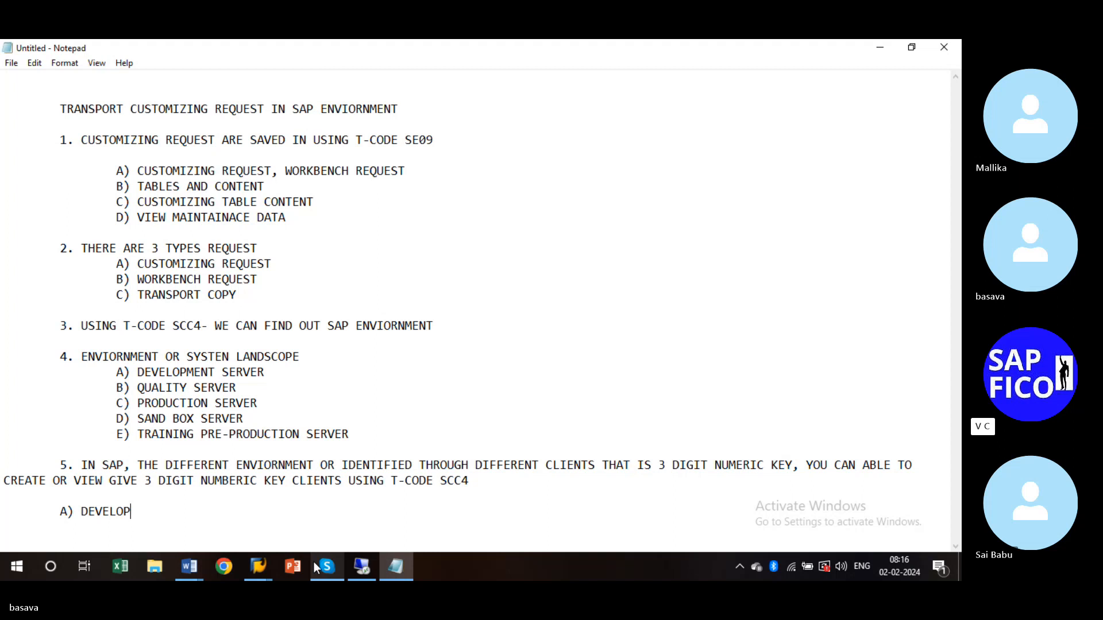
{"action": "type", "text": "MENT SERVER"}
{"action": "key", "text": "BackSpace"}
{"action": "key", "text": "BackSpace"}
{"action": "key", "text": "BackSpace"}
{"action": "key", "text": "BackSpace"}
{"action": "key", "text": "BackSpace"}
{"action": "key", "text": "BackSpace"}
{"action": "key", "text": "BackSpace"}
{"action": "type", "text": "CLI"}
{"action": "type", "text": "ENTS"}
{"action": "key", "text": "BackSpace"}
{"action": "key", "text": "BackSpace"}
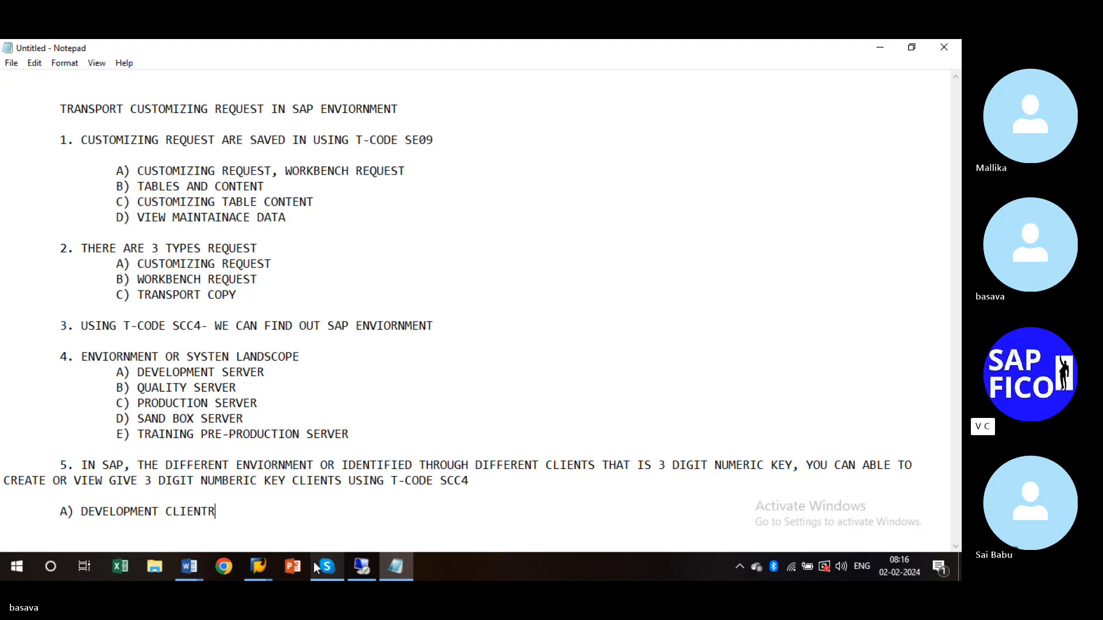
{"action": "type", "text": "- 800"}
{"action": "key", "text": "Return"}
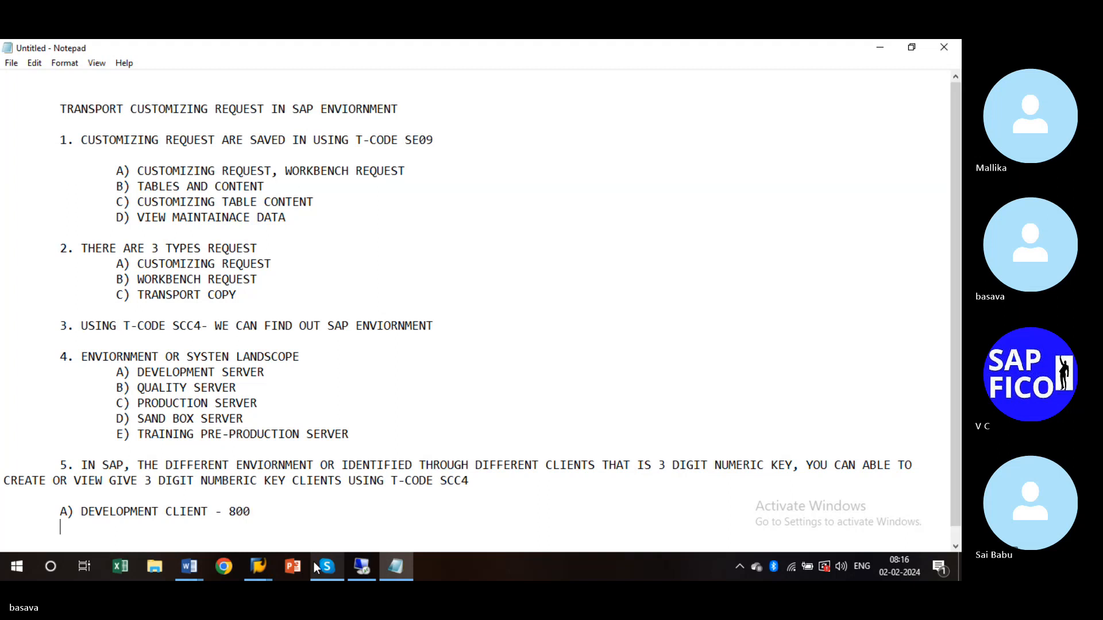
- Add item B) TESTING CLIENT - 810 (QUALITY SERVER), correcting the misspelled SERVER
{"action": "type", "text": "B)"}
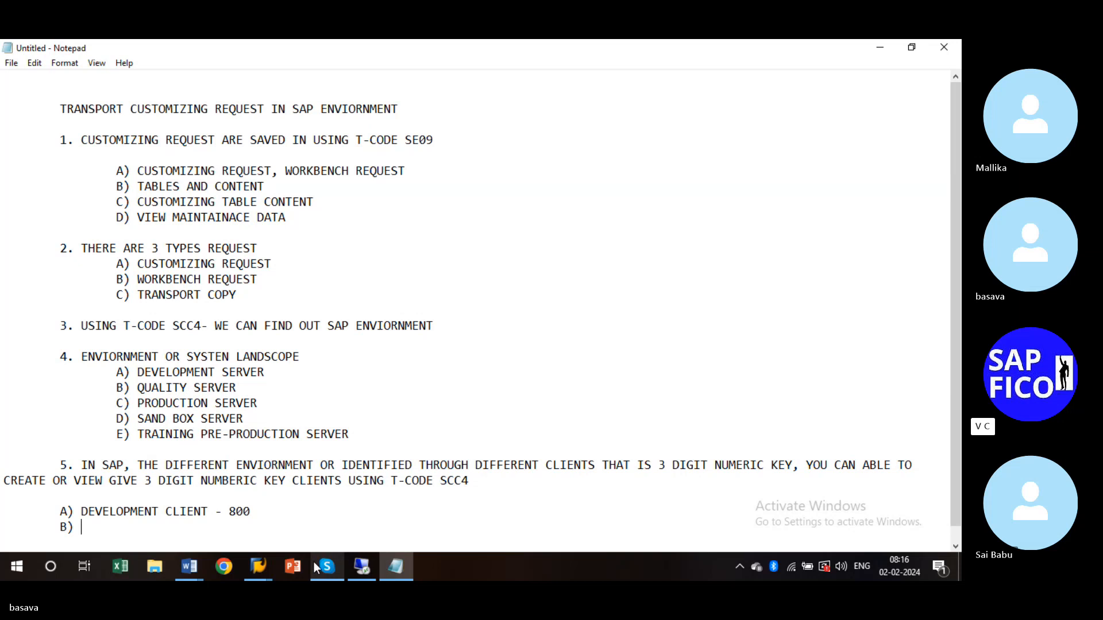
{"action": "type", "text": "TESTING CLIENT"}
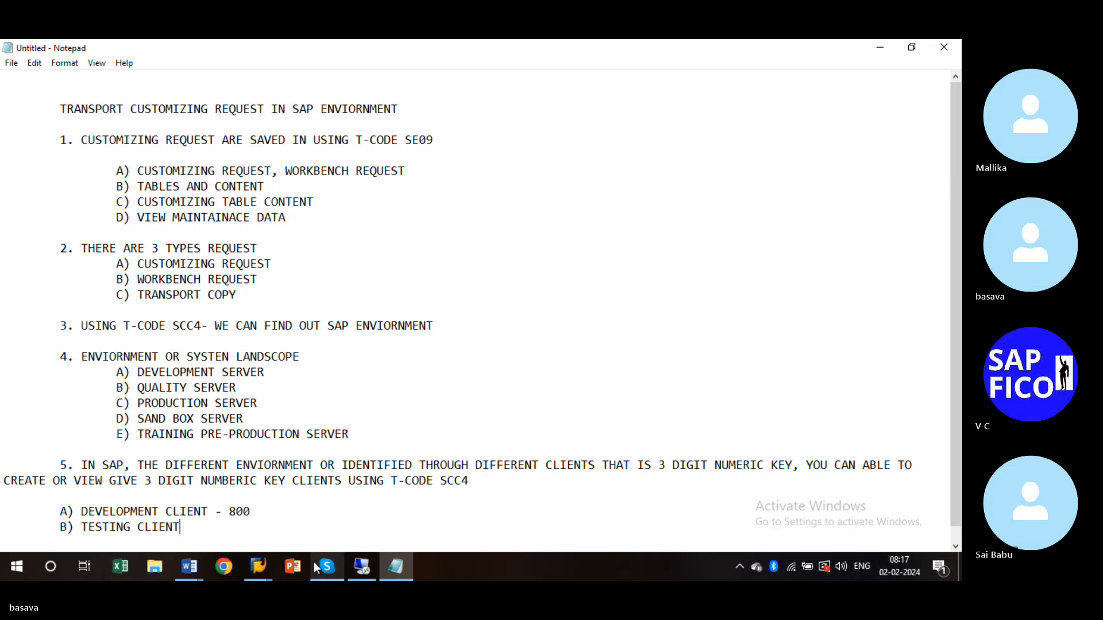
{"action": "key", "text": "Tab"}
{"action": "type", "text": "- 810 ("}
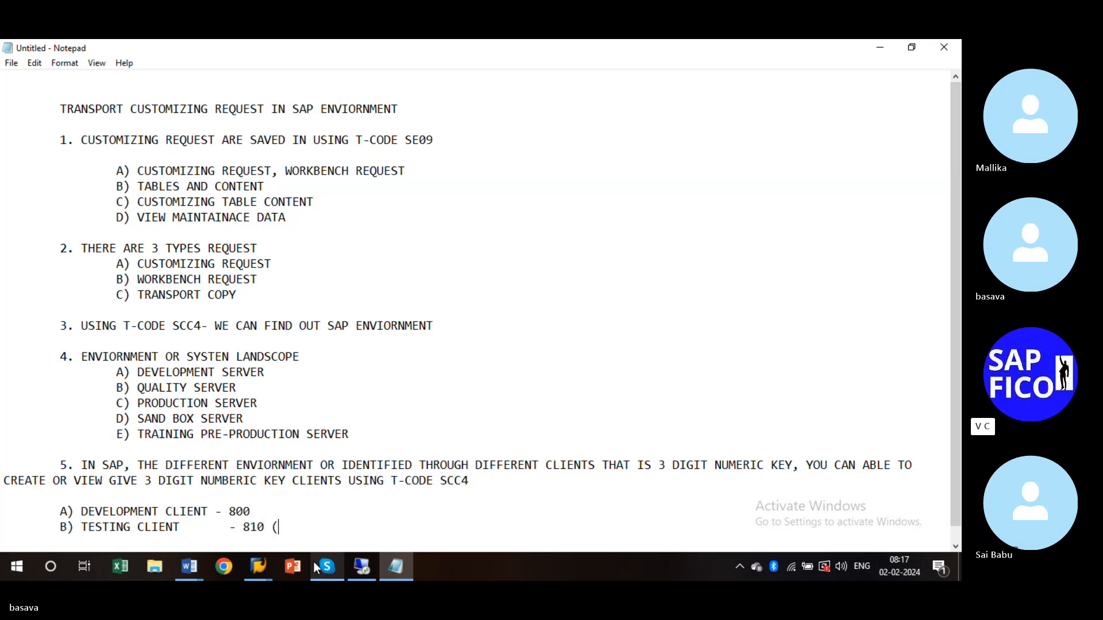
{"action": "type", "text": "QUALITY SERVER)"}
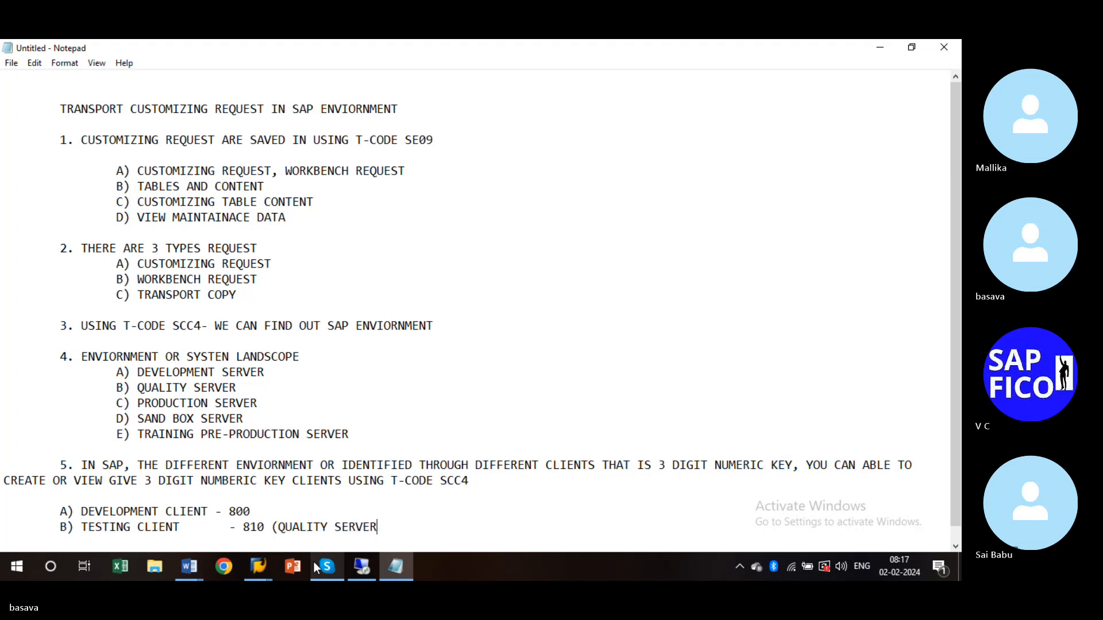
{"action": "key", "text": "Return"}
- Add item C)PRODUCTION SERVER OR CLIENT - 820 with blank lines after the list
{"action": "type", "text": "C"}
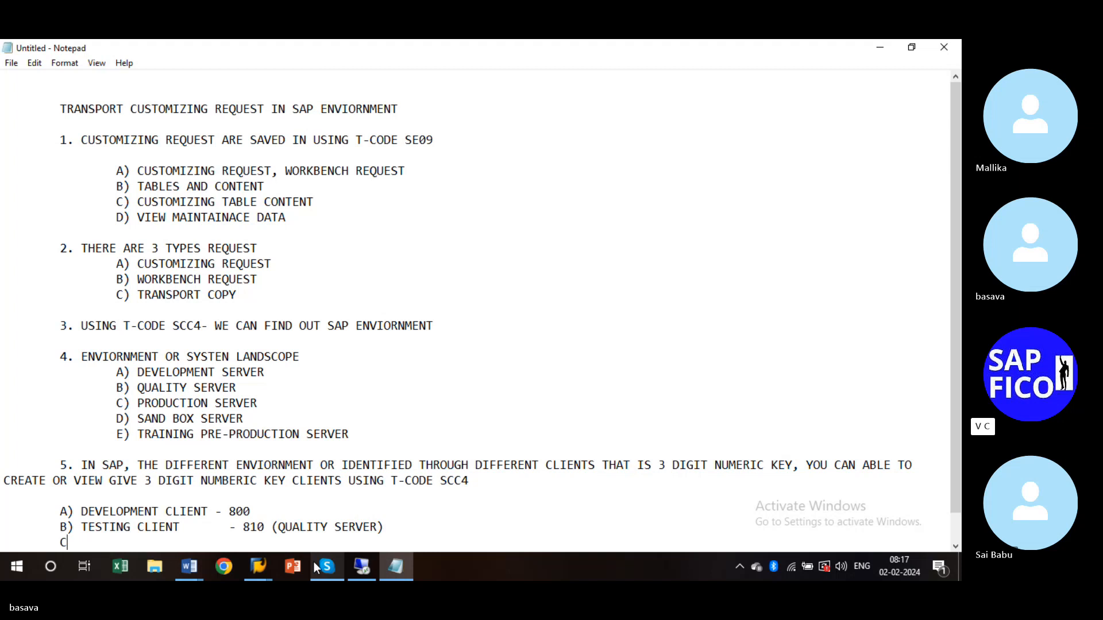
{"action": "type", "text": ")PR"}
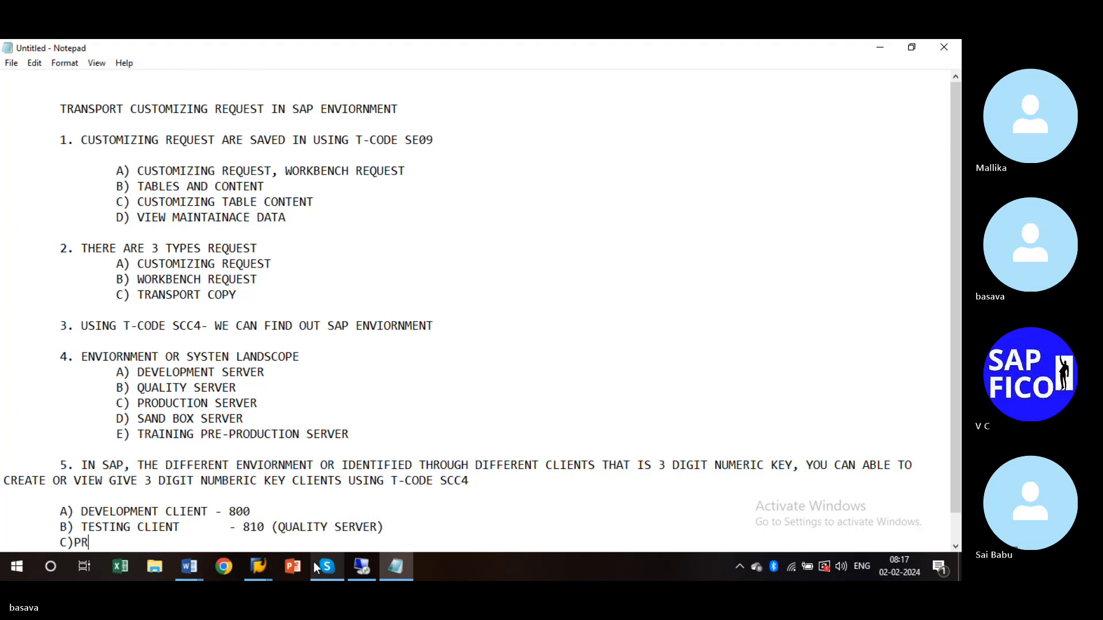
{"action": "type", "text": "ODUCTION SERBV"}
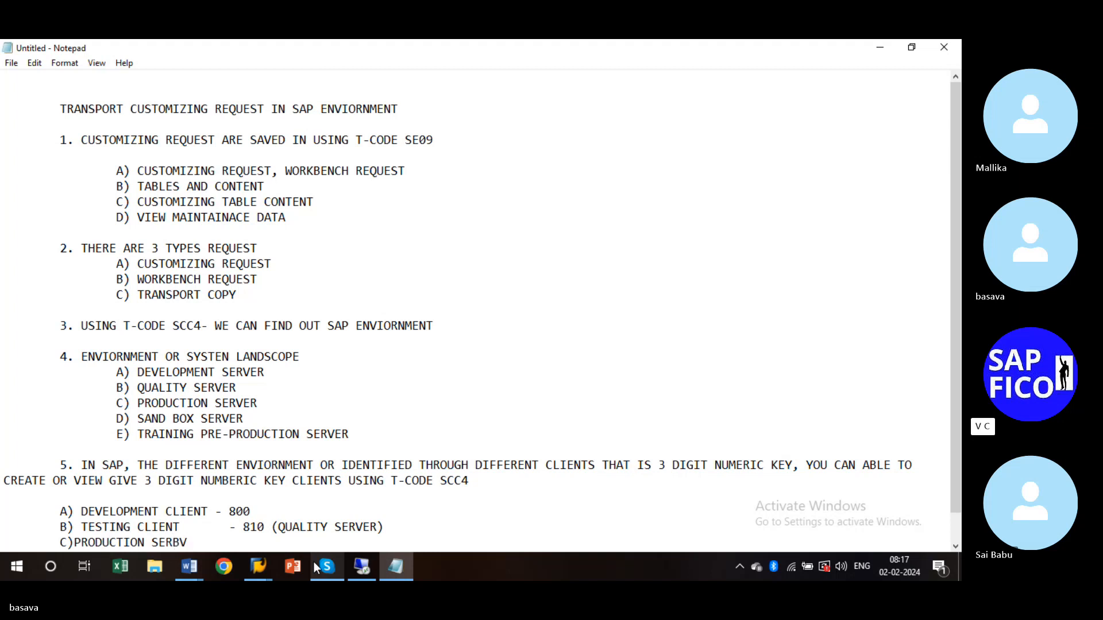
{"action": "key", "text": "BackSpace"}
{"action": "key", "text": "BackSpace"}
{"action": "type", "text": "VER OR CLIE"}
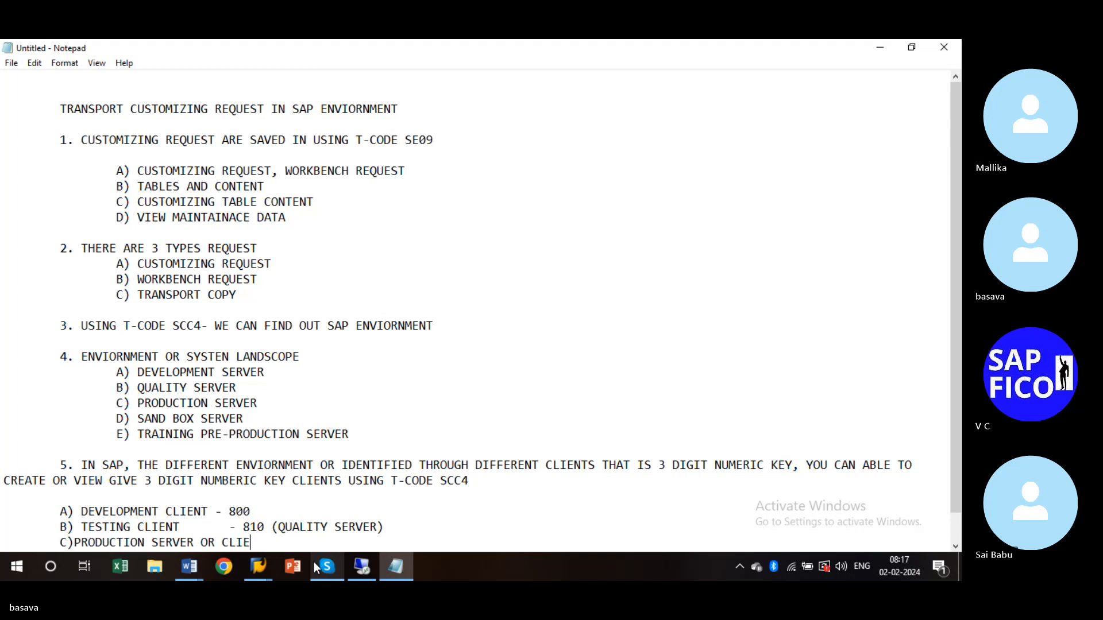
{"action": "type", "text": "NT - 8"}
{"action": "type", "text": "20"}
{"action": "key", "text": "Return"}
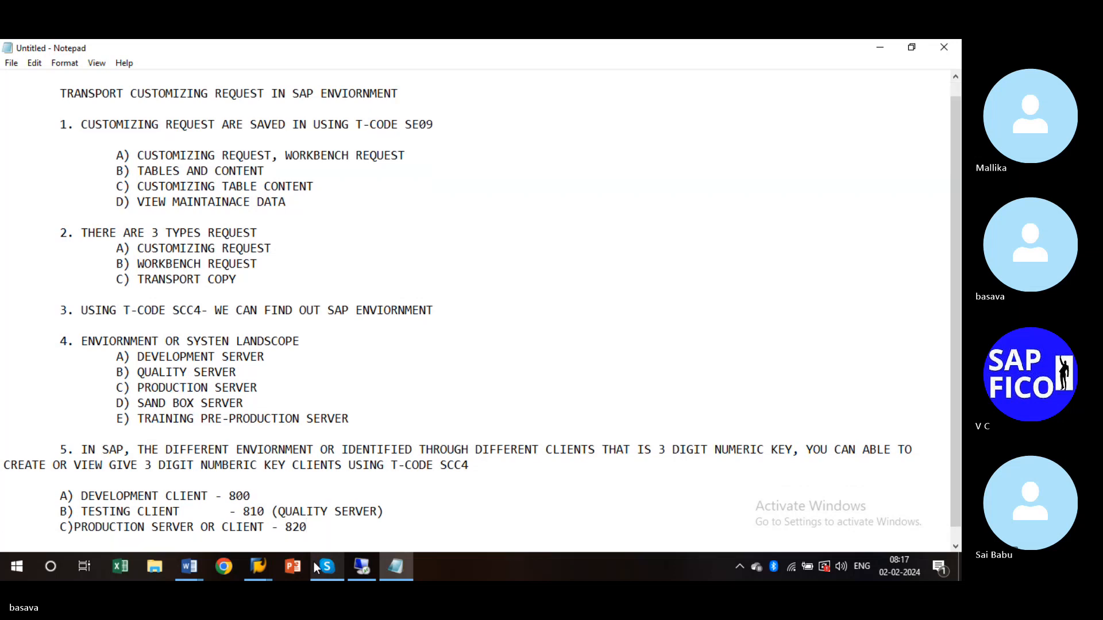
{"action": "key", "text": "Return"}
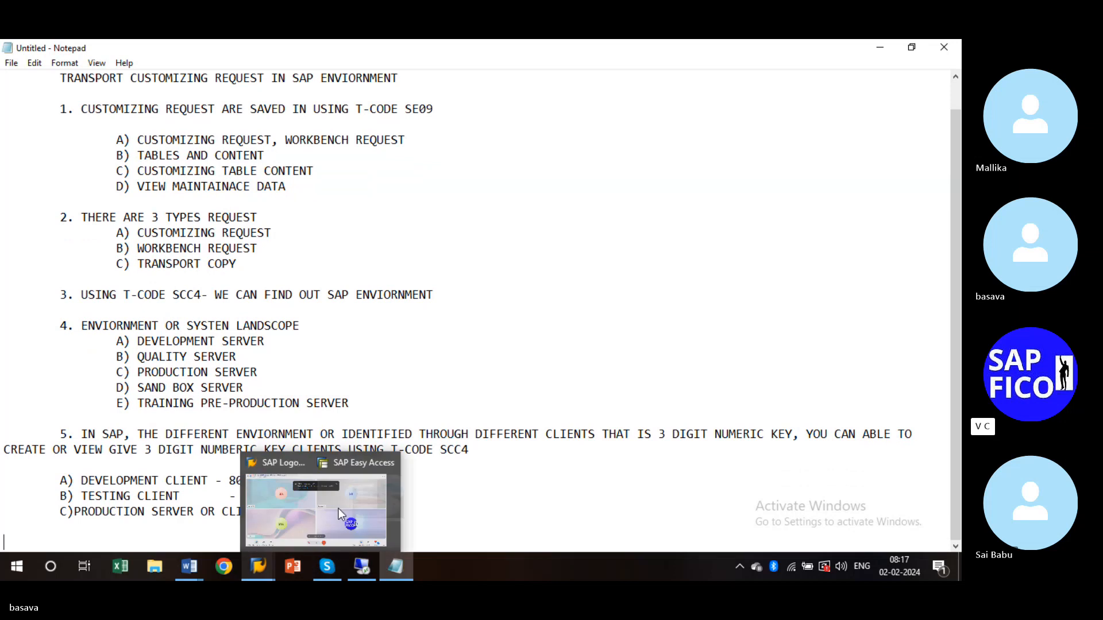
{"action": "left_click", "coordinate": [327, 511]}
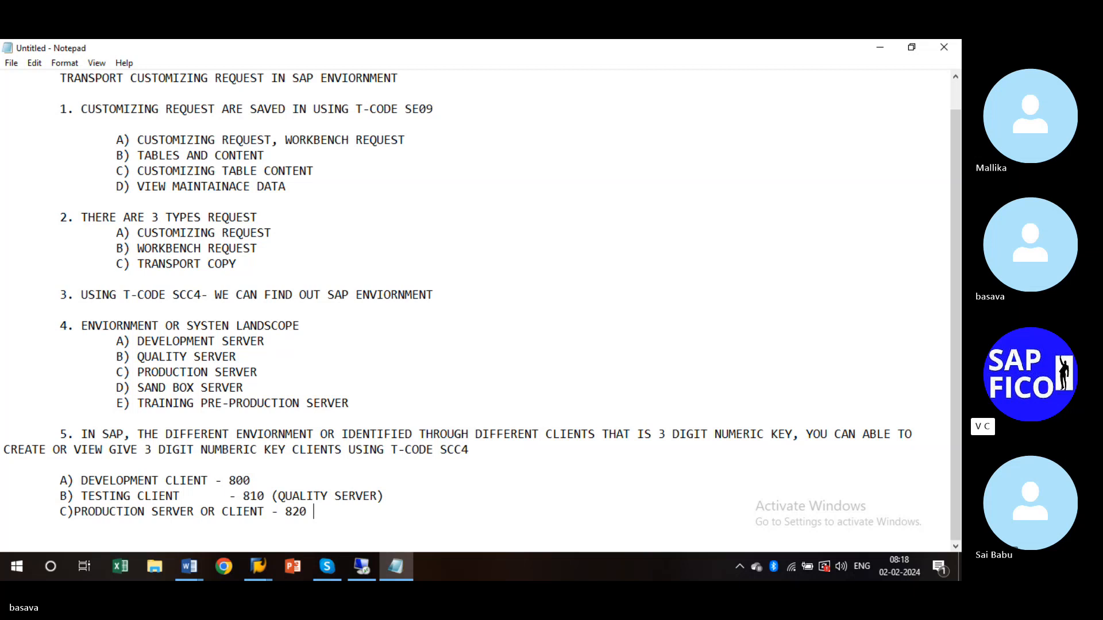
- Indent point 5's wrapped line and the 800, 810 and 820 client lines, adding blank lines below
{"action": "key", "text": "Return"}
{"action": "left_click", "coordinate": [7, 449]}
{"action": "key", "text": "Tab"}
{"action": "key", "text": "Tab"}
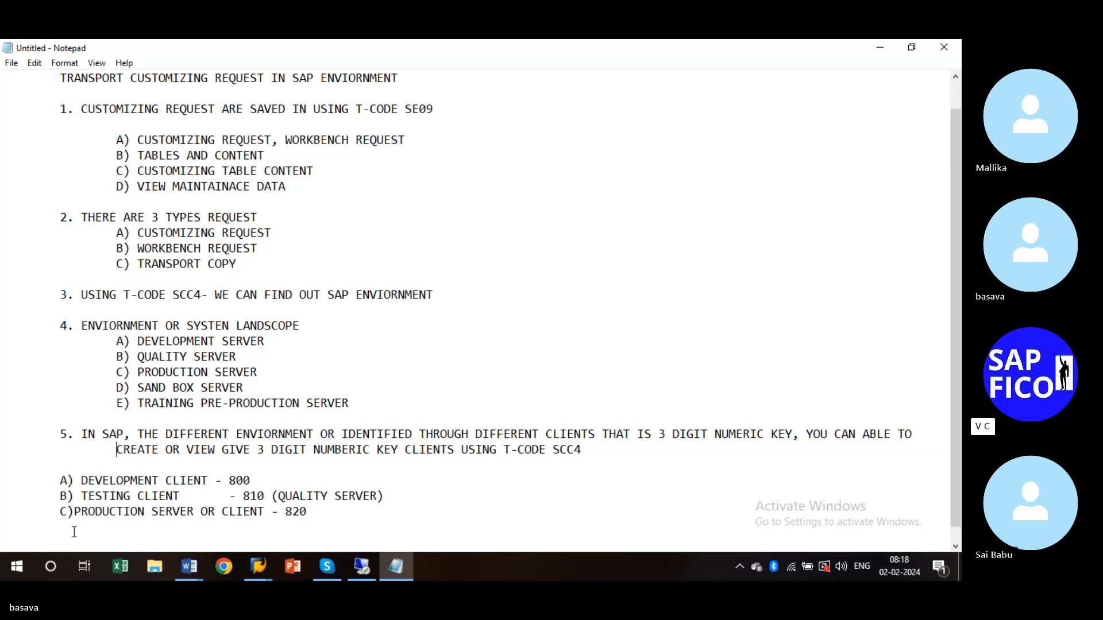
{"action": "left_click", "coordinate": [51, 483]}
{"action": "key", "text": "Tab"}
{"action": "key", "text": "Tab"}
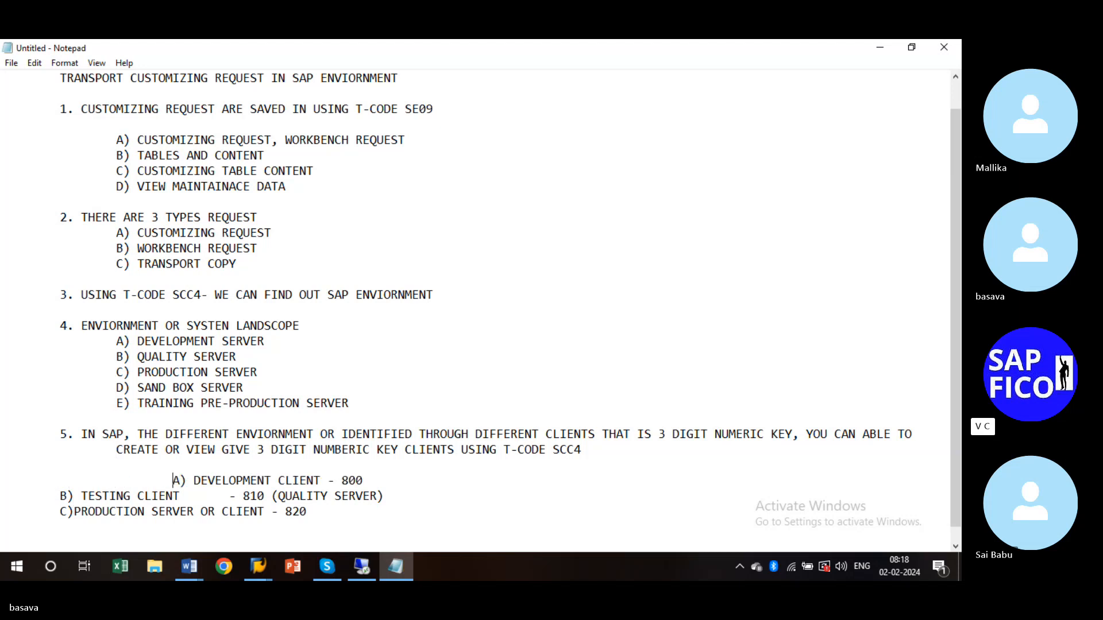
{"action": "left_click", "coordinate": [48, 496]}
{"action": "key", "text": "Tab"}
{"action": "key", "text": "Tab"}
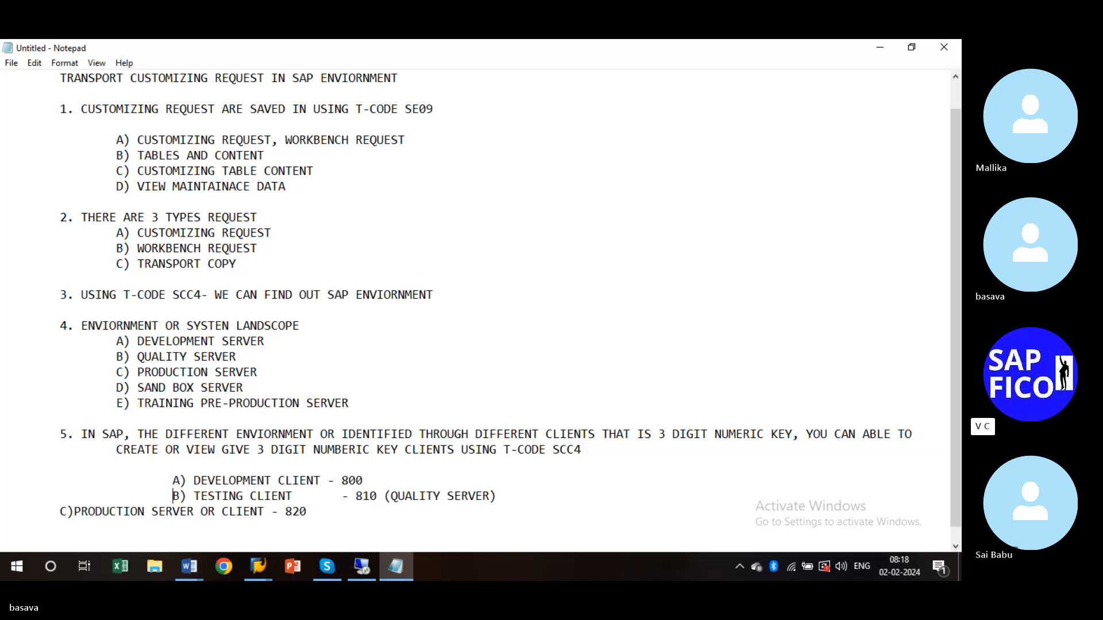
{"action": "left_click", "coordinate": [52, 515]}
{"action": "key", "text": "Tab"}
{"action": "key", "text": "Tab"}
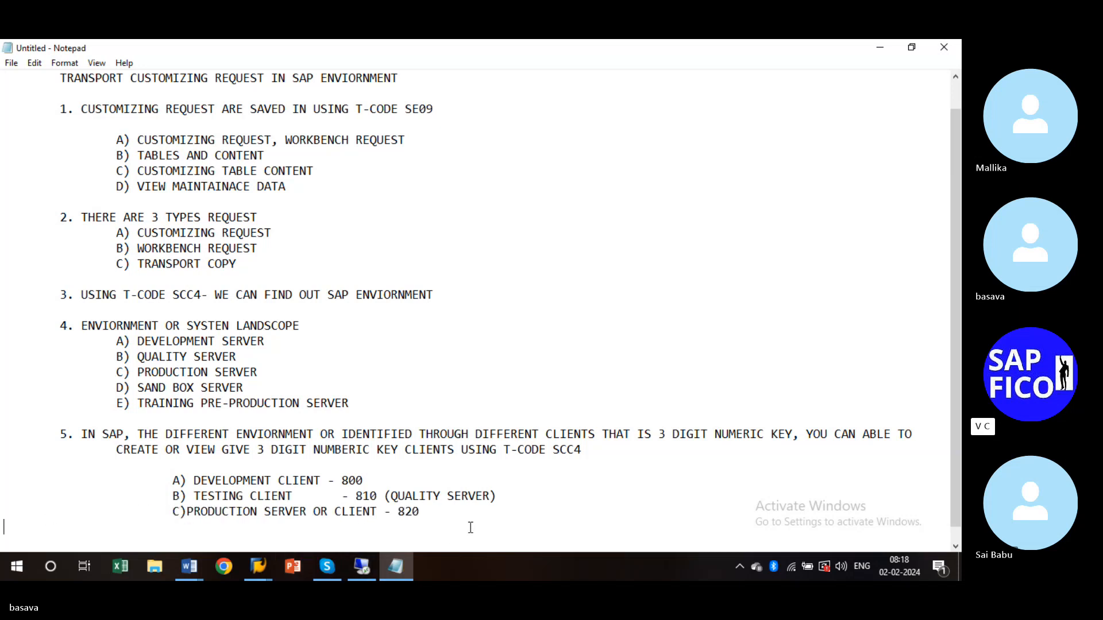
{"action": "left_click", "coordinate": [440, 517]}
{"action": "key", "text": "Return"}
{"action": "key", "text": "Return"}
{"action": "left_click_drag", "start_coordinate": [955, 442], "coordinate": [957, 510]}
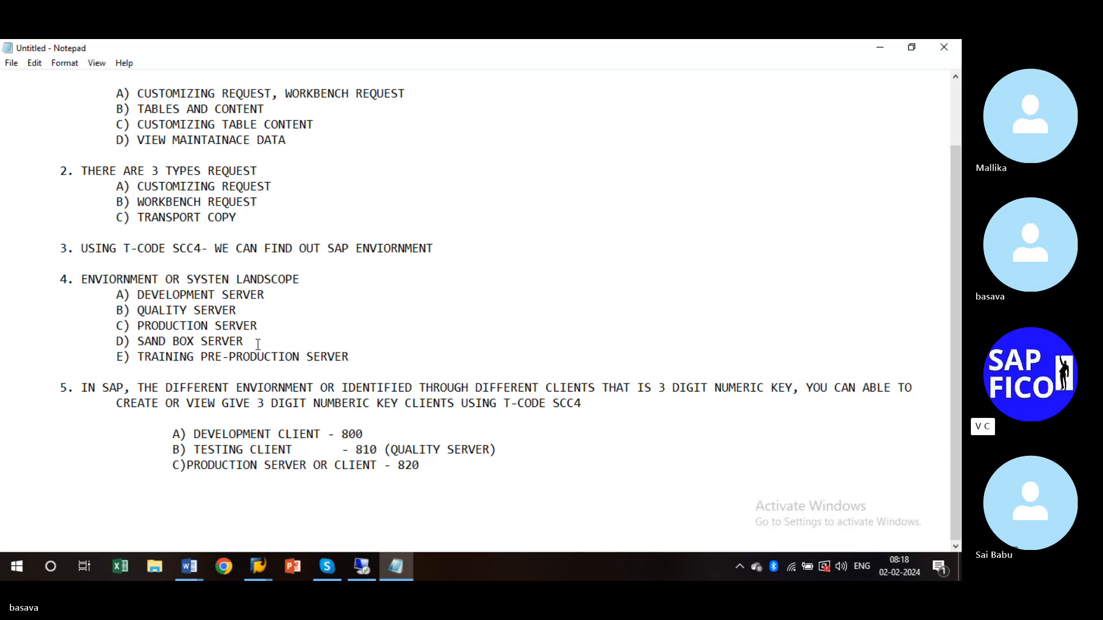
- Fix SYSTEN to SYSTEM, then add indented point 6 on customizing requests saved in the Transport Organizer
{"action": "key", "text": "BackSpace"}
{"action": "type", "text": "M"}
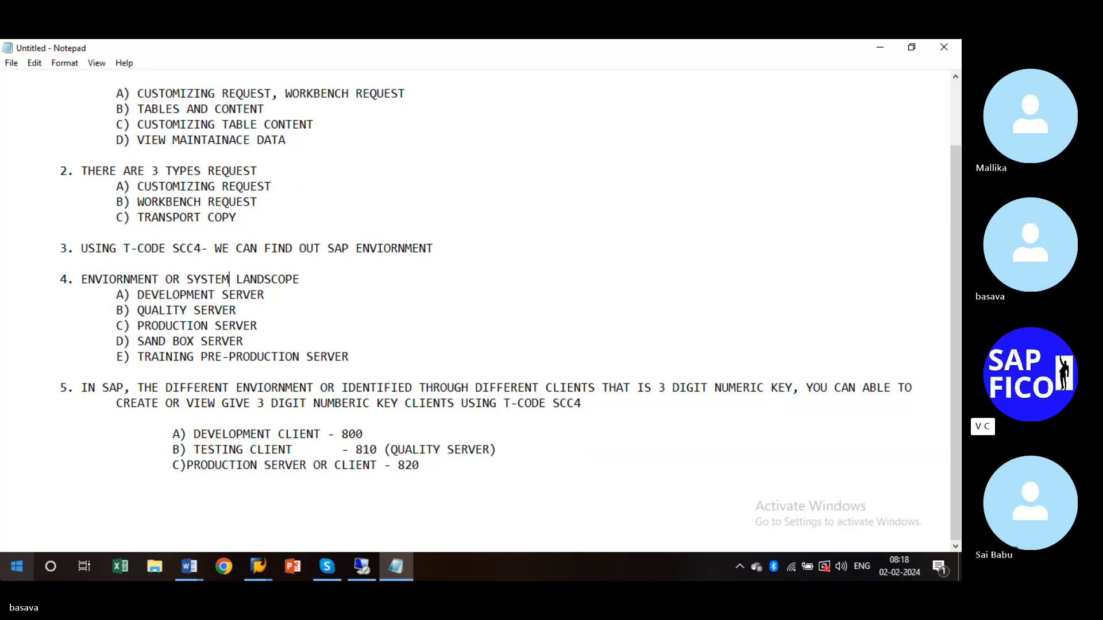
{"action": "left_click", "coordinate": [11, 516]}
{"action": "key", "text": "Tab"}
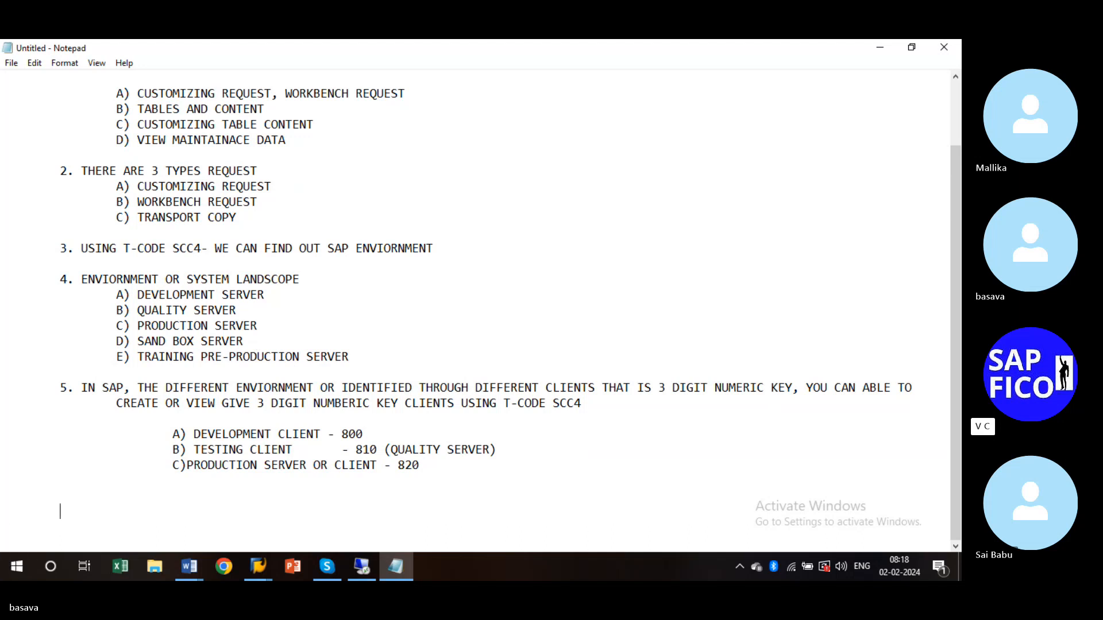
{"action": "type", "text": "6. THE CUDS"}
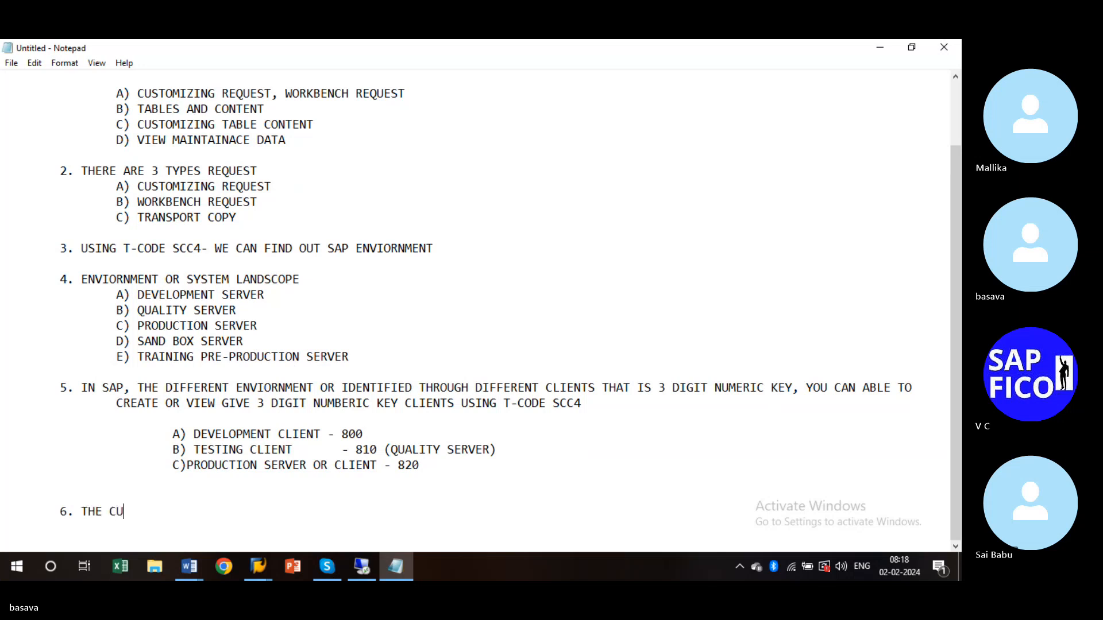
{"action": "key", "text": "BackSpace"}
{"action": "key", "text": "BackSpace"}
{"action": "type", "text": "STOMI"}
{"action": "type", "text": "ZING"}
{"action": "key", "text": "BackSpace"}
{"action": "key", "text": "BackSpace"}
{"action": "key", "text": "BackSpace"}
{"action": "type", "text": "ITION "}
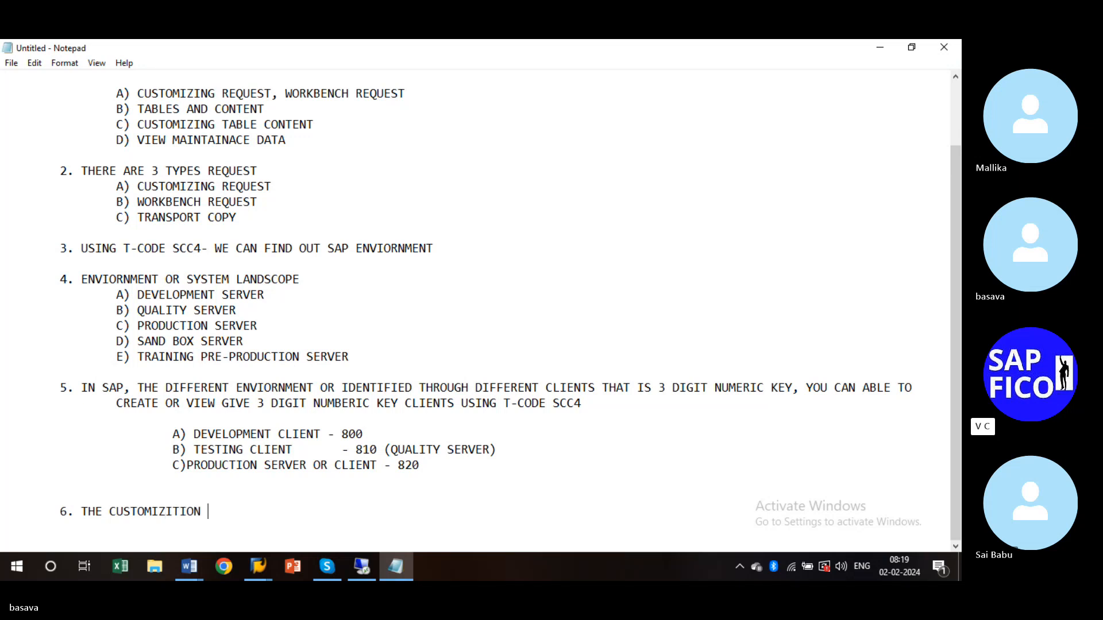
{"action": "type", "text": "THAT IS MADE IN TO"}
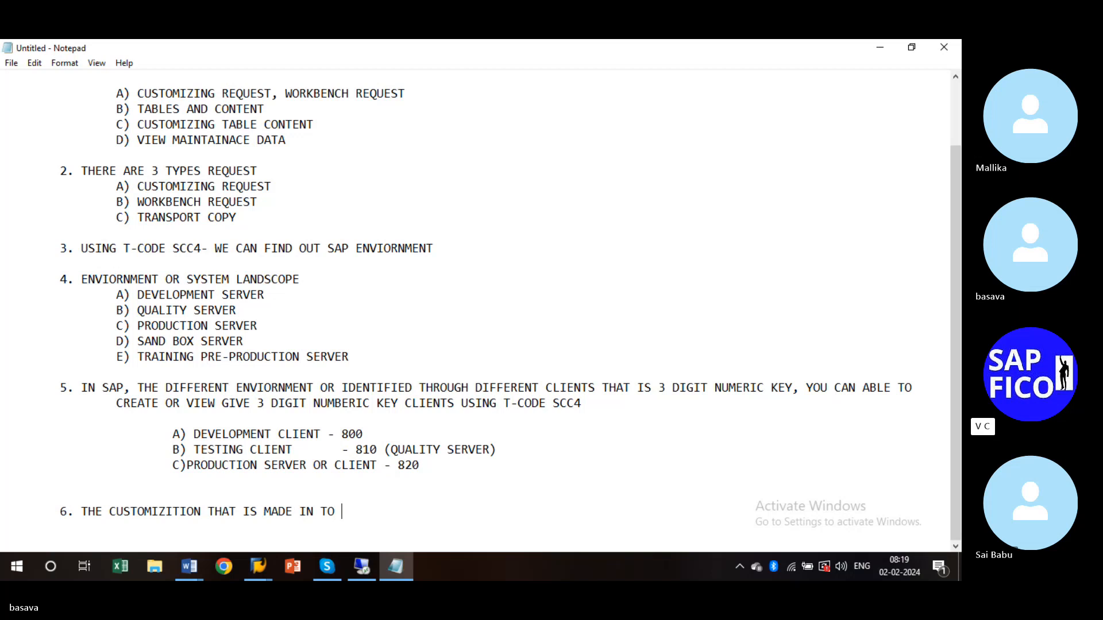
{"action": "type", "text": " SAP SYSTEM IS SAVED "}
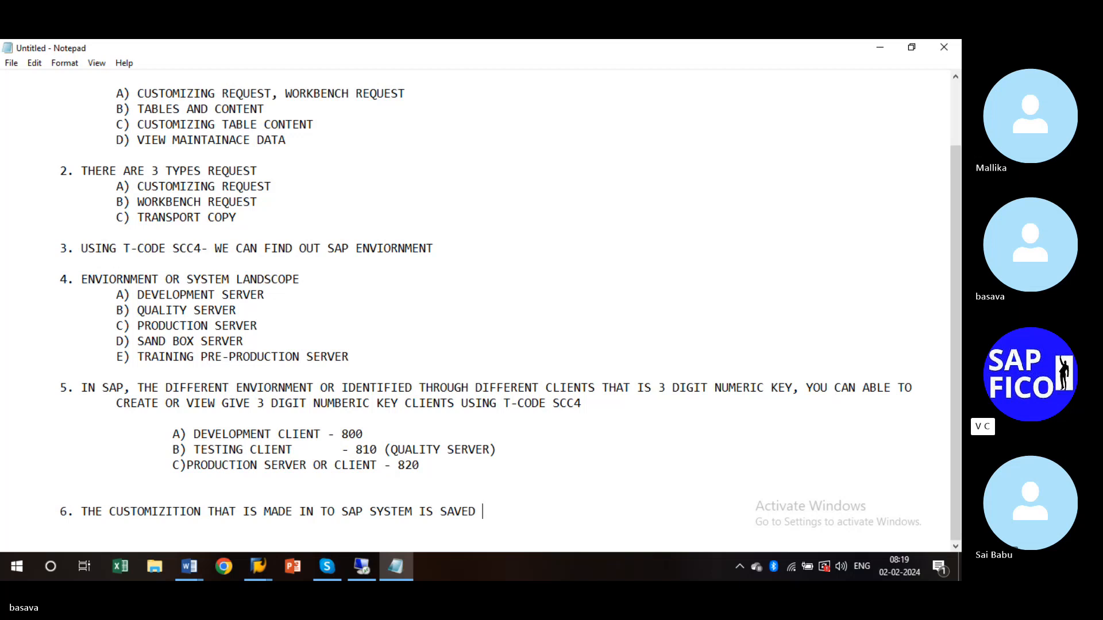
{"action": "type", "text": "IN THE FORM OF CUS"}
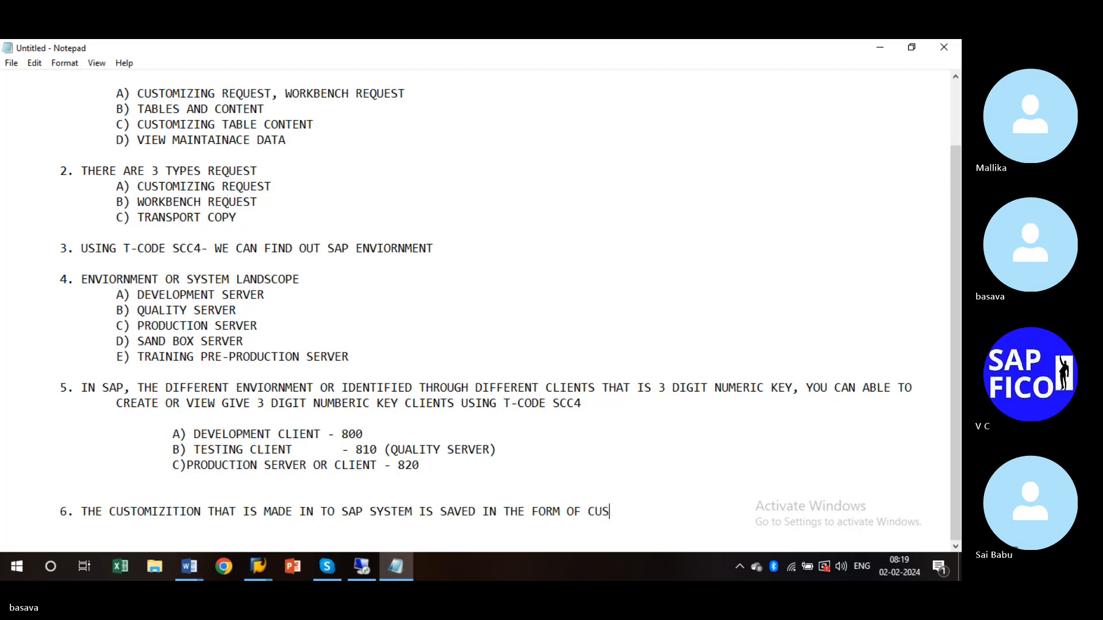
{"action": "type", "text": "TOMIZI"}
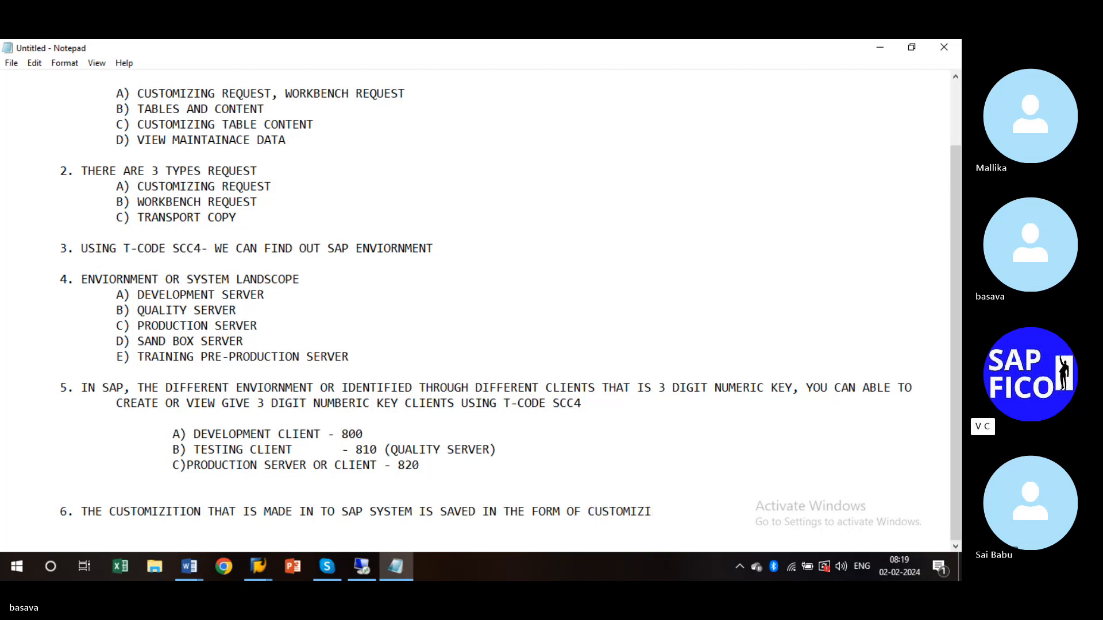
{"action": "type", "text": "NG REQUE"}
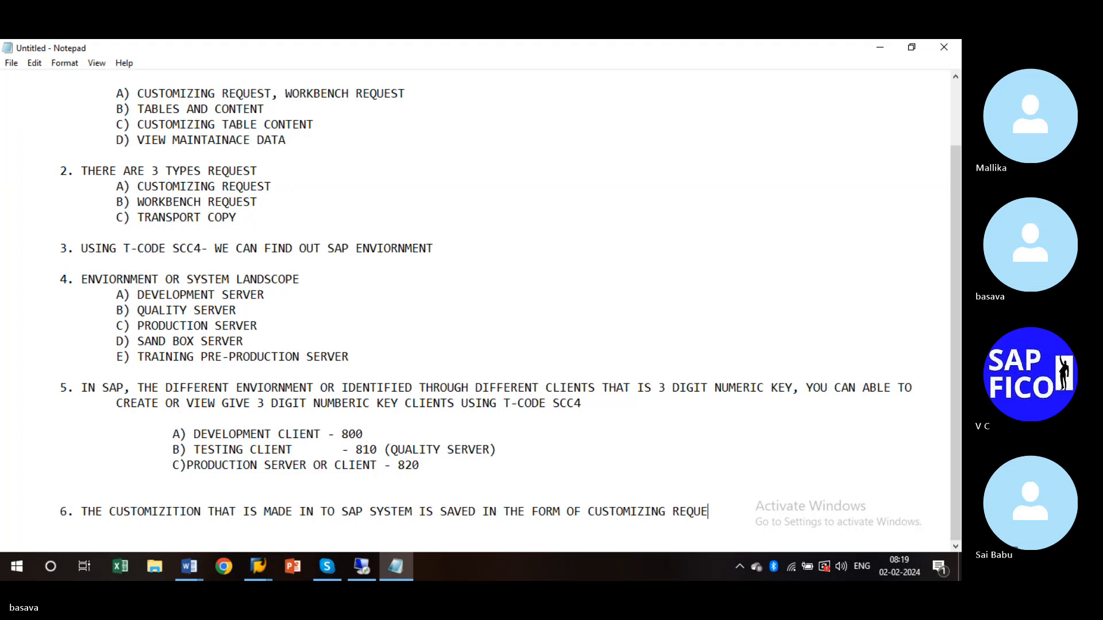
{"action": "type", "text": "ST IN TRANSPORT "}
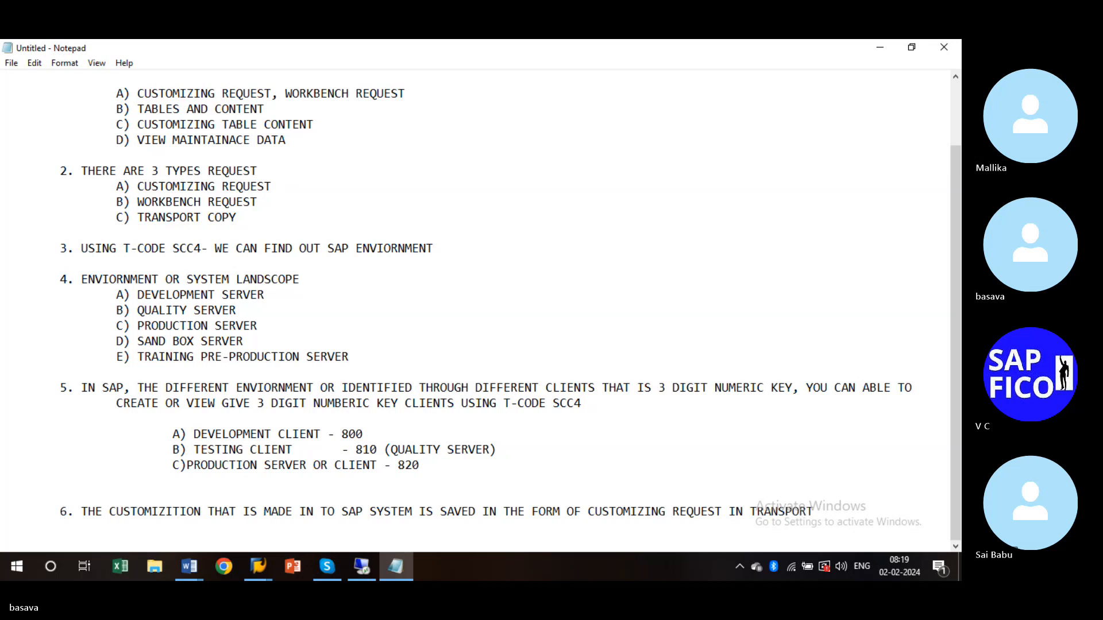
{"action": "type", "text": "ORGANIZER "}
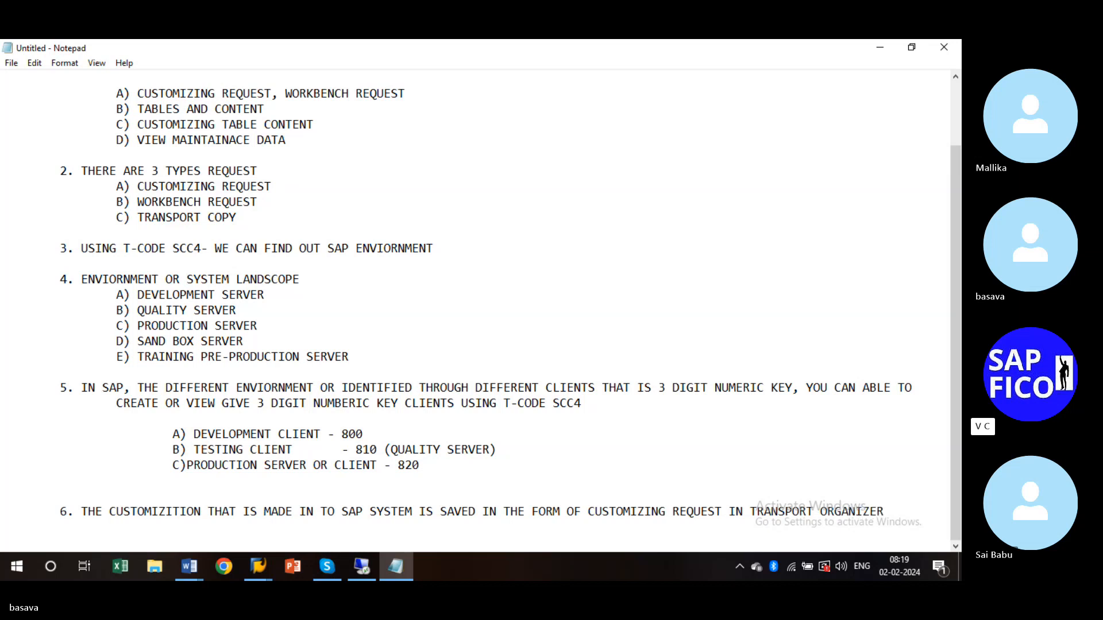
{"action": "type", "text": "THAT WE CQAN CALLED "}
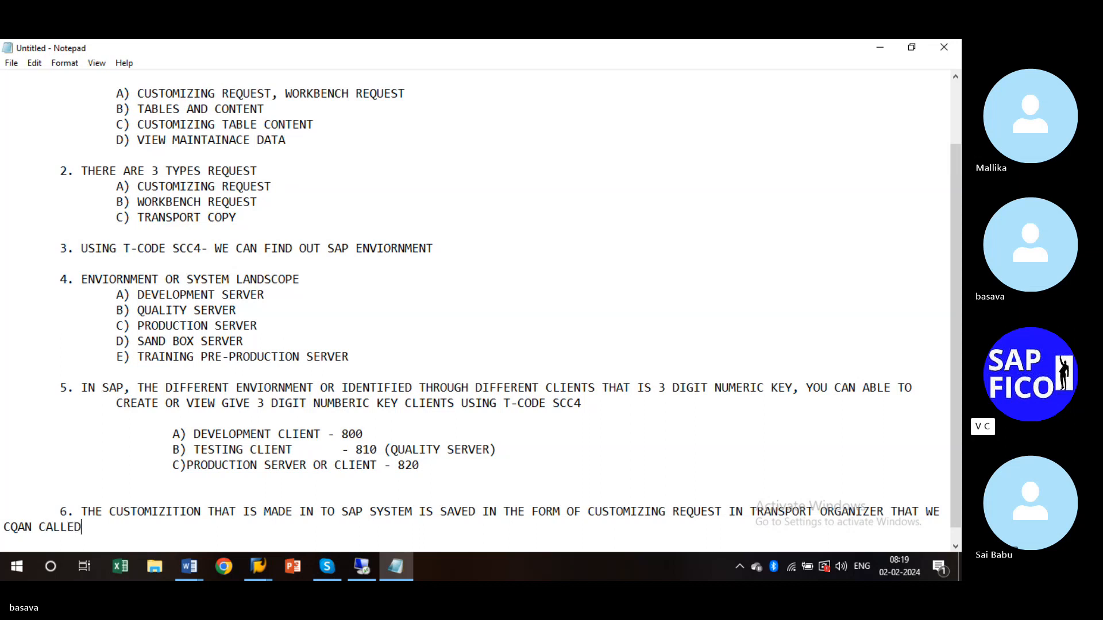
{"action": "type", "text": "AS CUSTOMIZ"}
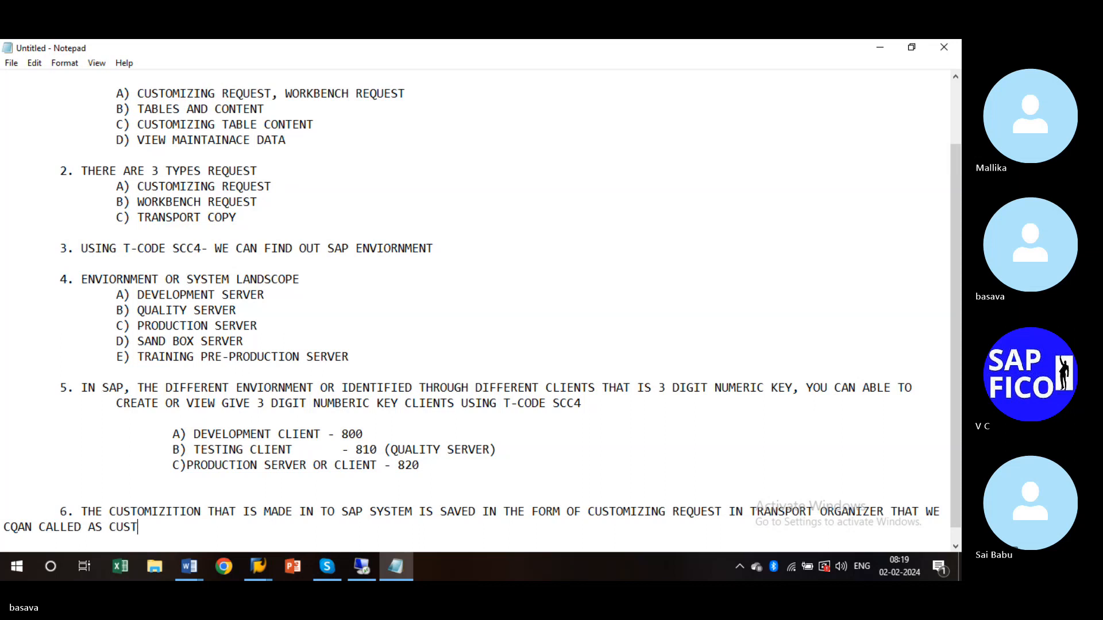
{"action": "type", "text": "ING REQUEST"}
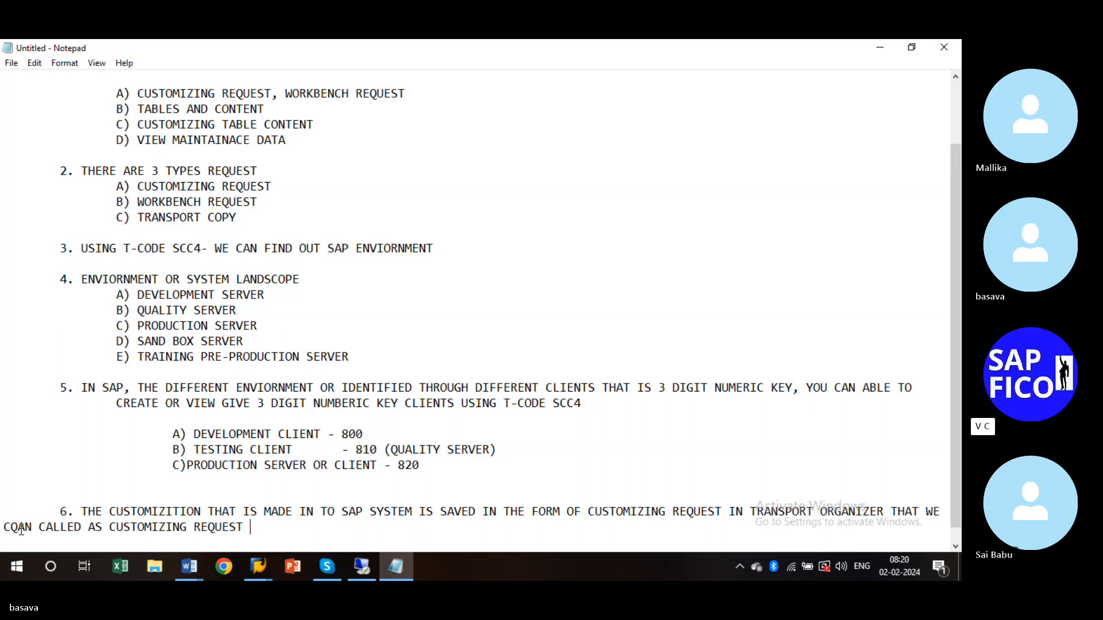
{"action": "key", "text": "BackSpace"}
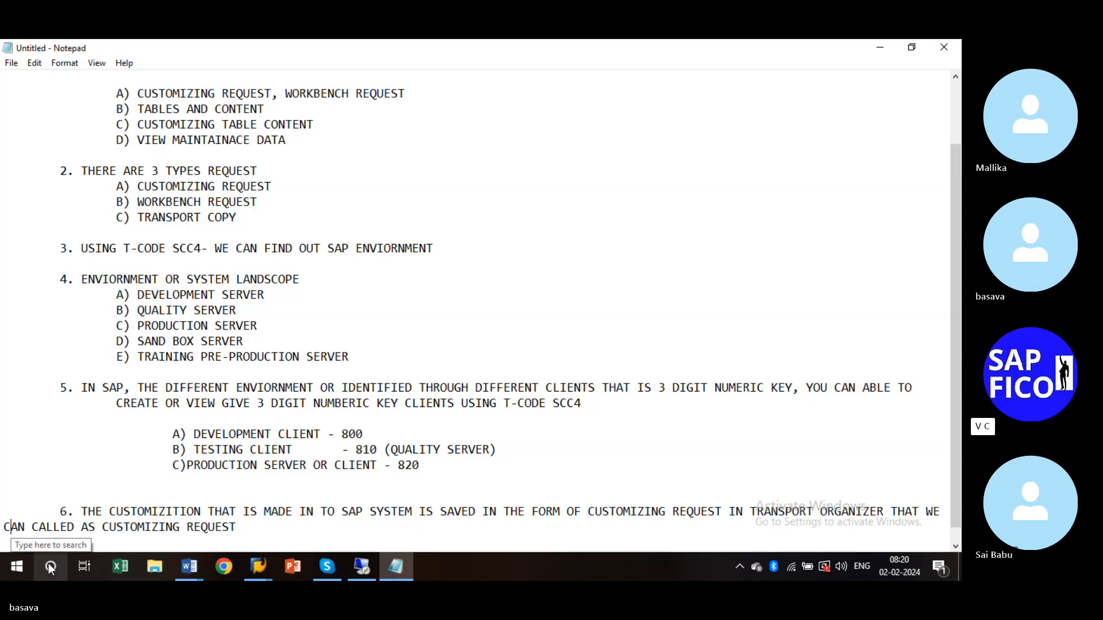
{"action": "key", "text": "Tab"}
{"action": "key", "text": "Tab"}
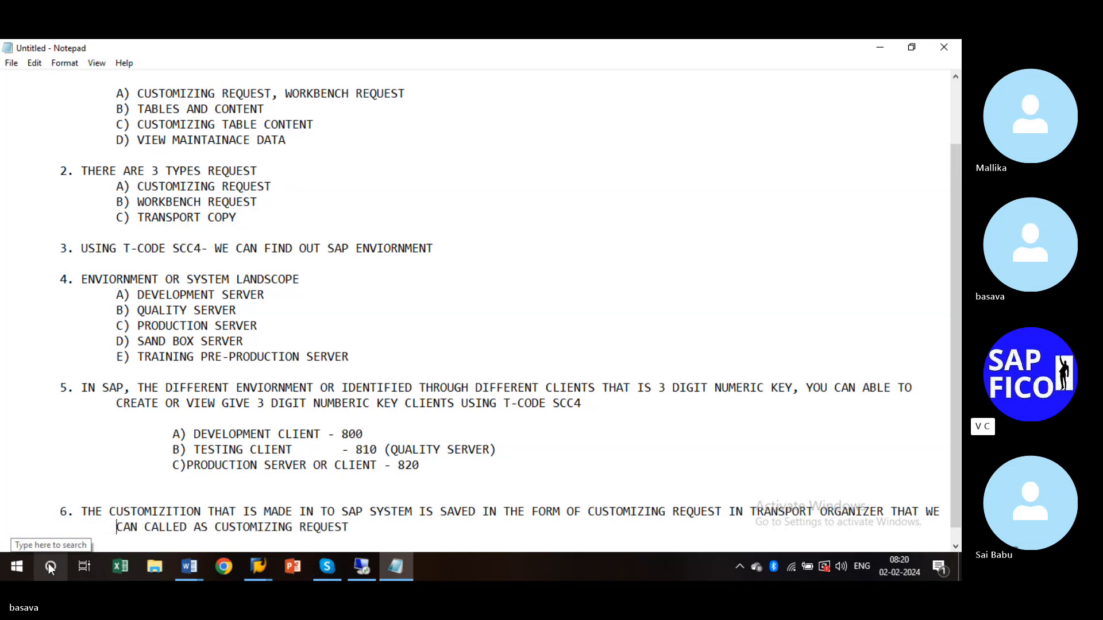
- Add indented point 7: 'WHAT EVER THE CHANGE REQUEST IS THAT ARE MADE BY ABAP, THAT WE CAN'
{"action": "left_click", "coordinate": [387, 528]}
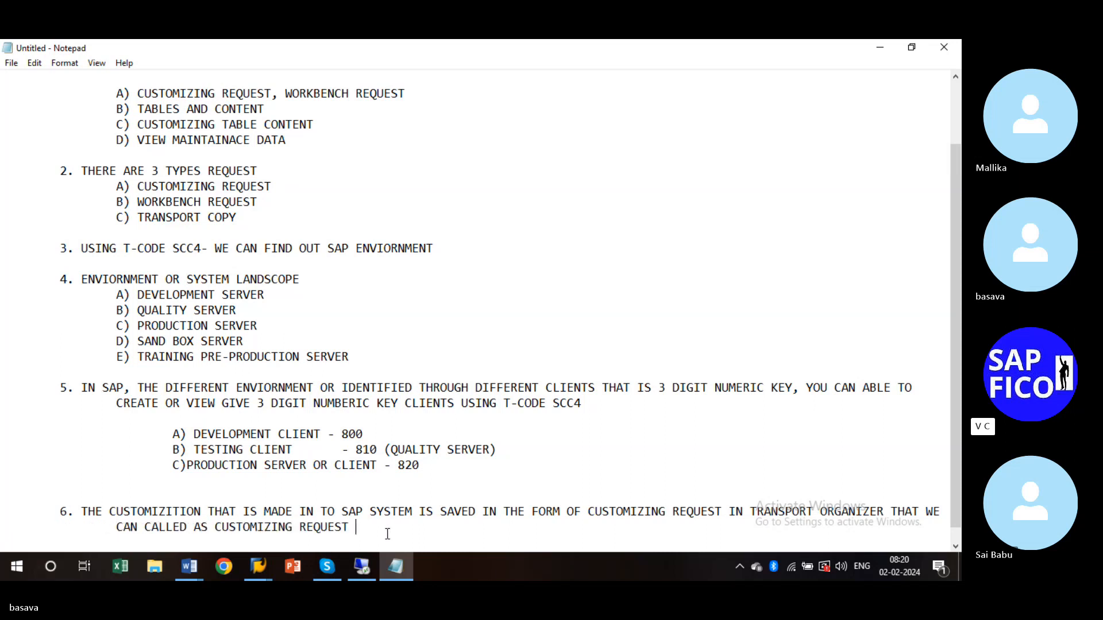
{"action": "key", "text": "Return"}
{"action": "key", "text": "Tab"}
{"action": "type", "text": "7"}
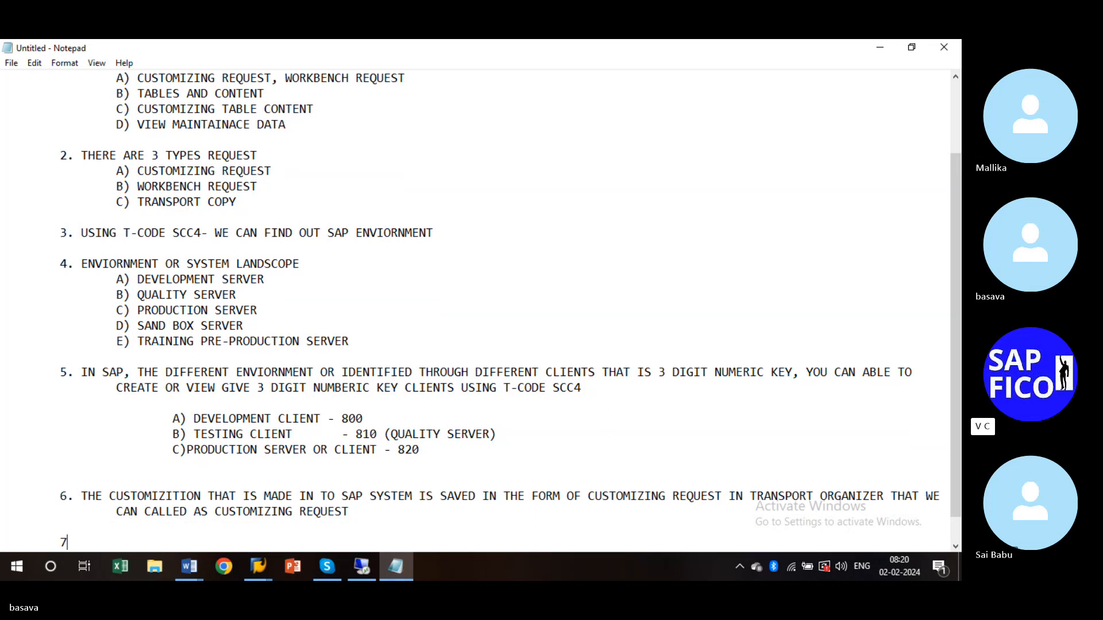
{"action": "type", "text": ". WHAT EVER THE"}
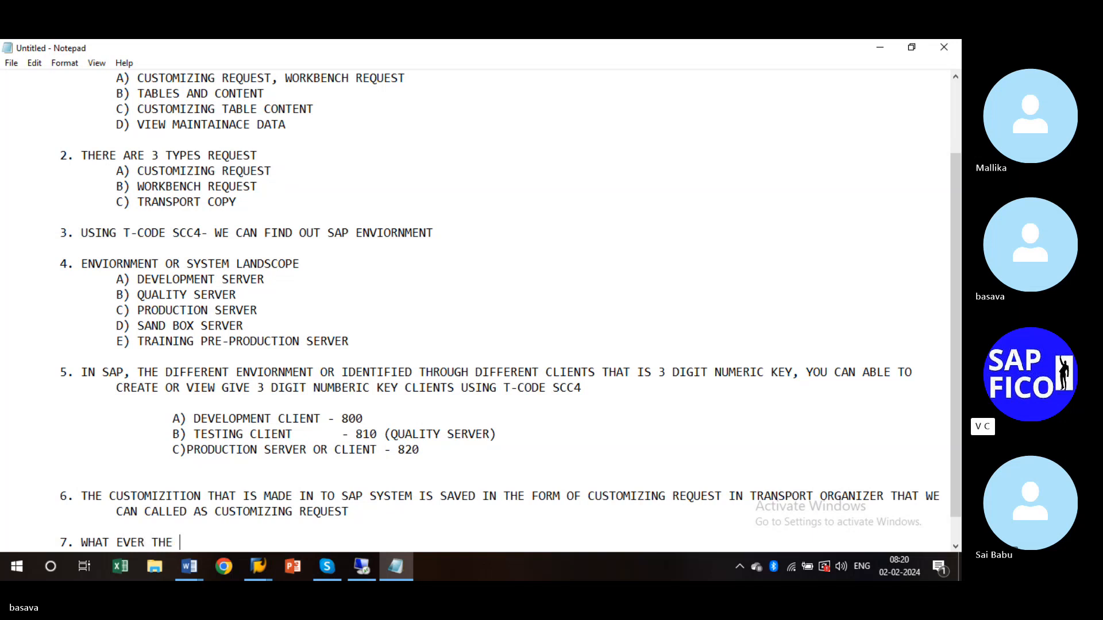
{"action": "type", "text": " CHANG"}
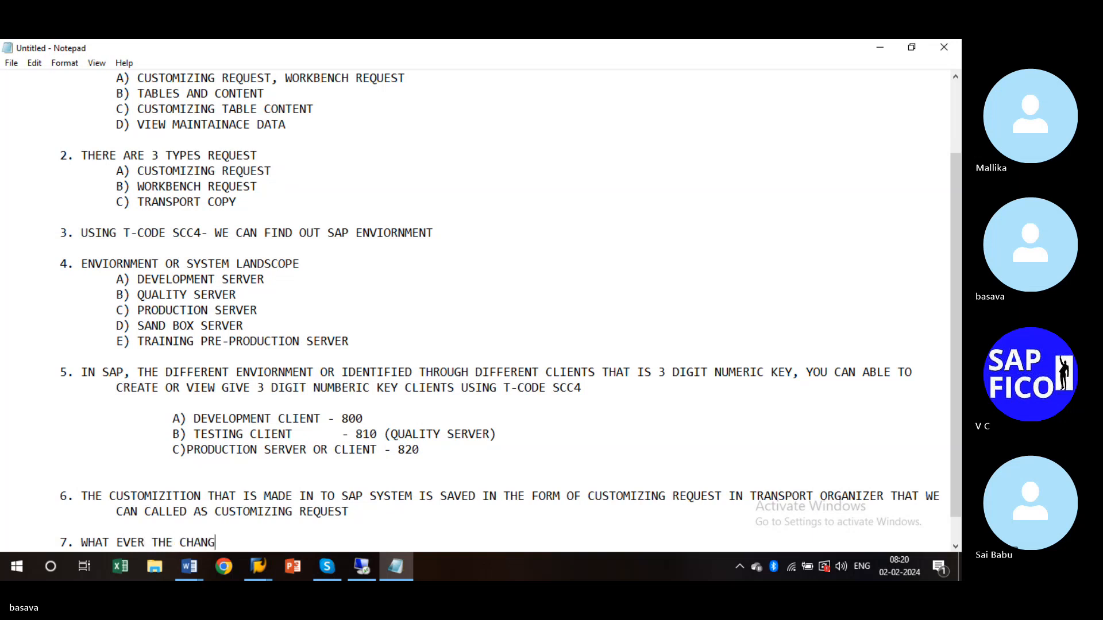
{"action": "type", "text": "E REQ"}
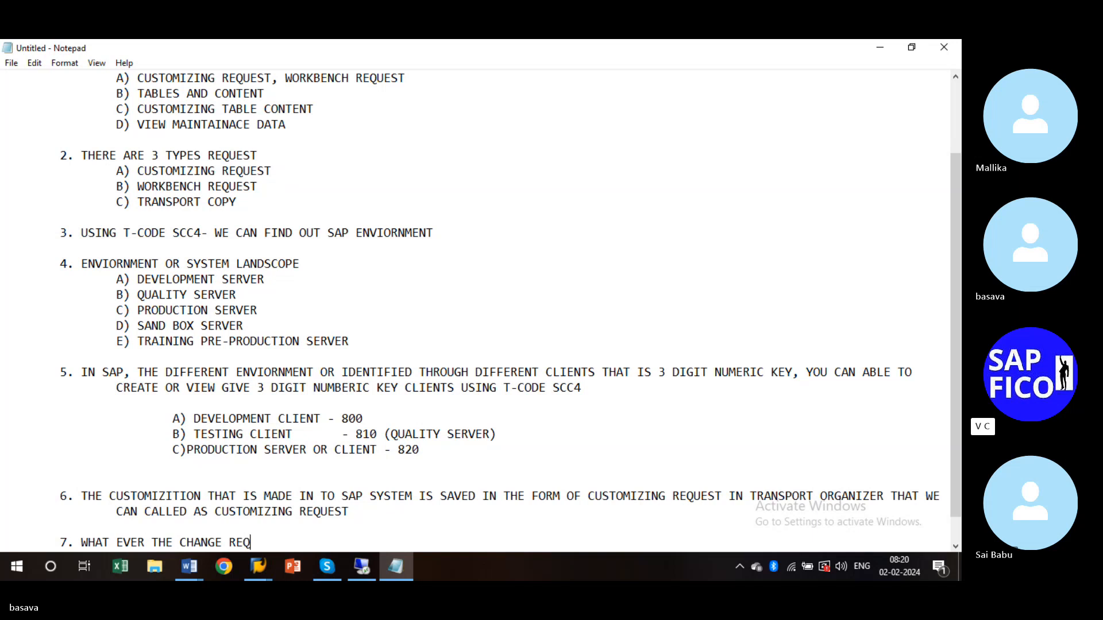
{"action": "type", "text": "UEST IS THAT AREA"}
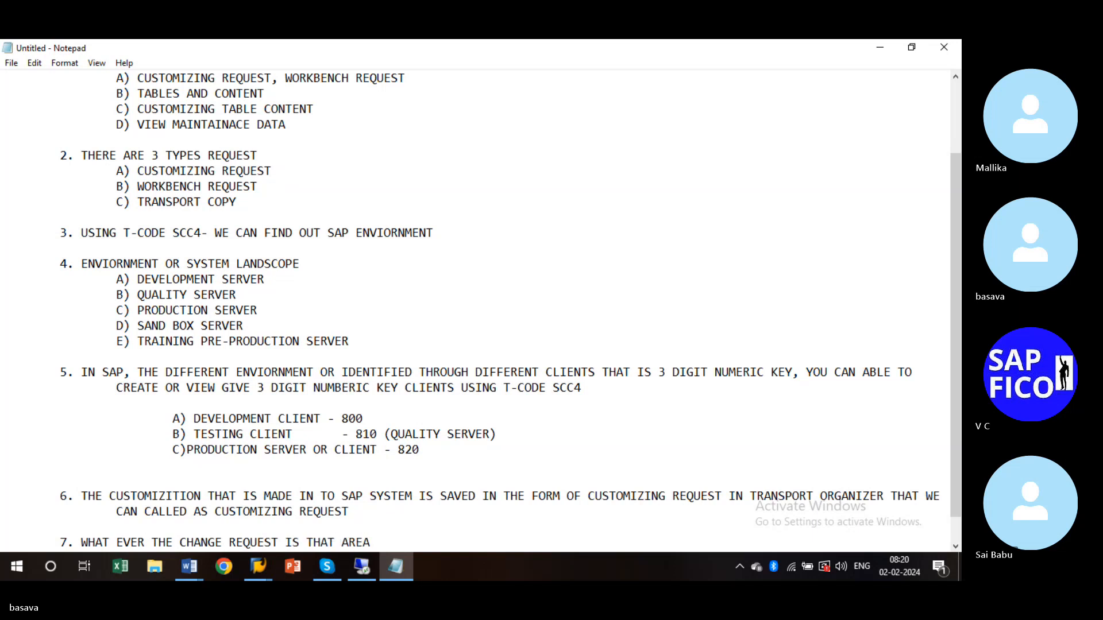
{"action": "key", "text": "BackSpace"}
{"action": "type", "text": "MADE BY "}
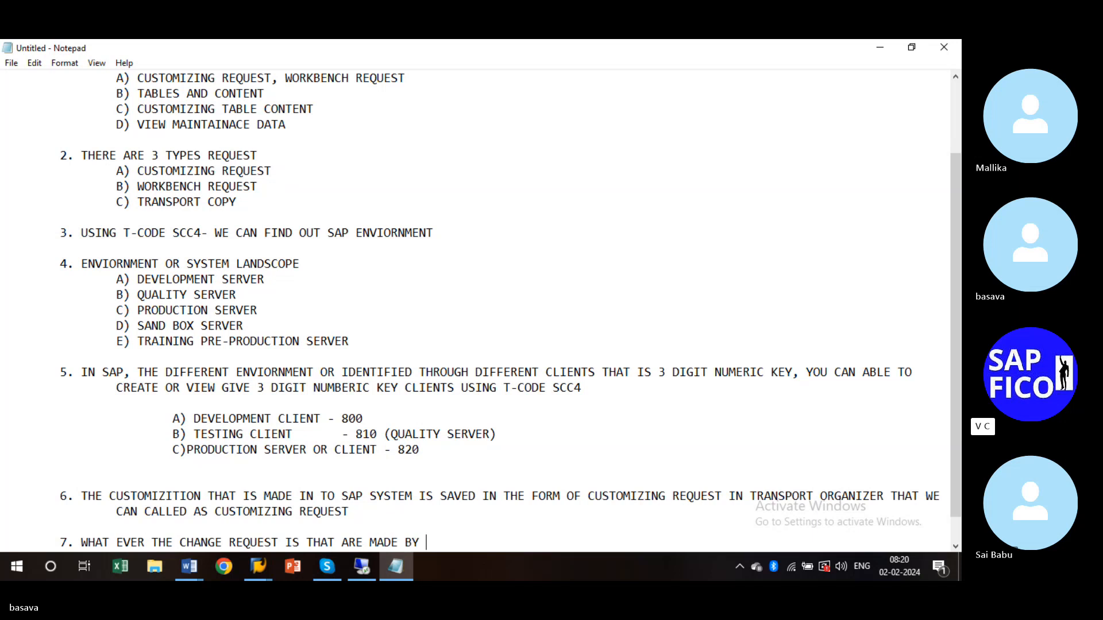
{"action": "type", "text": "ABA["}
{"action": "key", "text": "BackSpace"}
{"action": "type", "text": "P, THAT WE CAN"}
- Finish point 7 with 'CALLED AS A WORKBENCH REQUEST', correcting the WORKBENCH typo
{"action": "type", "text": "CALLED AS"}
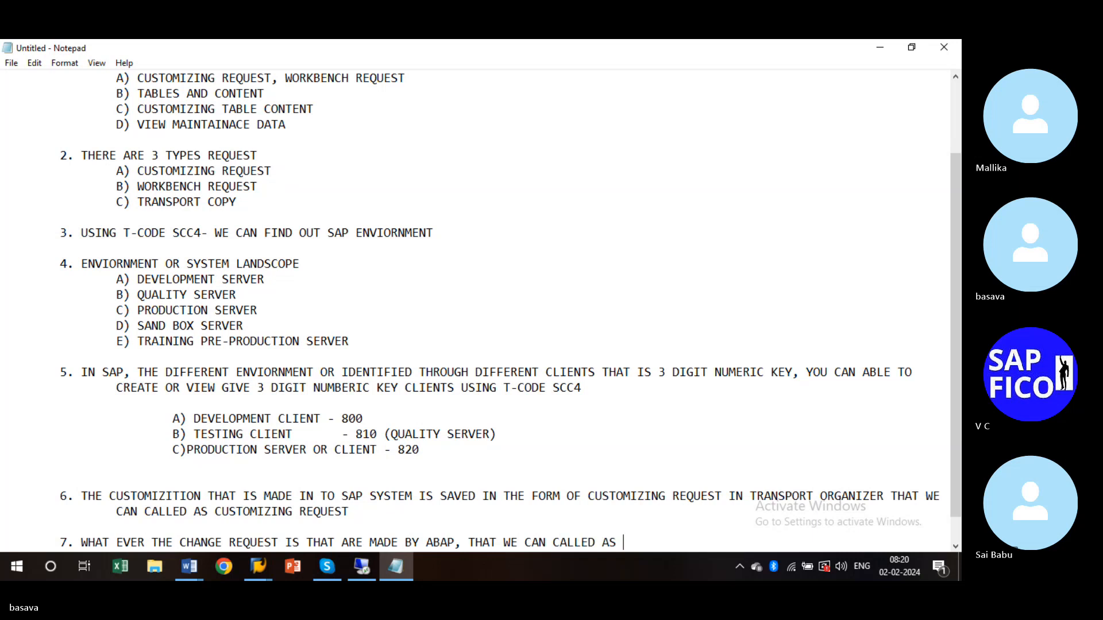
{"action": "type", "text": " A"}
{"action": "type", "text": "WORKBENCJKH"}
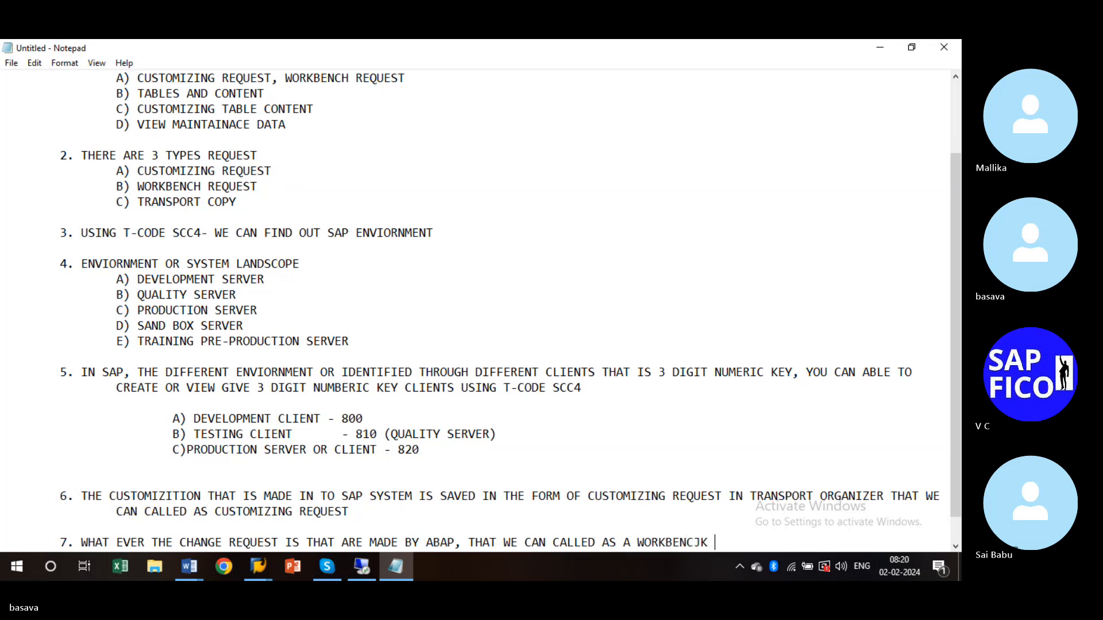
{"action": "key", "text": "BackSpace"}
{"action": "key", "text": "BackSpace"}
{"action": "key", "text": "BackSpace"}
{"action": "type", "text": "H REQUEST"}
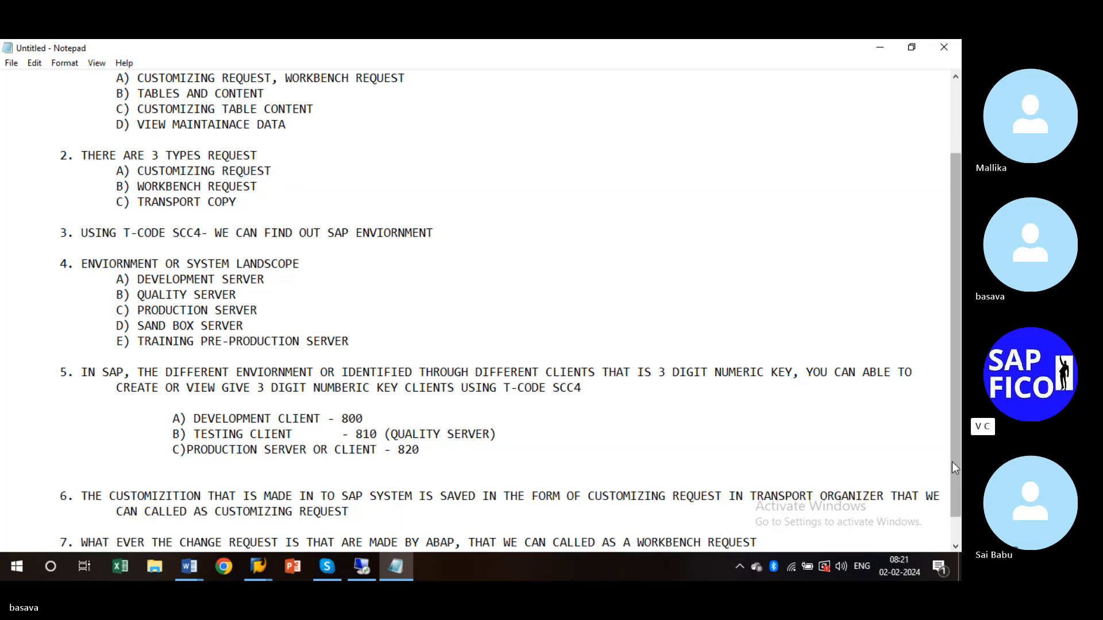
{"action": "left_click_drag", "start_coordinate": [956, 481], "coordinate": [955, 505]}
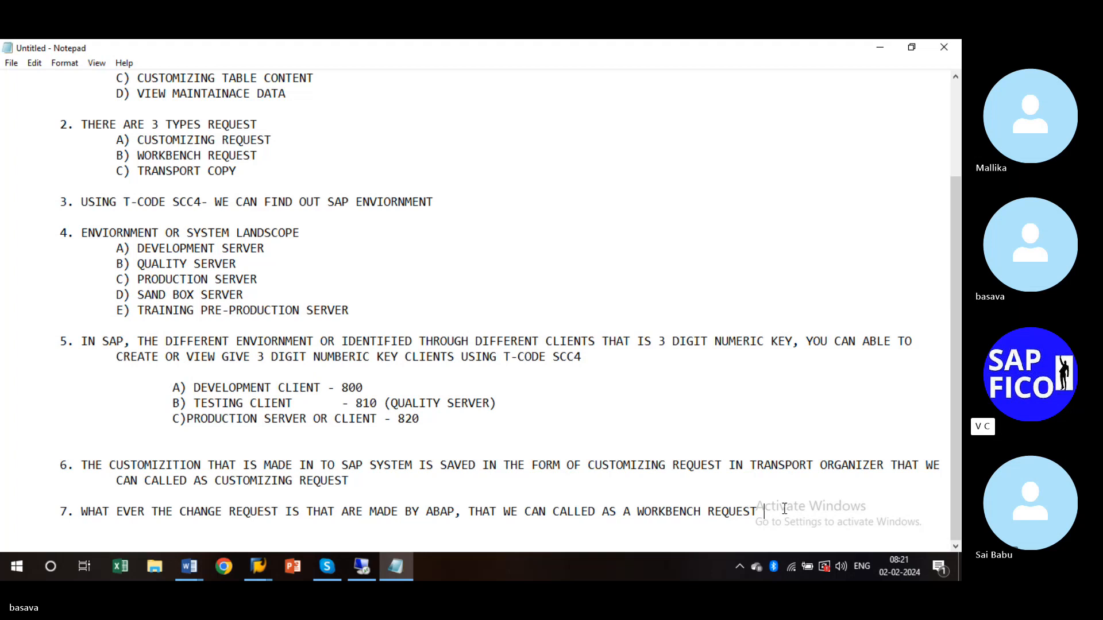
- Begin point 8 after a blank line: 'TO TRANSPORT OBJECT TO A SPECIFIED SAP SYSTEM THE OBJECT ARE TRANSPOTED WITH IN THE'
{"action": "key", "text": "Return"}
{"action": "key", "text": "Return"}
{"action": "key", "text": "Tab"}
{"action": "type", "text": "8. "}
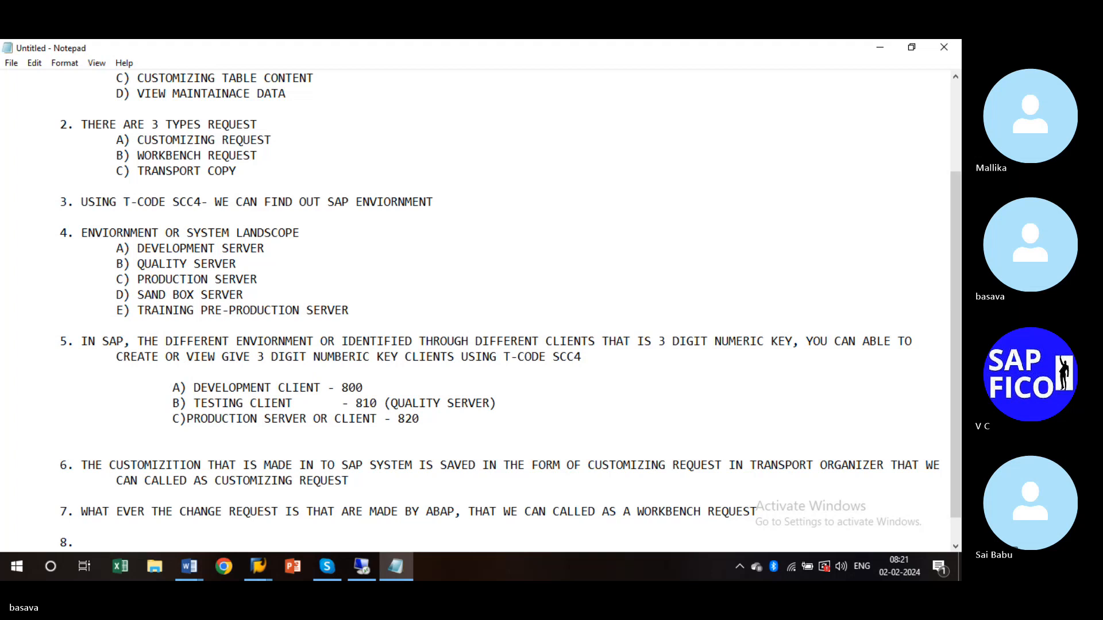
{"action": "type", "text": "TO TRANSPORT OB"}
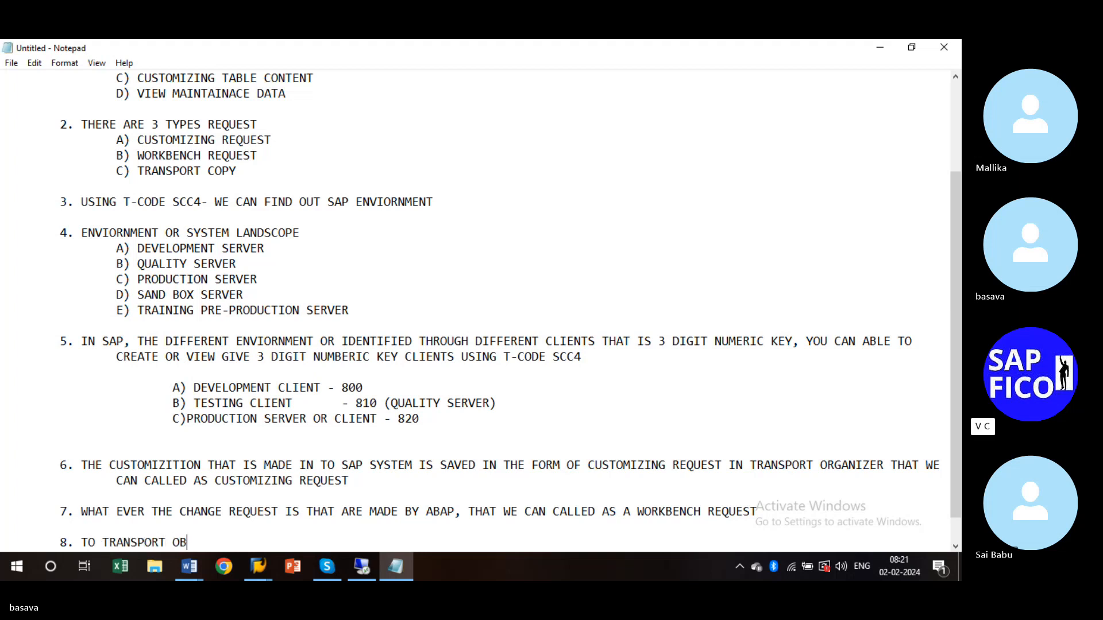
{"action": "type", "text": "JECT "}
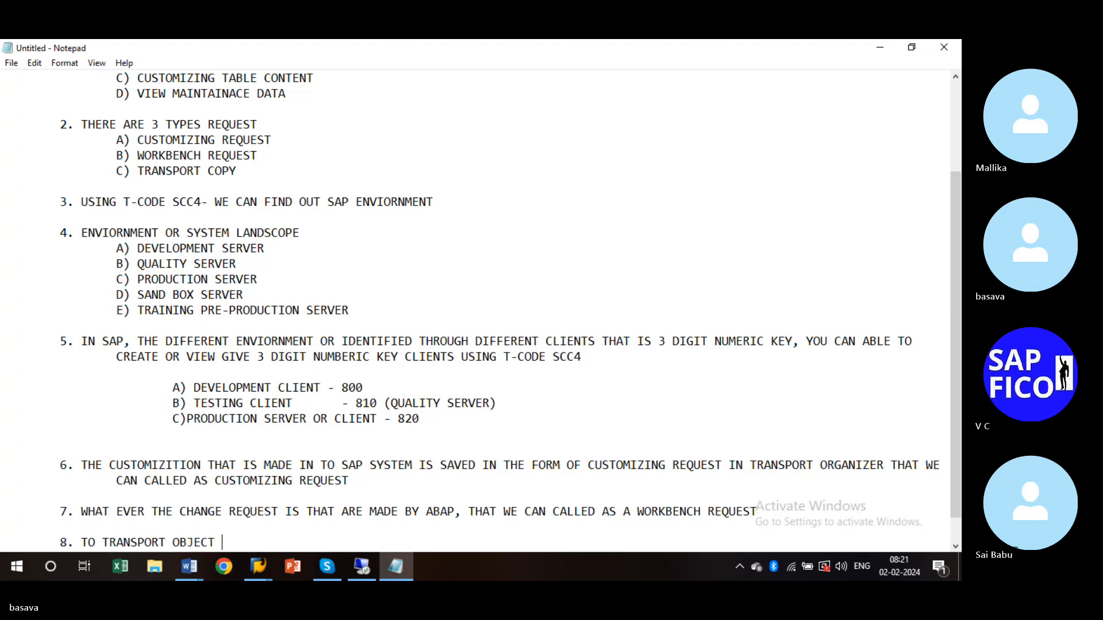
{"action": "type", "text": "TO A SPE"}
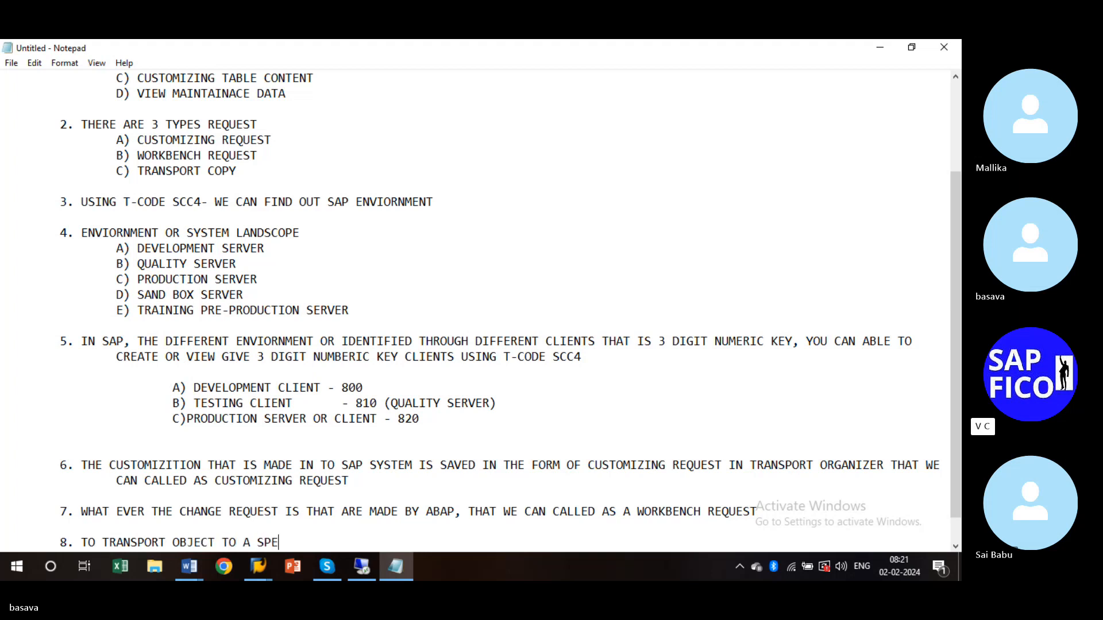
{"action": "type", "text": "CIFIED S"}
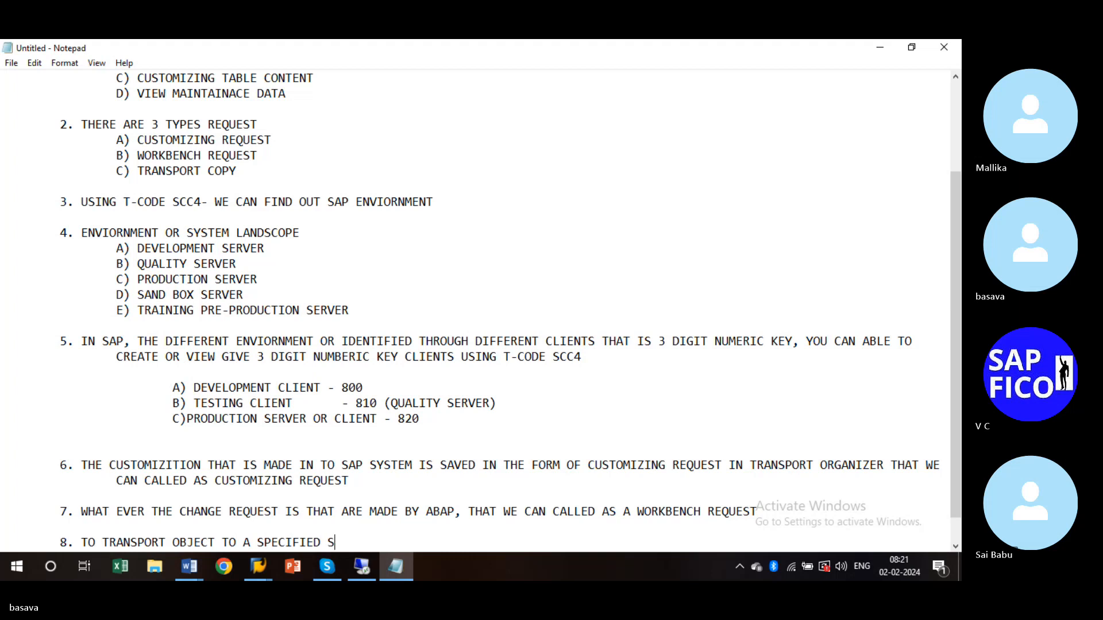
{"action": "type", "text": "AP SYAT"}
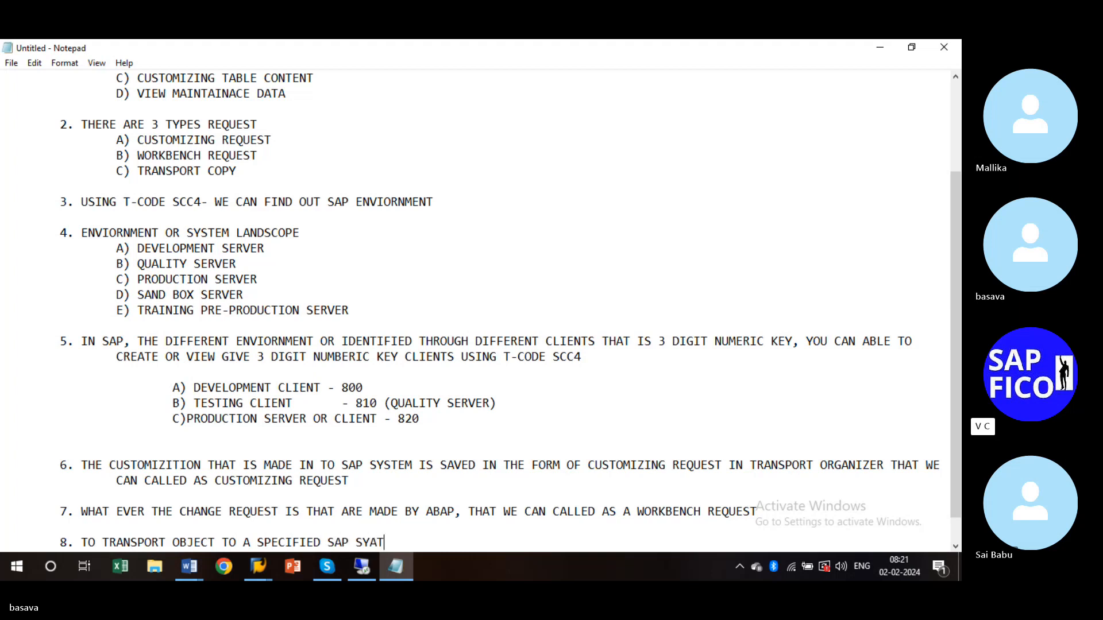
{"action": "type", "text": "EM"}
{"action": "key", "text": "BackSpace"}
{"action": "key", "text": "BackSpace"}
{"action": "key", "text": "BackSpace"}
{"action": "key", "text": "BackSpace"}
{"action": "key", "text": "BackSpace"}
{"action": "type", "text": "STEM "}
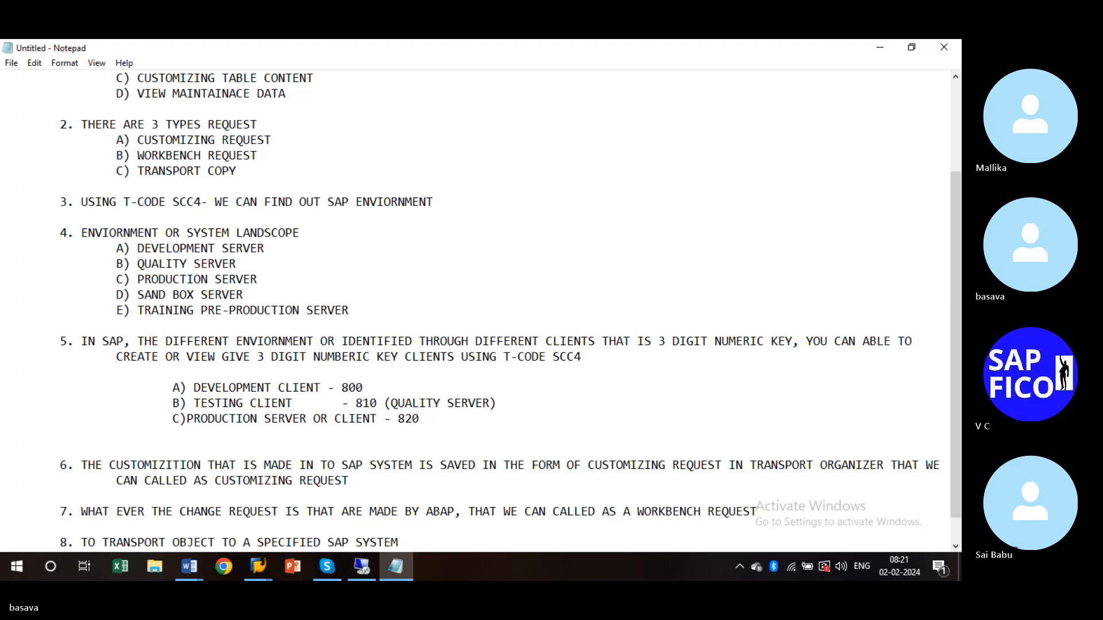
{"action": "type", "text": "THE "}
{"action": "type", "text": "OBJECT"}
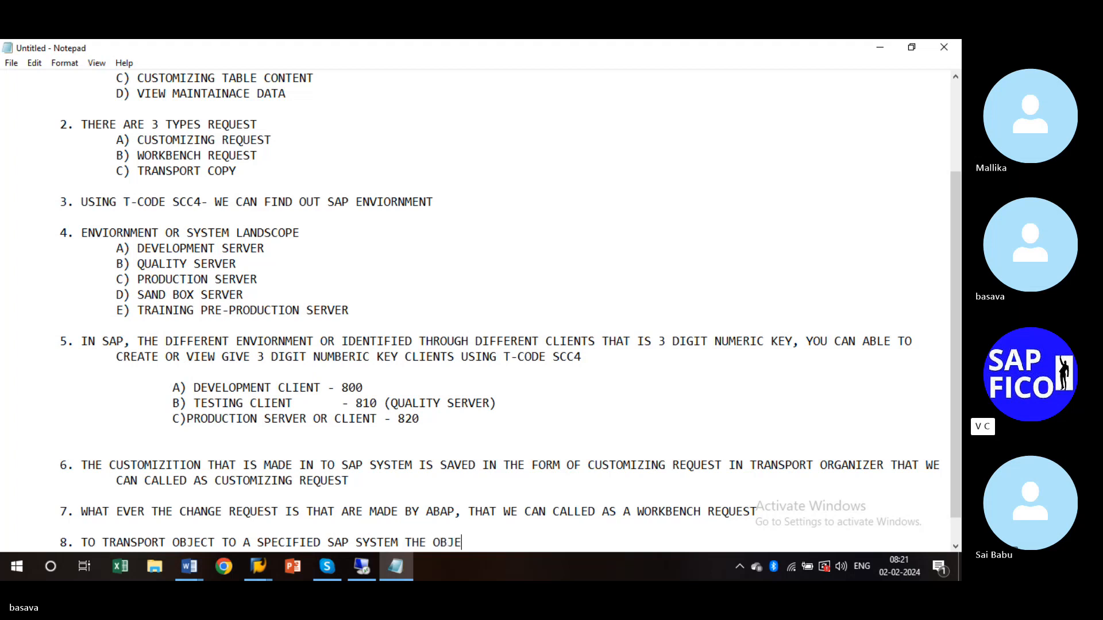
{"action": "type", "text": " ARE"}
{"action": "type", "text": " TRANS"}
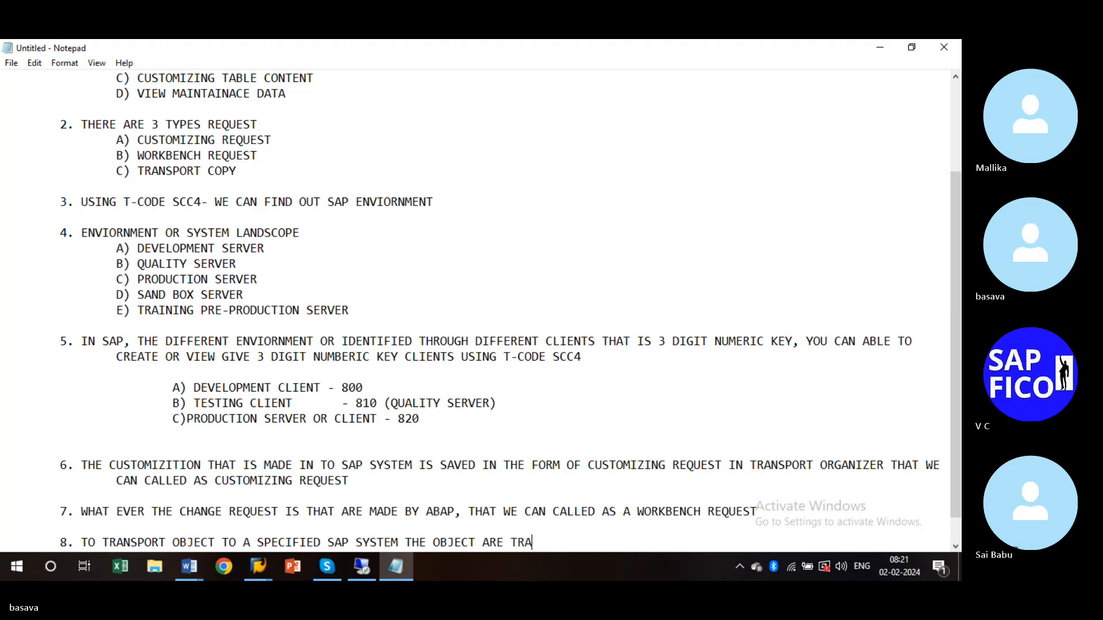
{"action": "type", "text": "POTED "}
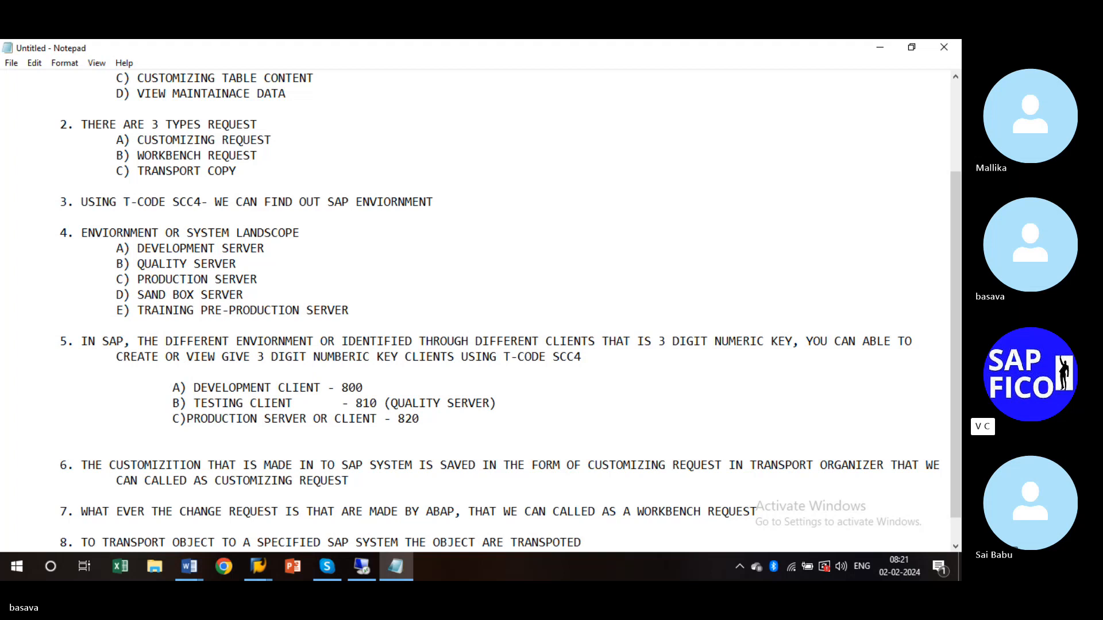
{"action": "type", "text": "WITH"}
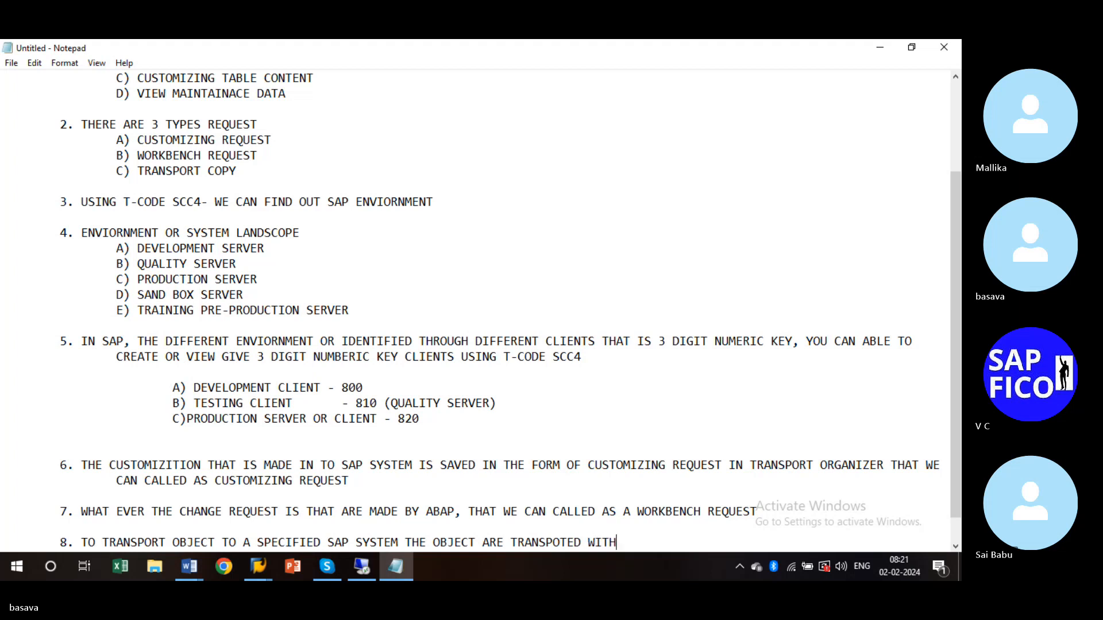
{"action": "type", "text": " IN THED"}
- Complete point 8 with 'VERSION THAT THEY HAVE IN THE CURRENT SAP SYSTEM' and indent its wrapped line
{"action": "key", "text": "BackSpace"}
{"action": "type", "text": "VERSIO"}
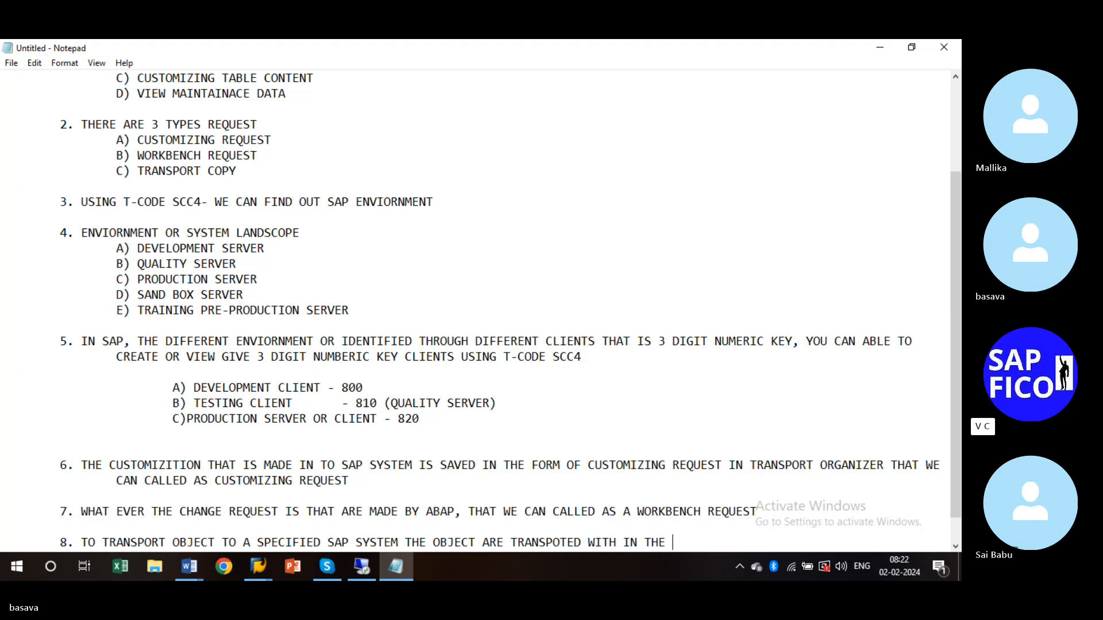
{"action": "type", "text": "N THAT THEY "}
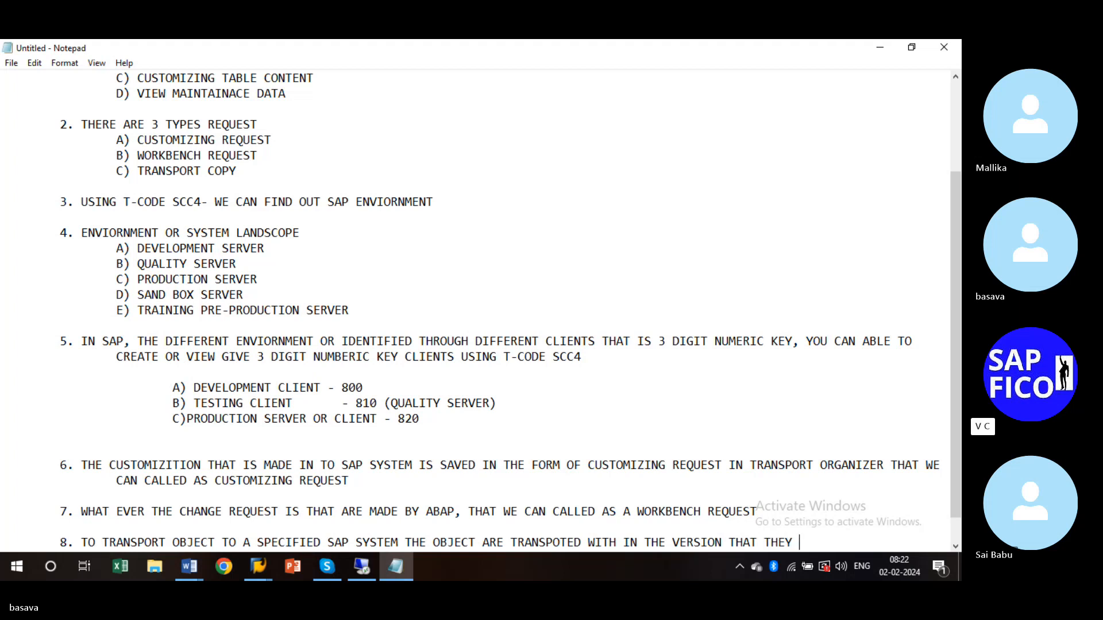
{"action": "type", "text": "HAVEW"}
{"action": "key", "text": "BackSpace"}
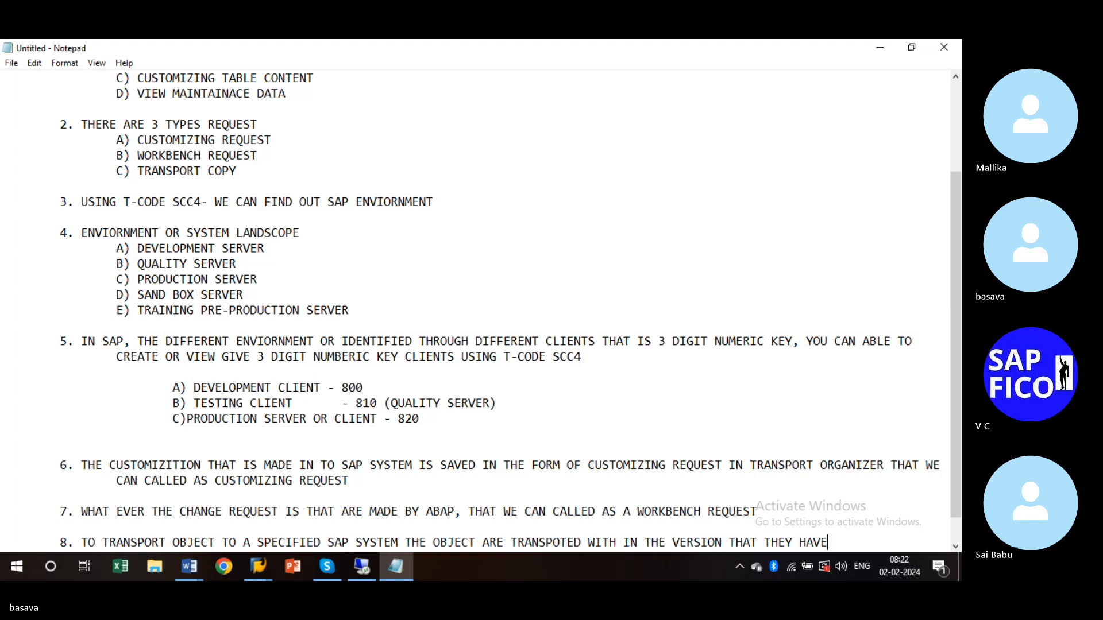
{"action": "type", "text": "IN THE CURRE"}
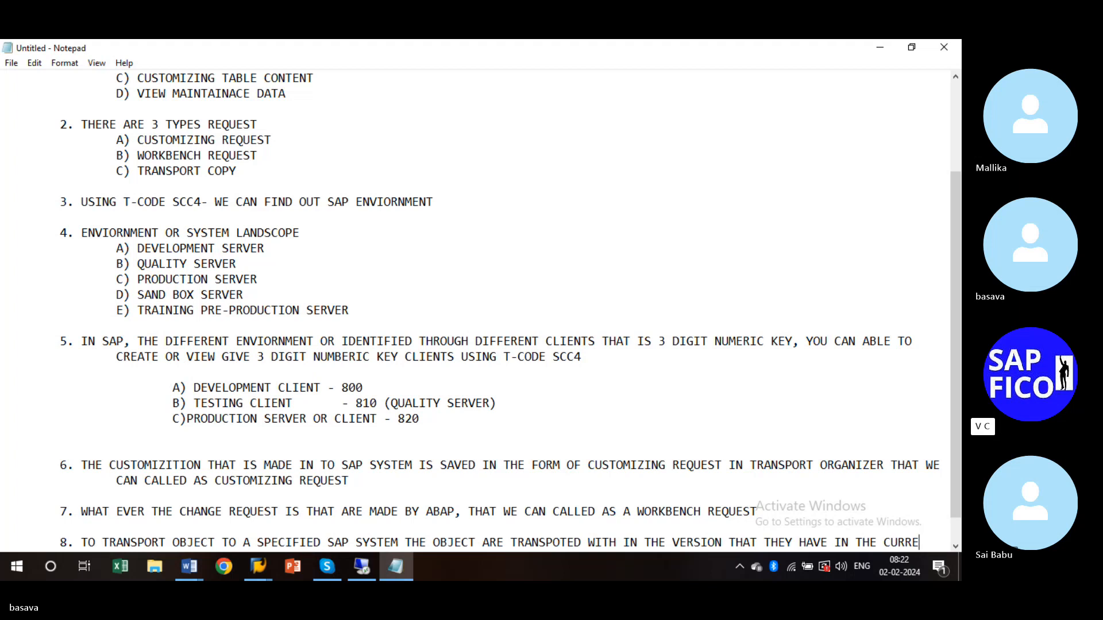
{"action": "type", "text": "NT SAPS"}
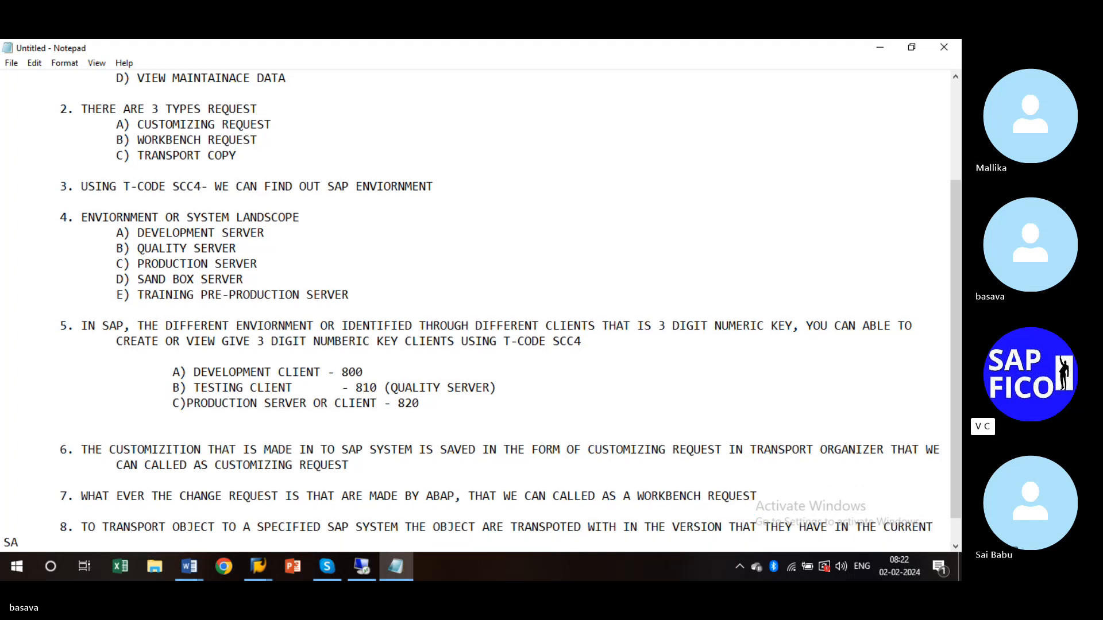
{"action": "key", "text": "BackSpace"}
{"action": "type", "text": "SYSTEM"}
{"action": "key", "text": "Tab"}
{"action": "key", "text": "Tab"}
{"action": "key", "text": "BackSpace"}
{"action": "mouse_move", "coordinate": [193, 574]}
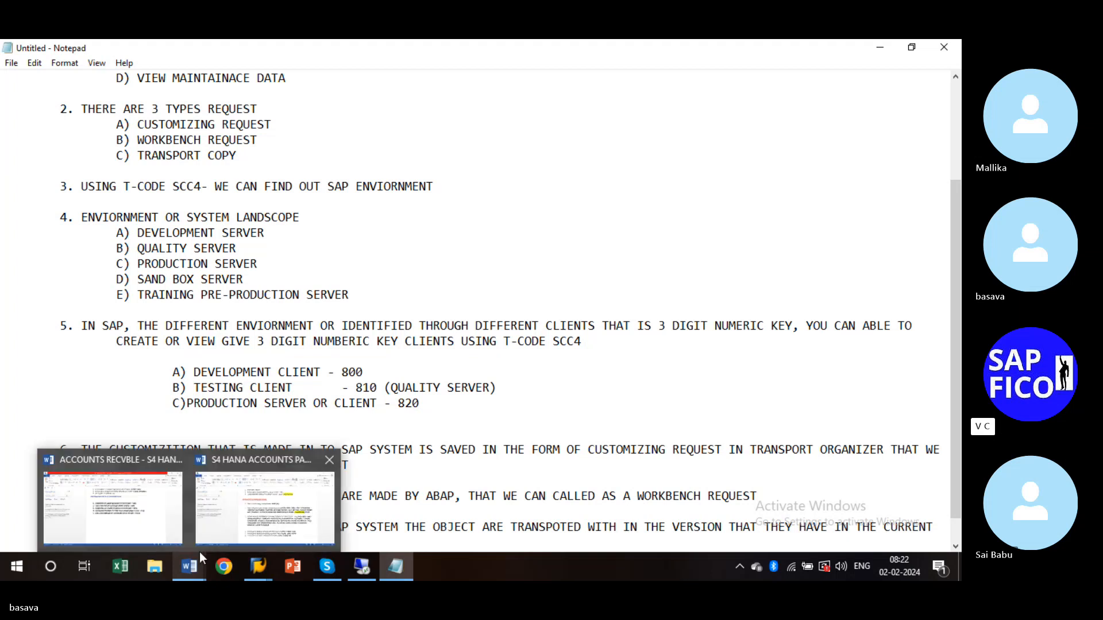
- Add a period after CUSTOMIZING REQUEST, fix TRANSPOTED to TRANSPORTED, and indent note 8's SAP SYSTEM line
{"action": "left_click", "coordinate": [361, 465]}
{"action": "type", "text": "."}
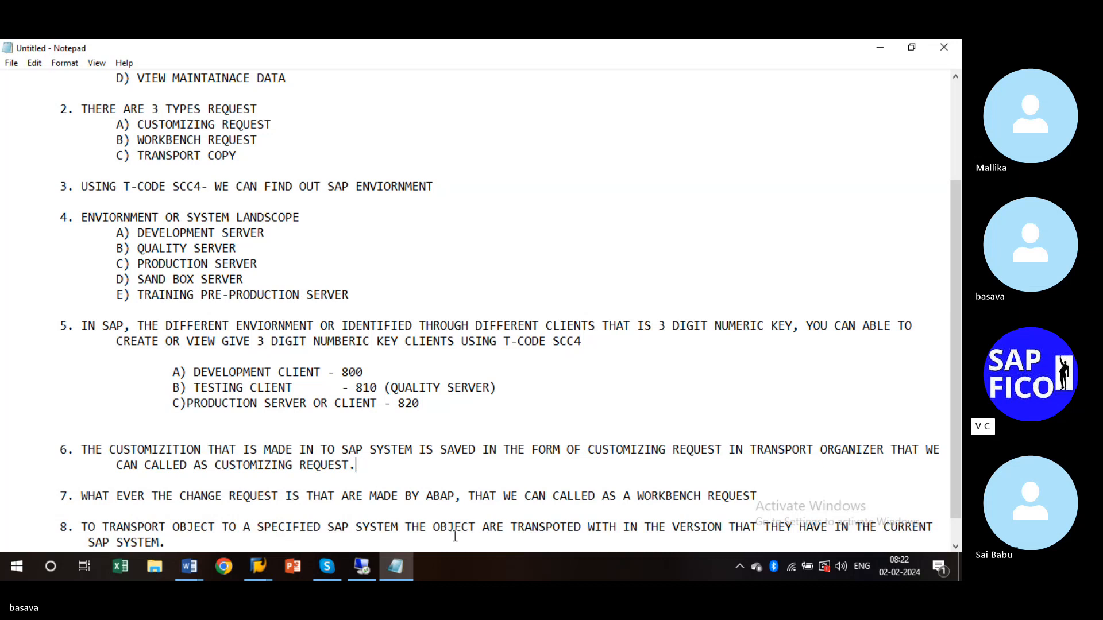
{"action": "left_click_drag", "start_coordinate": [954, 478], "coordinate": [955, 501]}
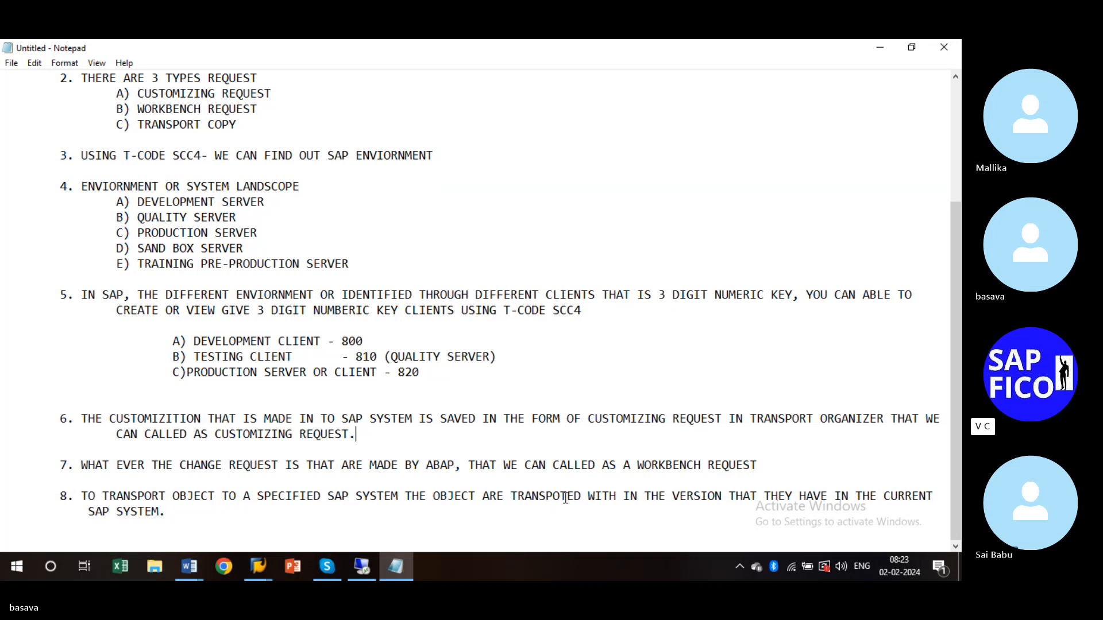
{"action": "left_click", "coordinate": [561, 496]}
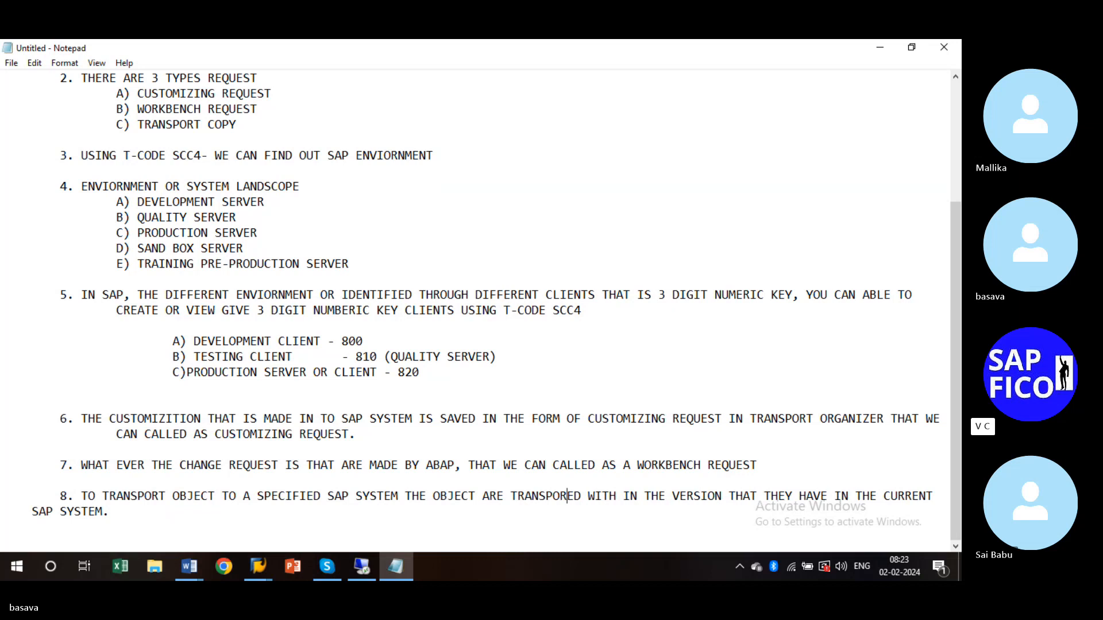
{"action": "type", "text": "R"}
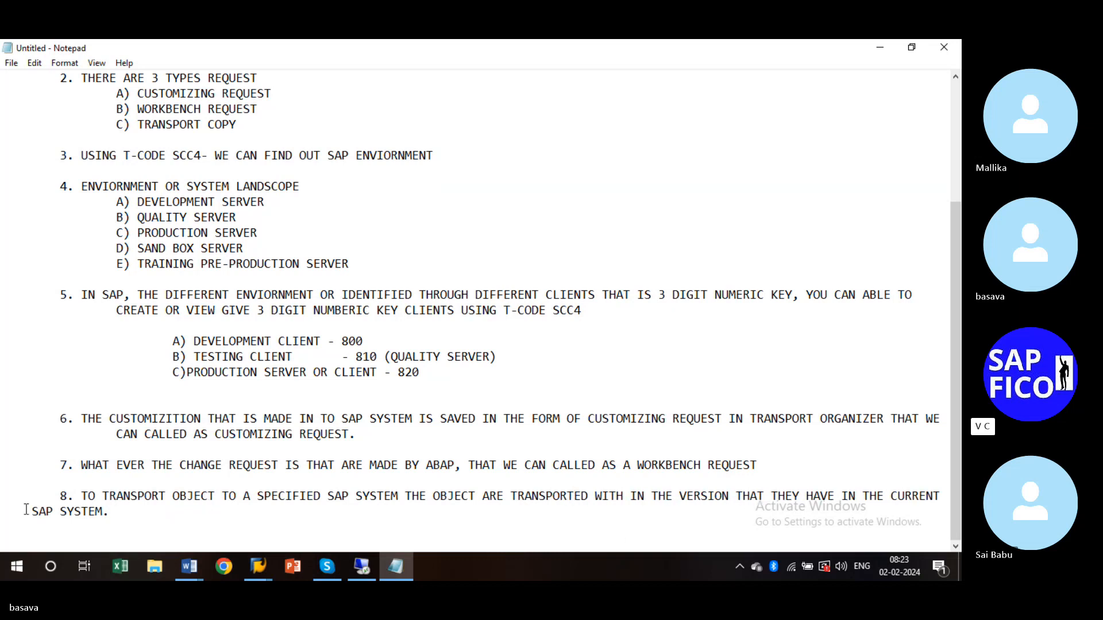
{"action": "key", "text": "Tab"}
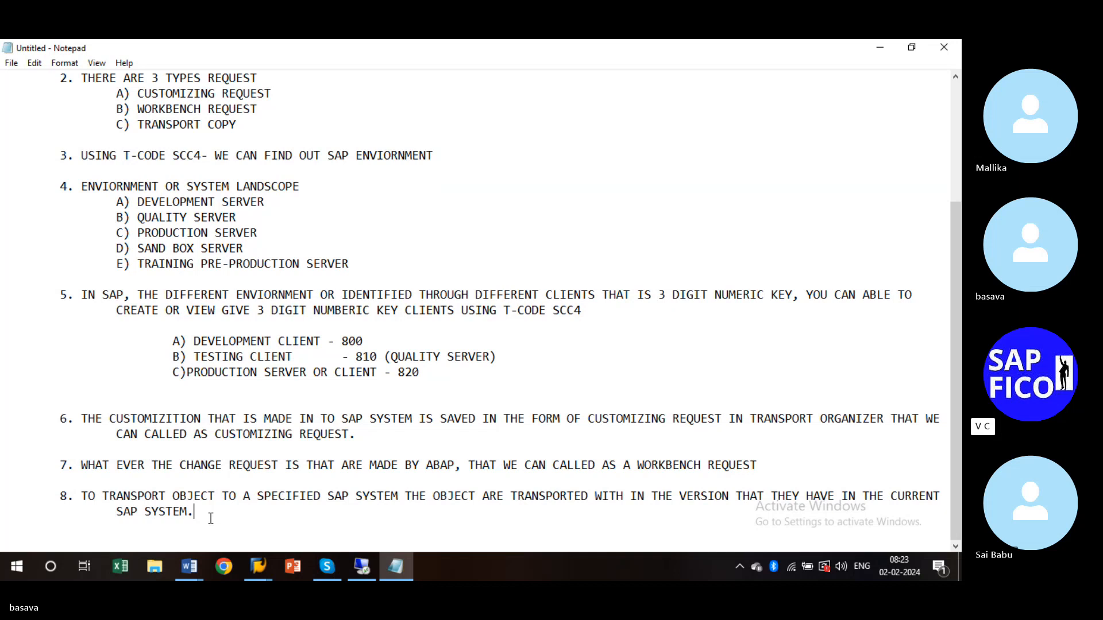
- Switch to the SAP Easy Access window and try SE38, dismissing the connection error
{"action": "left_click", "coordinate": [263, 567]}
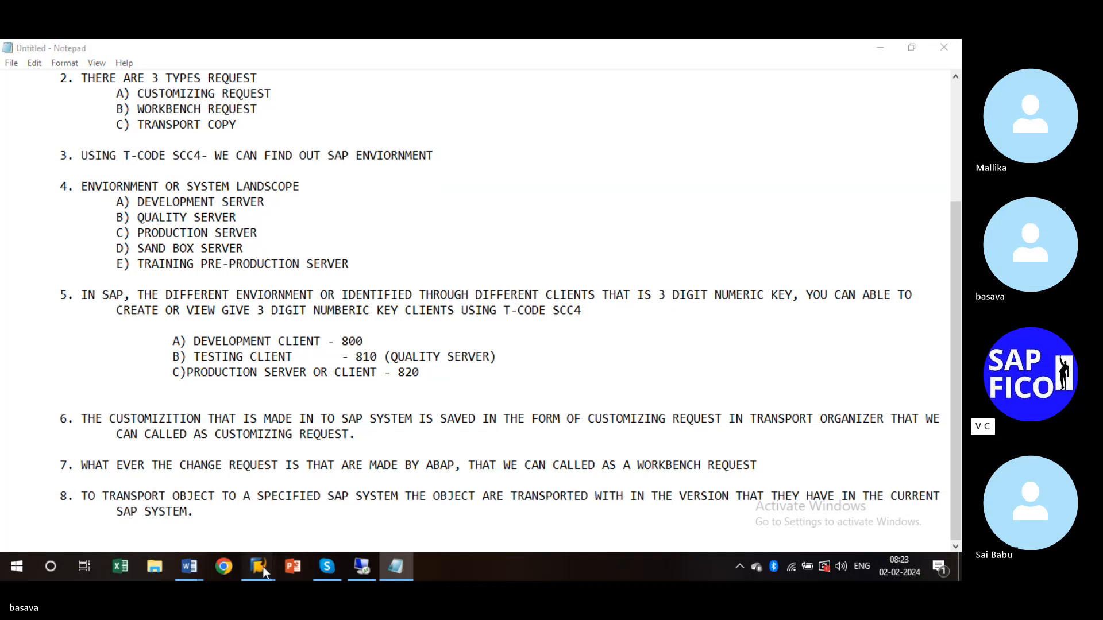
{"action": "left_click", "coordinate": [281, 522]}
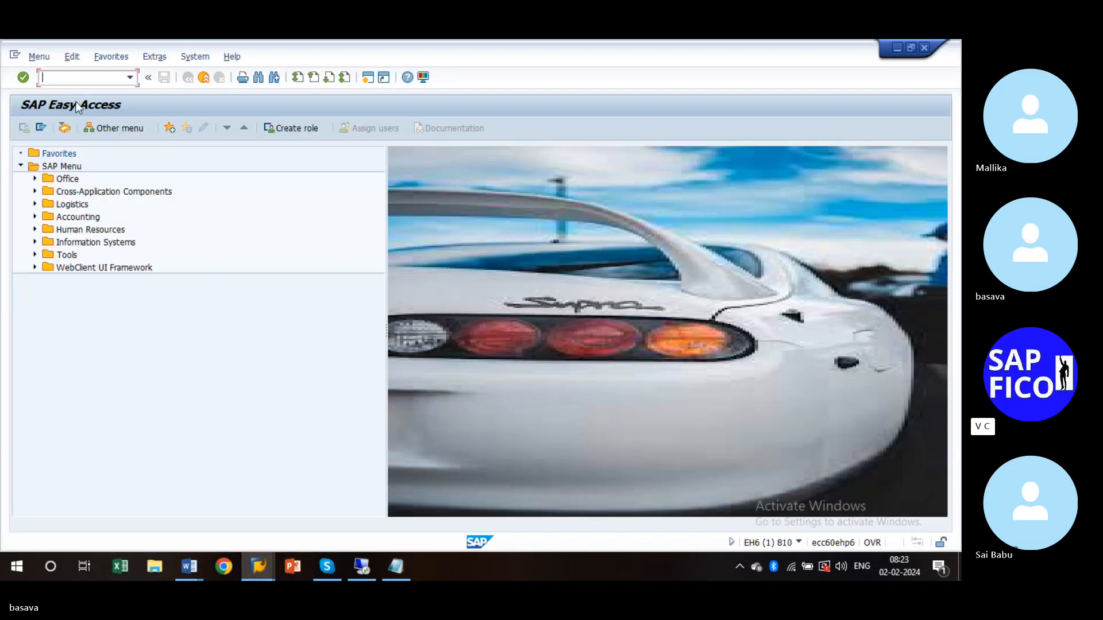
{"action": "type", "text": "S"}
{"action": "type", "text": "E"}
{"action": "type", "text": "38"}
{"action": "key", "text": "Return"}
{"action": "key", "text": "Return"}
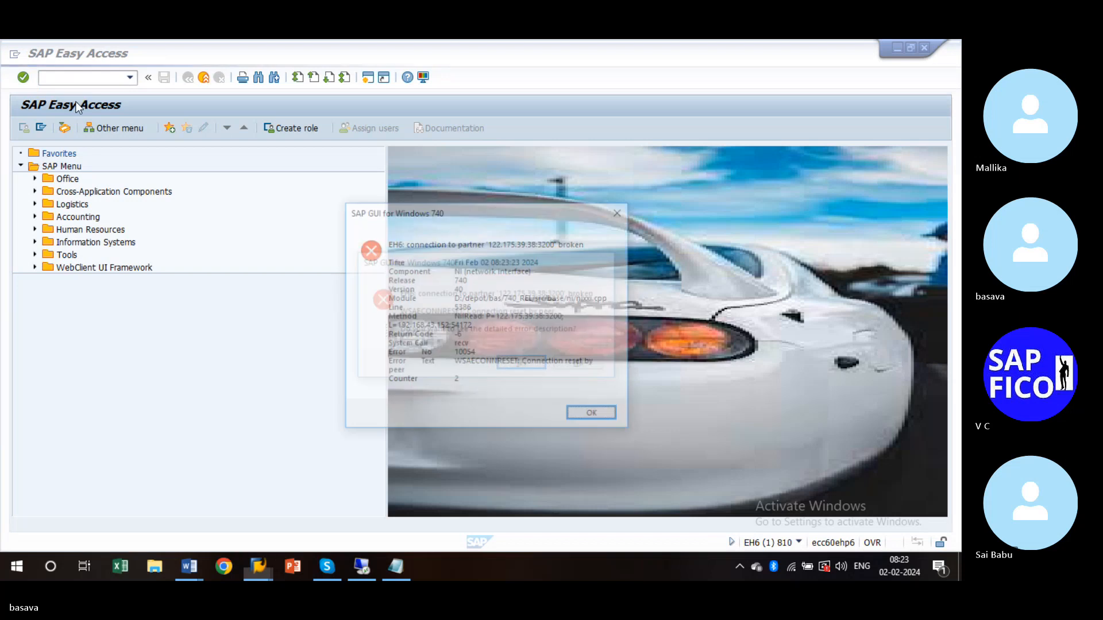
{"action": "key", "text": "Return"}
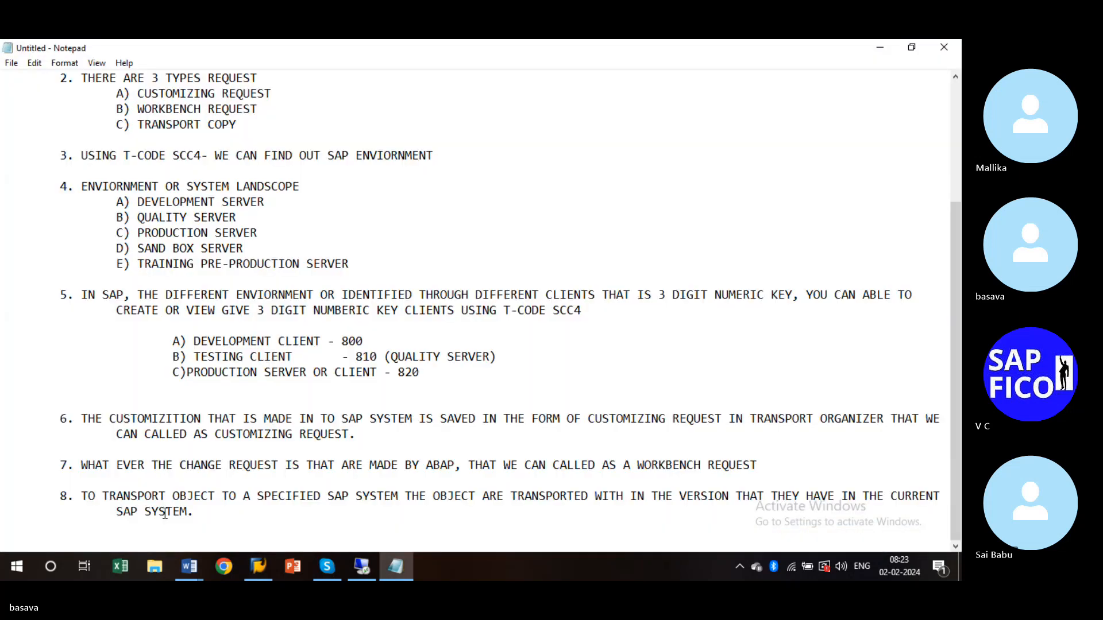
- Log on to client 800 with the saved user name and its password, then run SE09
{"action": "left_click", "coordinate": [260, 566]}
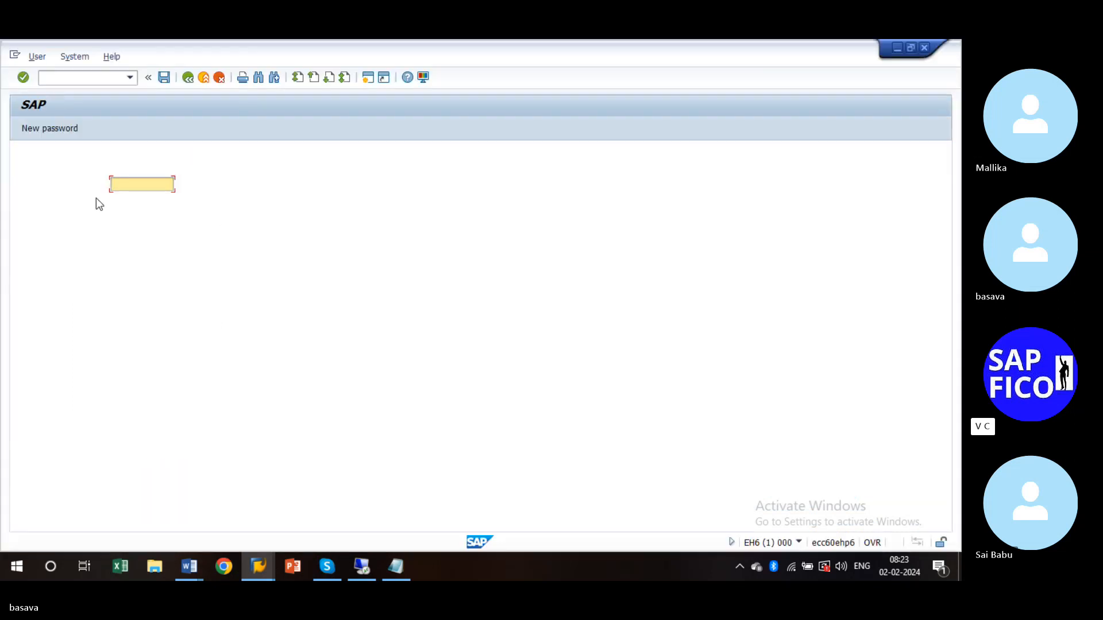
{"action": "type", "text": "user01"}
{"action": "key", "text": "Tab"}
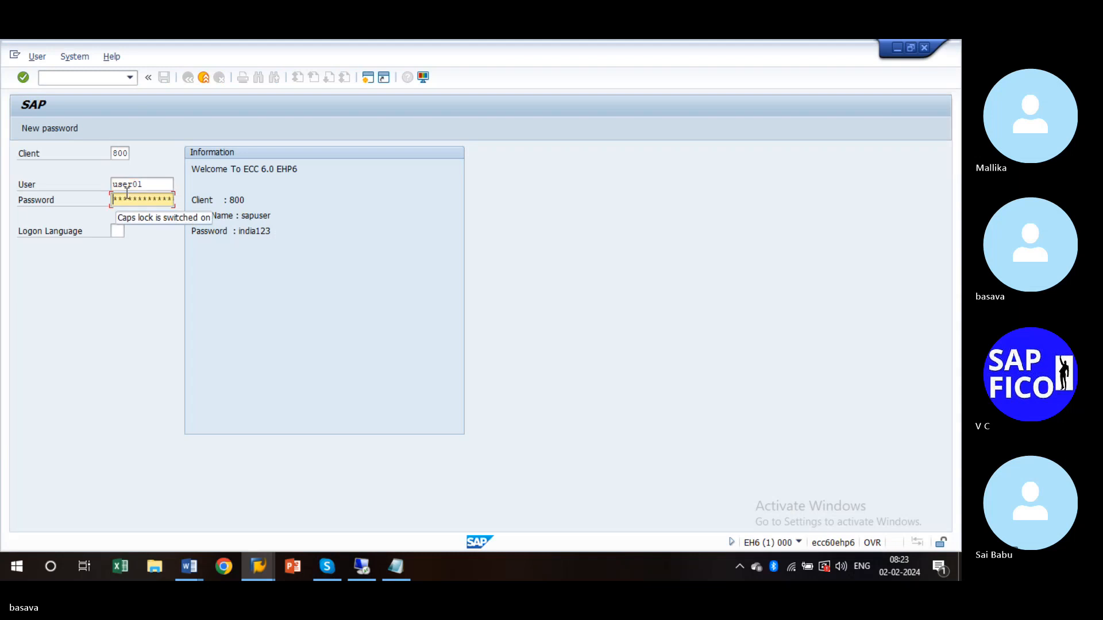
{"action": "left_click", "coordinate": [127, 190]}
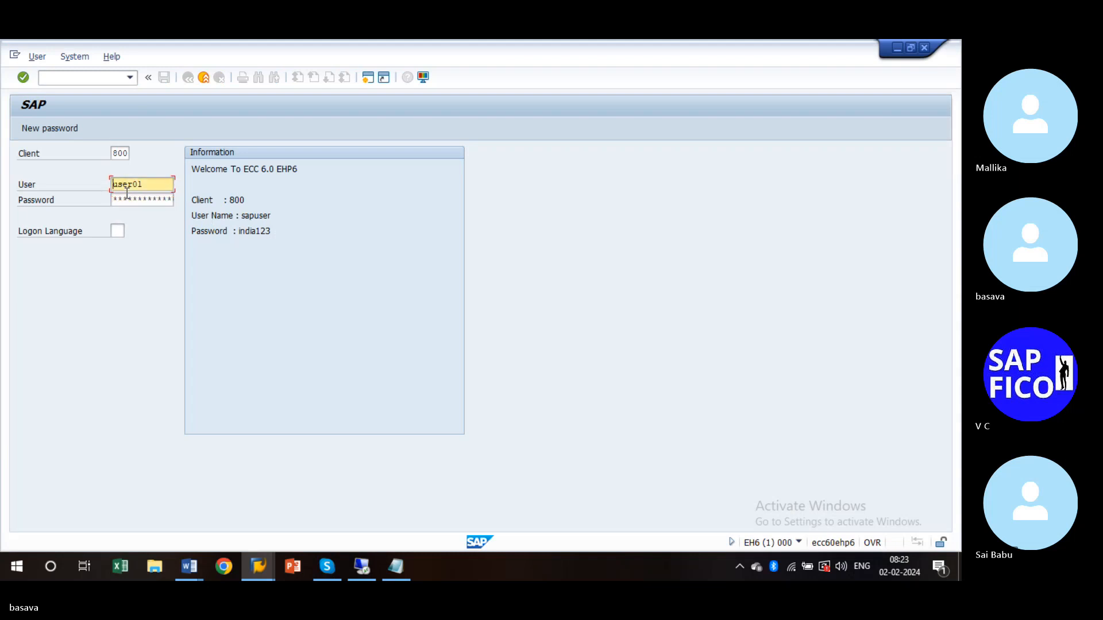
{"action": "left_click", "coordinate": [153, 192]}
{"action": "key", "text": "BackSpace"}
{"action": "key", "text": "BackSpace"}
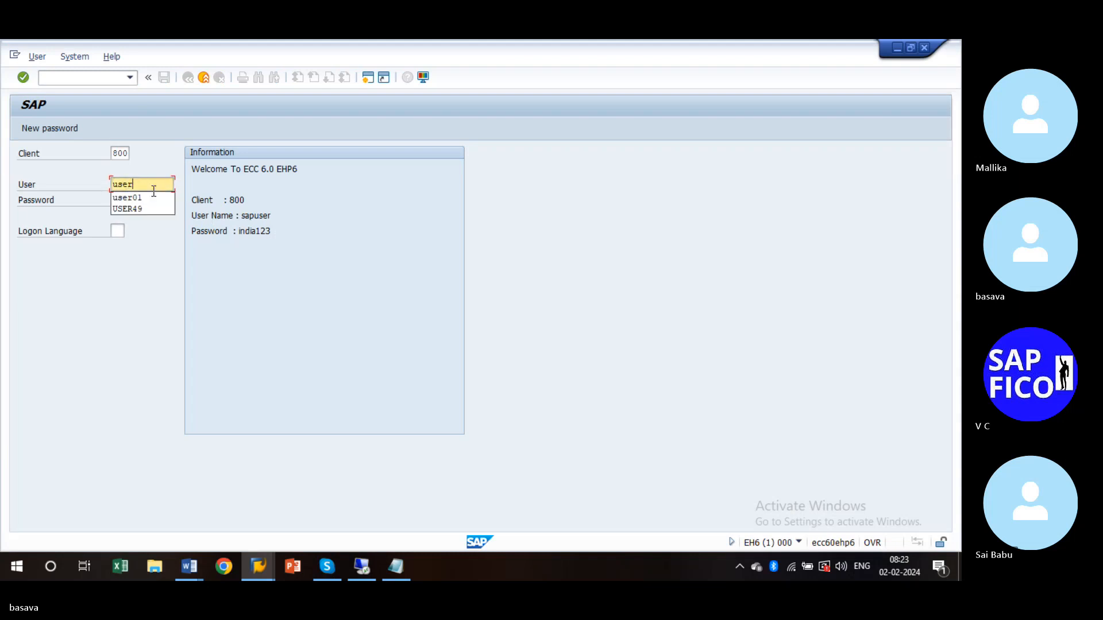
{"action": "key", "text": "Tab"}
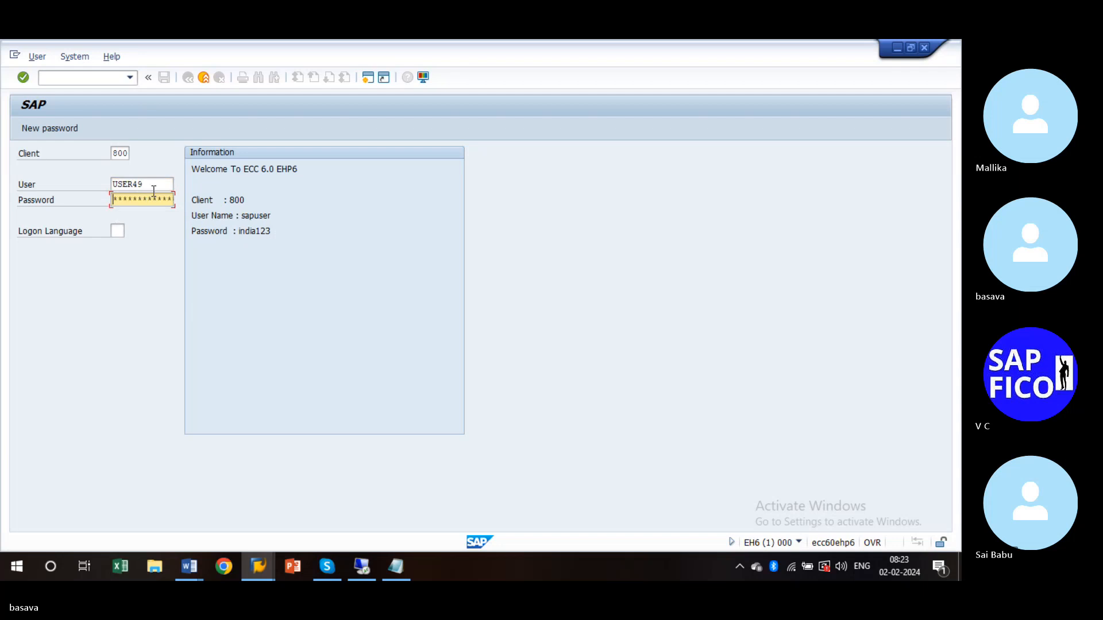
{"action": "key", "text": "Return"}
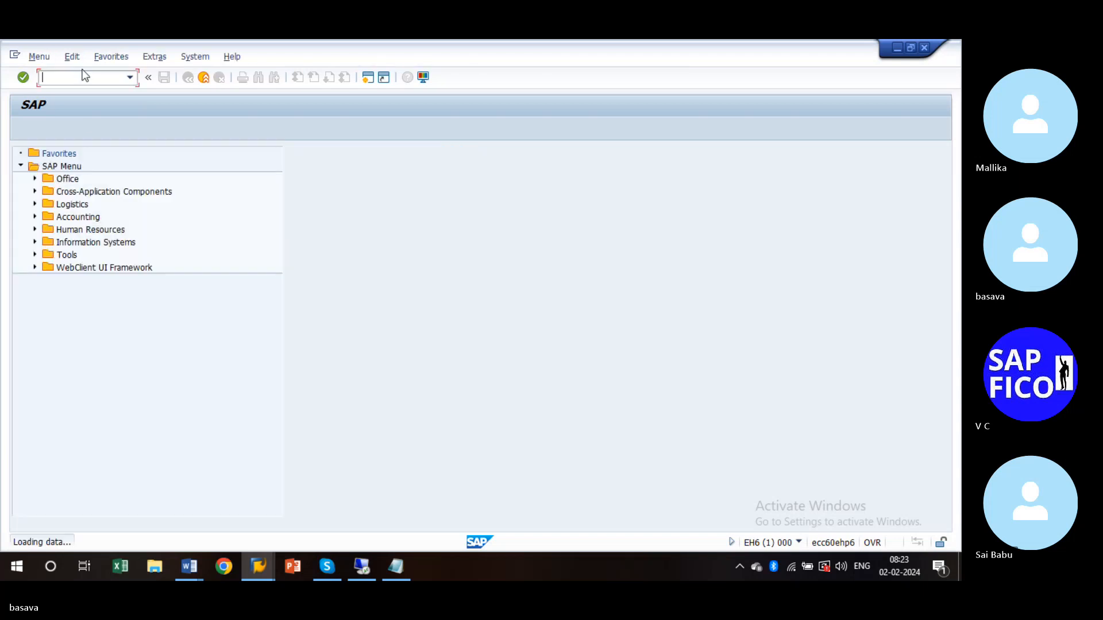
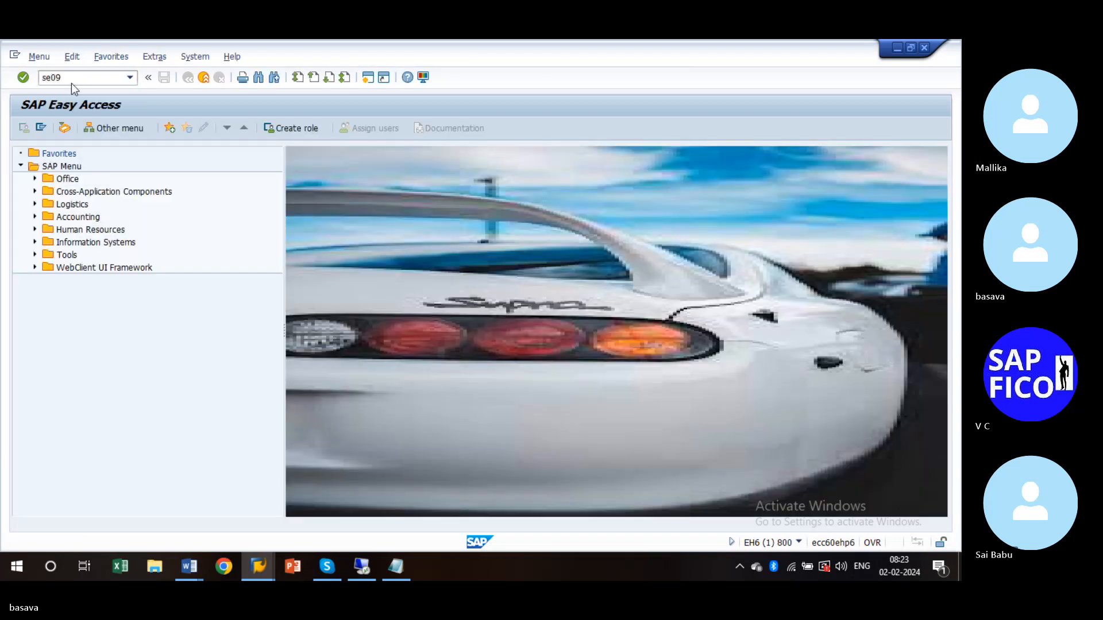
{"action": "key", "text": "Return"}
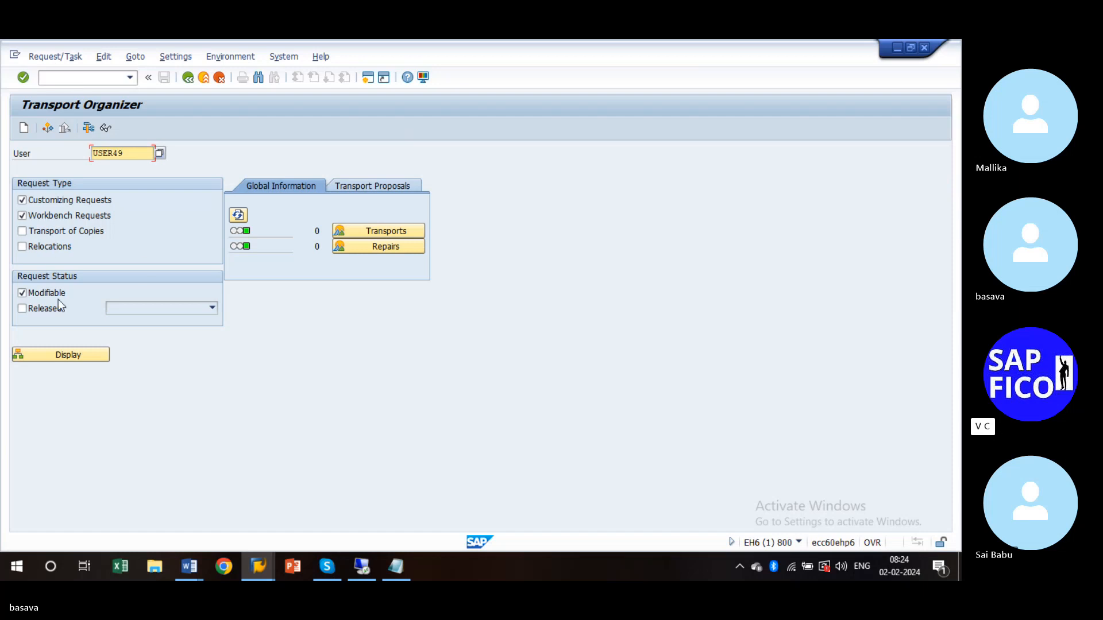
- Toggle the Released status on and back off, leaving the release date range unchanged
{"action": "left_click", "coordinate": [22, 309]}
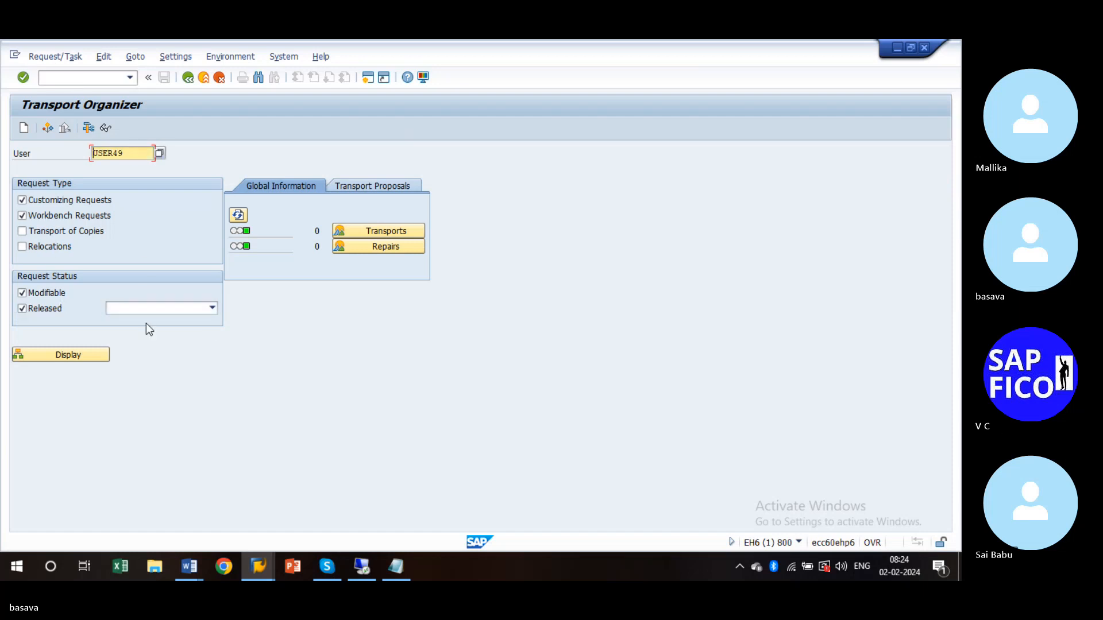
{"action": "left_click", "coordinate": [212, 308]}
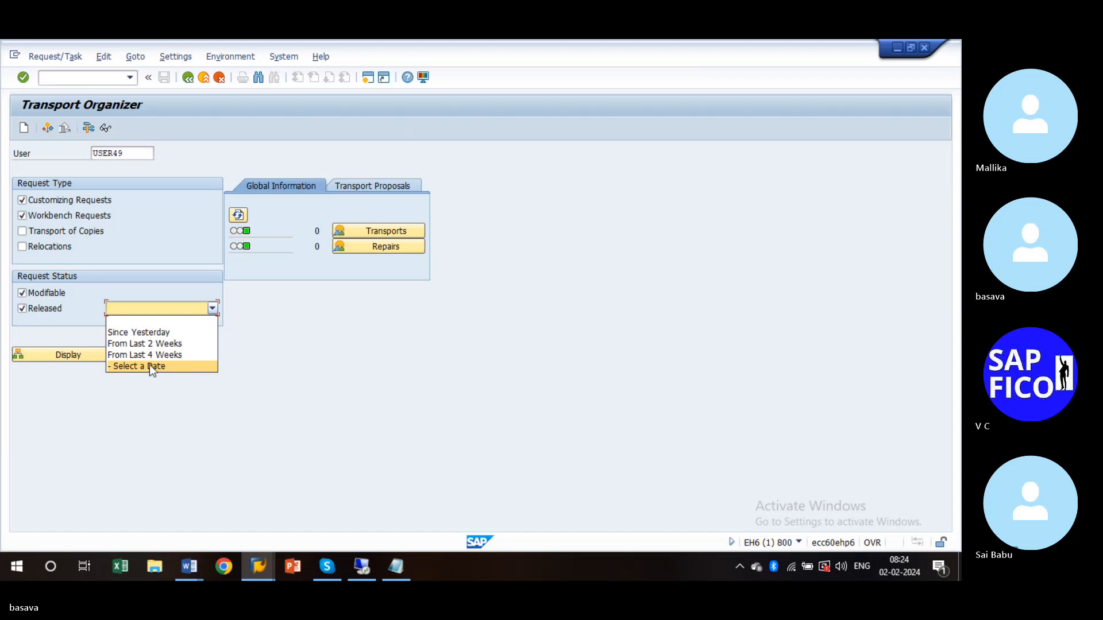
{"action": "left_click", "coordinate": [25, 316]}
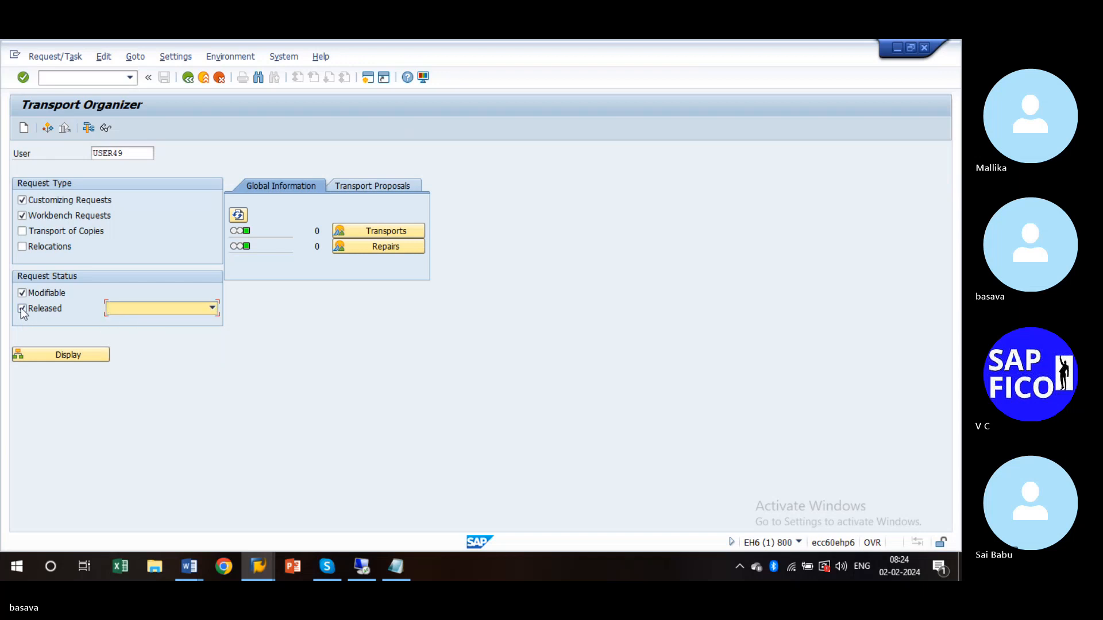
{"action": "left_click", "coordinate": [21, 309]}
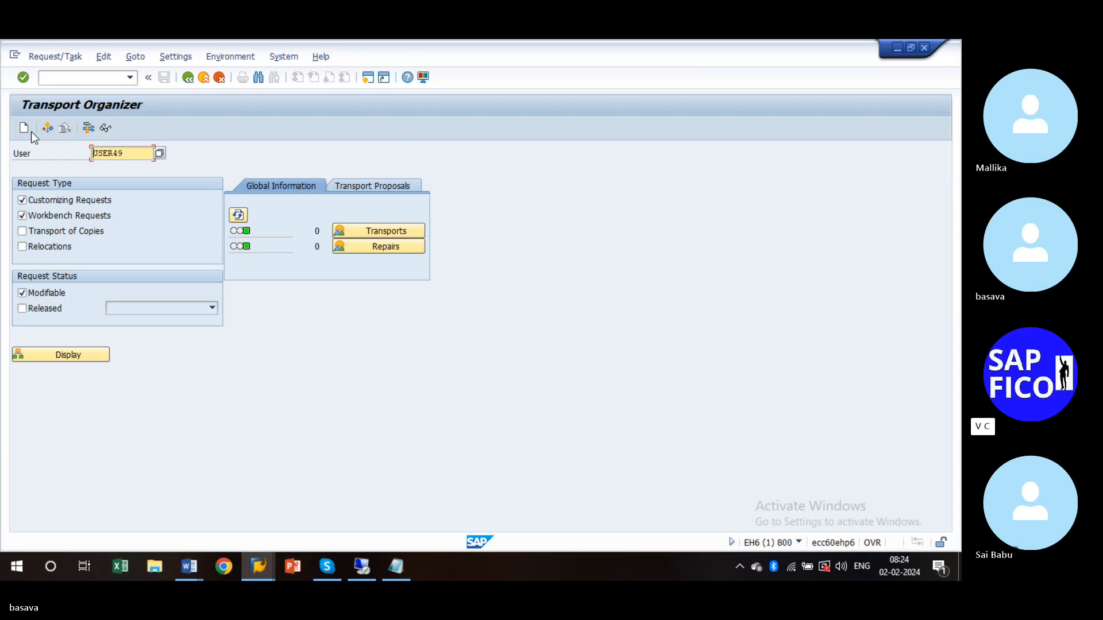
- Try displaying requests EH6K*, cancel that prompt, and display the modifiable change requests list
{"action": "left_click", "coordinate": [105, 128]}
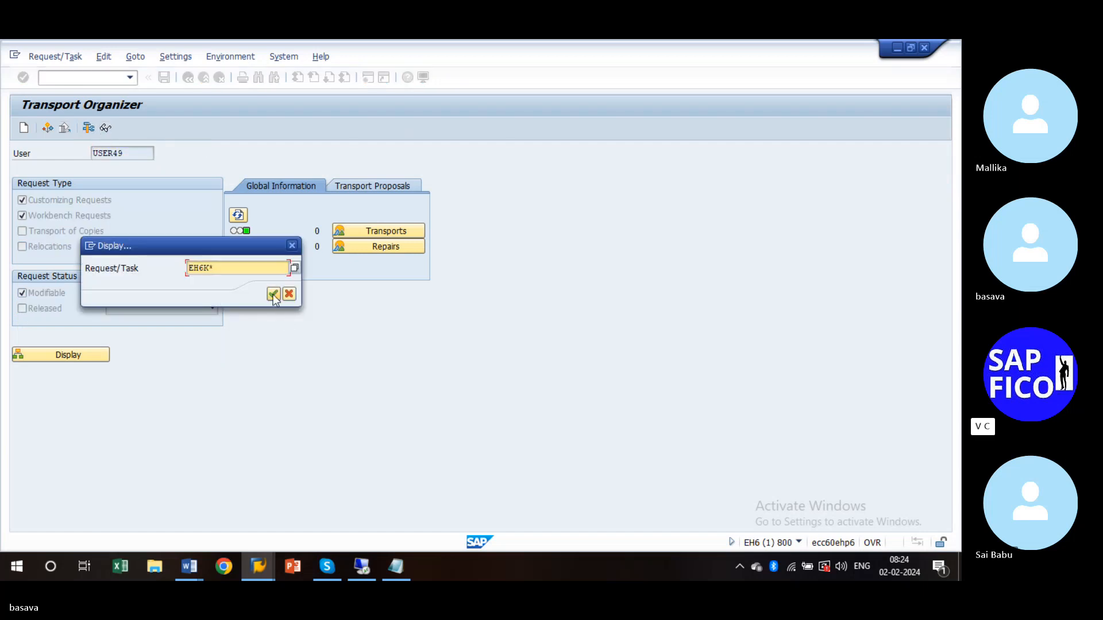
{"action": "left_click", "coordinate": [273, 294]}
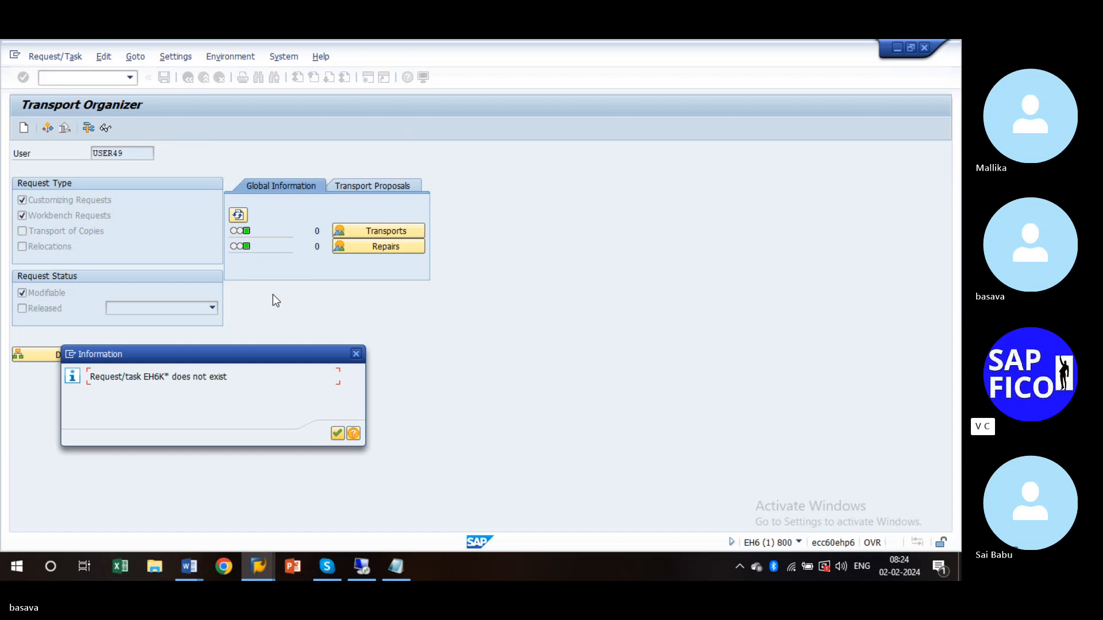
{"action": "left_click", "coordinate": [337, 433]}
{"action": "left_click", "coordinate": [106, 131]}
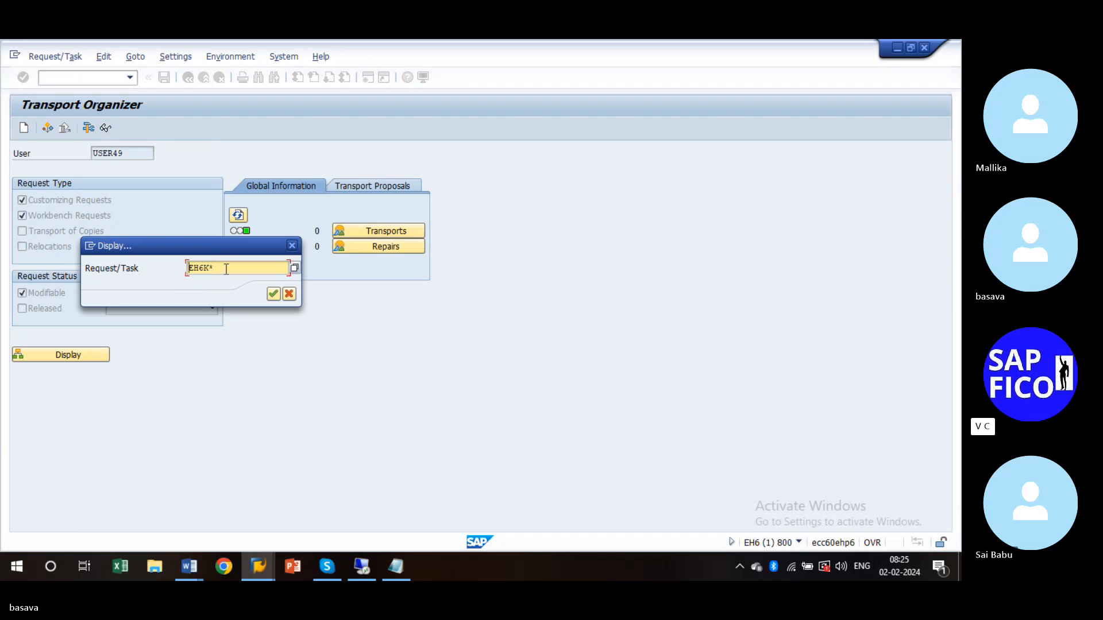
{"action": "left_click", "coordinate": [292, 246]}
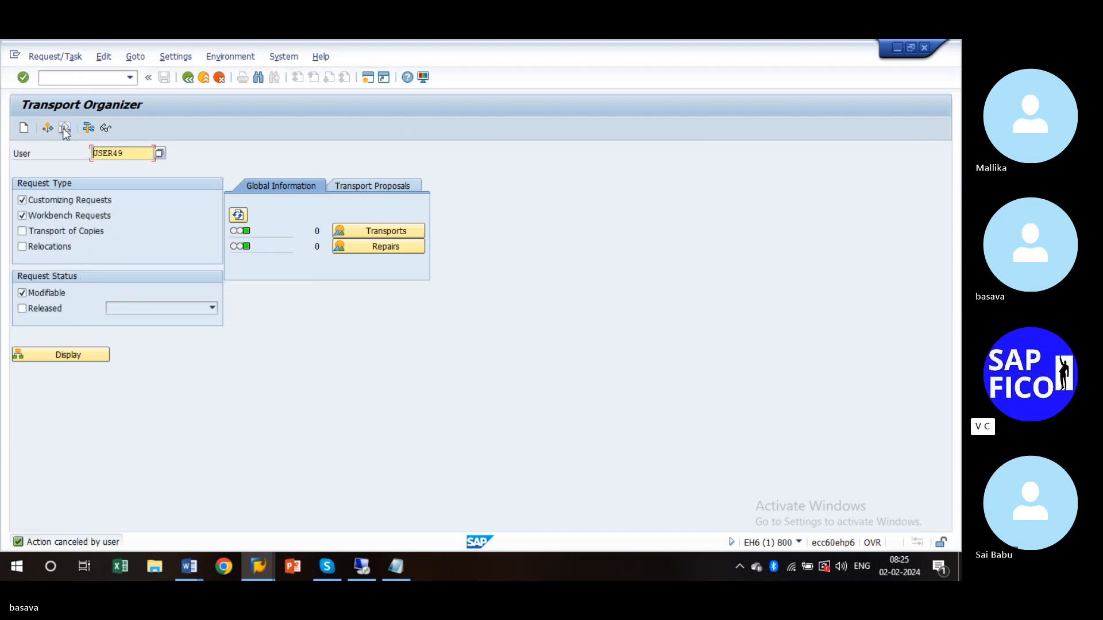
{"action": "left_click", "coordinate": [88, 129]}
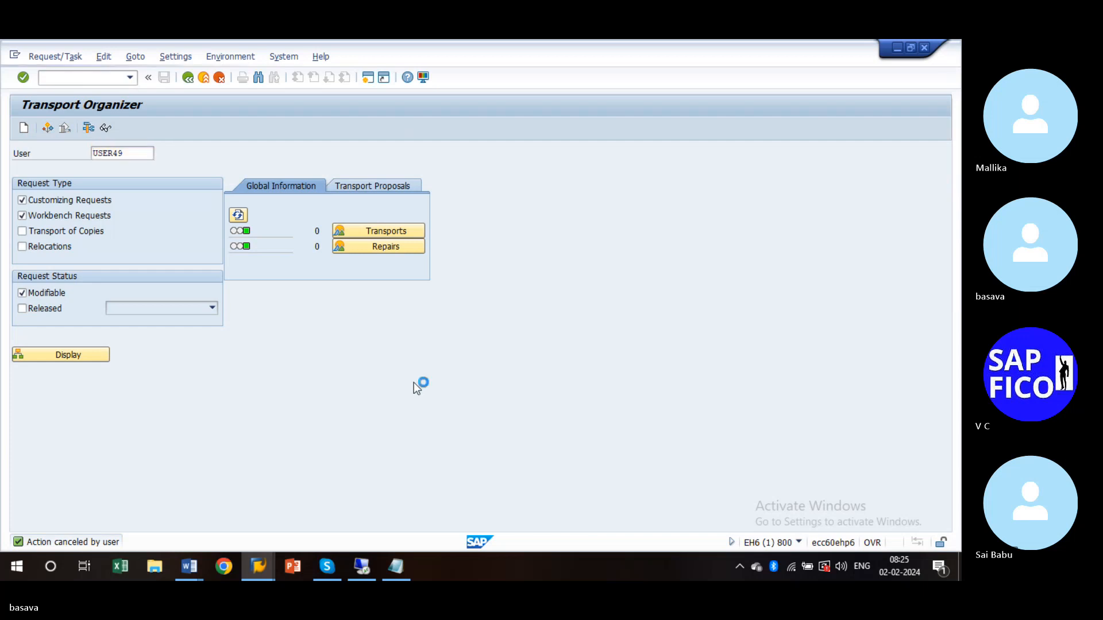
{"action": "key", "text": "Return"}
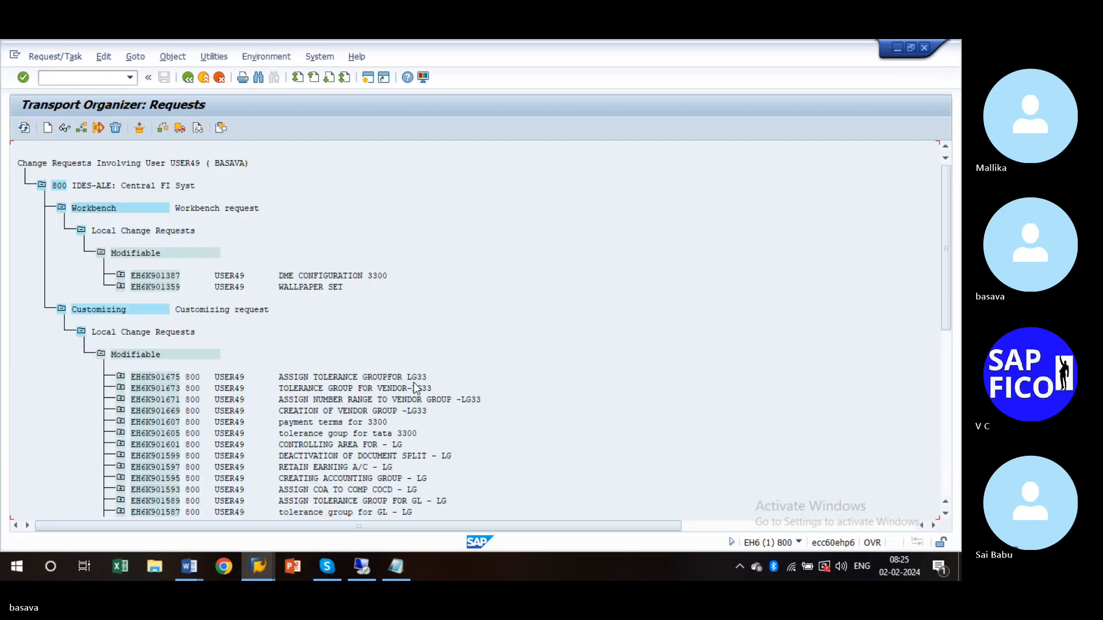
- Scroll to EH6K901339 'company code creation - 3300', view its objects, then expand it to show its task
{"action": "left_click_drag", "start_coordinate": [946, 223], "coordinate": [936, 246]}
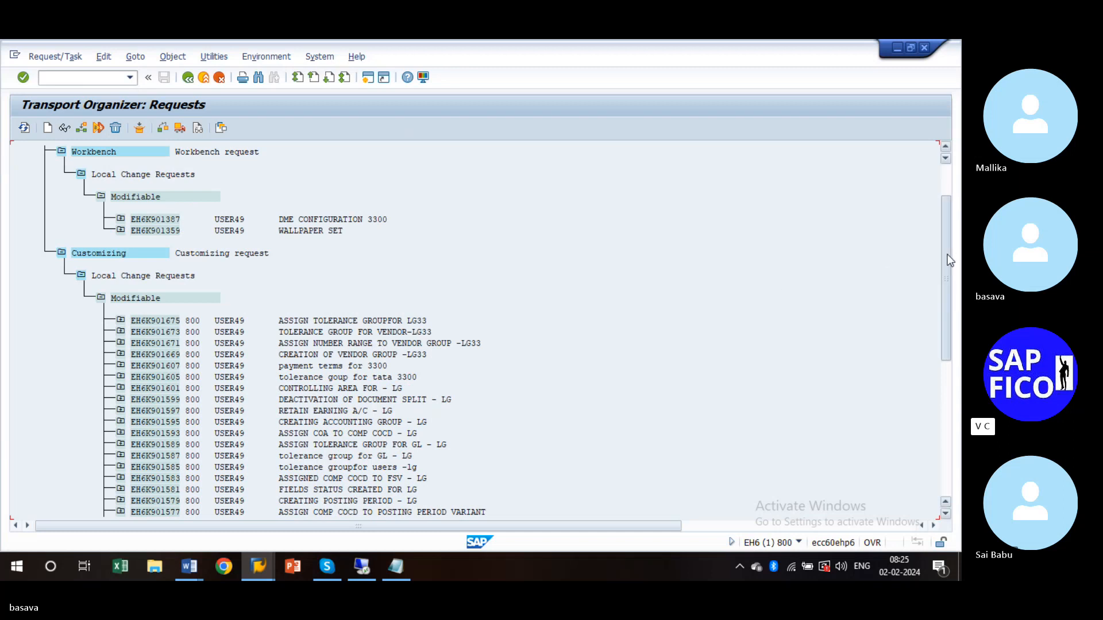
{"action": "scroll", "coordinate": [949, 261], "scroll_direction": "down", "scroll_amount": 1}
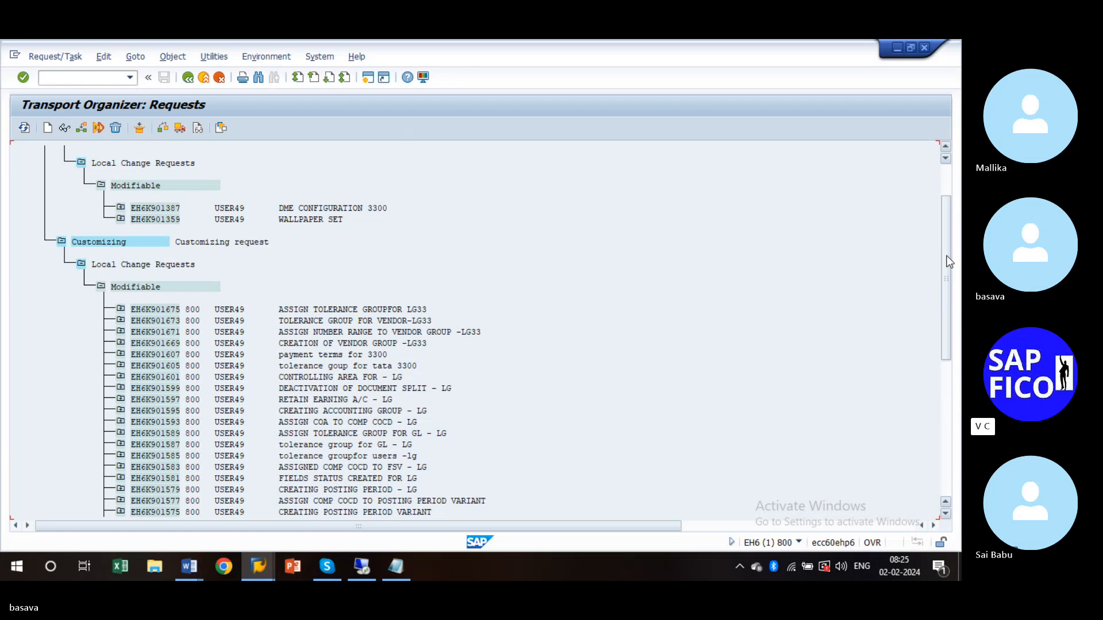
{"action": "left_click_drag", "start_coordinate": [948, 262], "coordinate": [947, 376]}
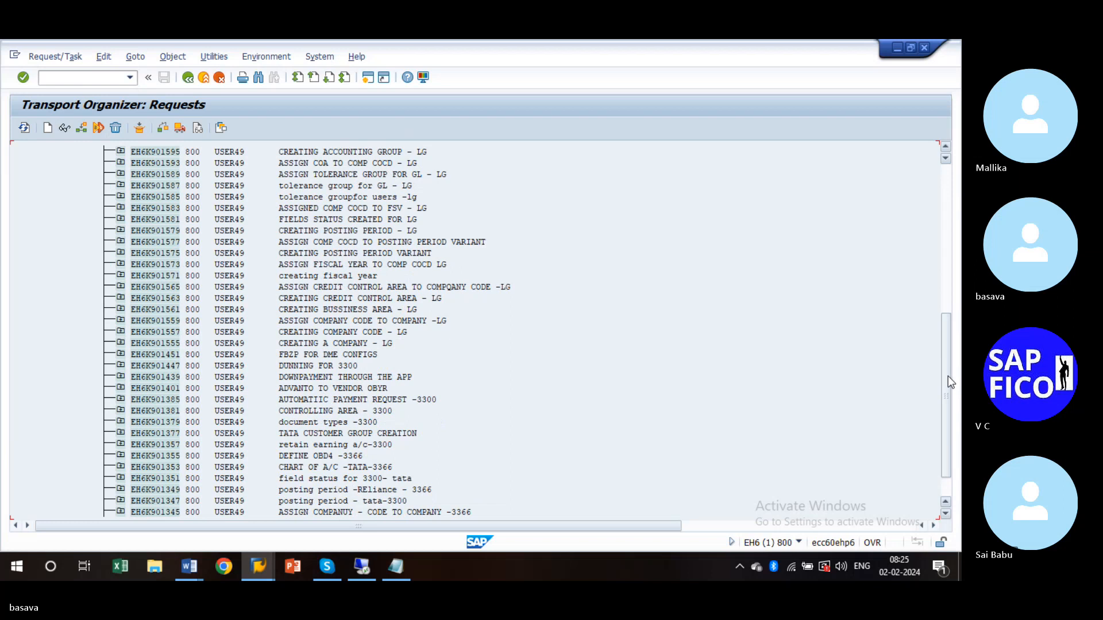
{"action": "left_click_drag", "start_coordinate": [949, 377], "coordinate": [953, 401]}
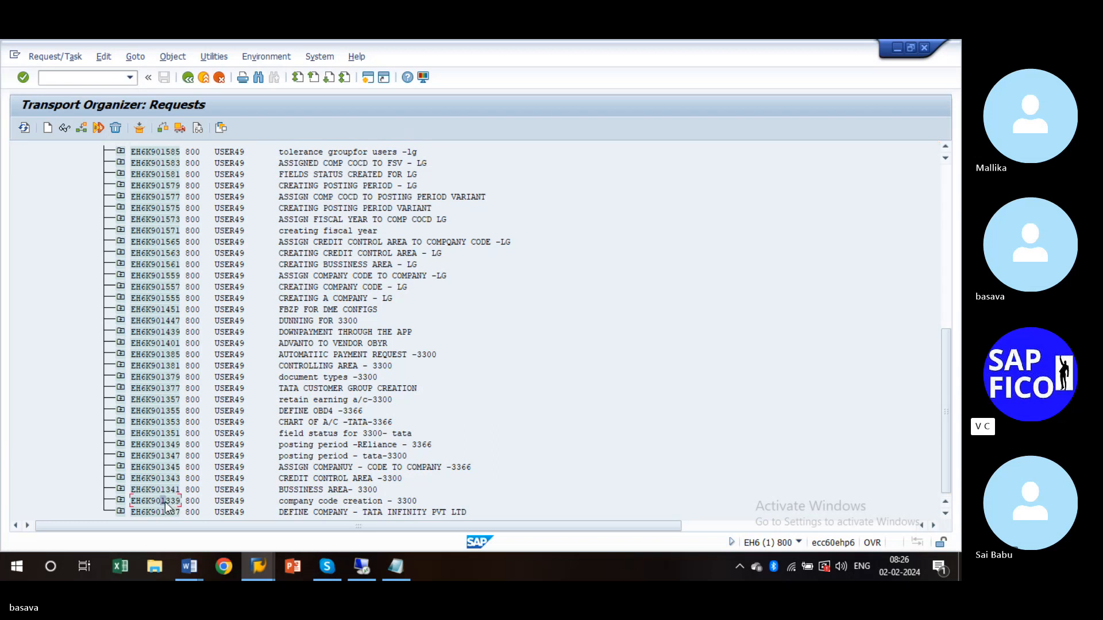
{"action": "left_click", "coordinate": [122, 501]}
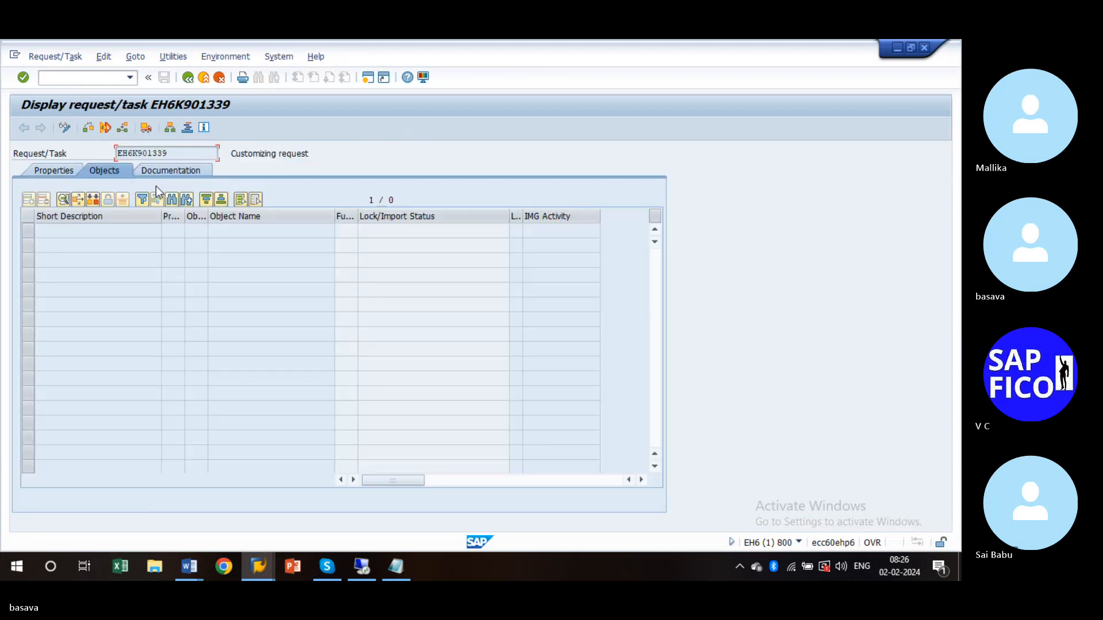
{"action": "key", "text": "F3"}
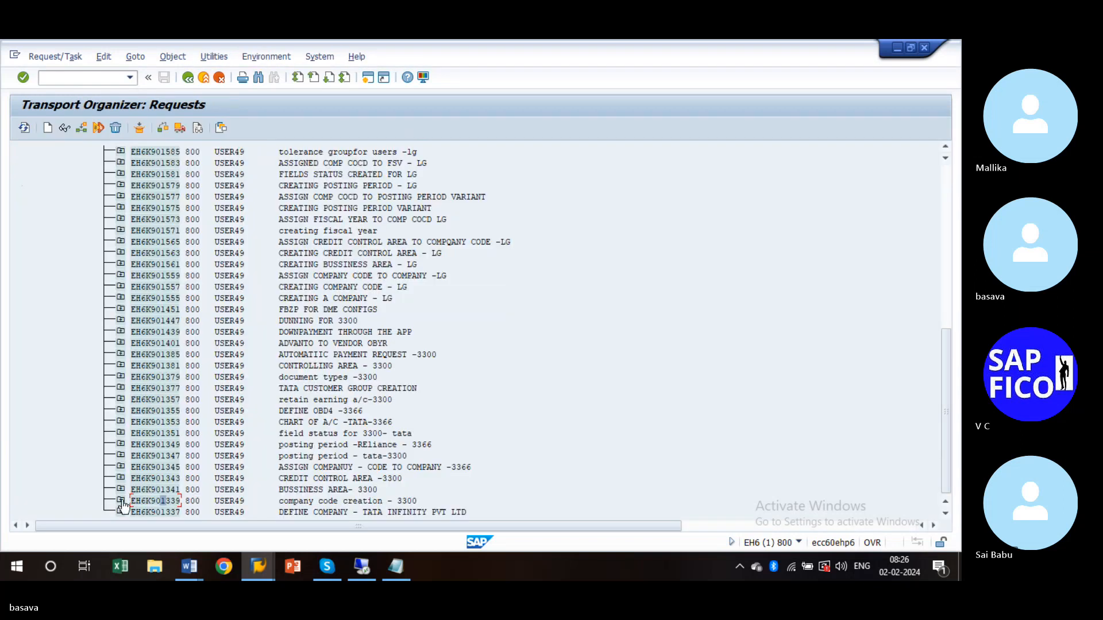
{"action": "left_click", "coordinate": [121, 501]}
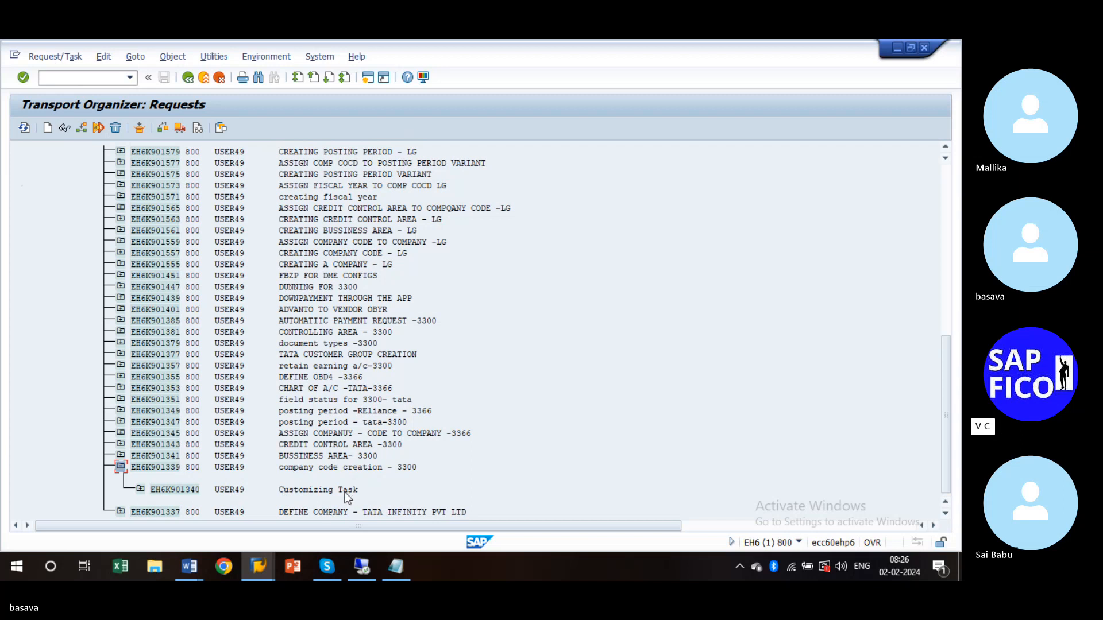
- Expand task EH6K901340 through Table Contents, ADDRESS and ADR10, then collapse them all again
{"action": "left_click", "coordinate": [140, 490]}
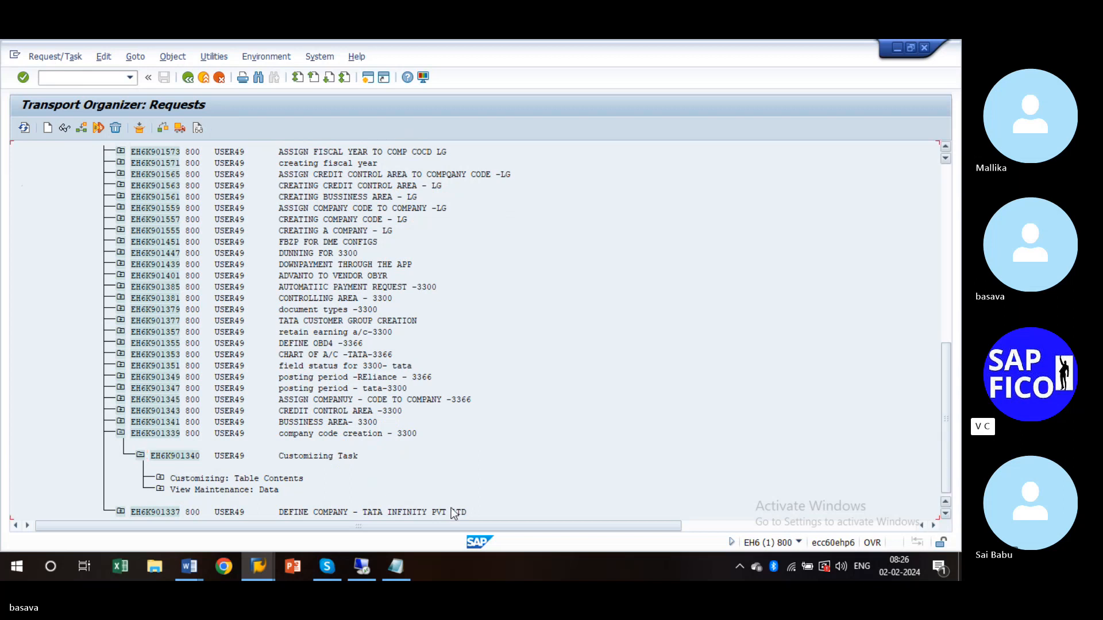
{"action": "left_click", "coordinate": [160, 478]}
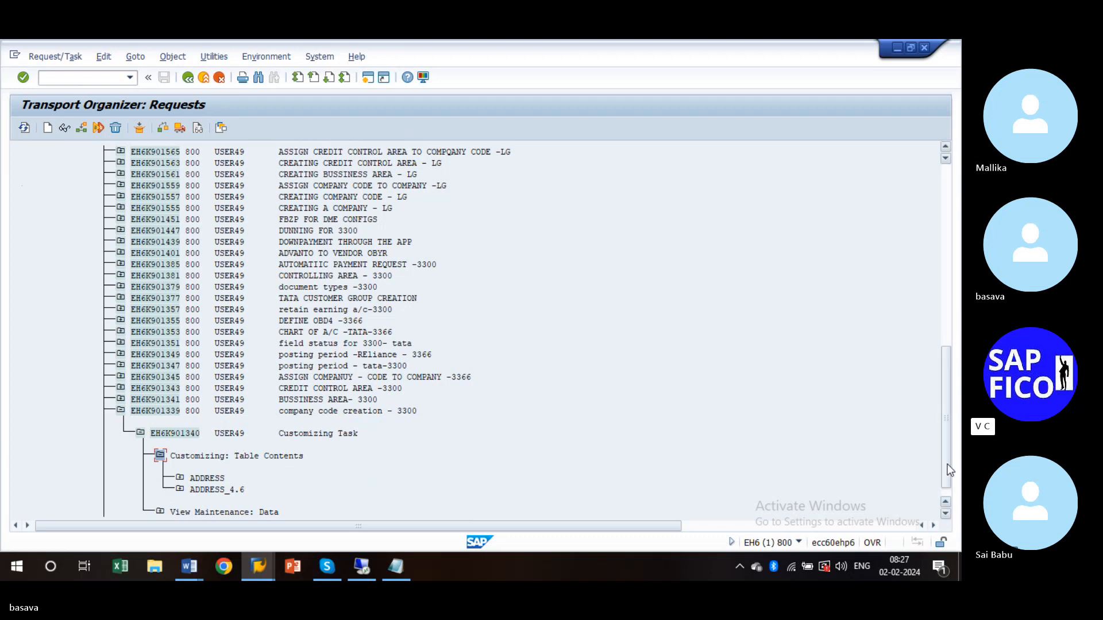
{"action": "left_click", "coordinate": [653, 510]}
{"action": "scroll", "coordinate": [195, 488], "scroll_direction": "down", "scroll_amount": 1}
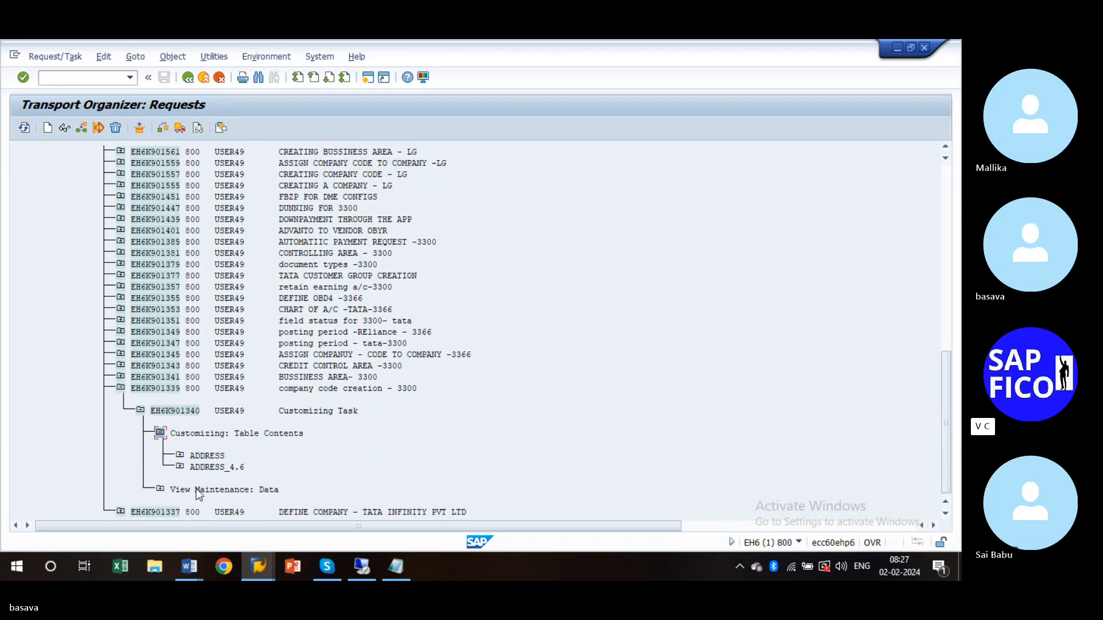
{"action": "left_click", "coordinate": [180, 456]}
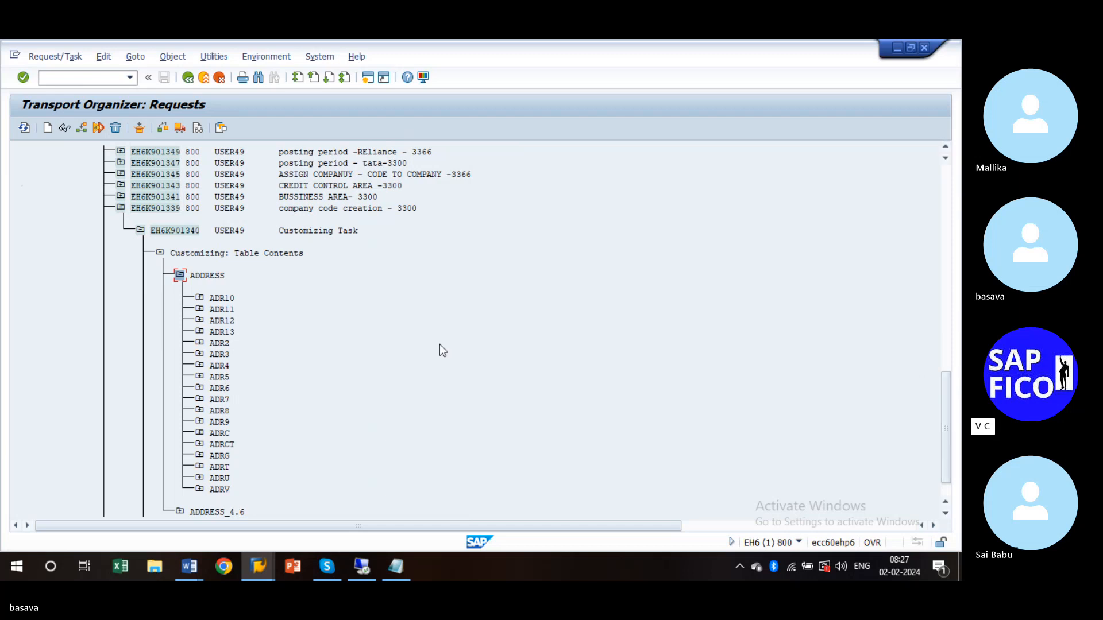
{"action": "left_click", "coordinate": [200, 298]}
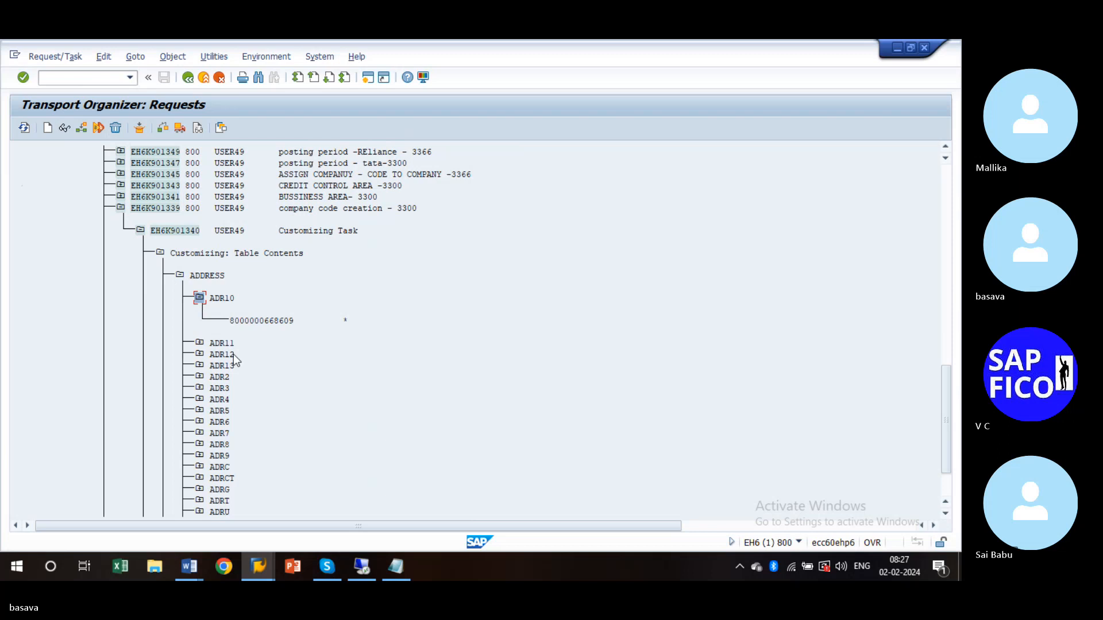
{"action": "left_click", "coordinate": [199, 297]}
{"action": "left_click", "coordinate": [180, 275]}
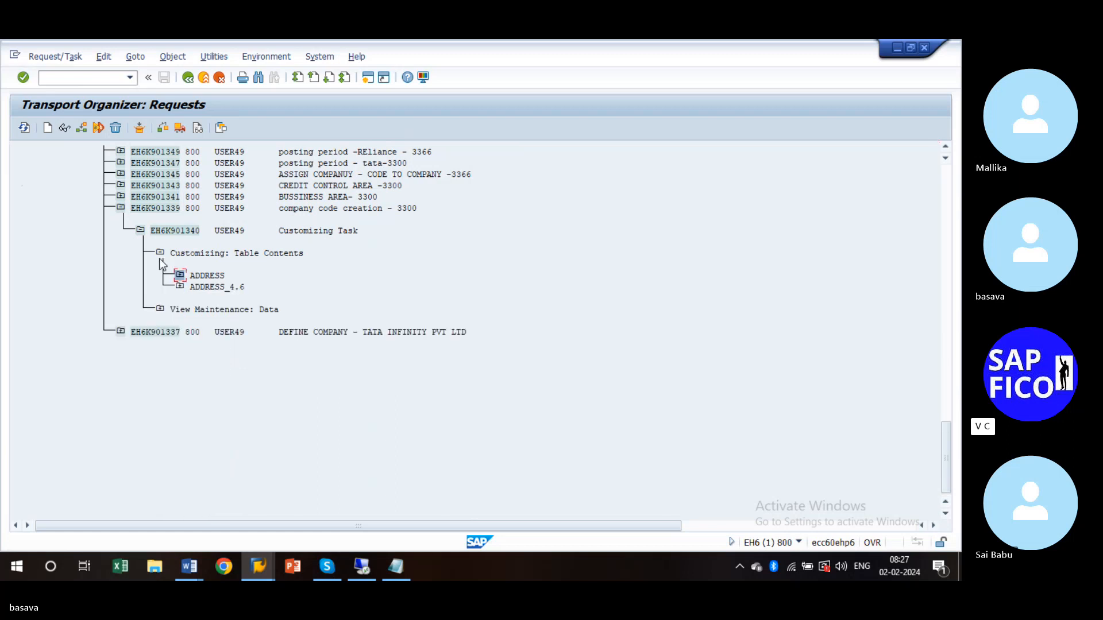
{"action": "left_click", "coordinate": [160, 253]}
{"action": "left_click", "coordinate": [140, 231]}
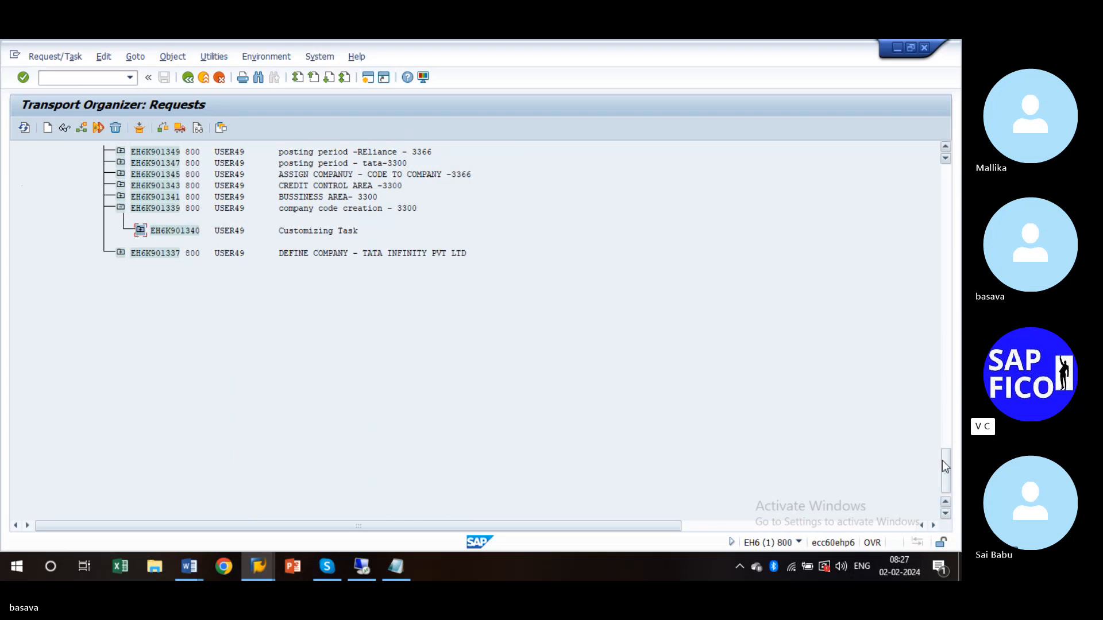
- Expand EH6K901340 through View Maintenance: Data, V_T001 and T001 to reveal entry 8003300
{"action": "left_click", "coordinate": [140, 230]}
{"action": "left_click", "coordinate": [160, 265]}
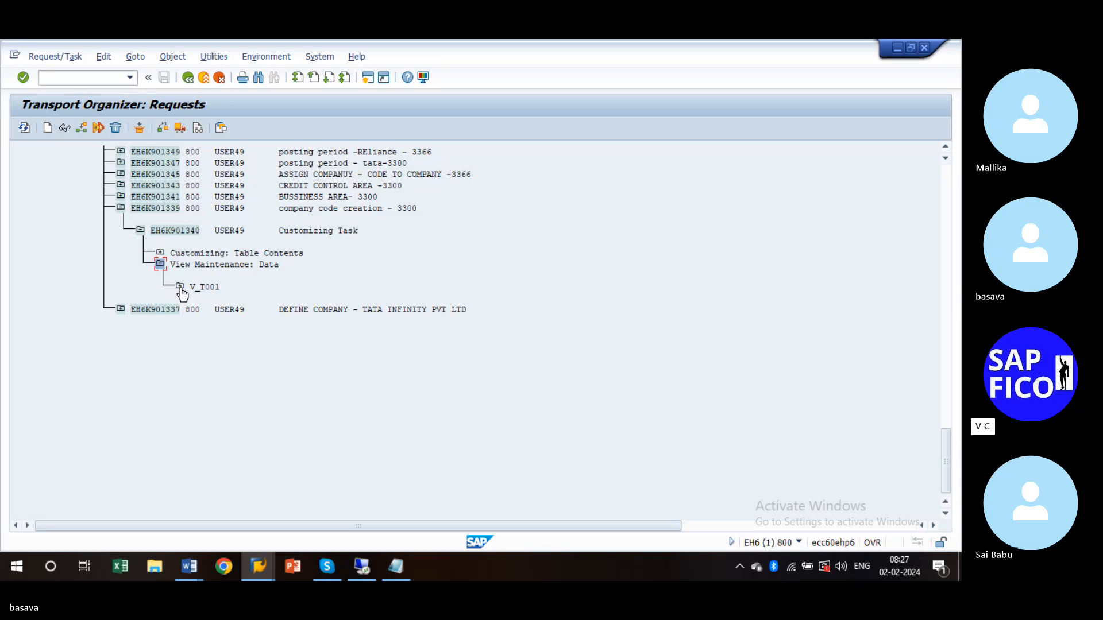
{"action": "left_click", "coordinate": [179, 287]}
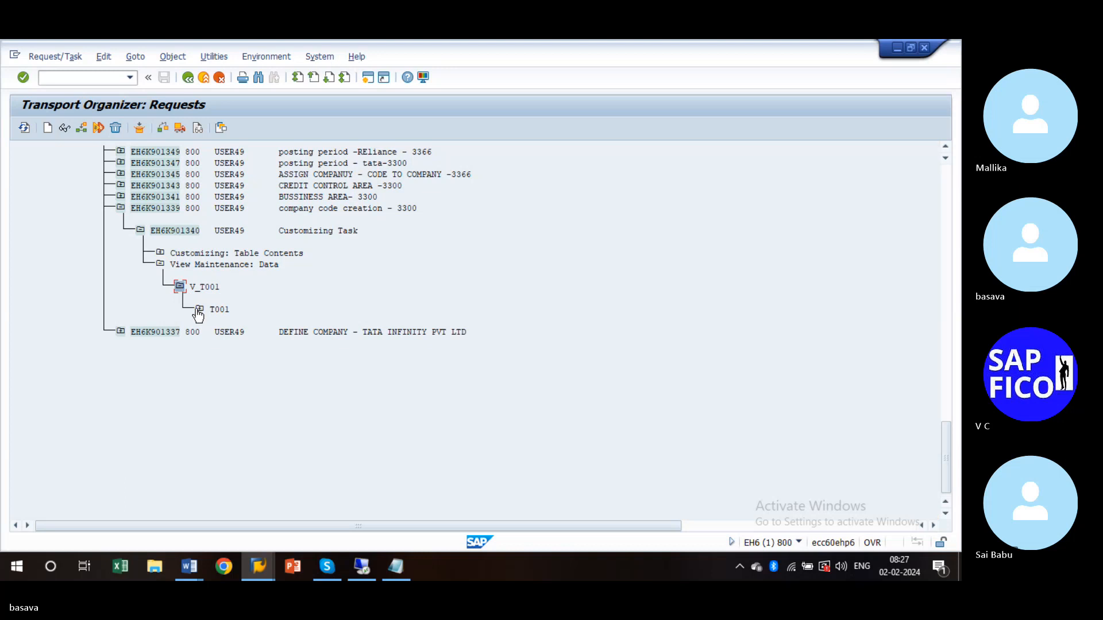
{"action": "left_click", "coordinate": [198, 310]}
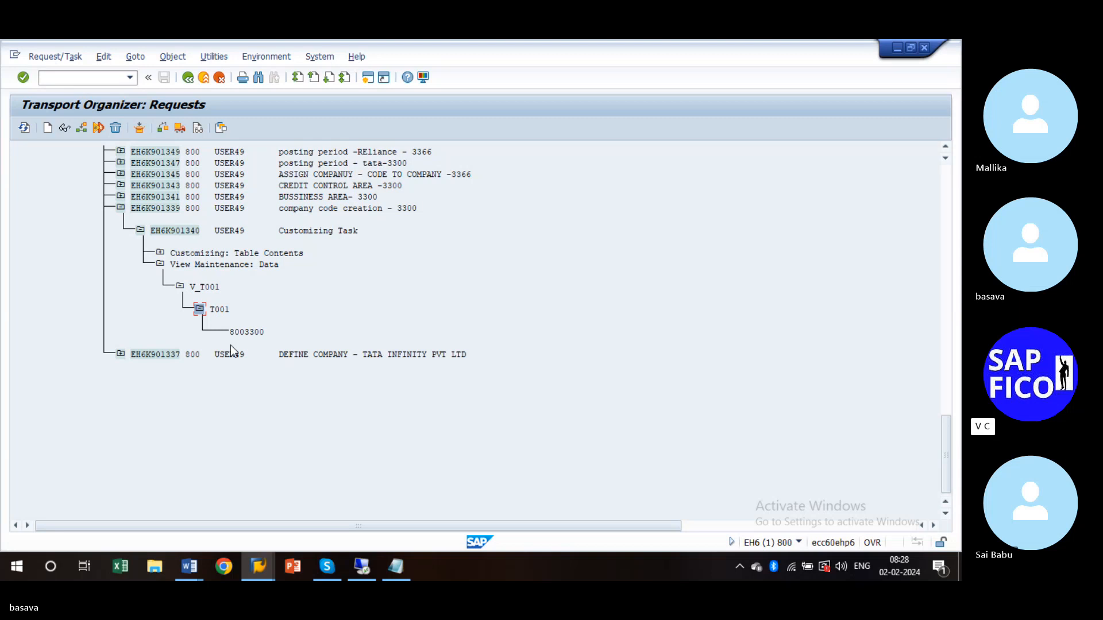
{"action": "left_click", "coordinate": [78, 80]}
- Open SE16N in a new session with /ose16n and list all entries of table T001
{"action": "type", "text": "/ose"}
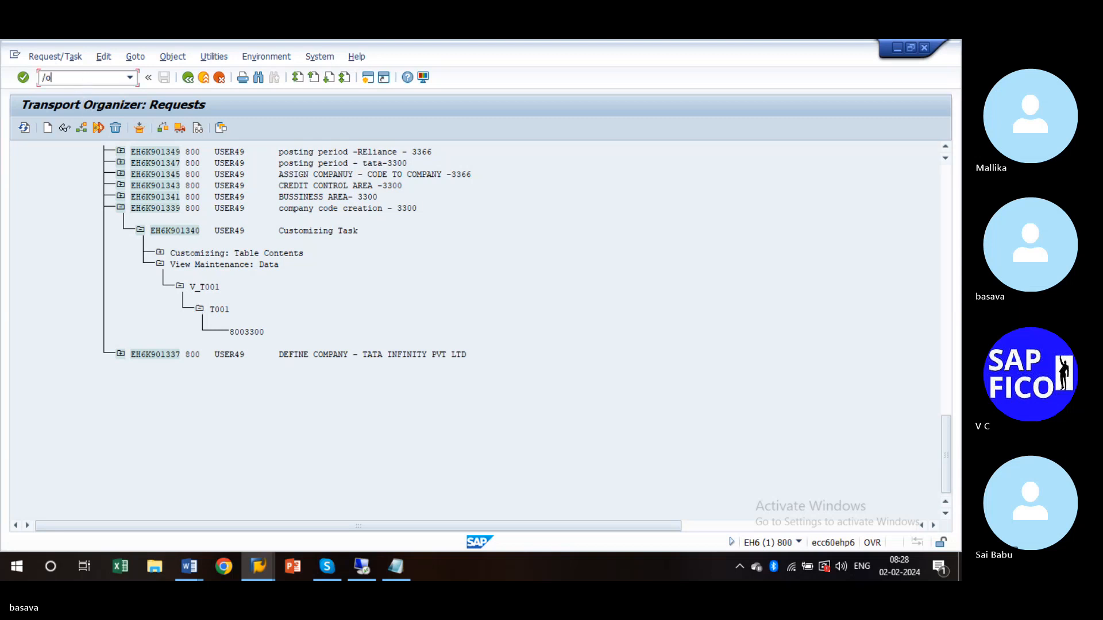
{"action": "type", "text": "69"}
{"action": "key", "text": "BackSpace"}
{"action": "key", "text": "BackSpace"}
{"action": "type", "text": "12"}
{"action": "key", "text": "BackSpace"}
{"action": "type", "text": "6n"}
{"action": "key", "text": "Return"}
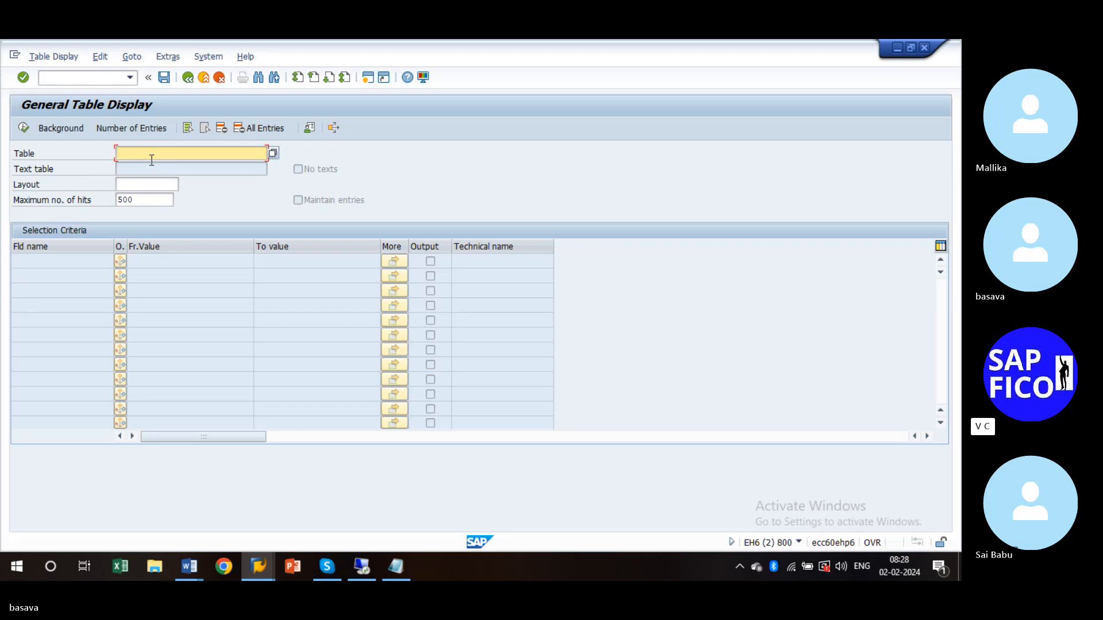
{"action": "type", "text": "t001"}
{"action": "key", "text": "Return"}
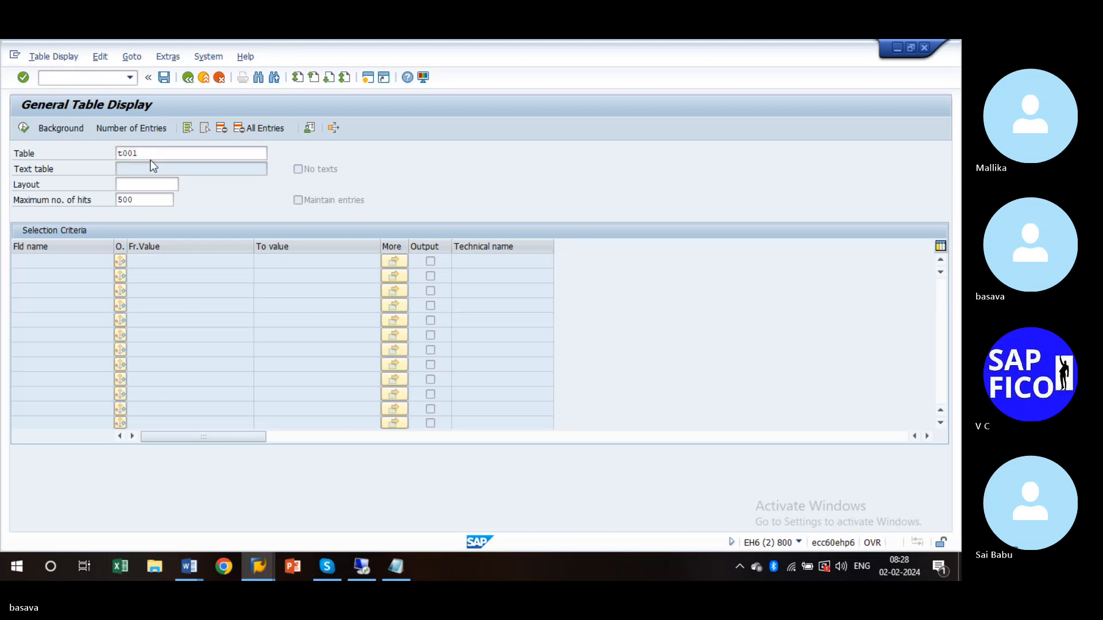
{"action": "key", "text": "F8"}
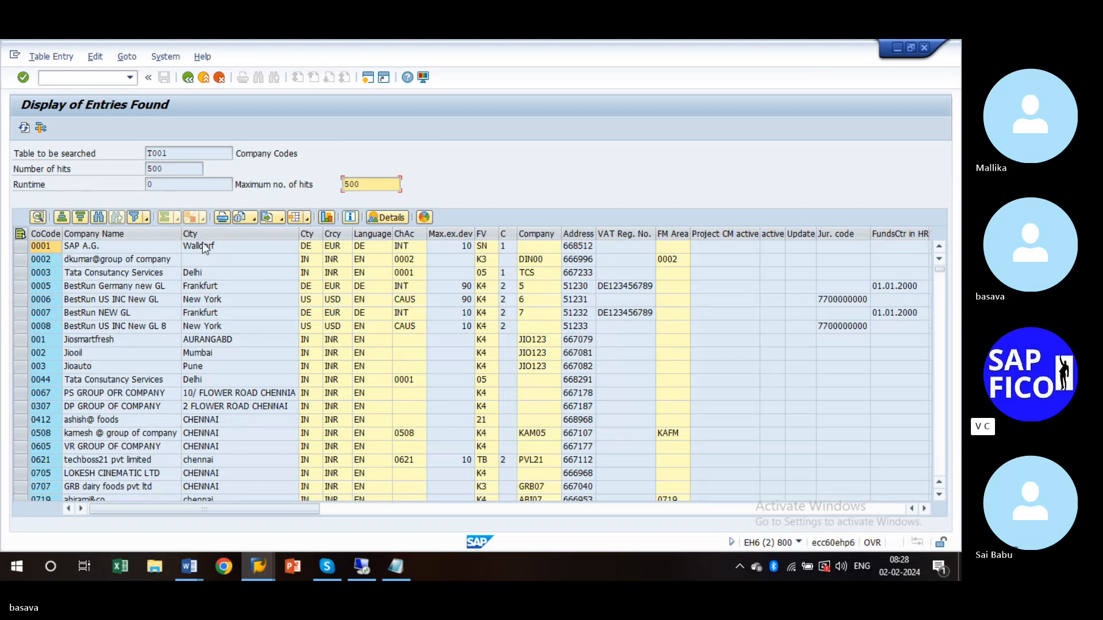
- Filter T001 on company code 3300 and check the TATA INFINITY PVT LTD entry
{"action": "key", "text": "F3"}
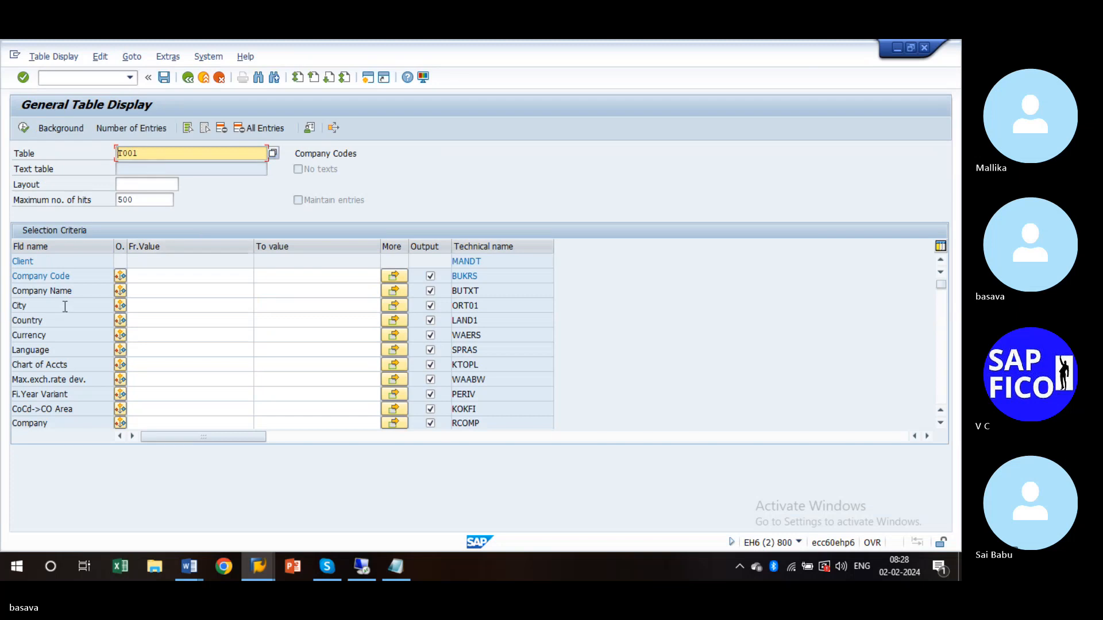
{"action": "left_click", "coordinate": [179, 279]}
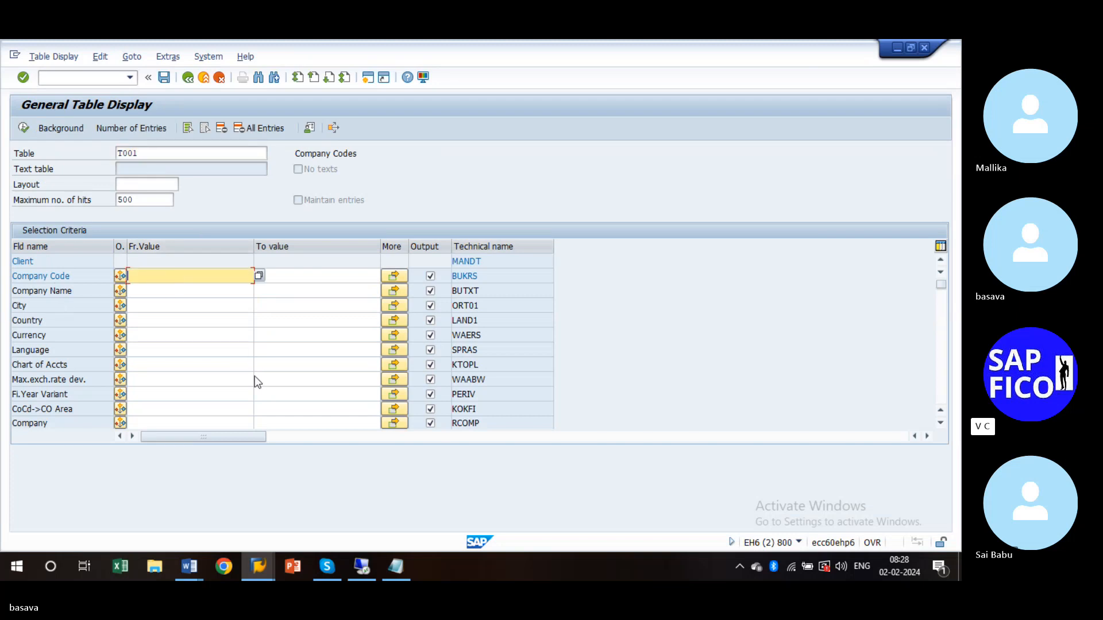
{"action": "type", "text": "3300"}
{"action": "key", "text": "BackSpace"}
{"action": "key", "text": "BackSpace"}
{"action": "key", "text": "BackSpace"}
{"action": "key", "text": "BackSpace"}
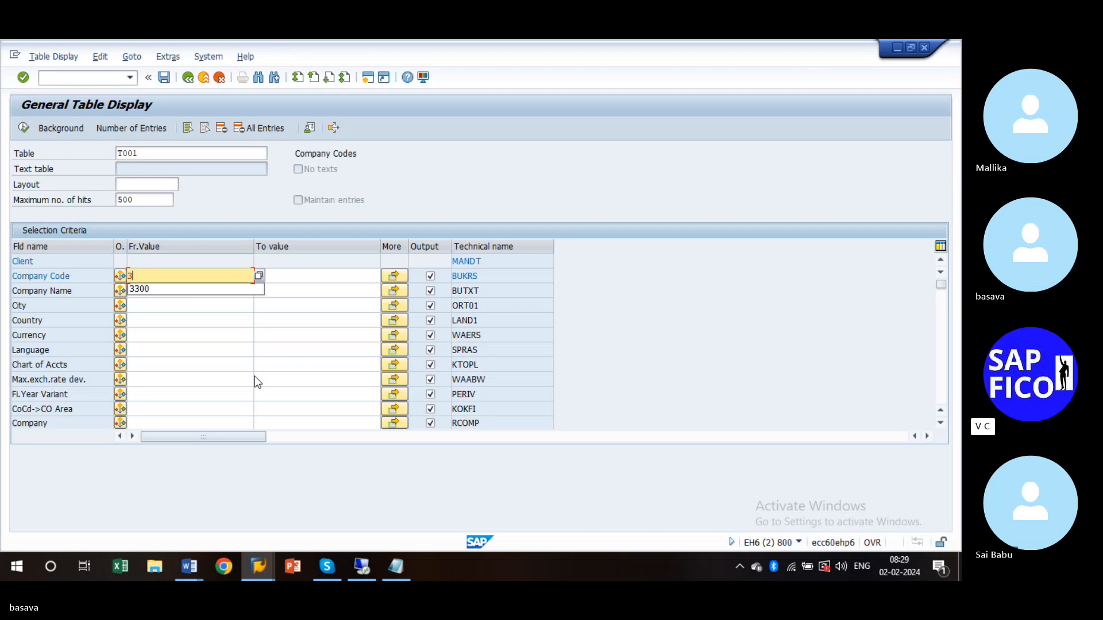
{"action": "type", "text": "3300"}
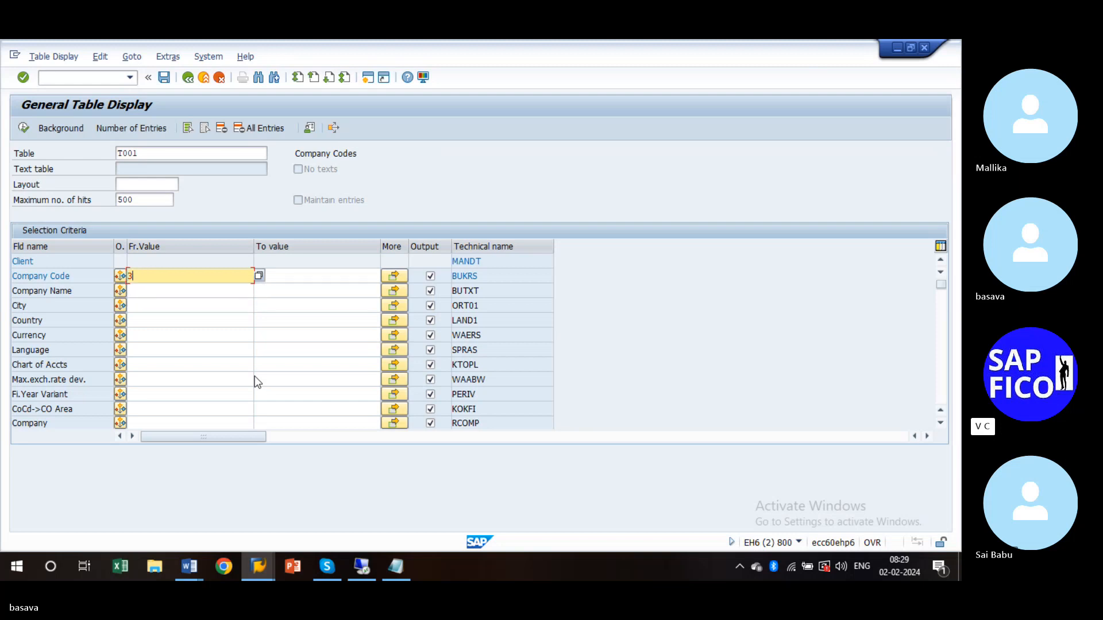
{"action": "key", "text": "F8"}
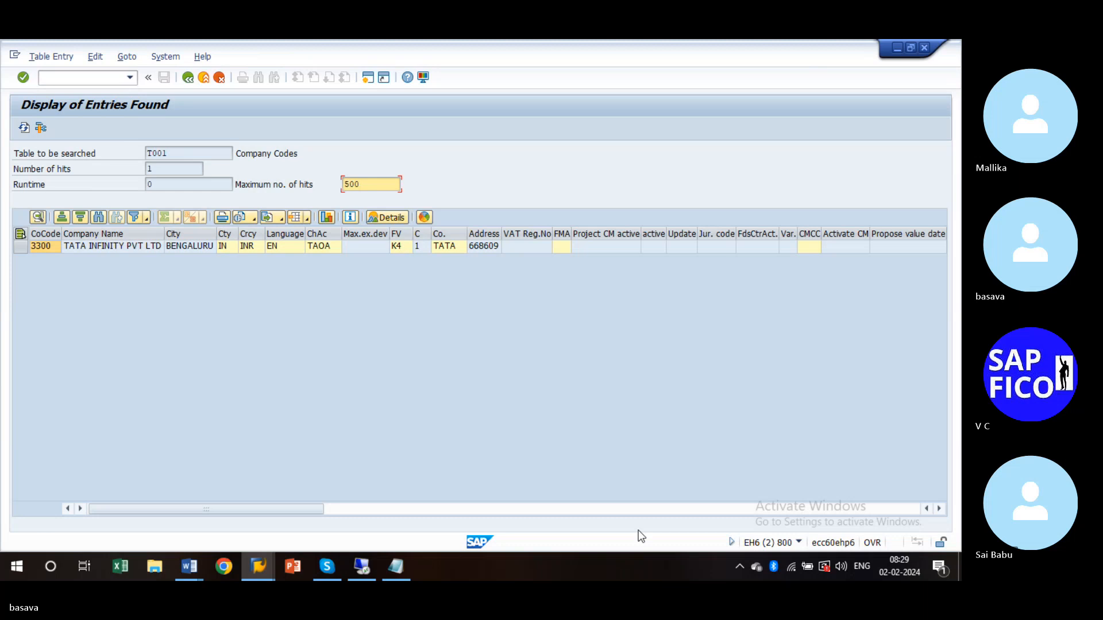
{"action": "left_click", "coordinate": [940, 509]}
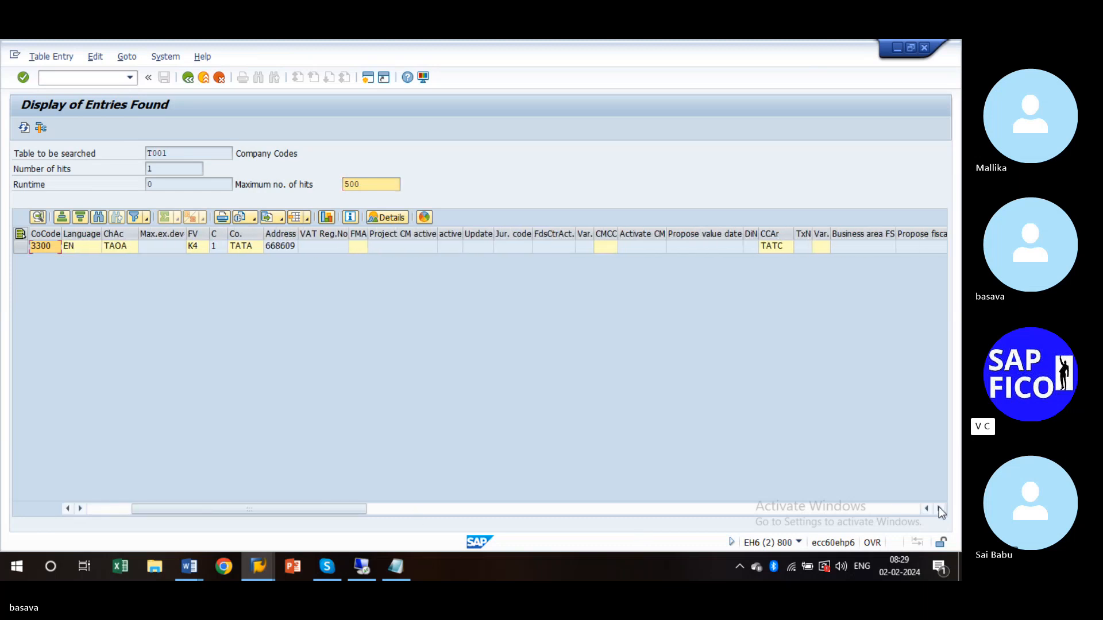
{"action": "key", "text": "F3"}
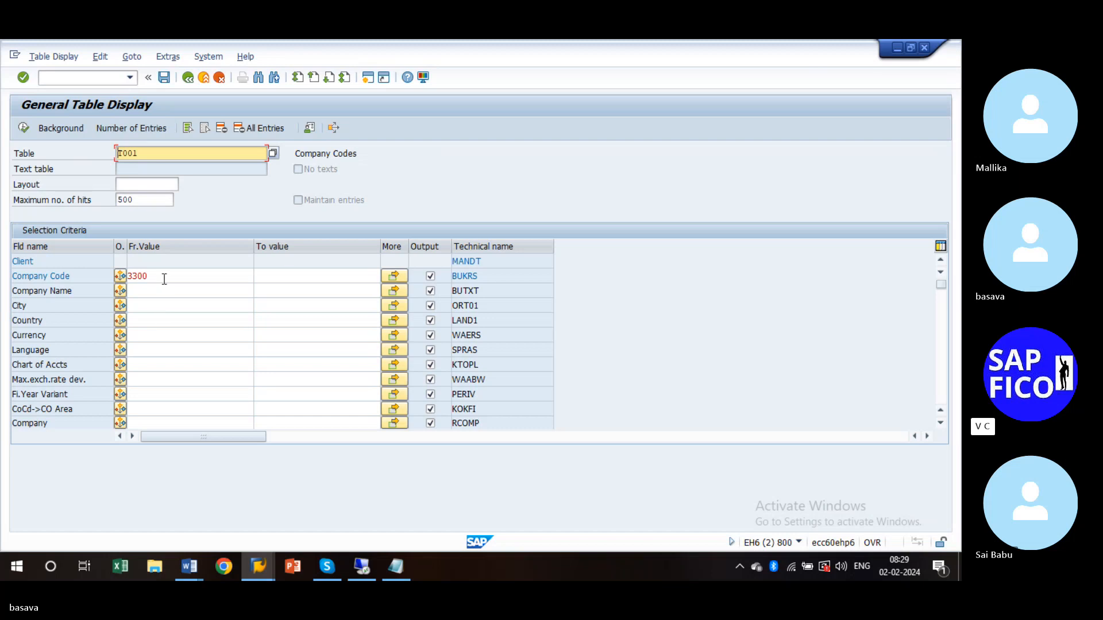
- Bring back the Transport Organizer request list for EH6K901339 and scroll through its contents
{"action": "left_click", "coordinate": [257, 568]}
{"action": "left_click", "coordinate": [253, 506]}
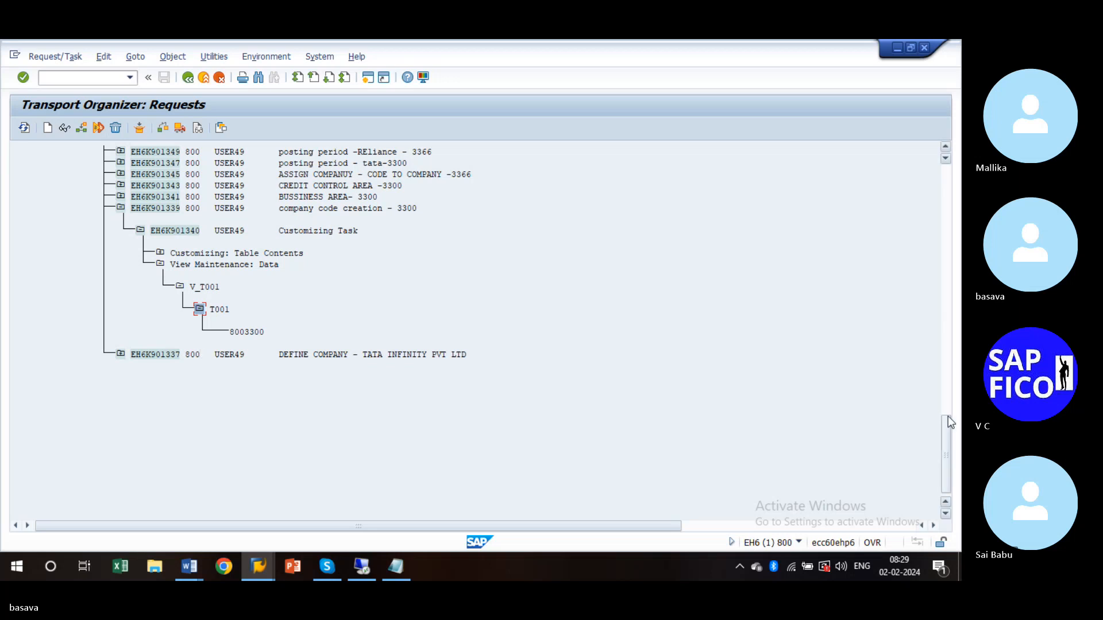
{"action": "left_click_drag", "start_coordinate": [947, 416], "coordinate": [949, 379]}
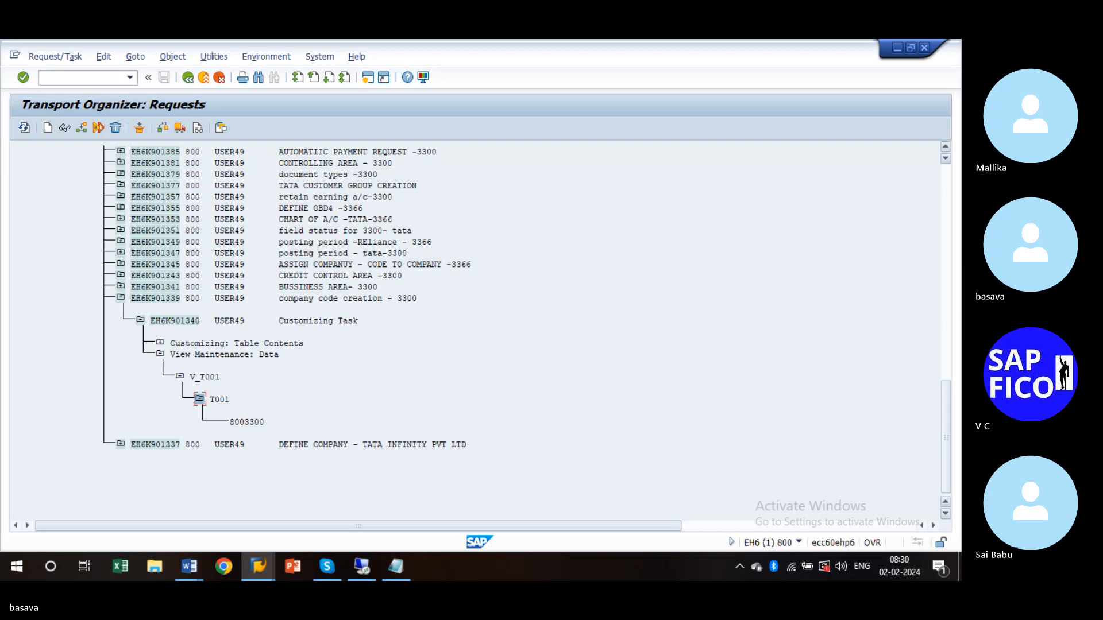
{"action": "left_click", "coordinate": [326, 567]}
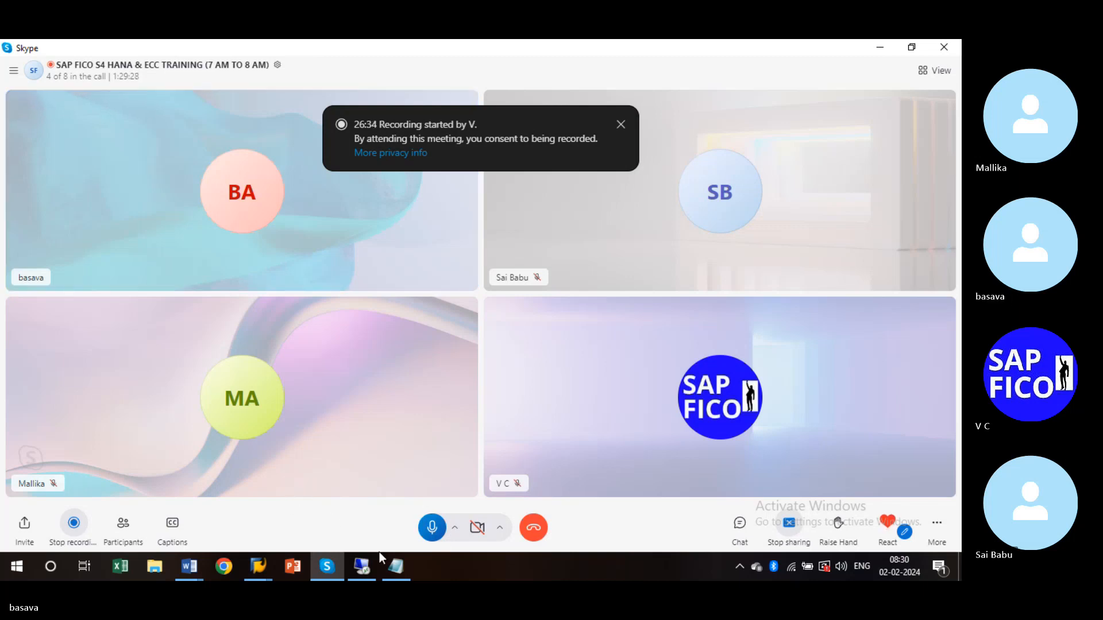
- Mute your microphone in the Skype call, then return to the T001 General Table Display
{"action": "mouse_move", "coordinate": [262, 554]}
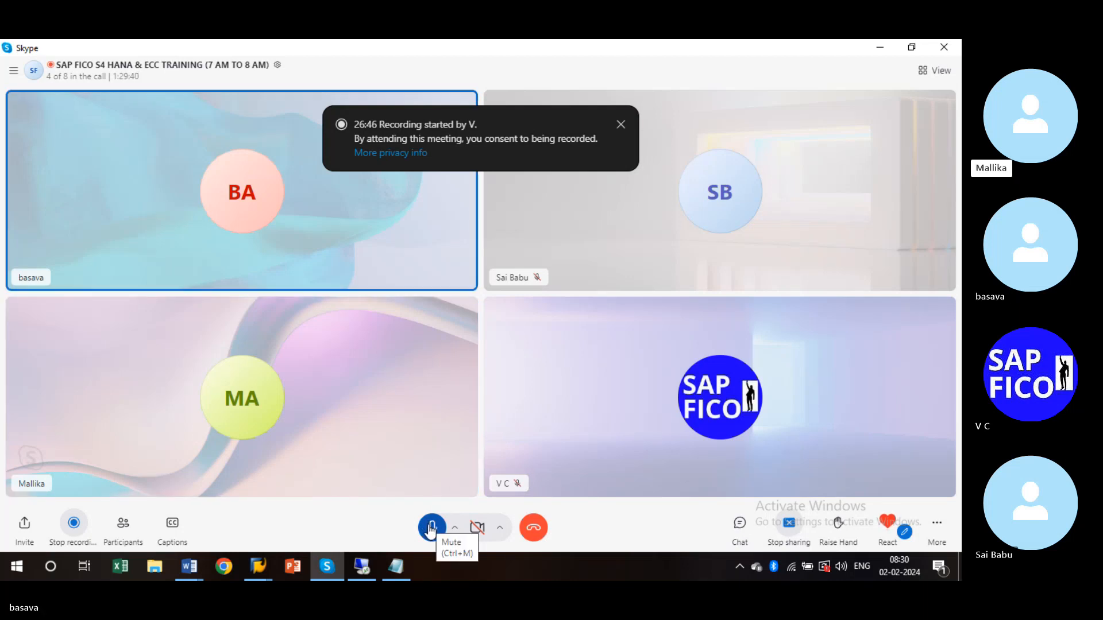
{"action": "key", "text": "ctrl+m"}
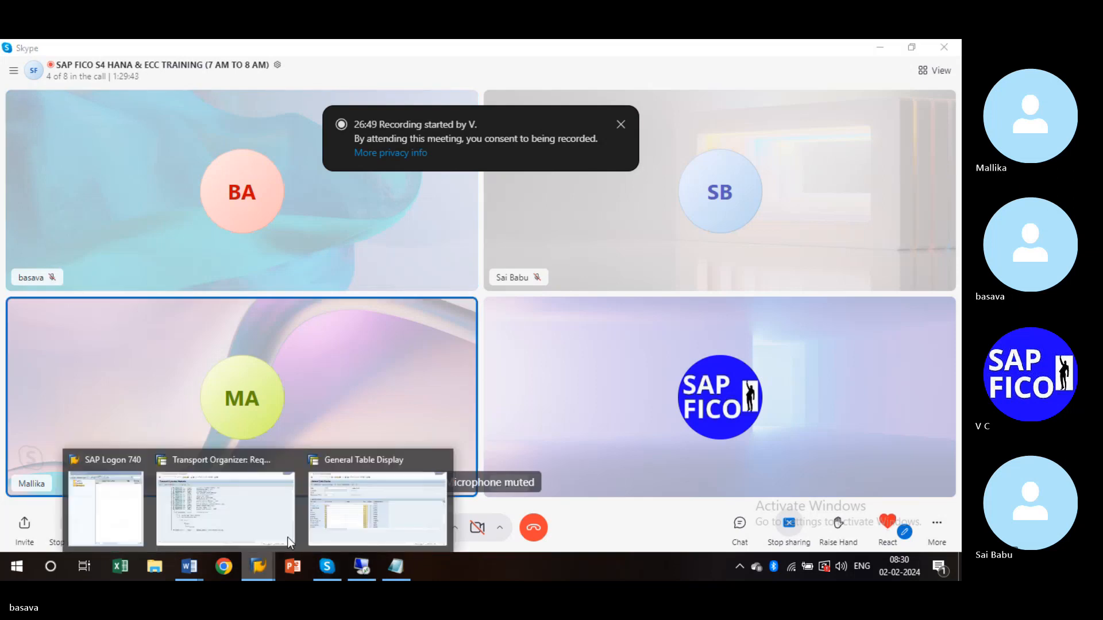
{"action": "left_click", "coordinate": [359, 519]}
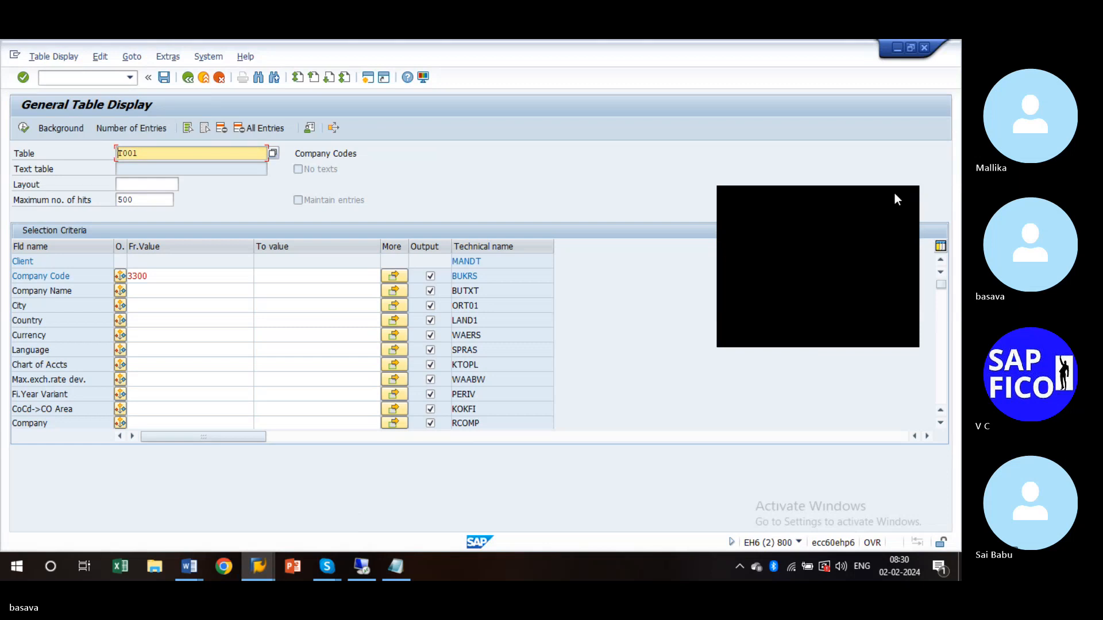
{"action": "left_click", "coordinate": [905, 199]}
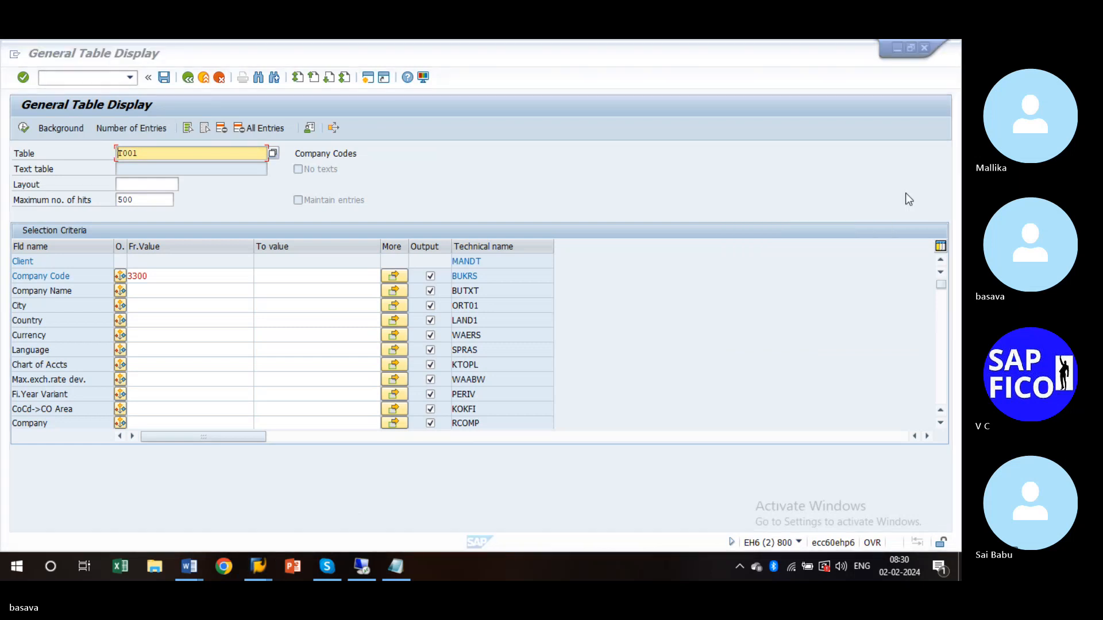
{"action": "left_click", "coordinate": [181, 278]}
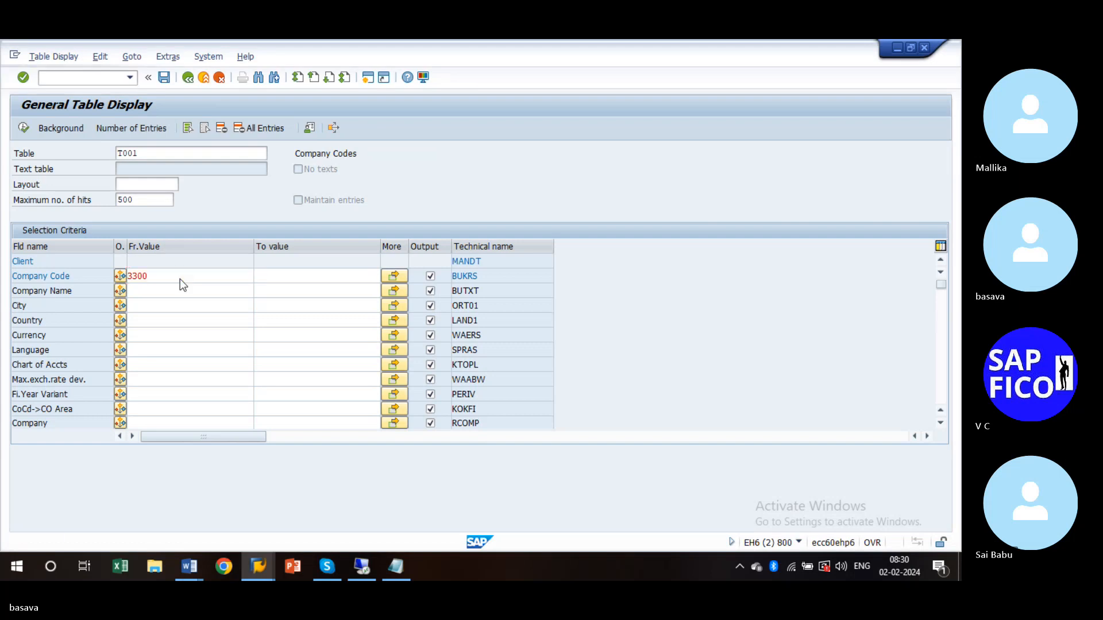
{"action": "key", "text": "F8"}
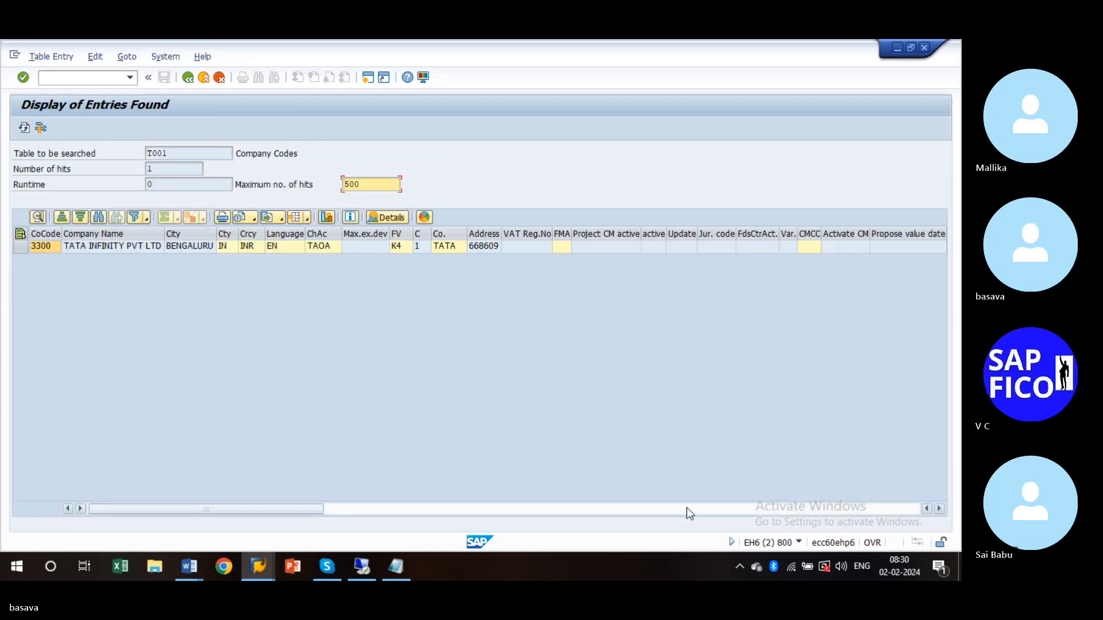
{"action": "left_click", "coordinate": [940, 509]}
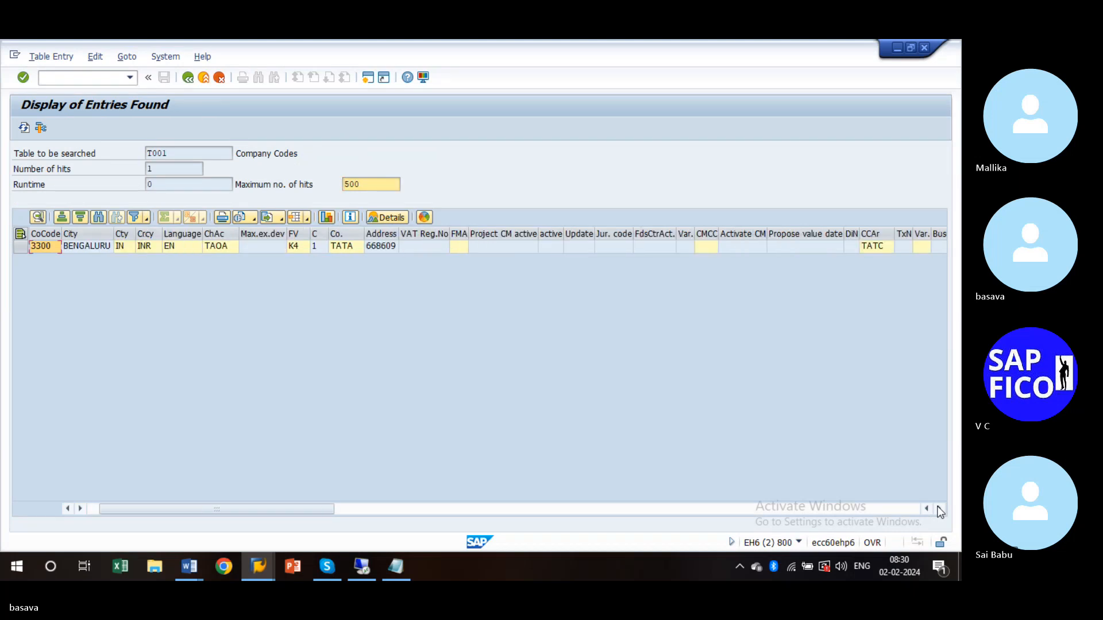
{"action": "left_click", "coordinate": [939, 509]}
{"action": "left_click", "coordinate": [939, 509]}
{"action": "left_click", "coordinate": [940, 509]}
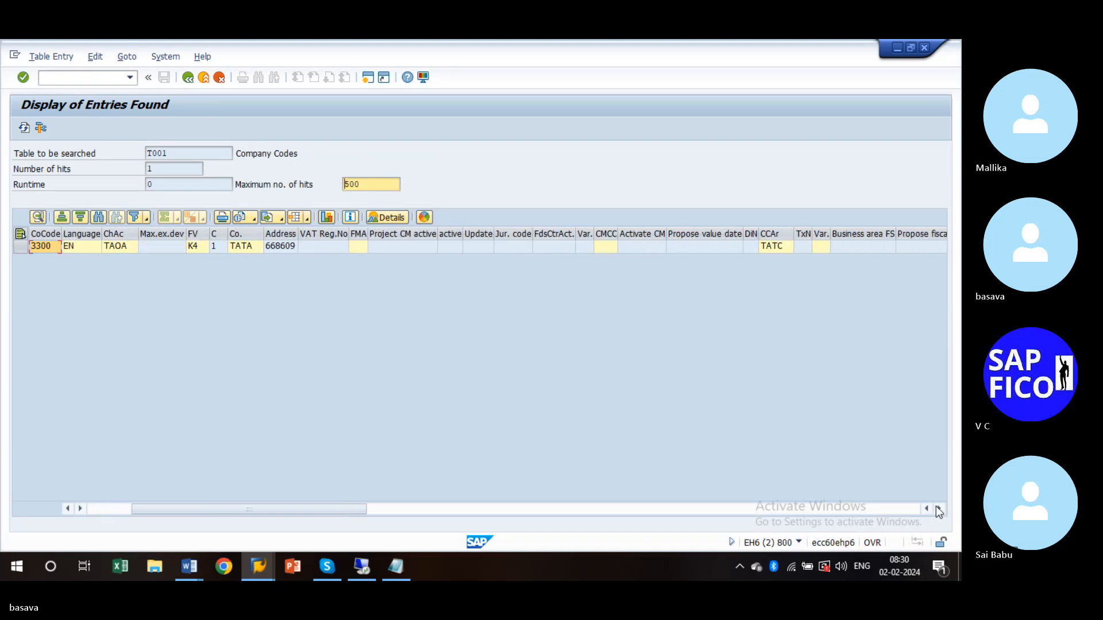
{"action": "left_click", "coordinate": [940, 509]}
{"action": "left_click", "coordinate": [939, 509]}
{"action": "left_click", "coordinate": [939, 509]}
{"action": "left_click", "coordinate": [940, 509]}
{"action": "left_click", "coordinate": [940, 509]}
{"action": "left_click", "coordinate": [940, 508]}
{"action": "left_click", "coordinate": [940, 509]}
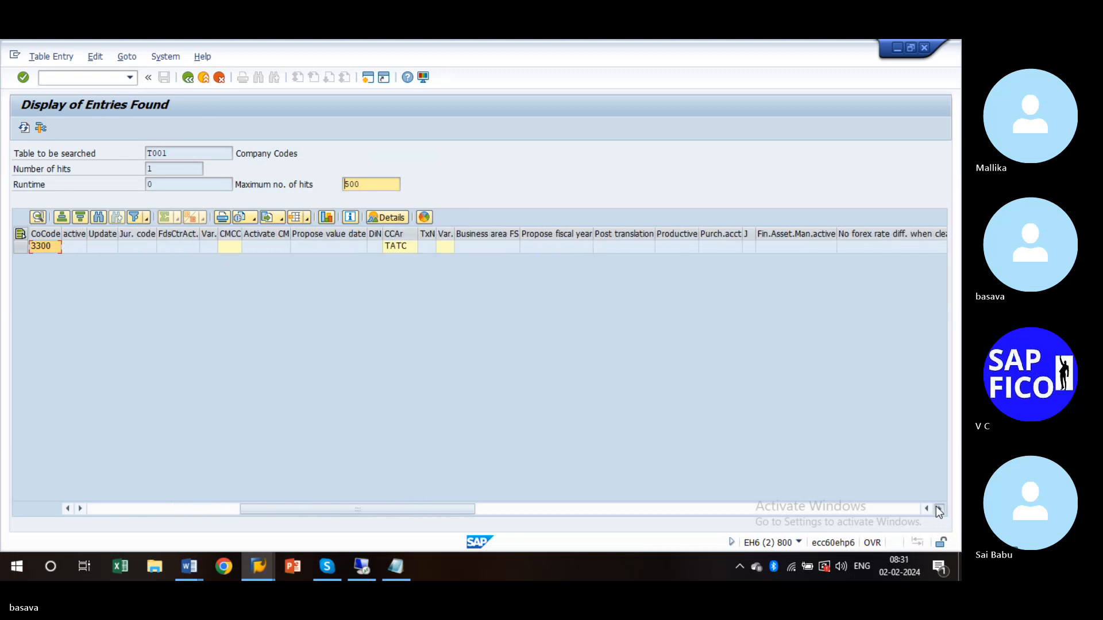
{"action": "left_click", "coordinate": [940, 509]}
{"action": "left_click", "coordinate": [939, 509]}
{"action": "left_click", "coordinate": [940, 508]}
{"action": "left_click", "coordinate": [940, 509]}
{"action": "left_click", "coordinate": [940, 509]}
{"action": "left_click", "coordinate": [940, 509]}
{"action": "left_click", "coordinate": [940, 509]}
{"action": "left_click", "coordinate": [940, 509]}
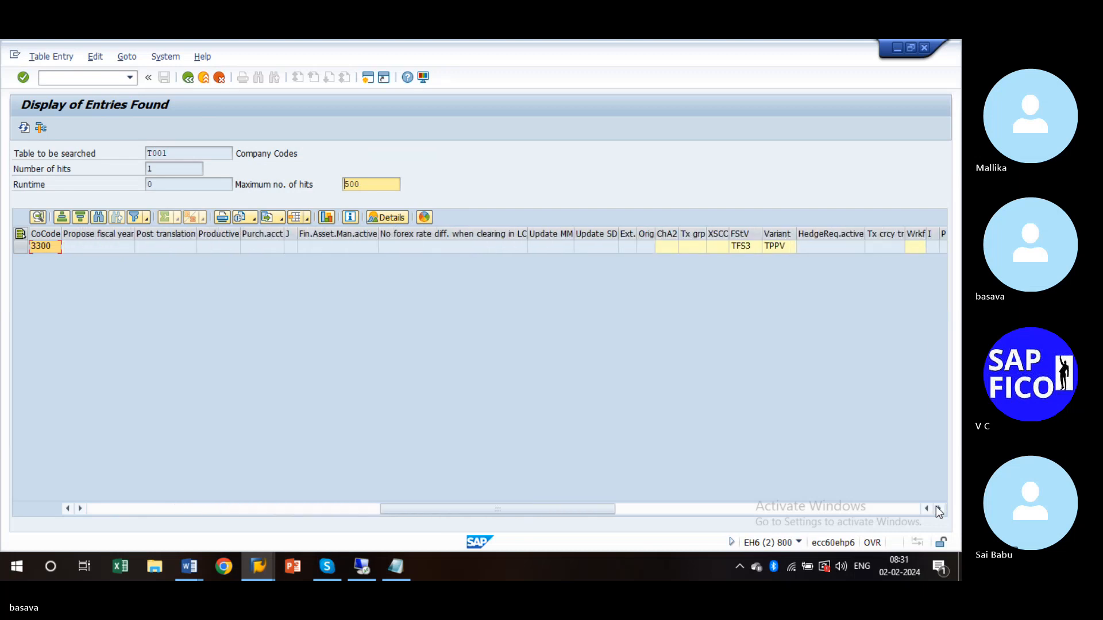
{"action": "left_click", "coordinate": [940, 509]}
{"action": "left_click", "coordinate": [939, 508]}
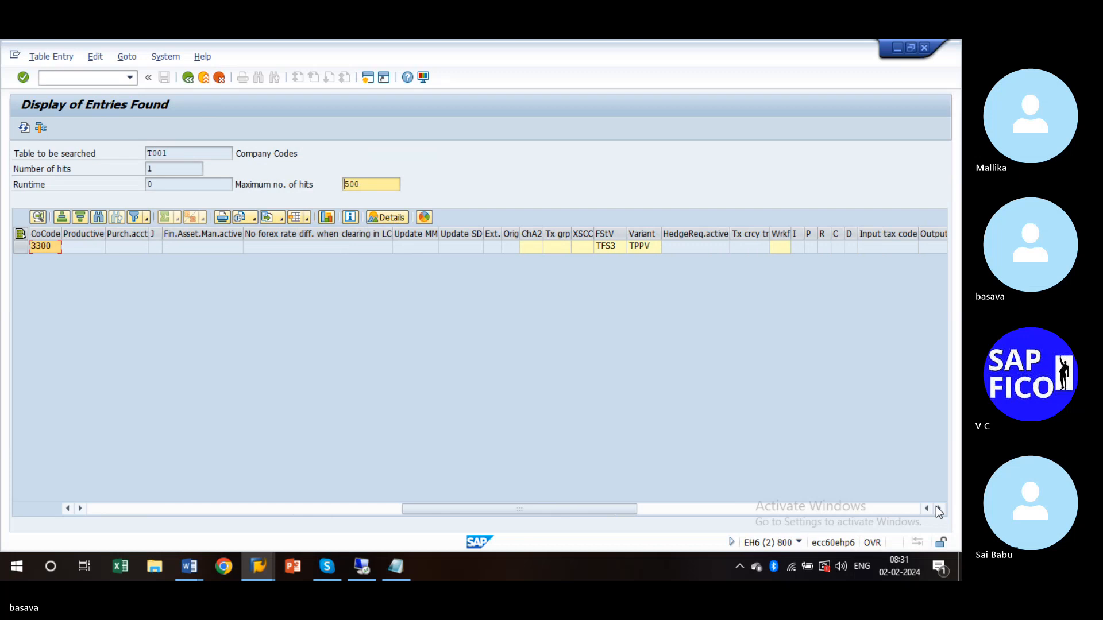
{"action": "left_click", "coordinate": [940, 509]}
{"action": "left_click", "coordinate": [939, 508]}
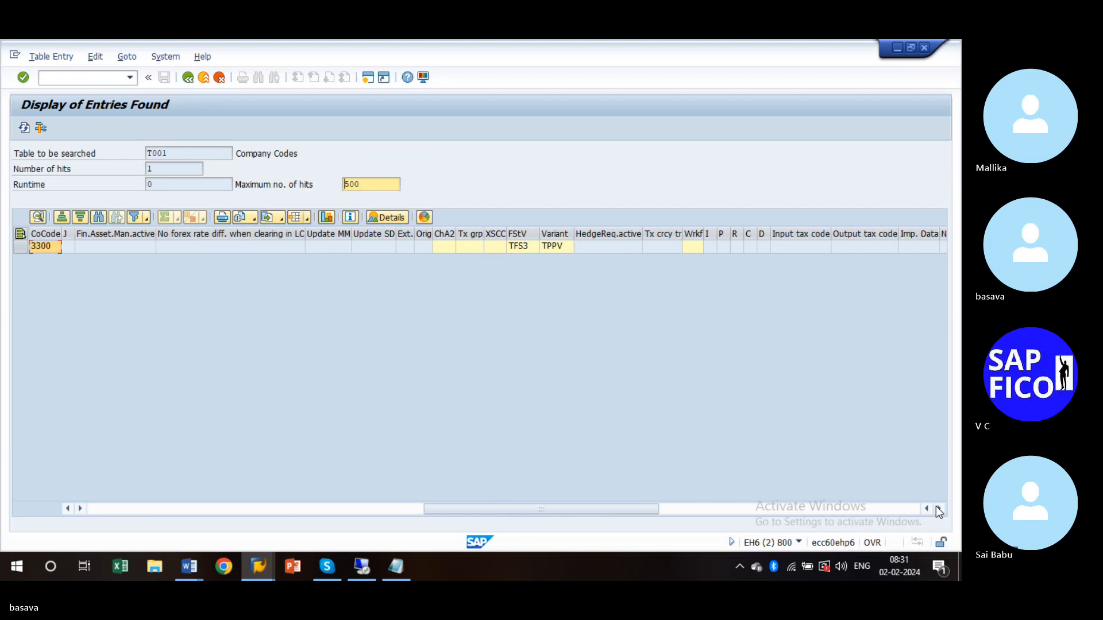
{"action": "left_click", "coordinate": [940, 509]}
{"action": "left_click", "coordinate": [940, 509]}
{"action": "left_click", "coordinate": [940, 509]}
{"action": "left_click", "coordinate": [939, 509]}
{"action": "left_click", "coordinate": [940, 509]}
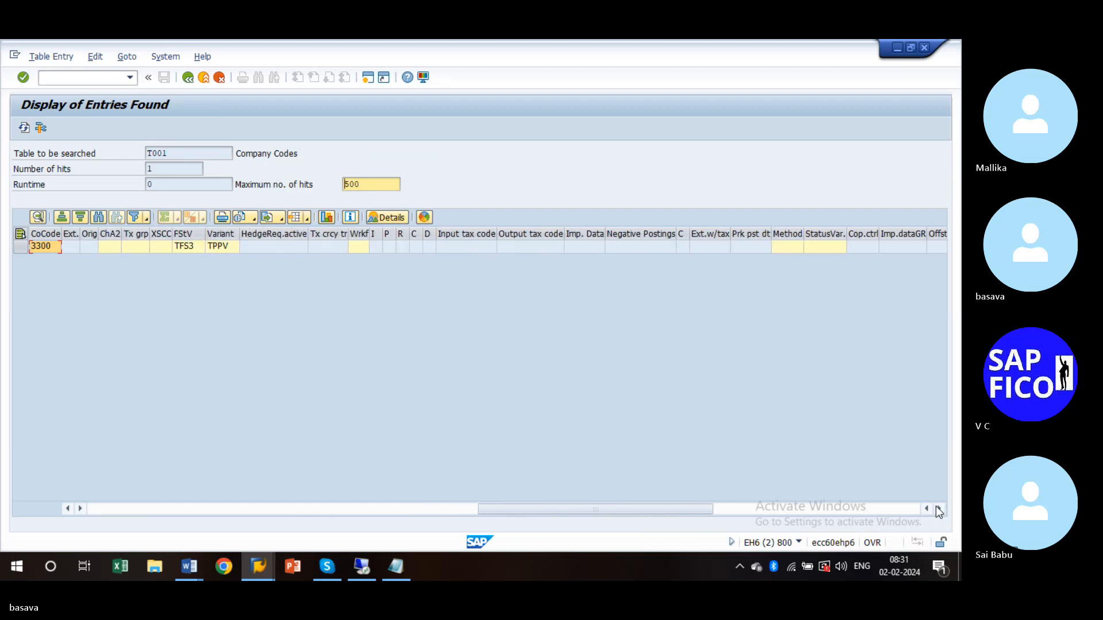
{"action": "left_click", "coordinate": [940, 509]}
{"action": "left_click", "coordinate": [939, 509]}
{"action": "left_click", "coordinate": [940, 509]}
{"action": "left_click", "coordinate": [939, 509]}
{"action": "left_click", "coordinate": [939, 509]}
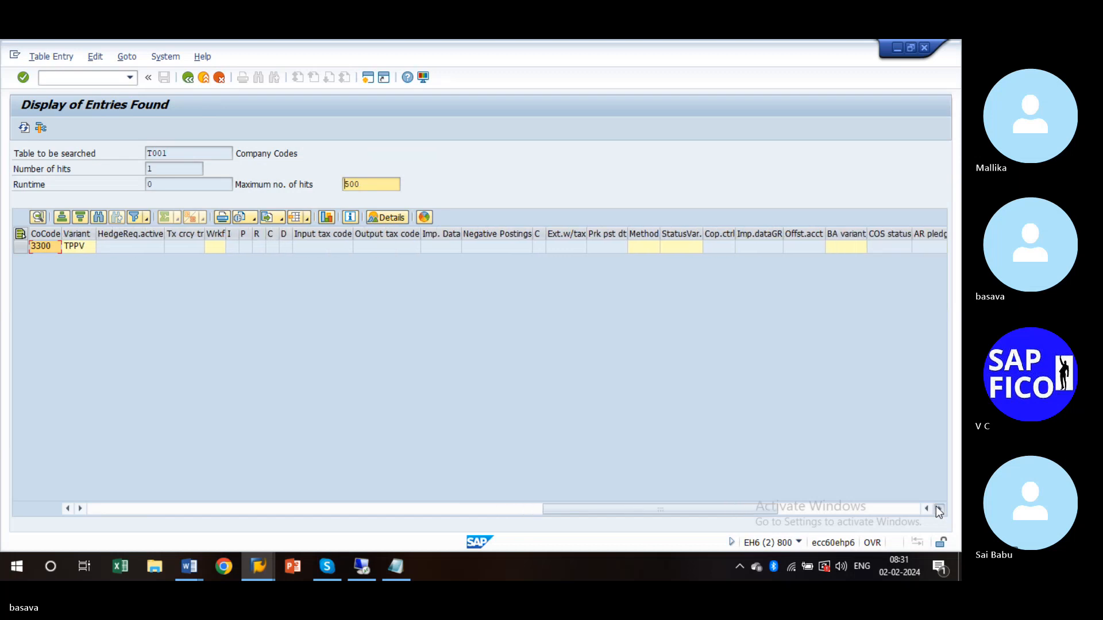
{"action": "left_click", "coordinate": [940, 509]}
{"action": "left_click", "coordinate": [940, 509]}
{"action": "left_click", "coordinate": [940, 509]}
{"action": "left_click", "coordinate": [940, 509]}
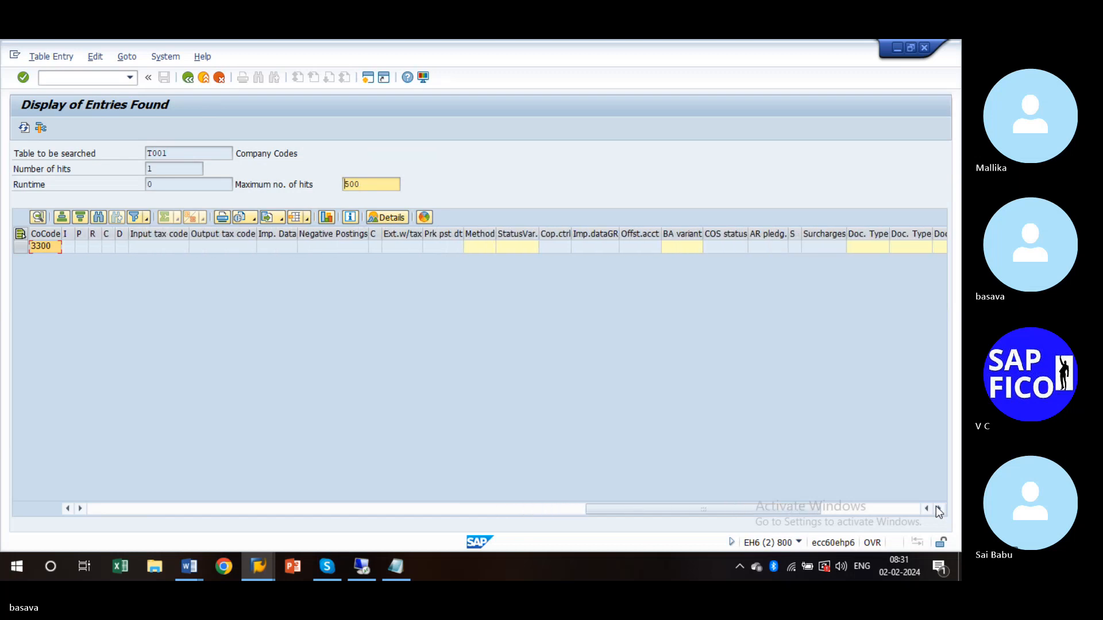
{"action": "left_click", "coordinate": [940, 509]}
{"action": "left_click", "coordinate": [939, 509]}
{"action": "left_click", "coordinate": [940, 509]}
{"action": "left_click", "coordinate": [940, 509]}
{"action": "left_click", "coordinate": [940, 509]}
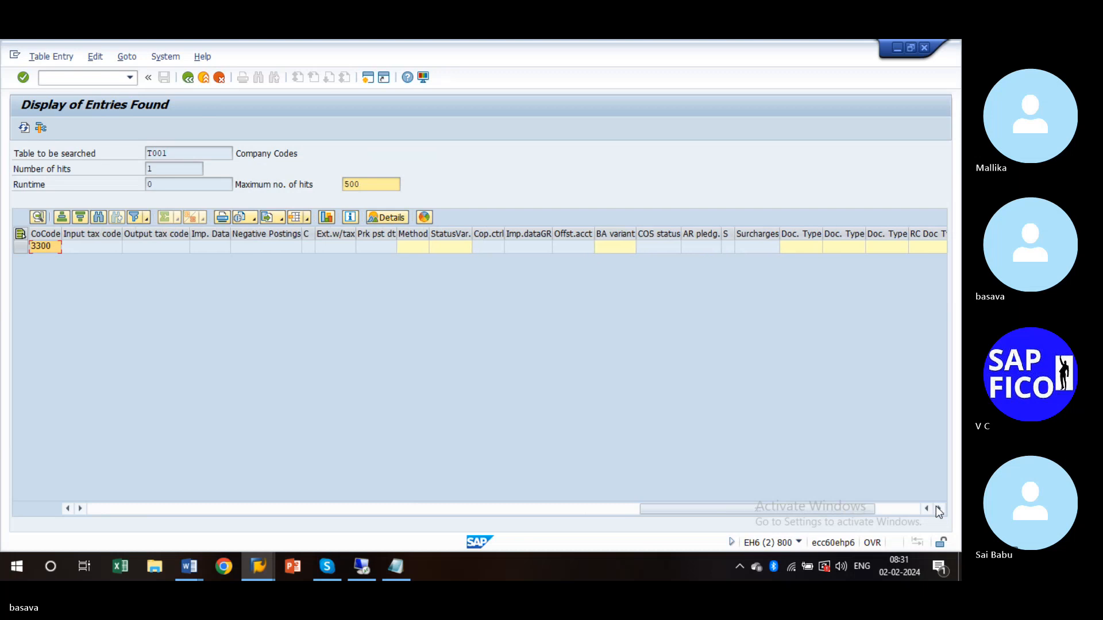
{"action": "left_click", "coordinate": [940, 509]}
{"action": "left_click", "coordinate": [940, 509]}
{"action": "left_click", "coordinate": [940, 509]}
{"action": "left_click", "coordinate": [939, 509]}
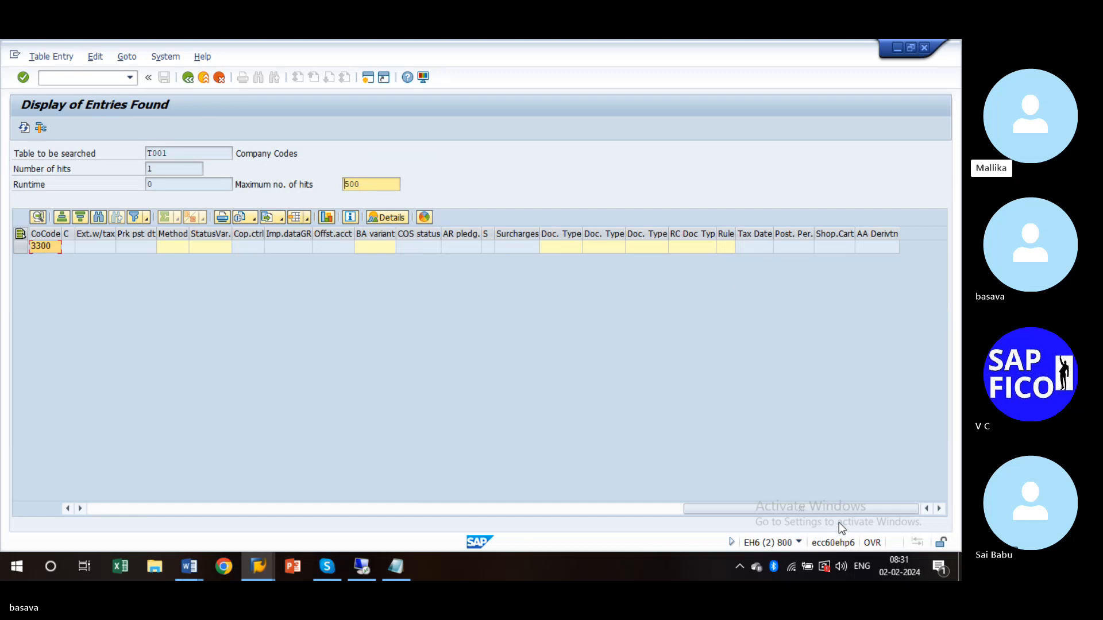
{"action": "left_click_drag", "start_coordinate": [743, 505], "coordinate": [110, 479]}
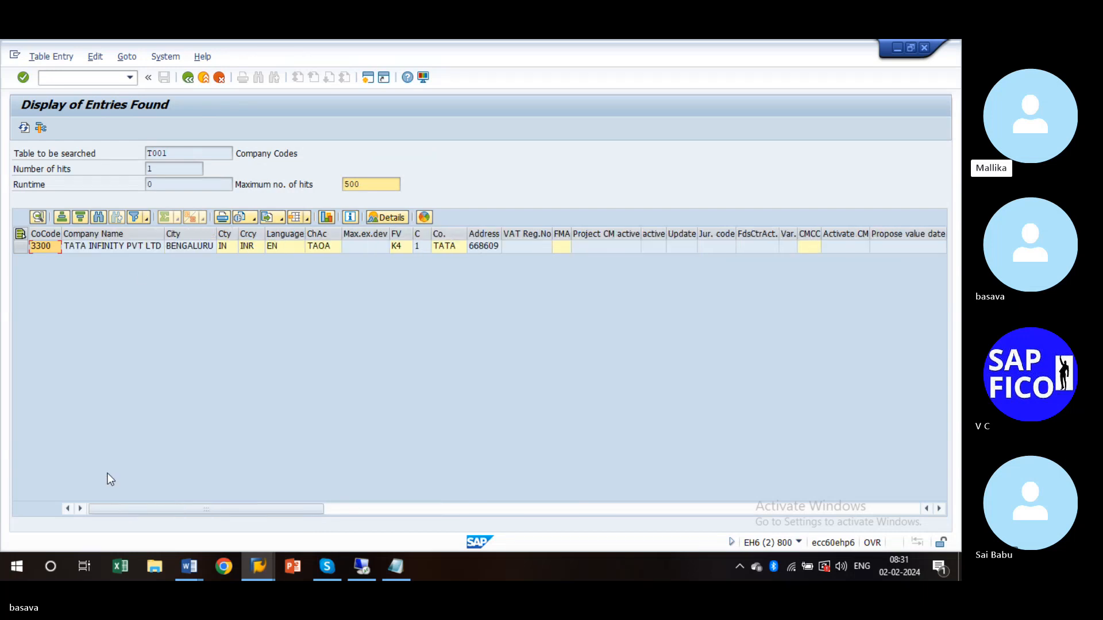
{"action": "double_click", "coordinate": [49, 247]}
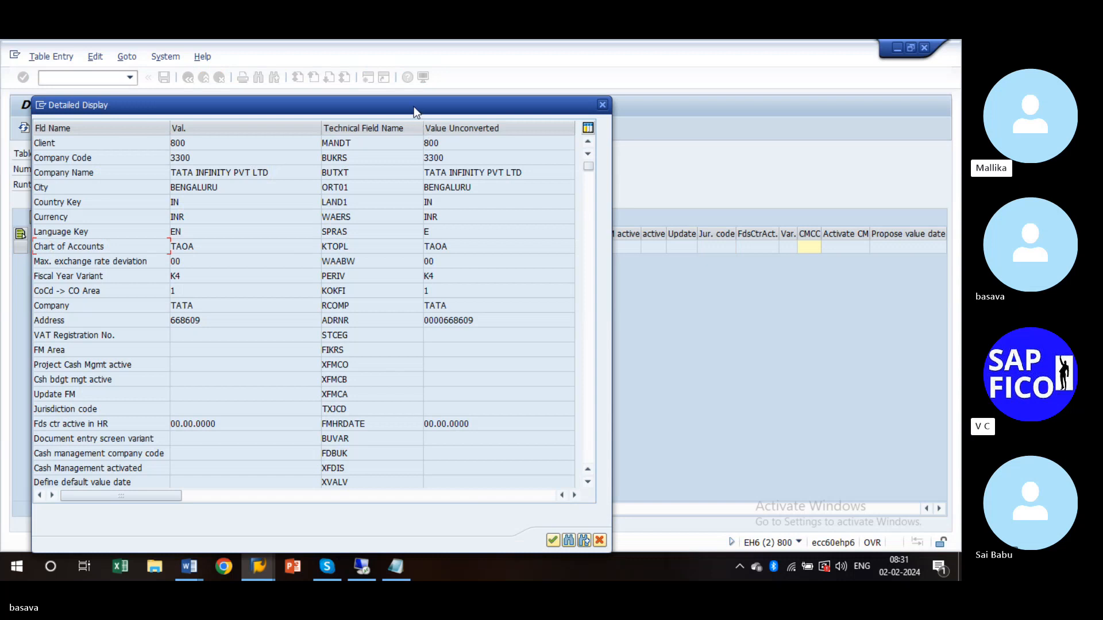
{"action": "left_click_drag", "start_coordinate": [413, 106], "coordinate": [546, 52]}
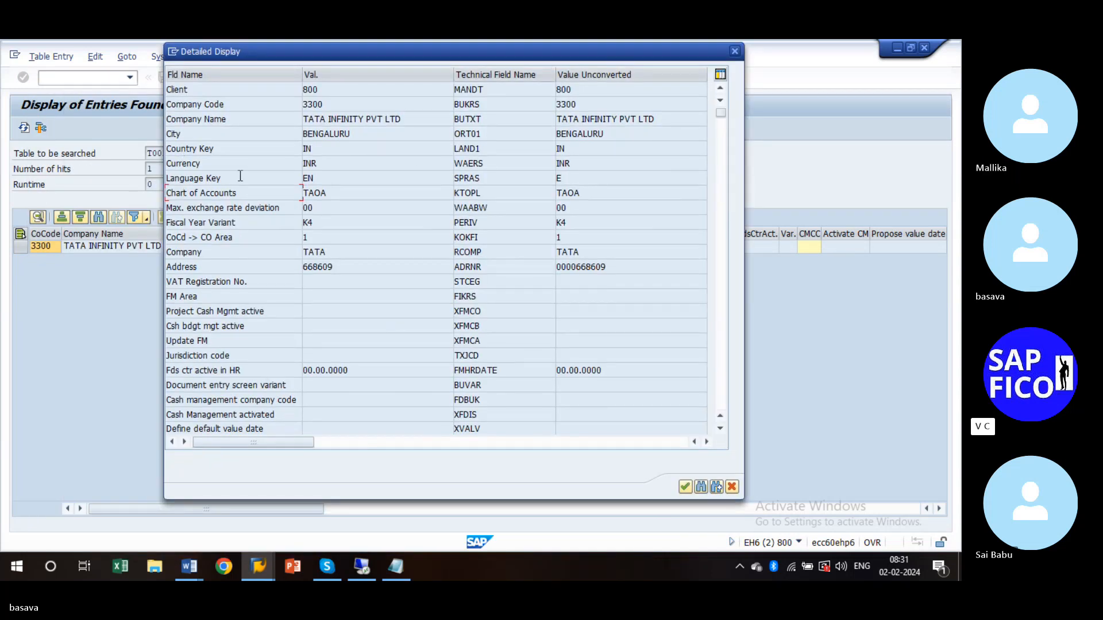
{"action": "left_click", "coordinate": [733, 50]}
{"action": "mouse_move", "coordinate": [259, 567]}
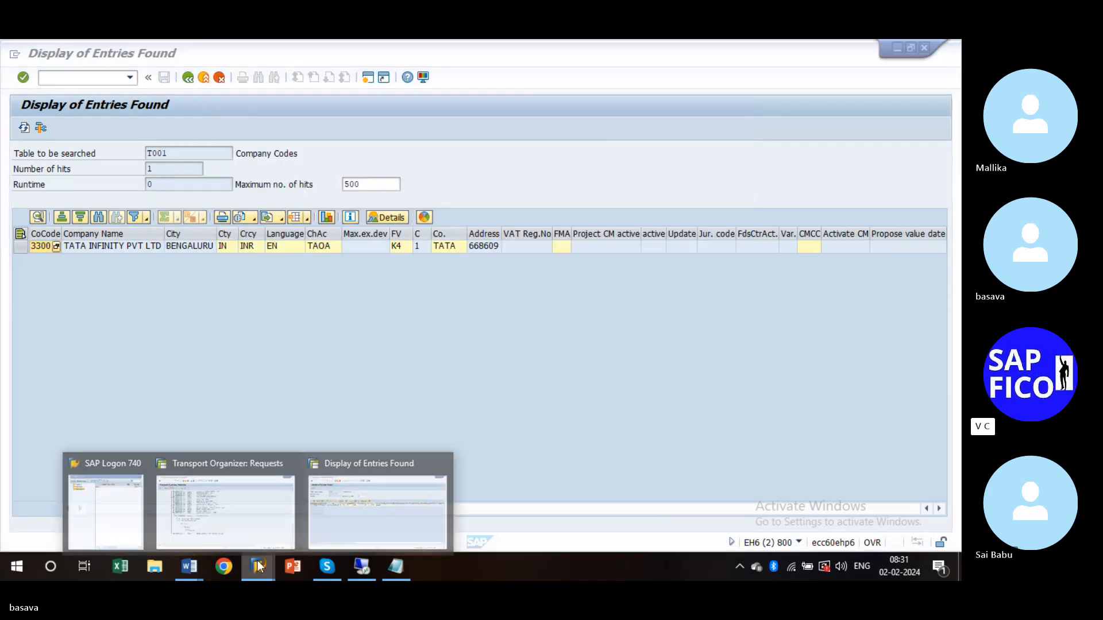
- Display transport request EH6K901339 from the Transport Organizer request list
{"action": "left_click", "coordinate": [231, 510]}
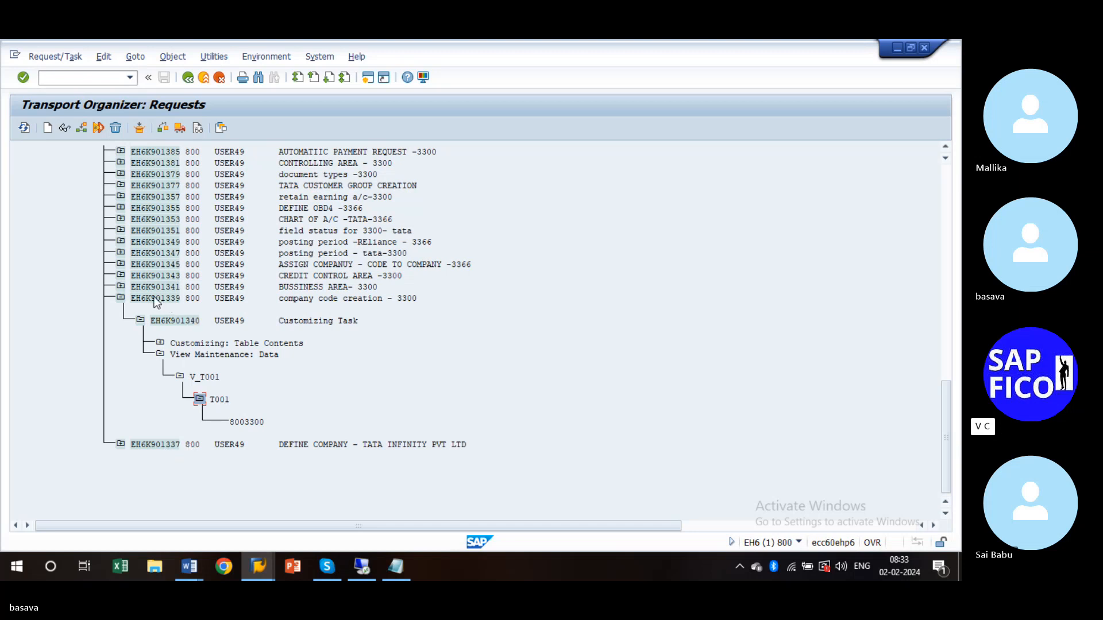
{"action": "left_click", "coordinate": [133, 298]}
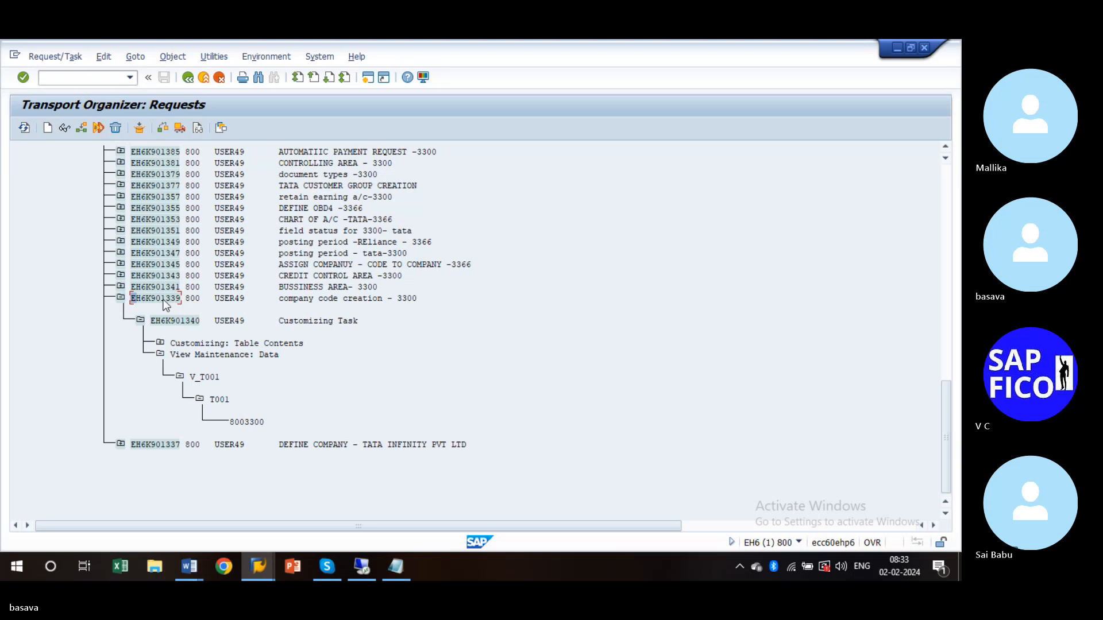
{"action": "double_click", "coordinate": [179, 298]}
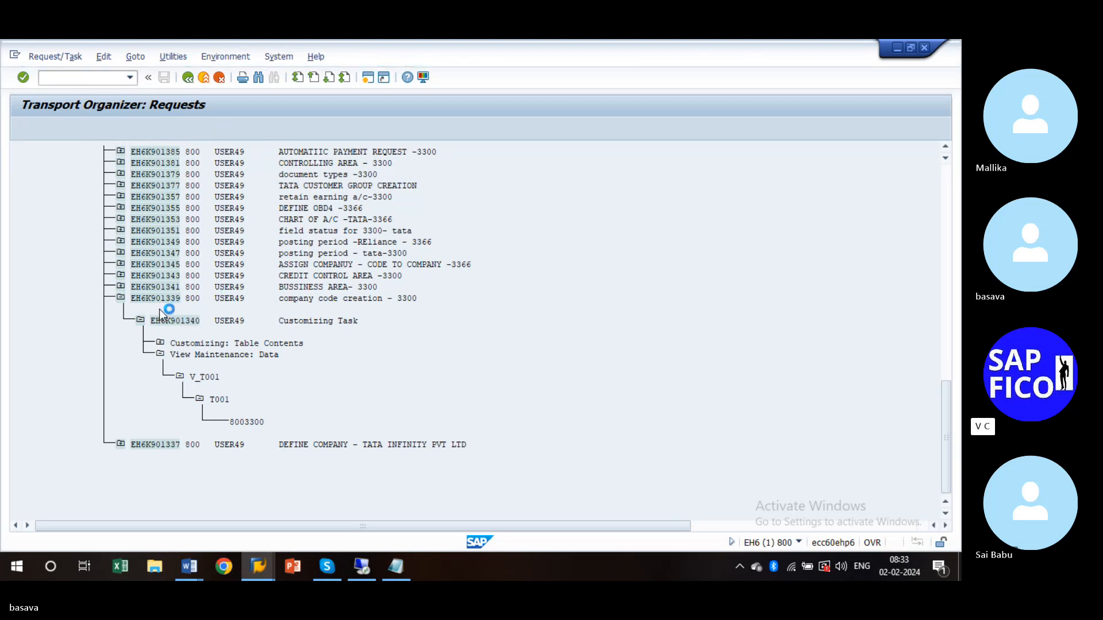
{"action": "left_click", "coordinate": [192, 274]}
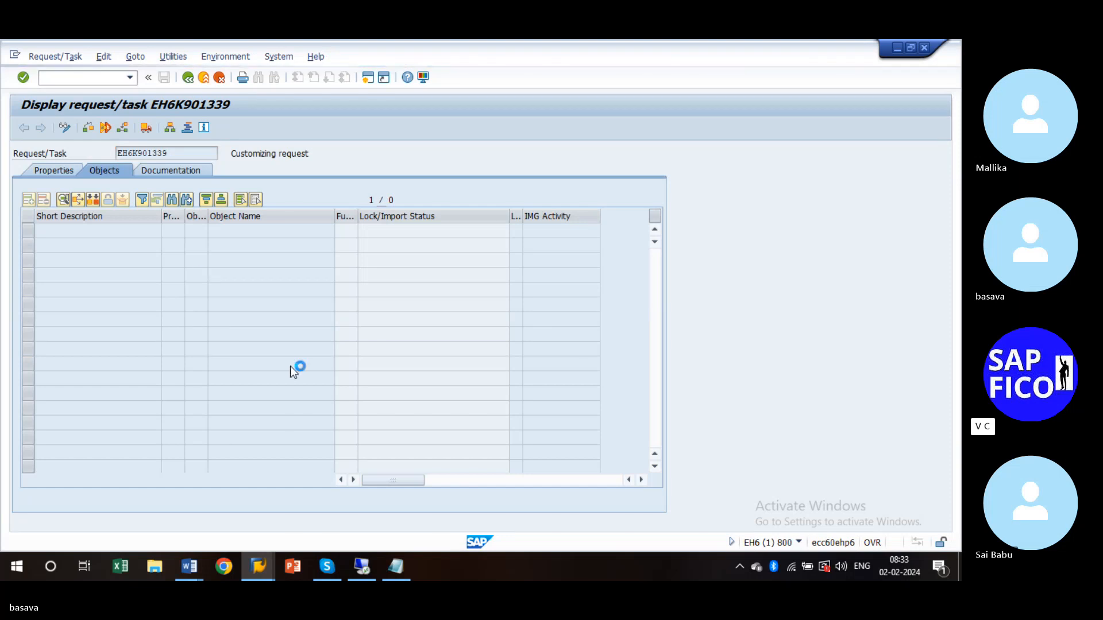
{"action": "left_click", "coordinate": [398, 574]}
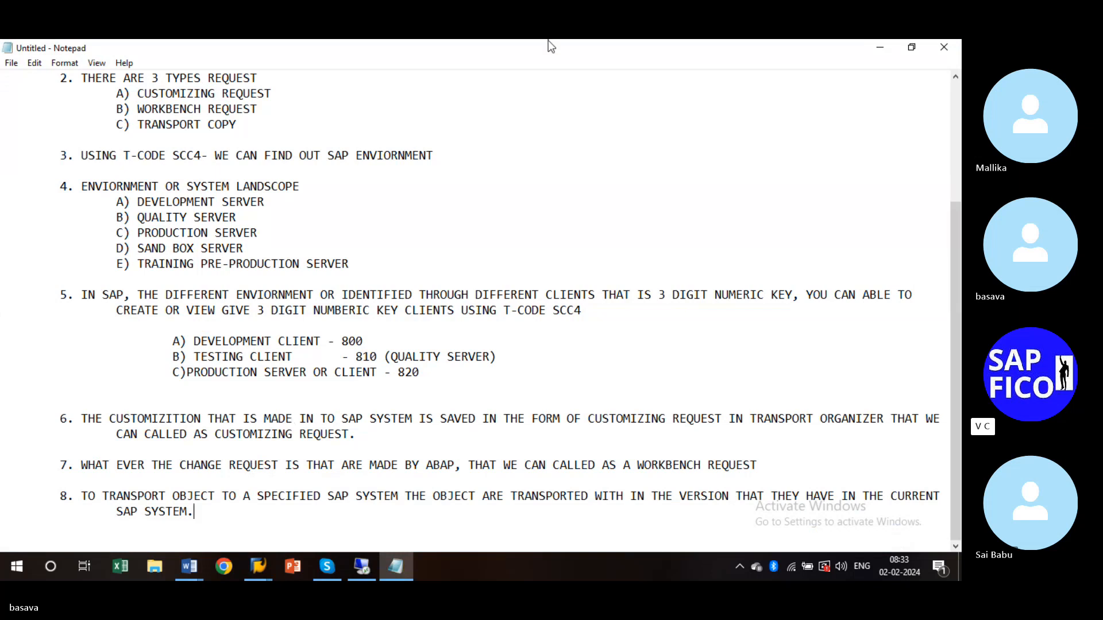
- Type request number EH6K901339 after the TRANSPORT COPY line, checking it against SAP
{"action": "left_click", "coordinate": [580, 124]}
{"action": "type", "text": "e"}
{"action": "key", "text": "BackSpace"}
{"action": "type", "text": "CH"}
{"action": "key", "text": "BackSpace"}
{"action": "key", "text": "BackSpace"}
{"action": "type", "text": "ECH"}
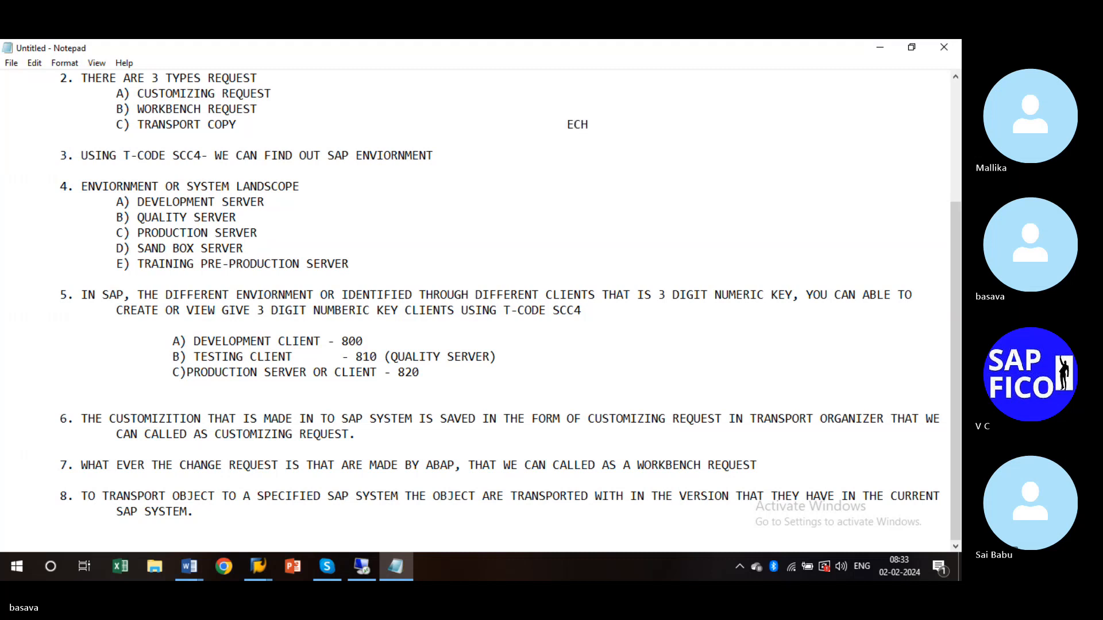
{"action": "key", "text": "alt+Tab"}
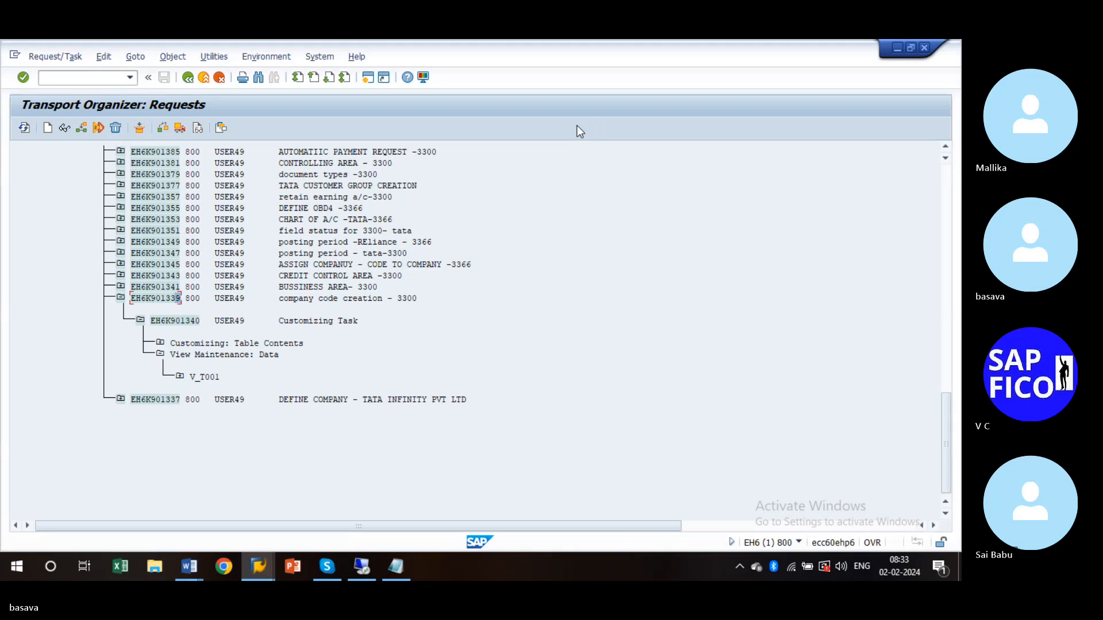
{"action": "key", "text": "alt+Tab"}
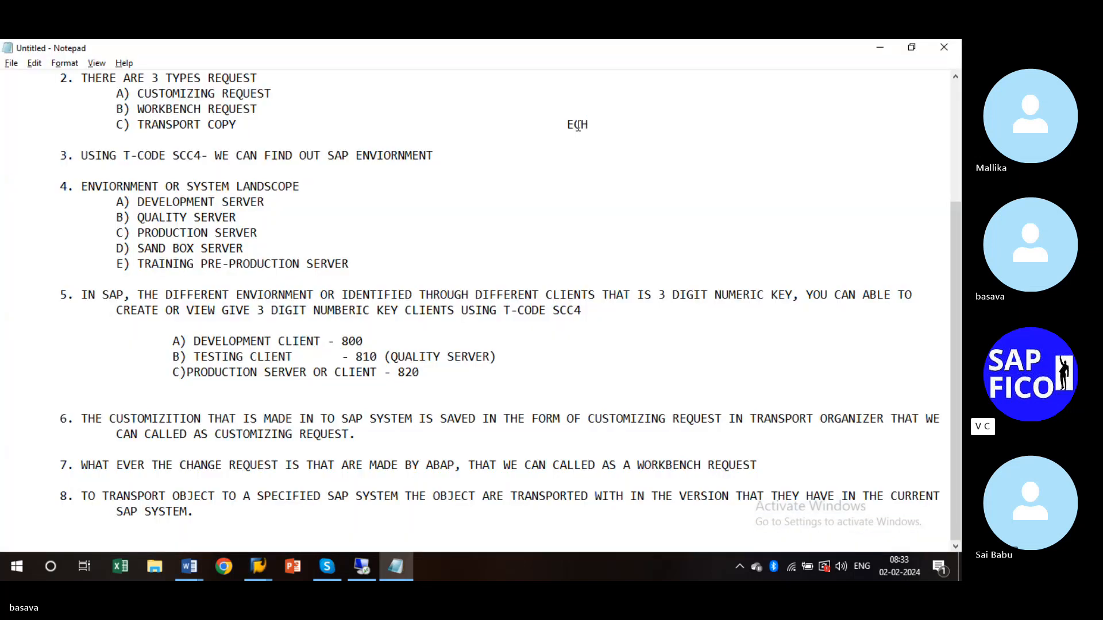
{"action": "key", "text": "BackSpace"}
{"action": "key", "text": "BackSpace"}
{"action": "type", "text": "H6K"}
{"action": "key", "text": "alt+Tab"}
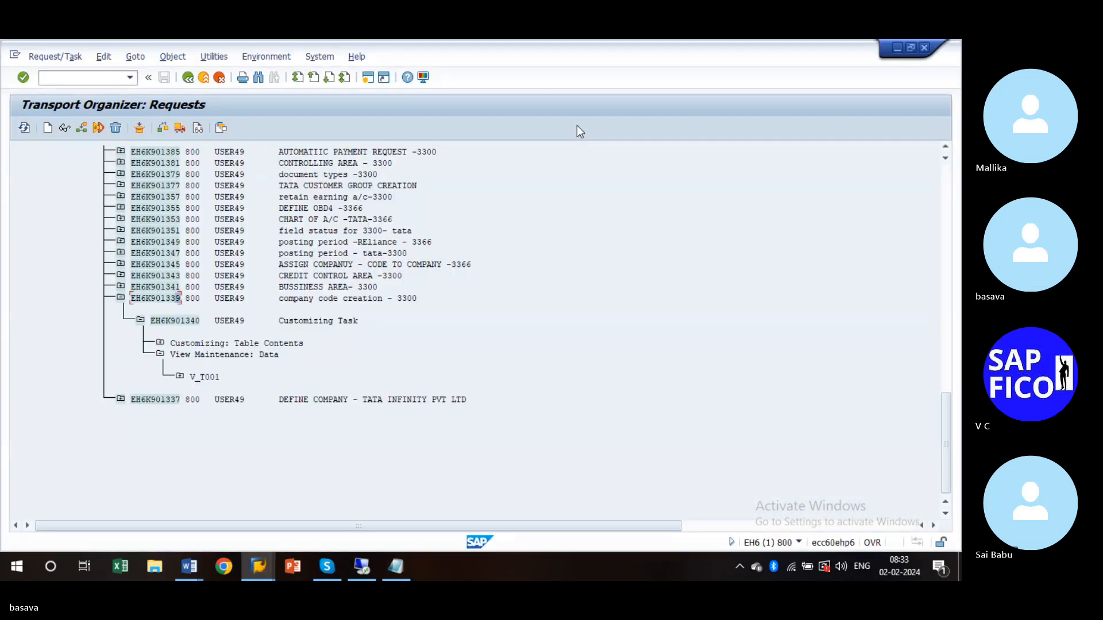
{"action": "key", "text": "alt+Tab"}
{"action": "type", "text": "90"}
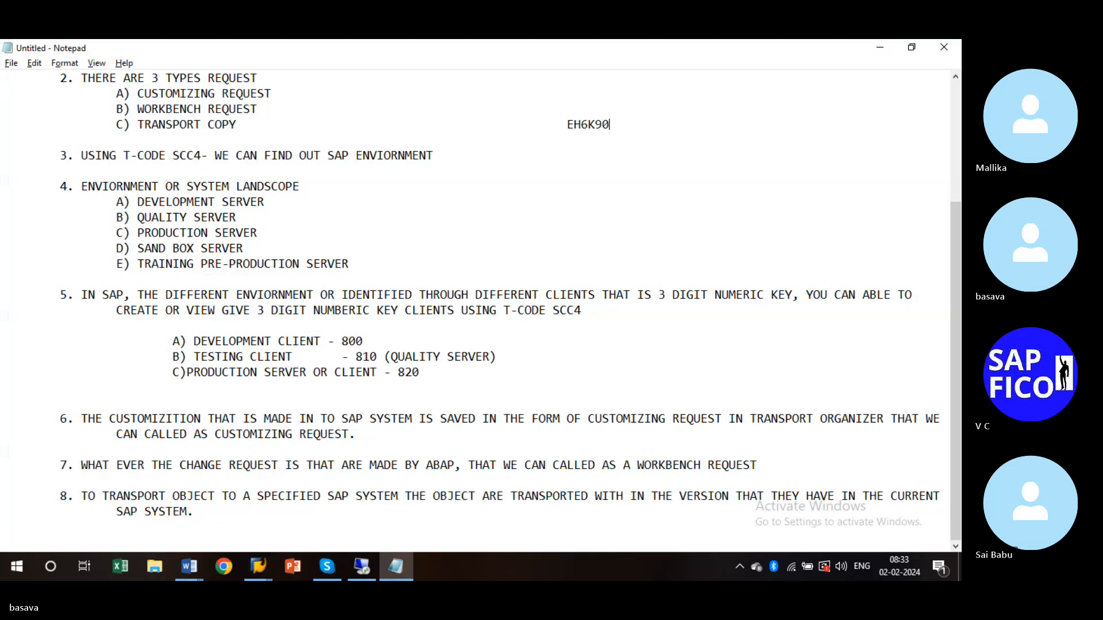
{"action": "type", "text": "1339"}
{"action": "key", "text": "alt+Tab"}
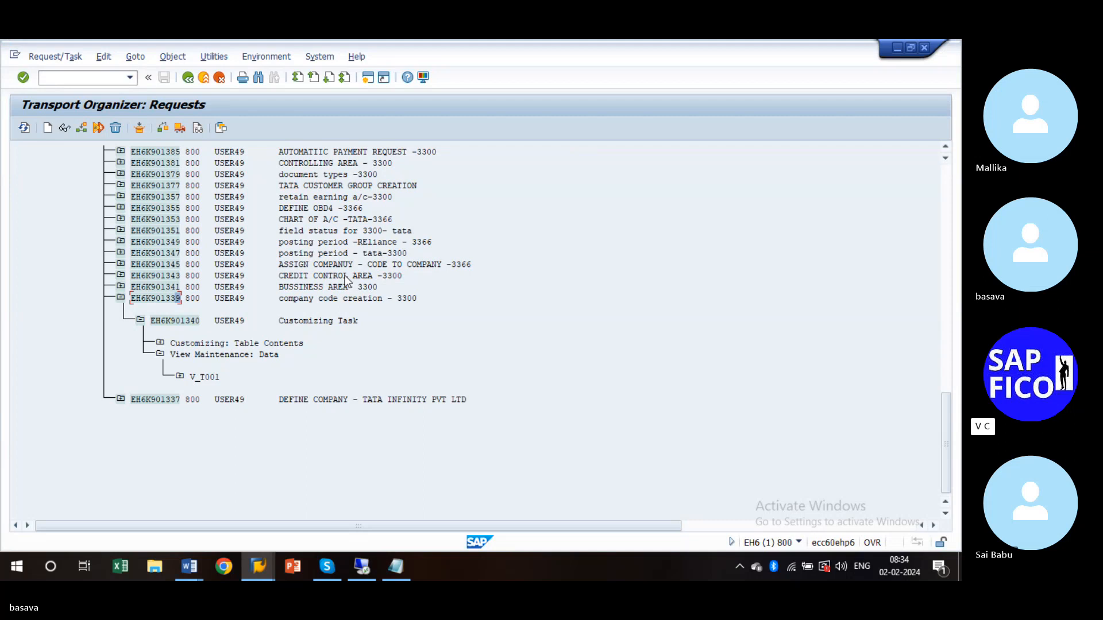
{"action": "key", "text": "alt+Tab"}
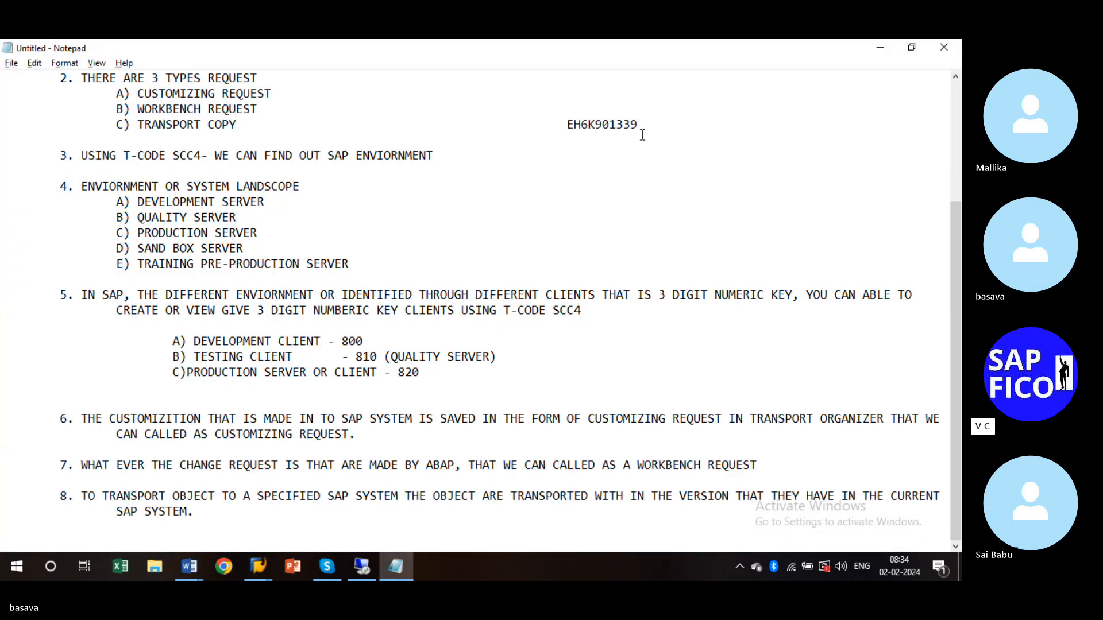
{"action": "key", "text": "alt+Tab"}
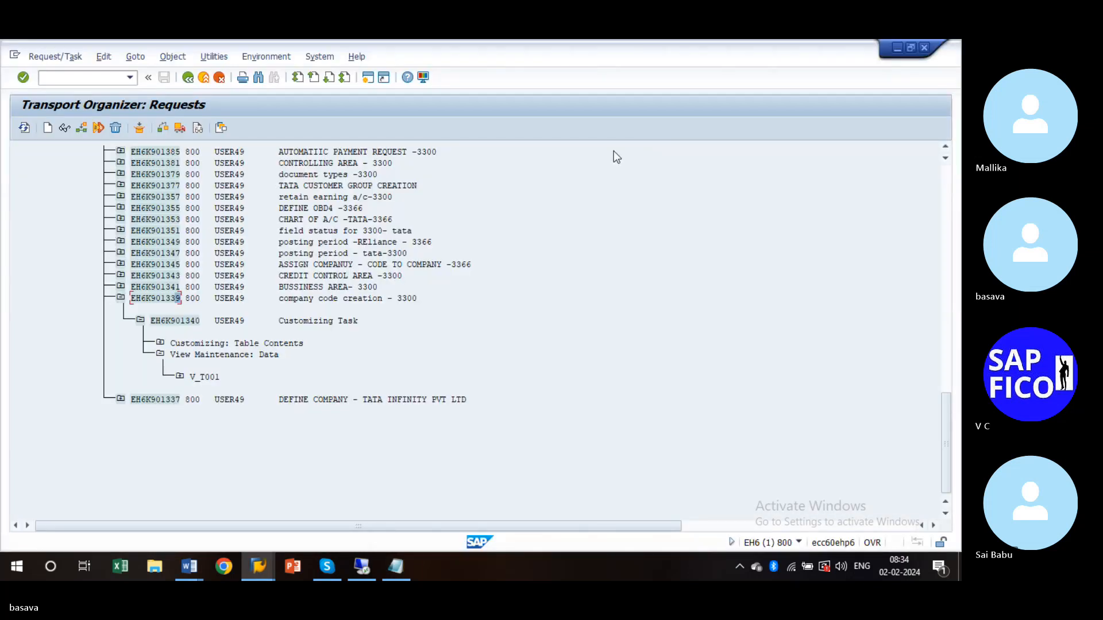
{"action": "key", "text": "alt+Tab"}
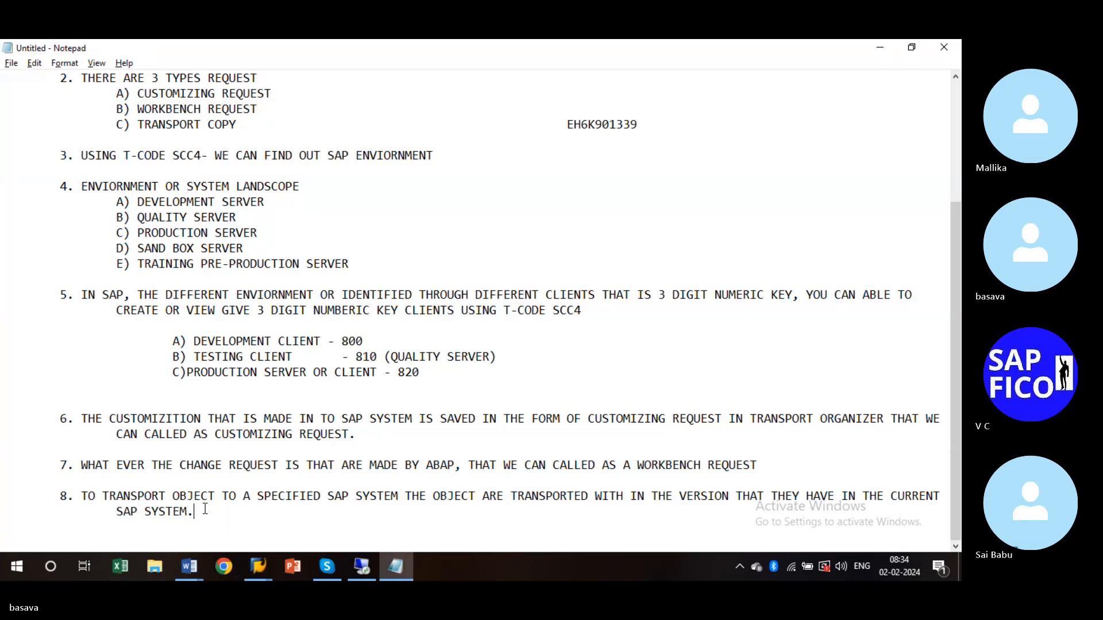
- Add point 9: CUSTOMIZING REQUEST FOR COMPANY CODE "EH6K901339", moving the number into the quotes
{"action": "key", "text": "Return"}
{"action": "key", "text": "Return"}
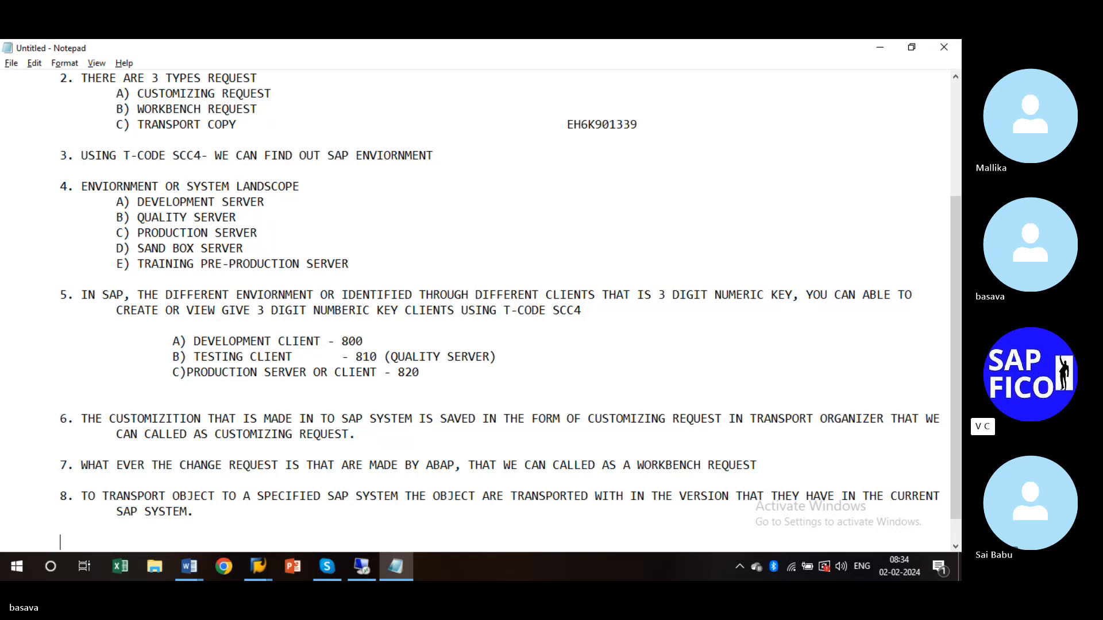
{"action": "type", "text": "9. CUSTOMIZIN"}
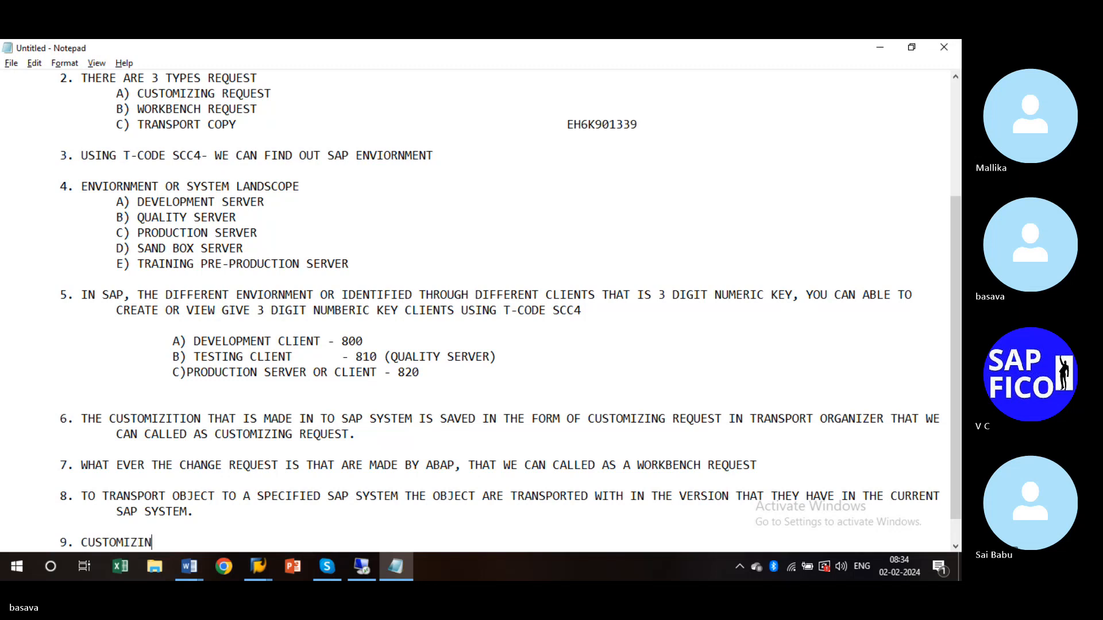
{"action": "type", "text": "G REQUEST FO"}
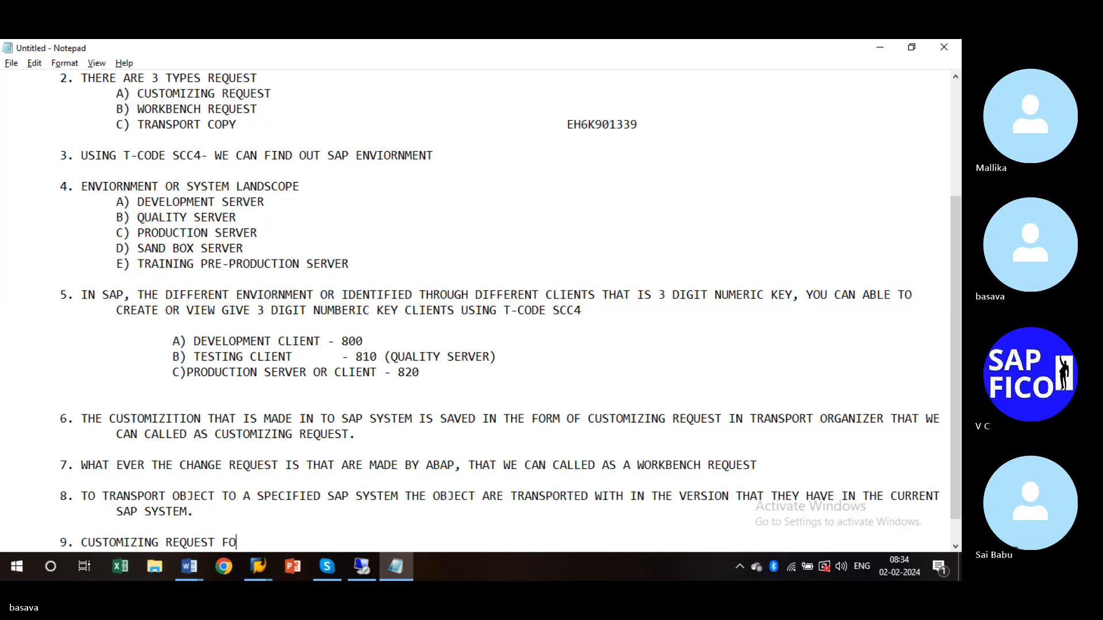
{"action": "type", "text": "R COMPANY CODE "}
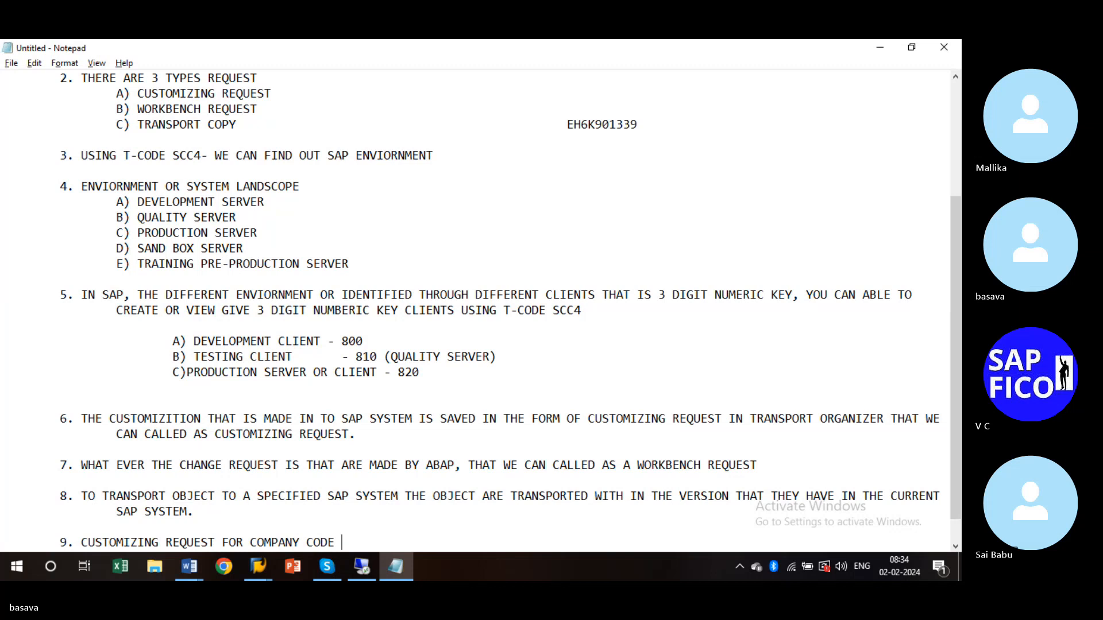
{"action": "type", "text": "\""}
{"action": "double_click", "coordinate": [575, 137]}
{"action": "left_click_drag", "start_coordinate": [638, 124], "coordinate": [566, 125]}
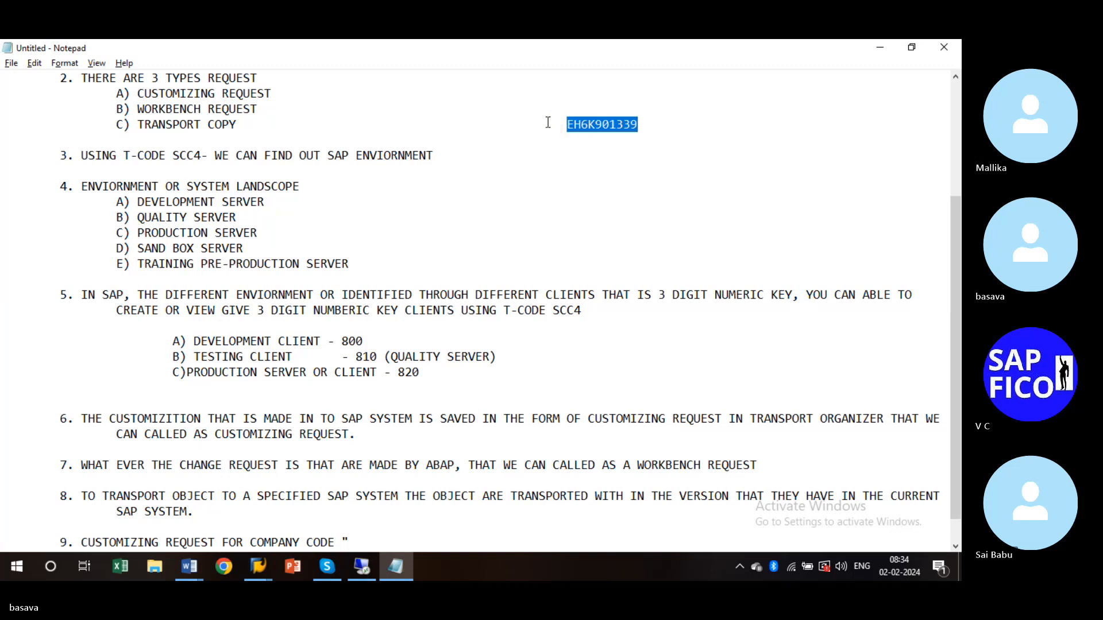
{"action": "key", "text": "ctrl+x"}
{"action": "left_click", "coordinate": [344, 542]}
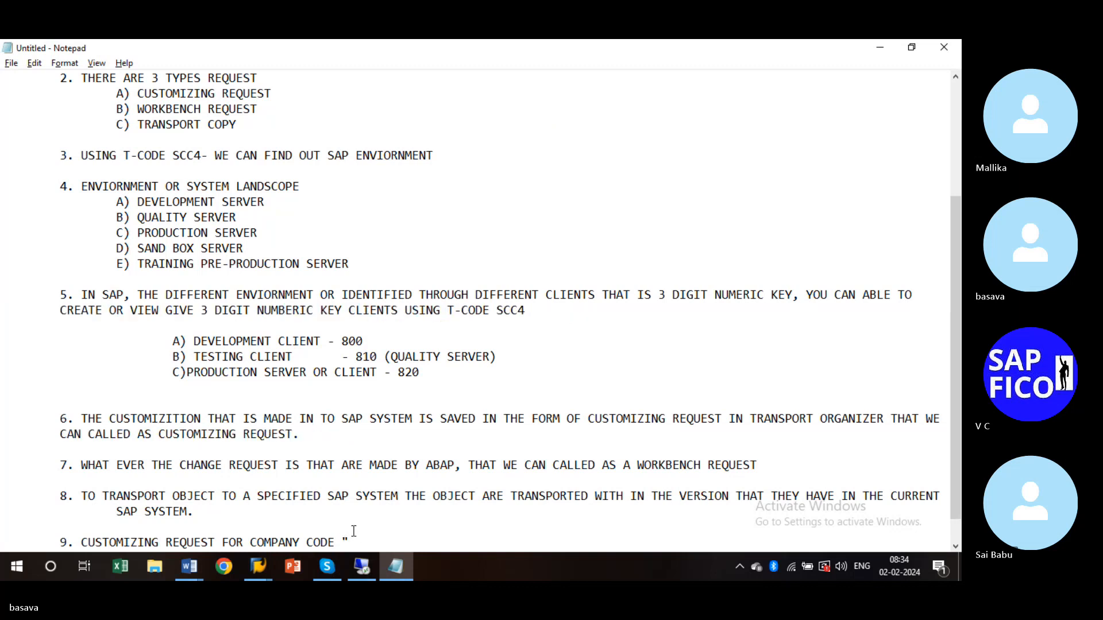
{"action": "key", "text": "ctrl+v"}
{"action": "type", "text": "\""}
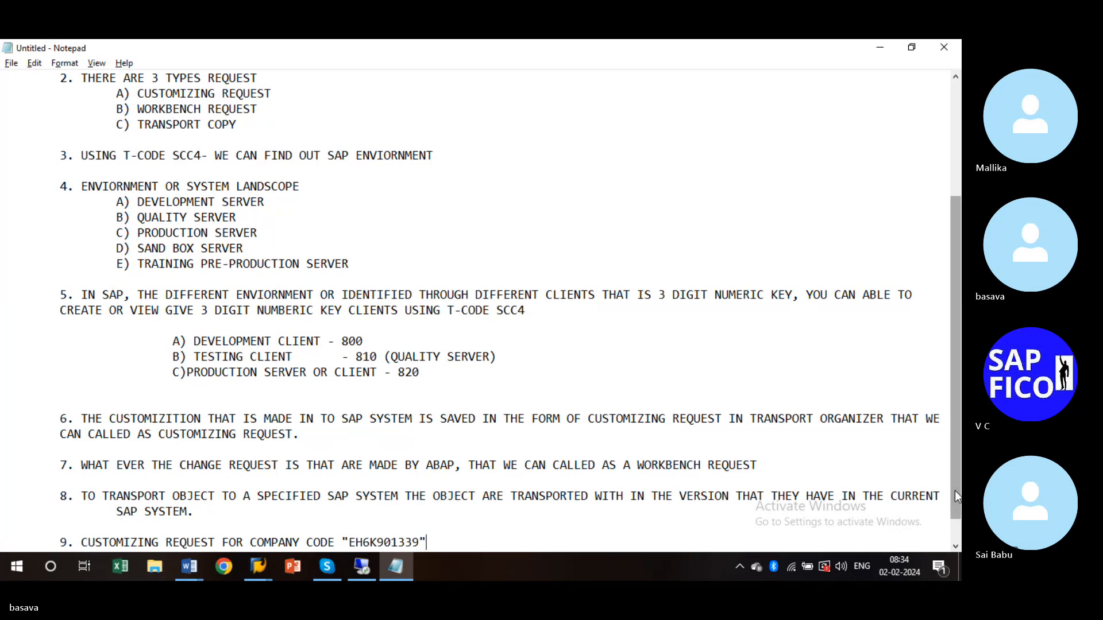
{"action": "left_click_drag", "start_coordinate": [954, 493], "coordinate": [954, 515]}
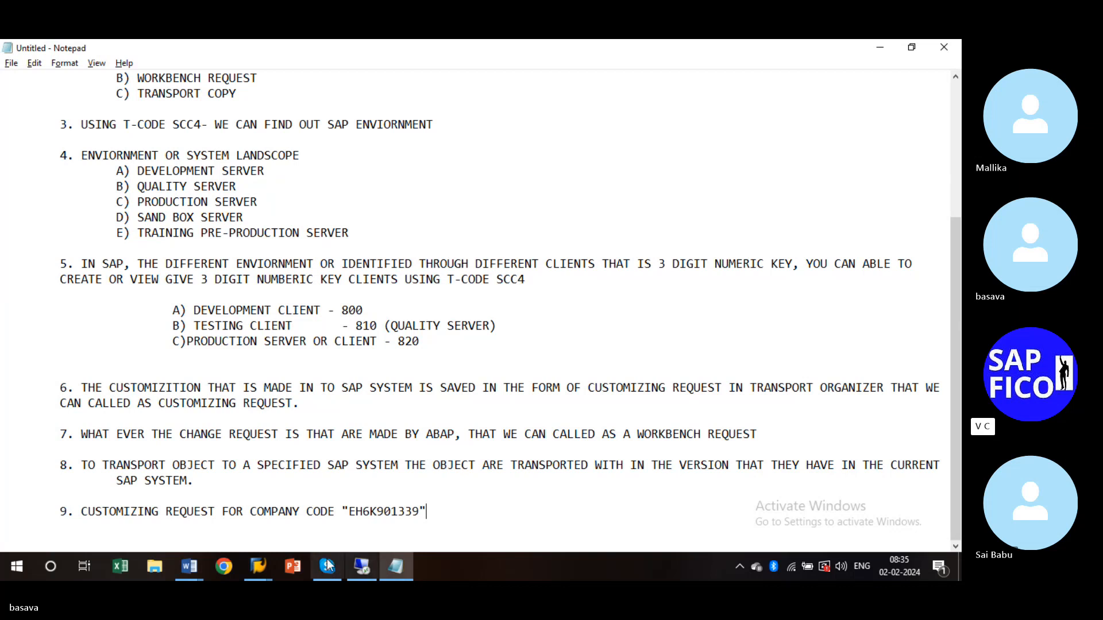
- Exit the Transport Organizer request list session
{"action": "left_click", "coordinate": [268, 565]}
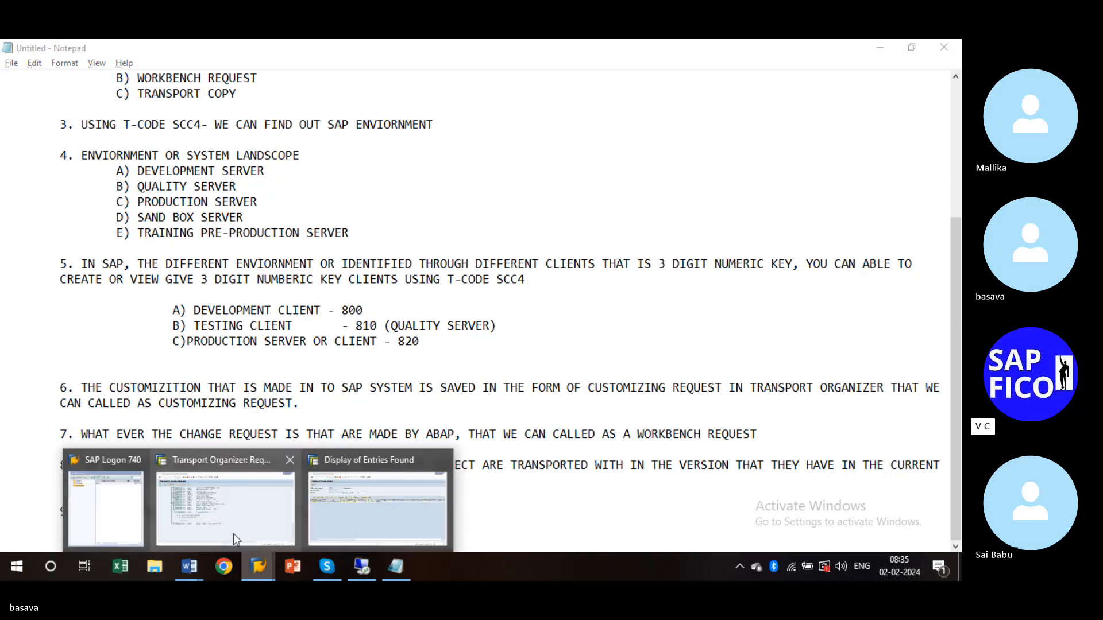
{"action": "left_click", "coordinate": [233, 533]}
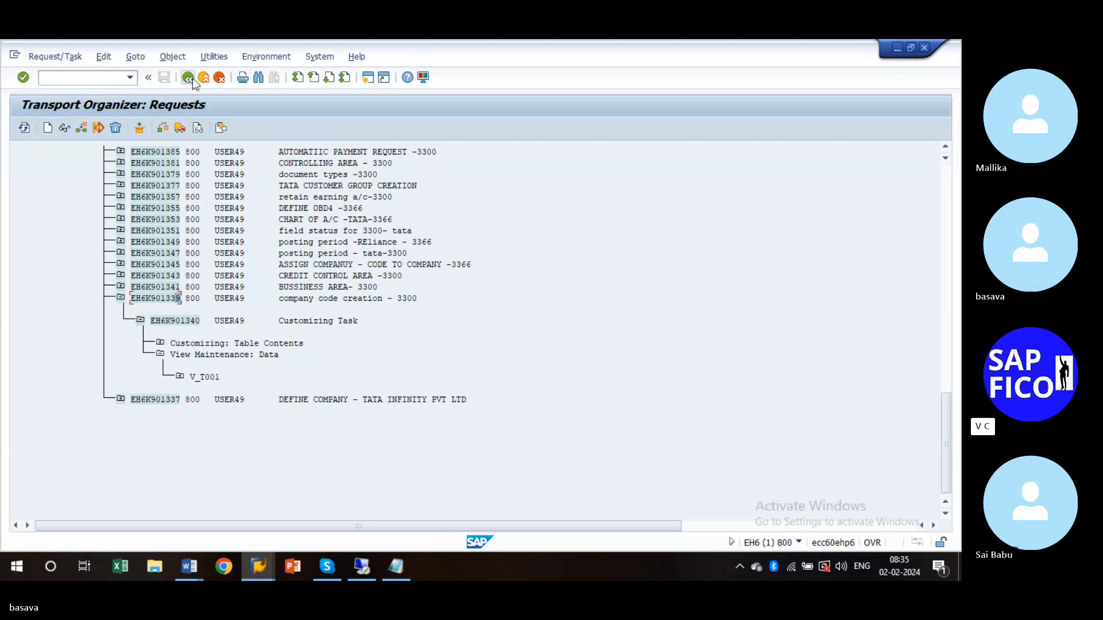
{"action": "left_click", "coordinate": [207, 77]}
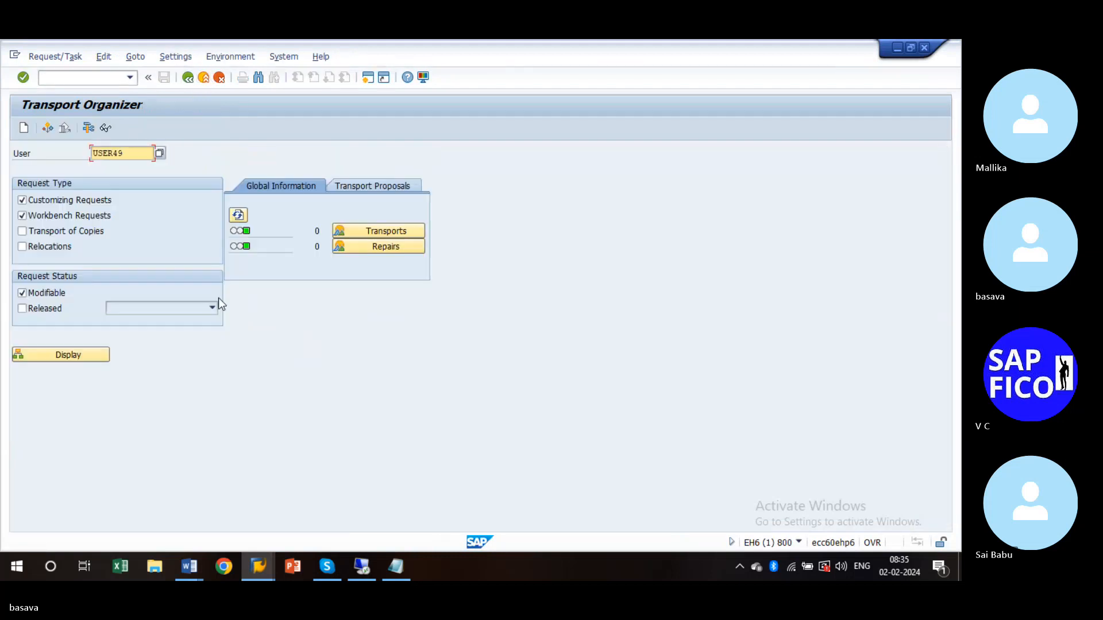
{"action": "left_click", "coordinate": [205, 79]}
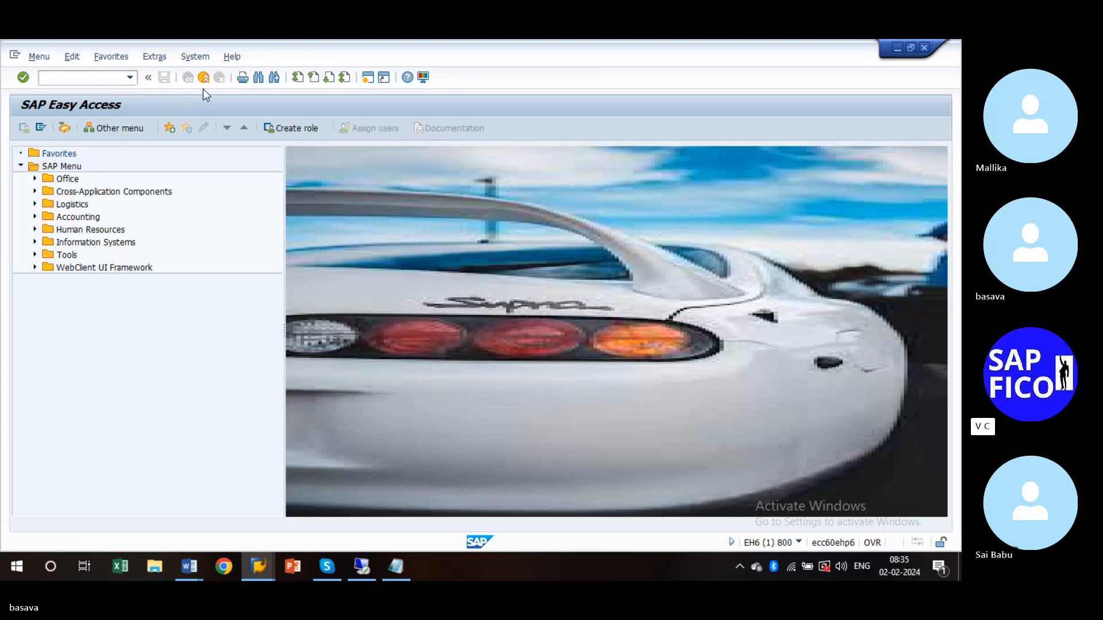
- Back out of the company code table display to Easy Access and trigger log off
{"action": "left_click", "coordinate": [396, 566]}
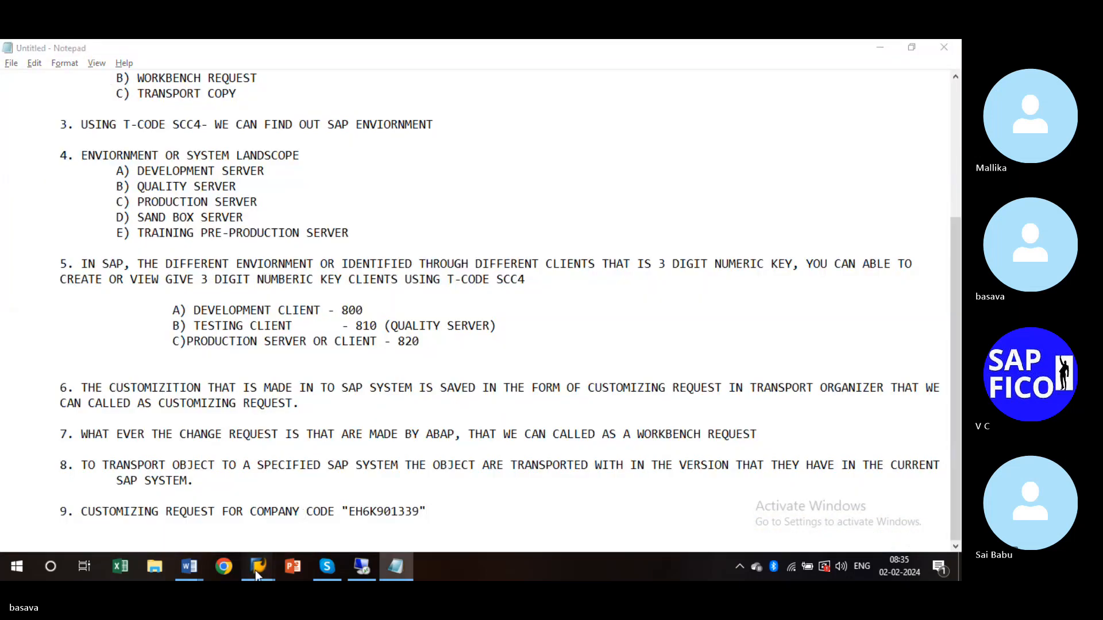
{"action": "mouse_move", "coordinate": [255, 571]}
{"action": "left_click", "coordinate": [307, 515]}
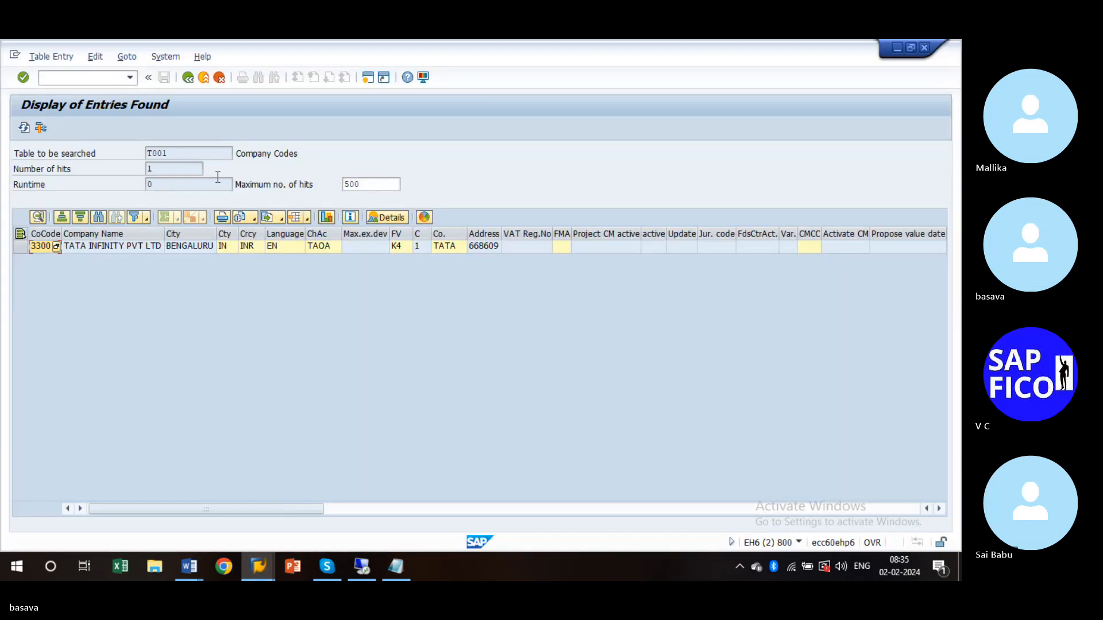
{"action": "left_click", "coordinate": [207, 77]}
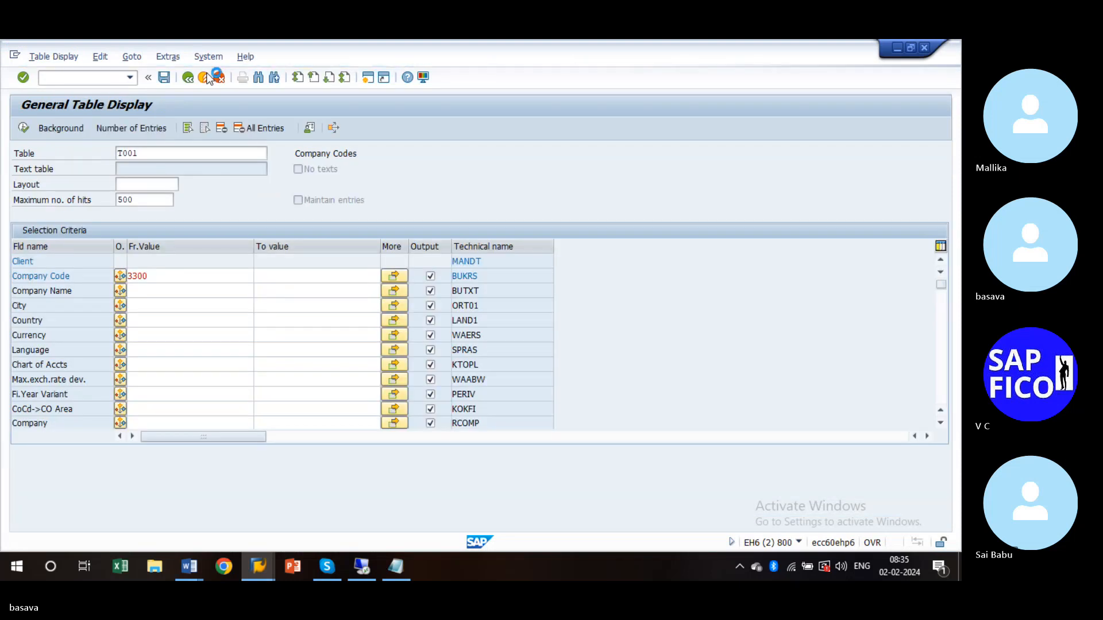
{"action": "left_click", "coordinate": [207, 78]}
{"action": "left_click", "coordinate": [207, 78]}
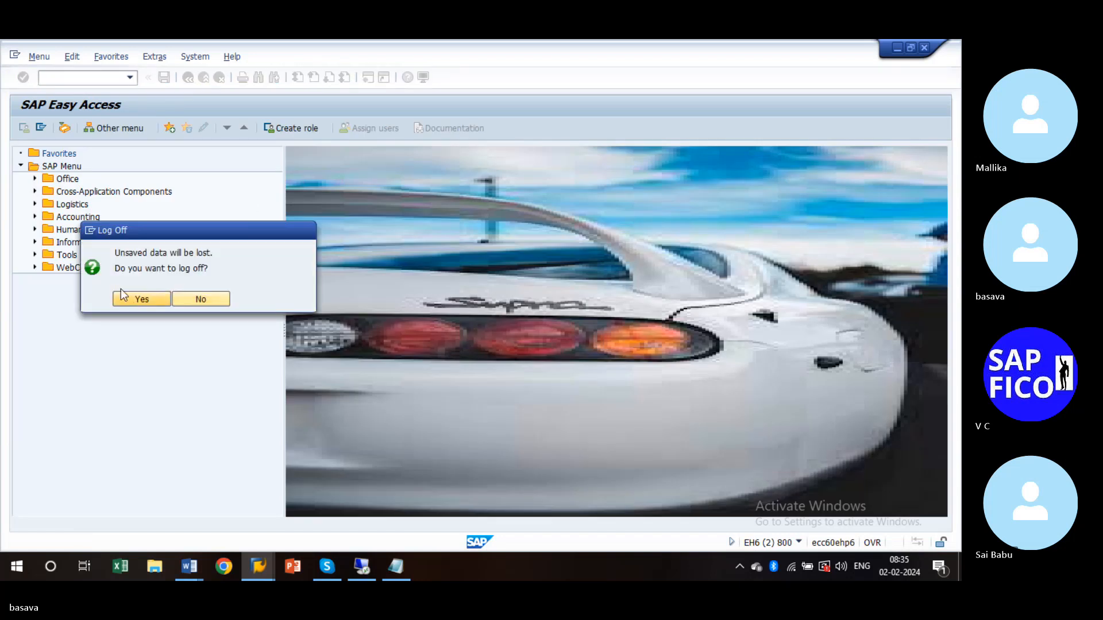
- Log off client 800 and log back on to client 810 with the user ID and password
{"action": "left_click", "coordinate": [123, 296]}
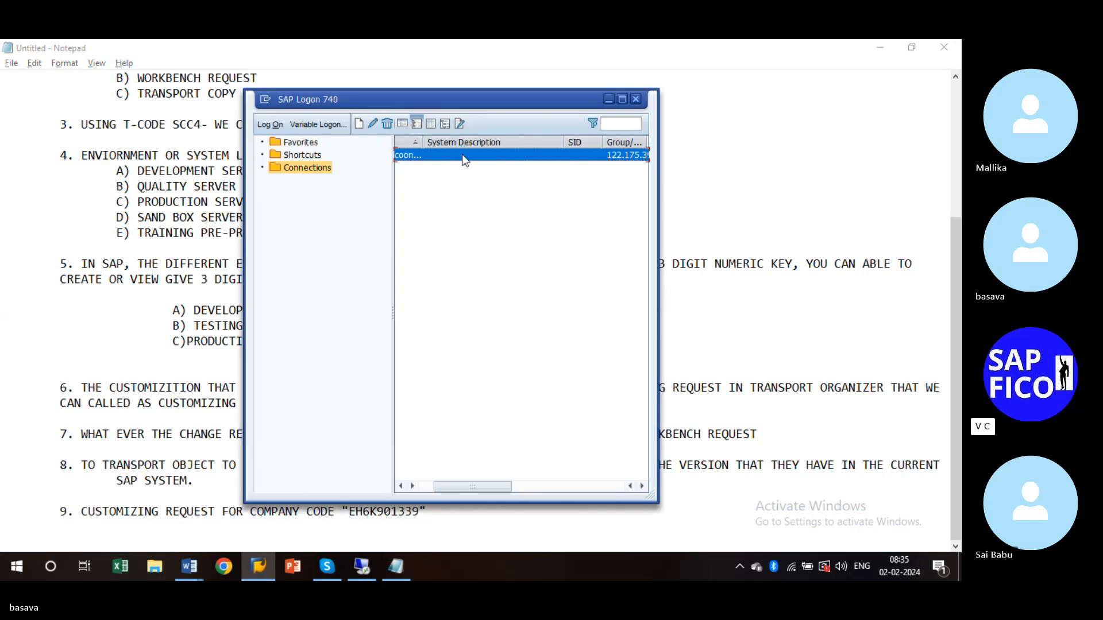
{"action": "double_click", "coordinate": [462, 154]}
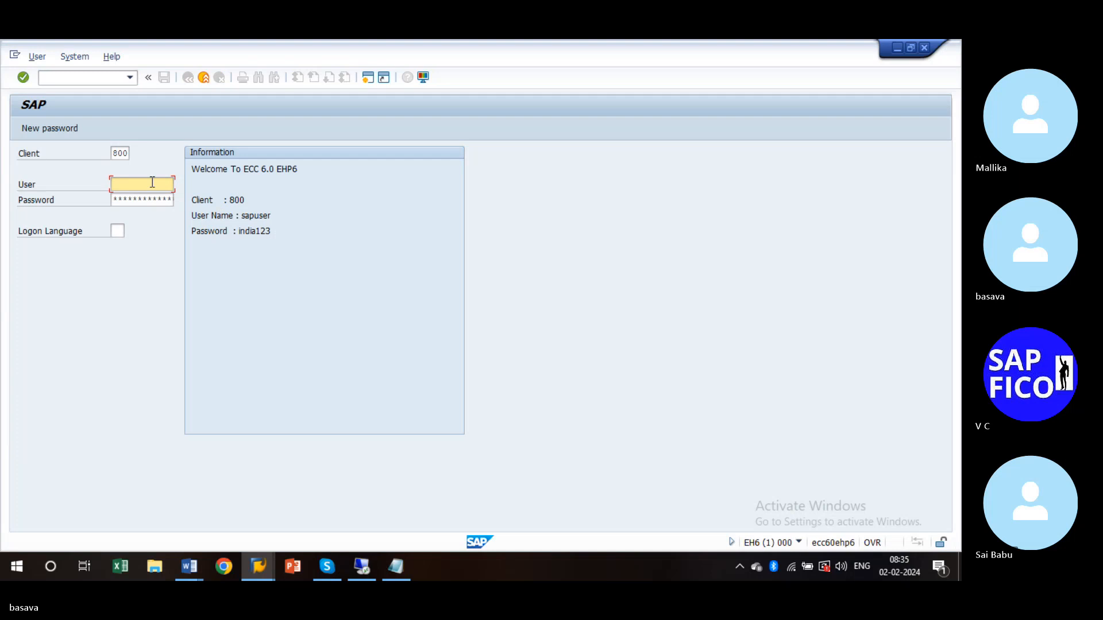
{"action": "left_click", "coordinate": [121, 154]}
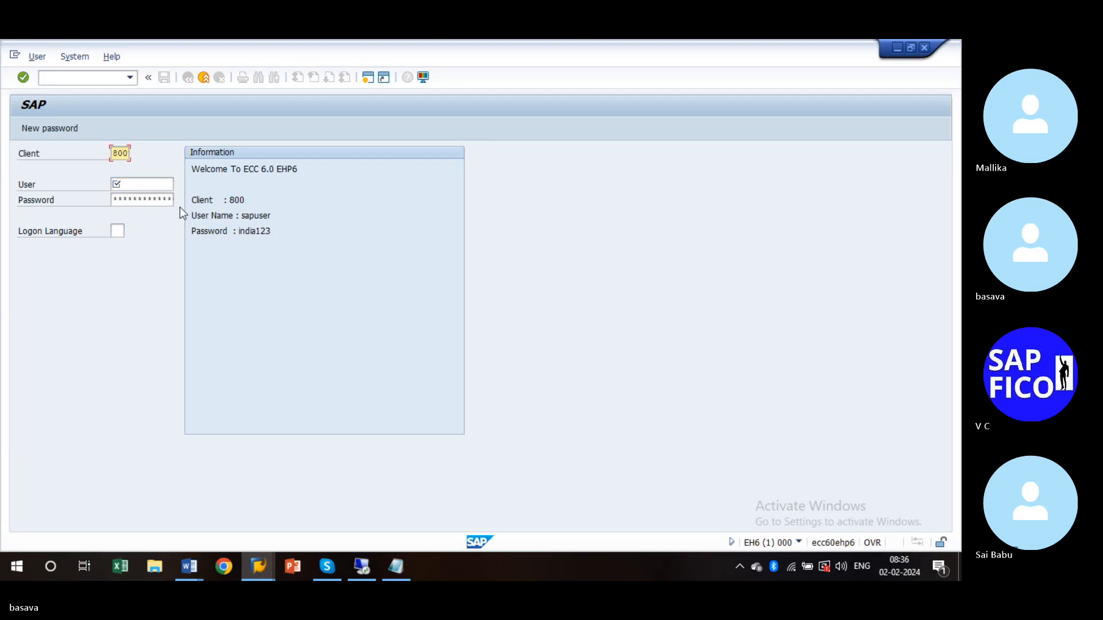
{"action": "type", "text": "810"}
{"action": "key", "text": "Tab"}
{"action": "type", "text": "user01"}
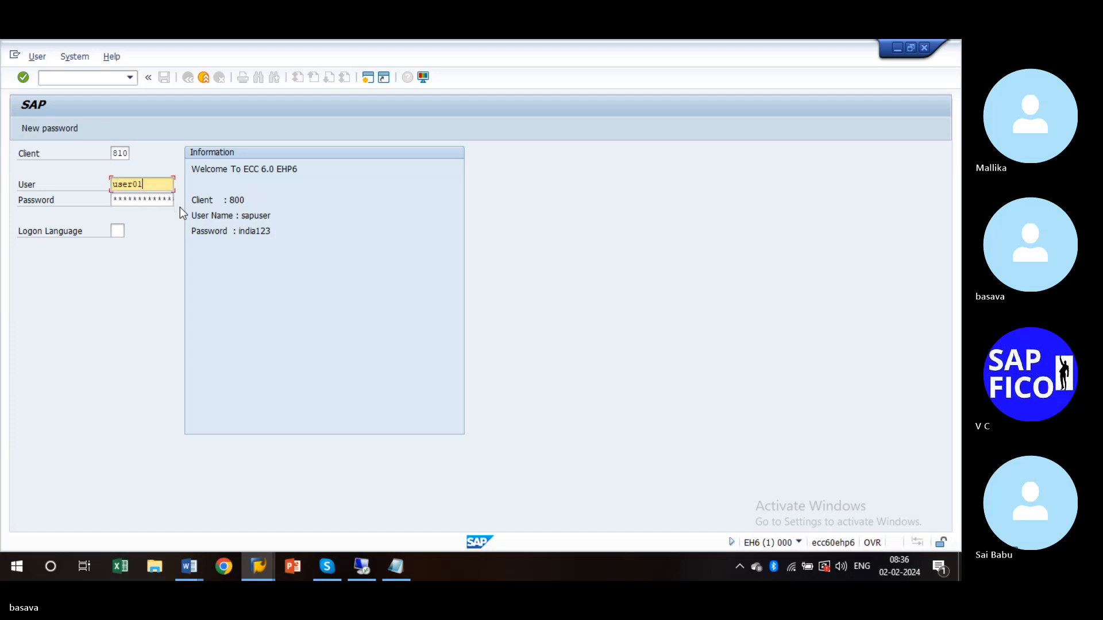
{"action": "key", "text": "Tab"}
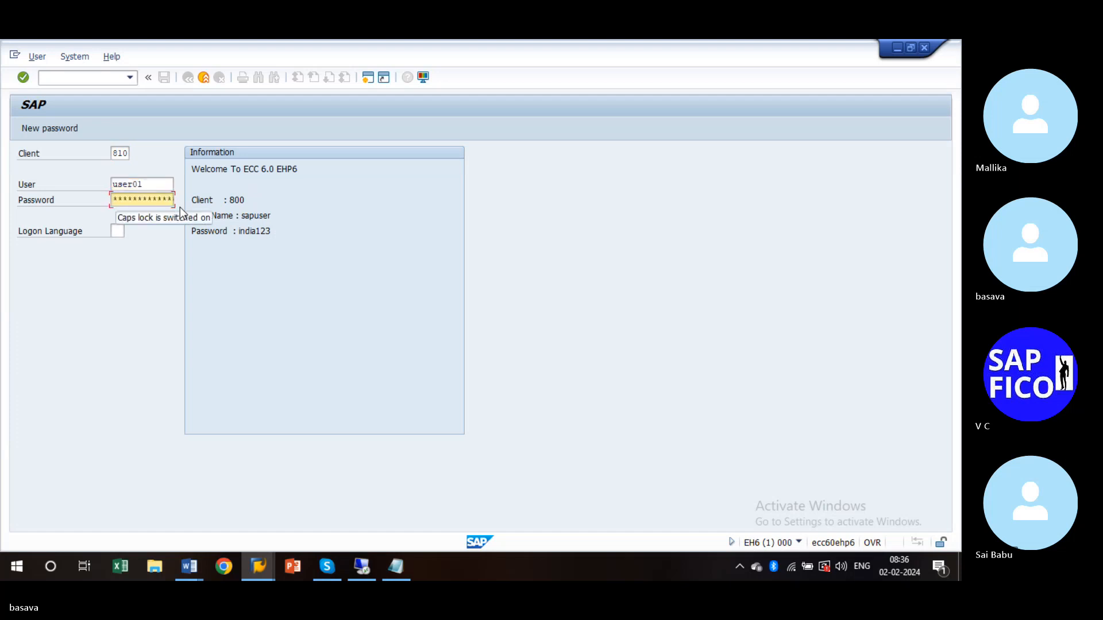
{"action": "type", "text": "******"}
{"action": "key", "text": "Return"}
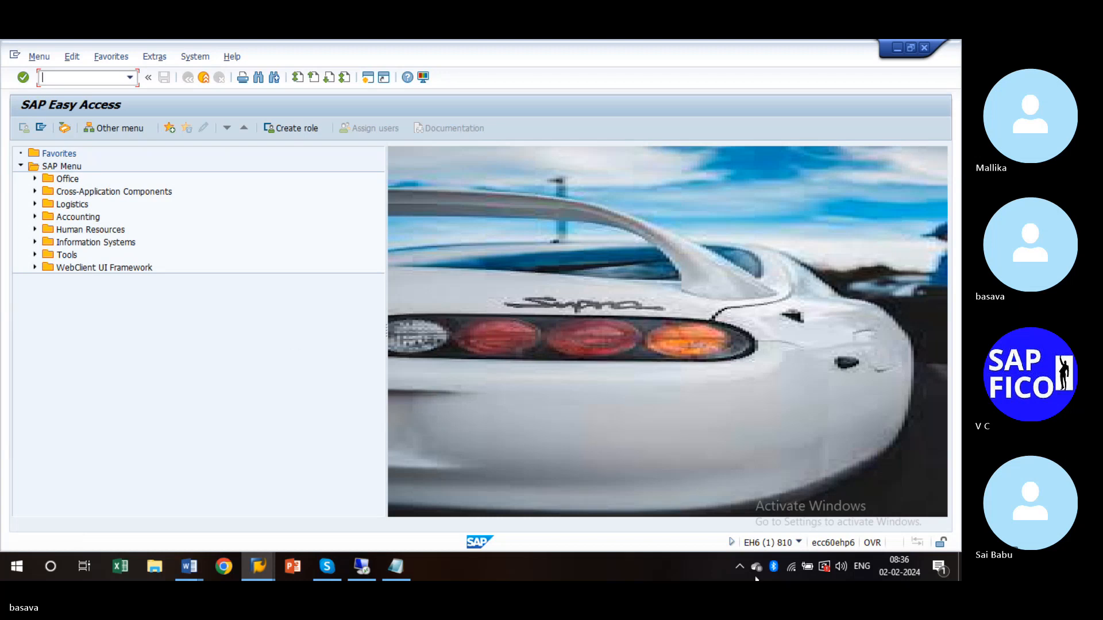
- Open the system information from the EH6 (1) 810 status field to confirm the client
{"action": "left_click", "coordinate": [798, 543]}
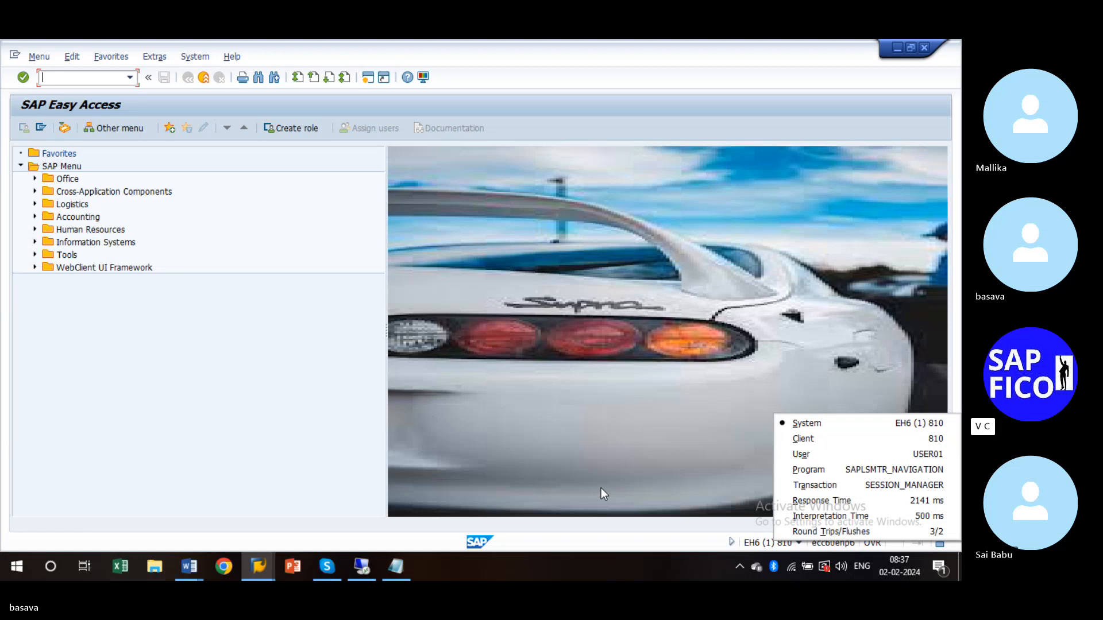
- Run OX02 in client 810 and review the company code list, which has no 3300
{"action": "left_click", "coordinate": [53, 80]}
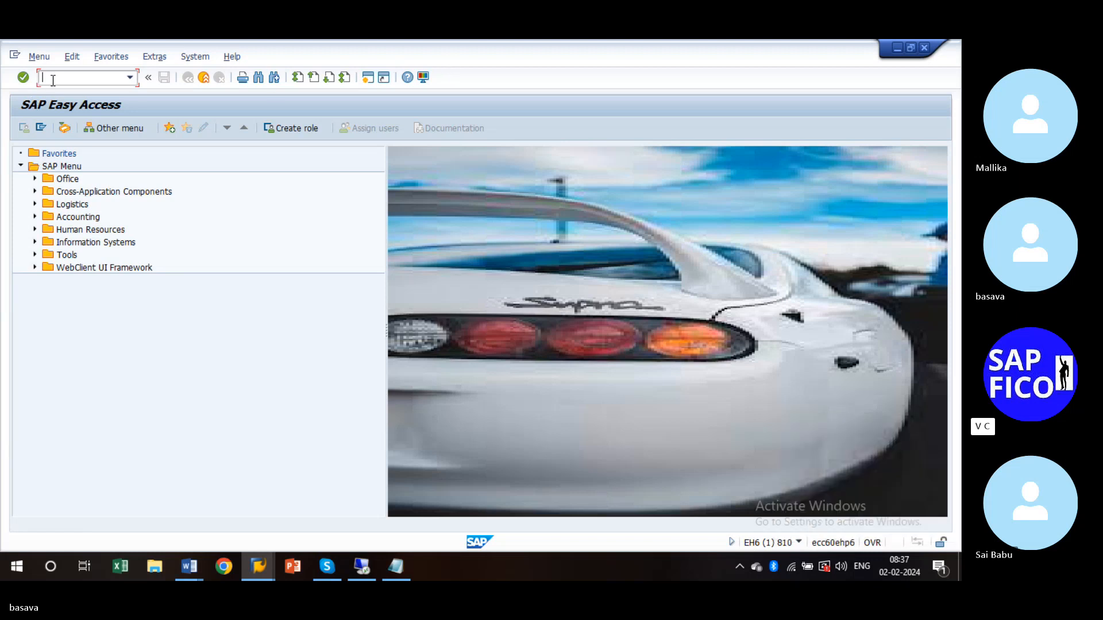
{"action": "type", "text": "02"}
{"action": "key", "text": "Return"}
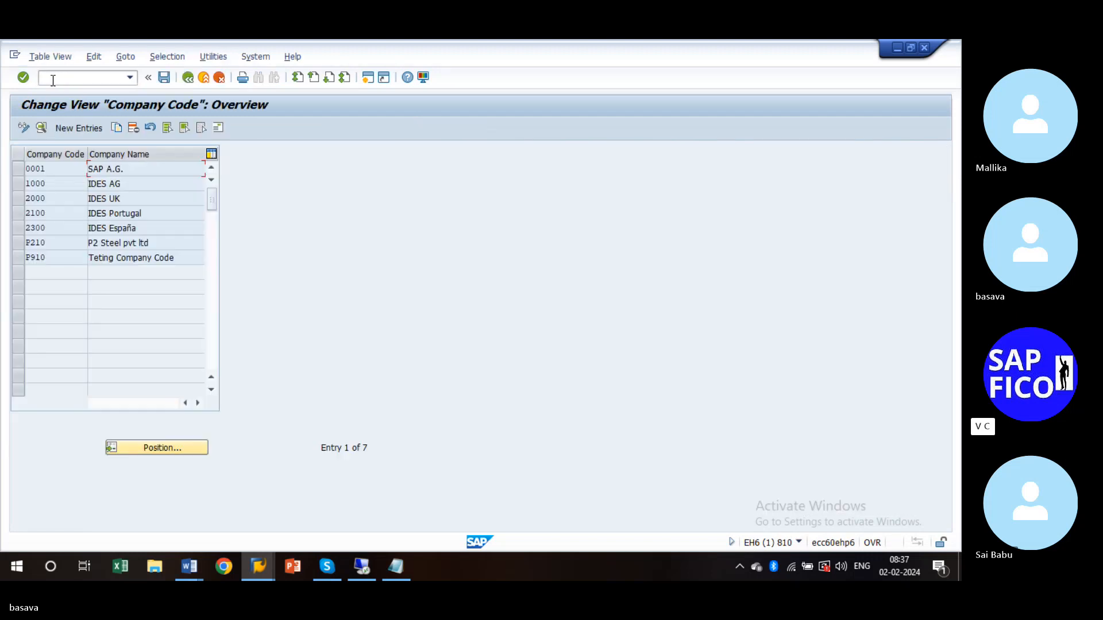
{"action": "key", "text": "Down"}
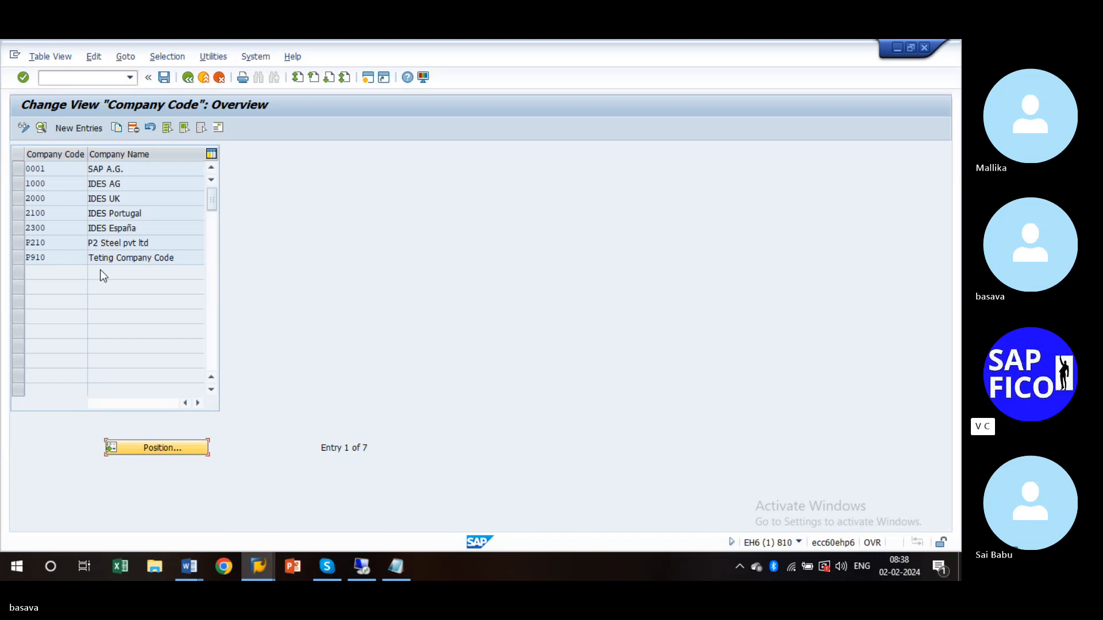
{"action": "left_click", "coordinate": [62, 80]}
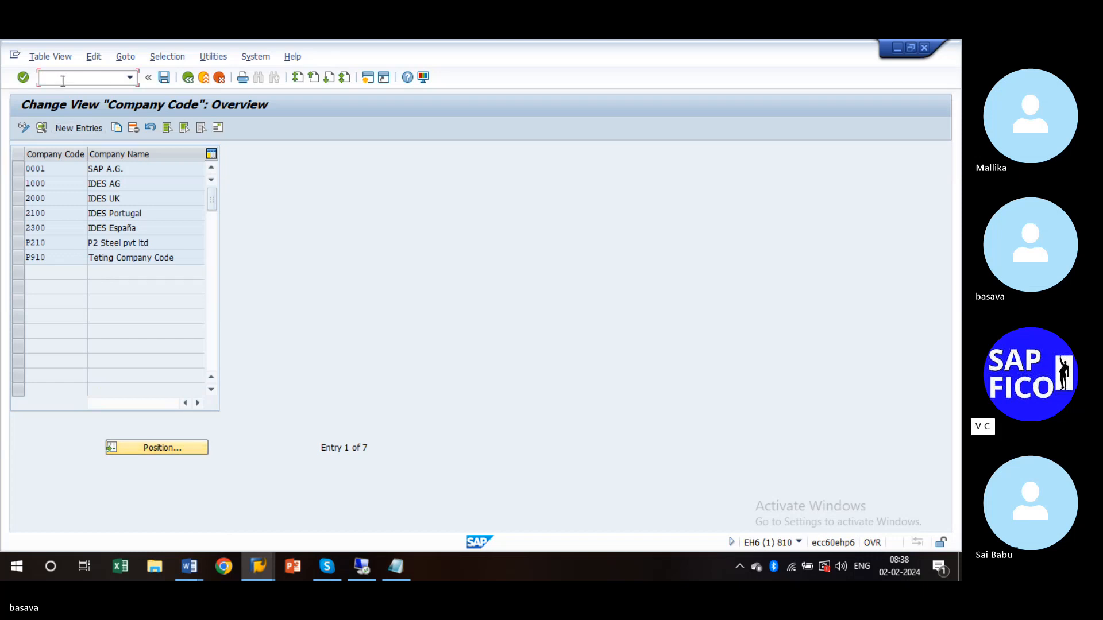
- Open the client copy by transport request screen and copy EH6K901339 from the Notepad notes
{"action": "type", "text": "/n"}
{"action": "type", "text": "ob13"}
{"action": "key", "text": "Return"}
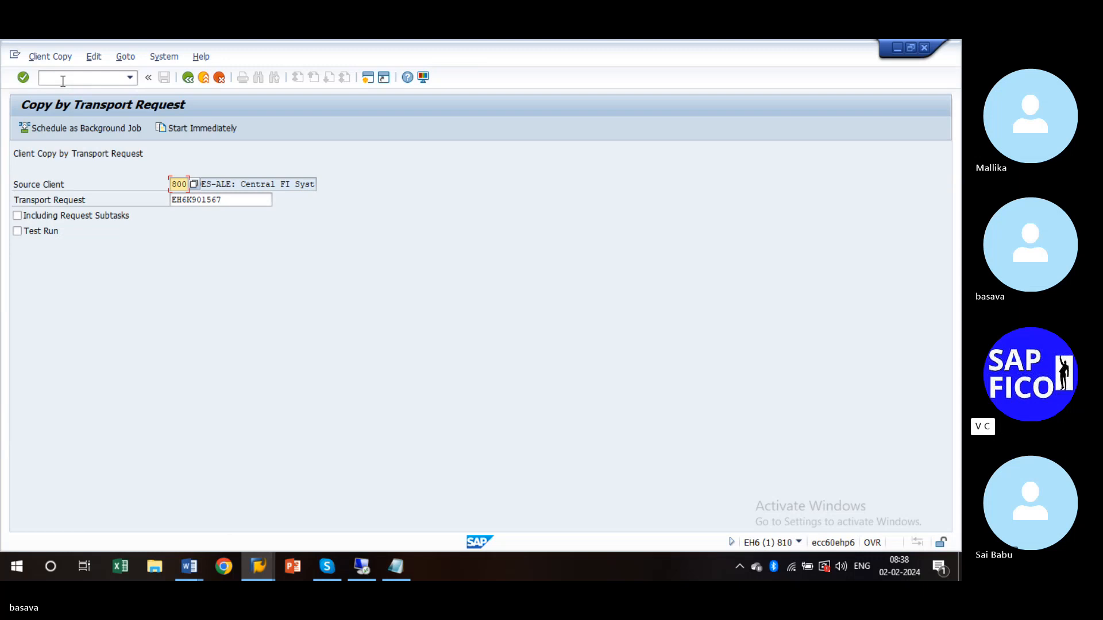
{"action": "key", "text": "alt+Tab"}
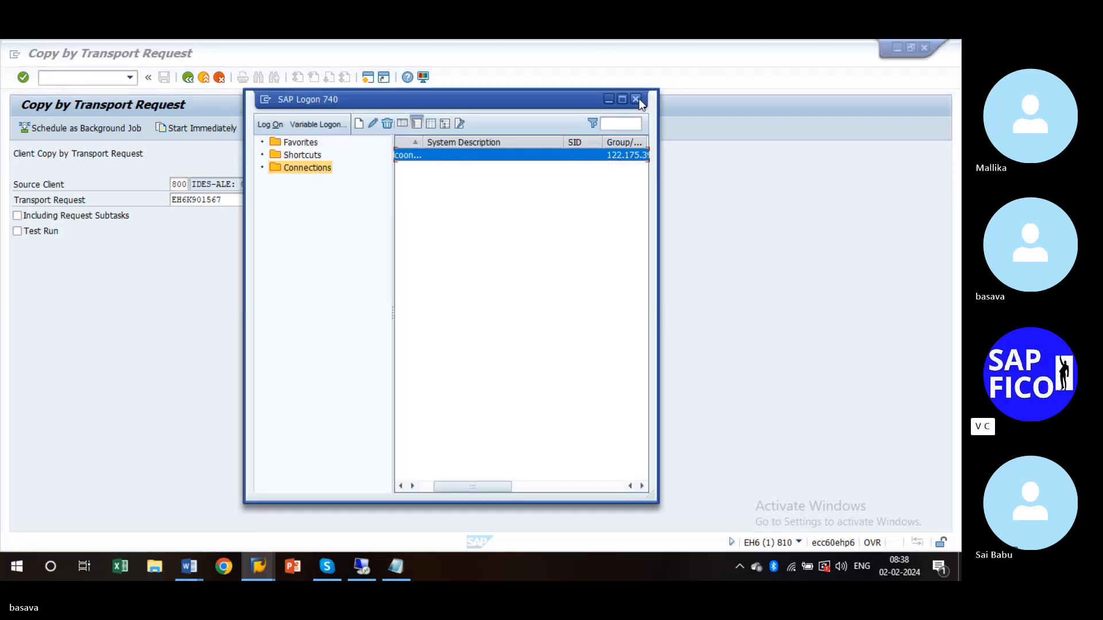
{"action": "left_click", "coordinate": [638, 99]}
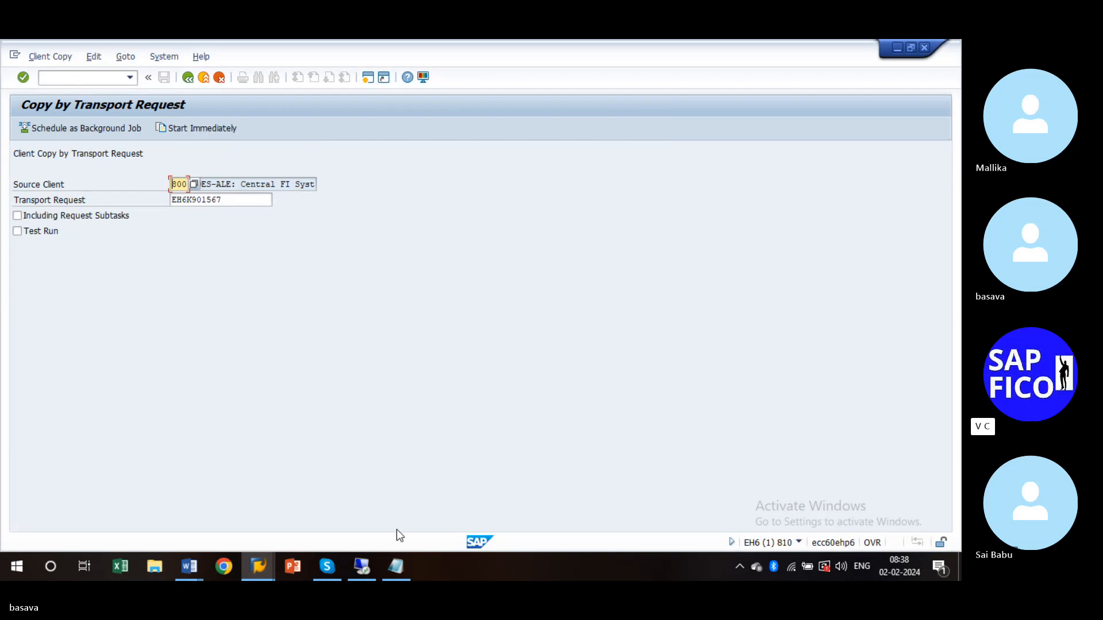
{"action": "left_click", "coordinate": [390, 570]}
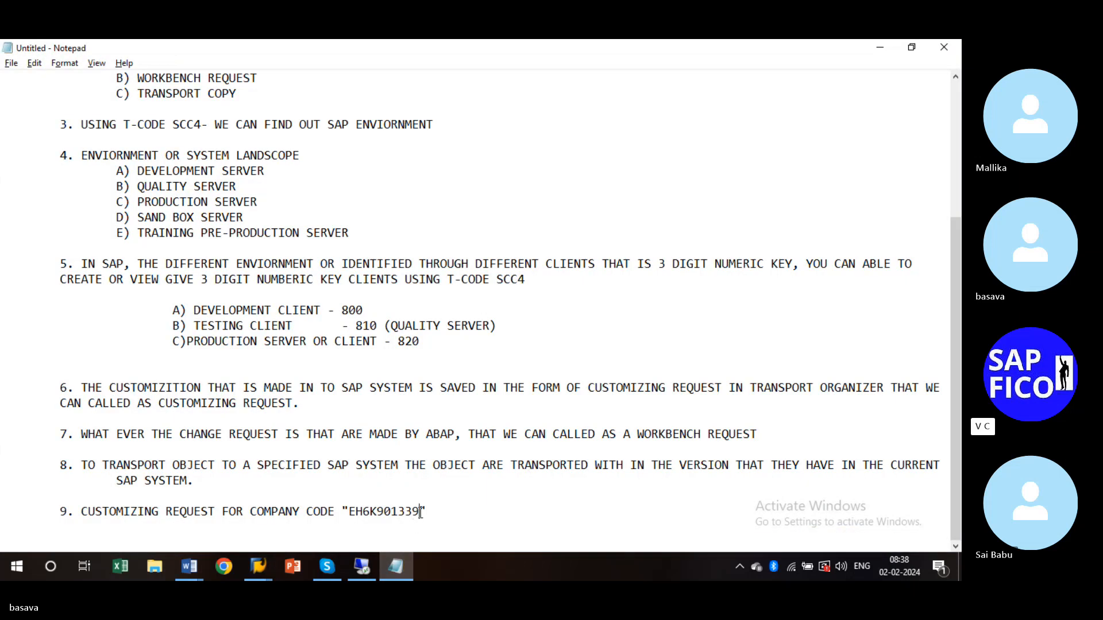
{"action": "left_click_drag", "start_coordinate": [420, 511], "coordinate": [350, 513]}
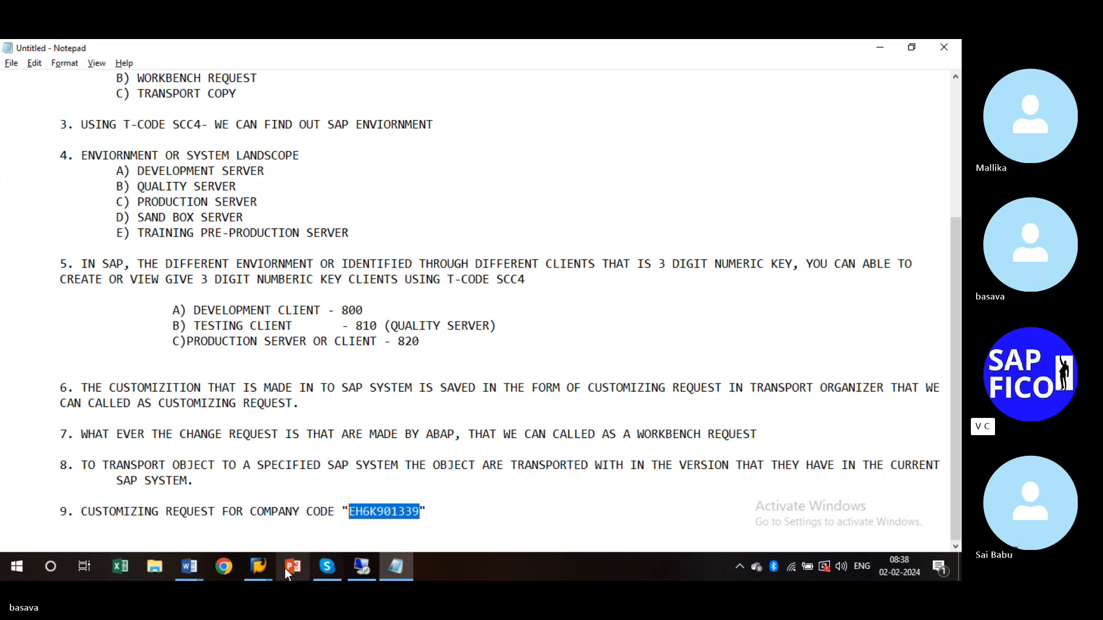
{"action": "left_click", "coordinate": [258, 569]}
- Paste request EH6K901339, tick Including Request Subtasks and Test Run, and start the copy immediately
{"action": "left_click", "coordinate": [282, 517]}
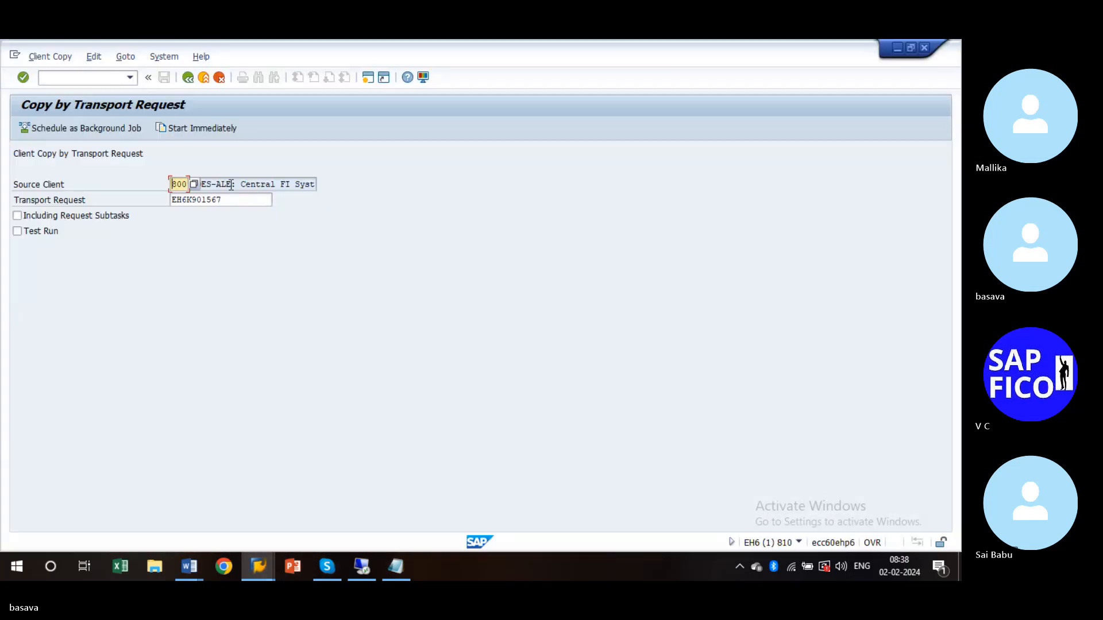
{"action": "double_click", "coordinate": [227, 203]}
{"action": "key", "text": "ctrl+v"}
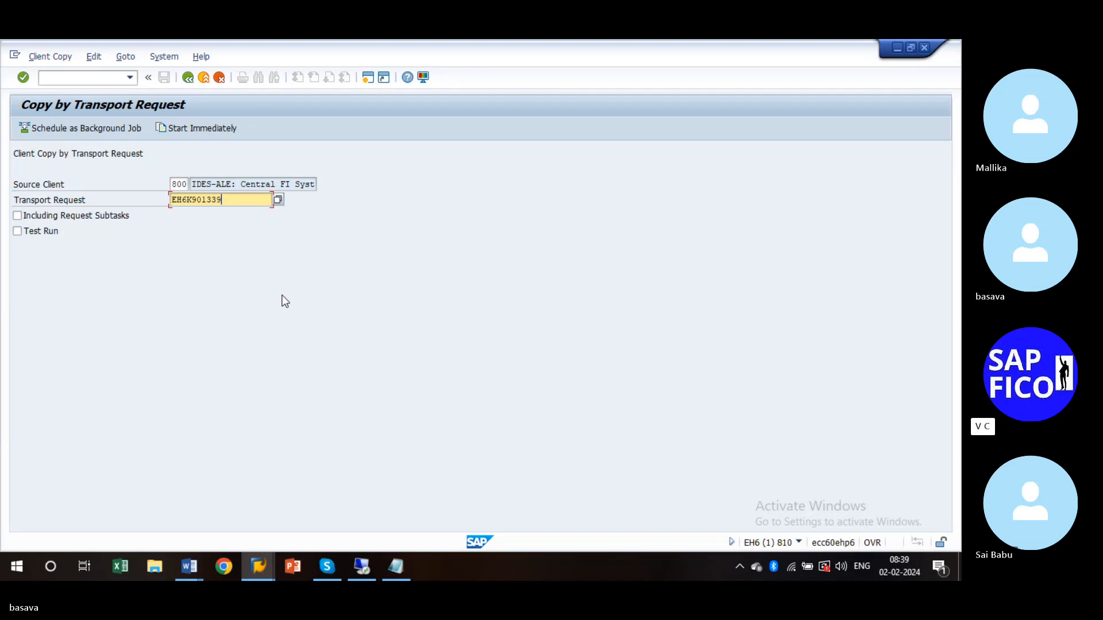
{"action": "left_click", "coordinate": [17, 215]}
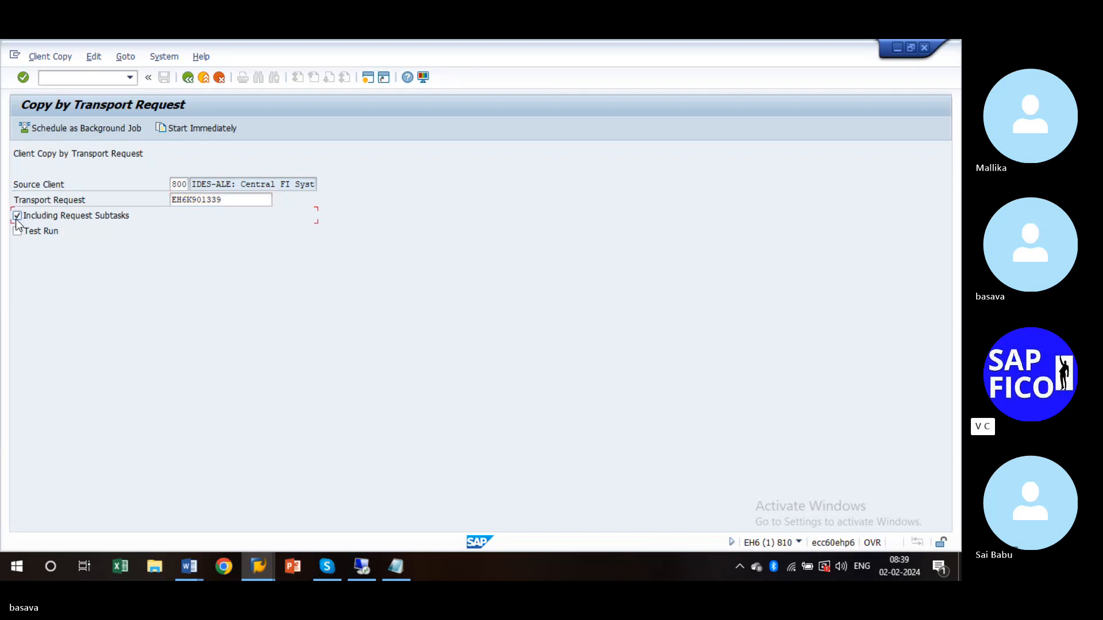
{"action": "left_click", "coordinate": [17, 231]}
{"action": "left_click", "coordinate": [181, 129]}
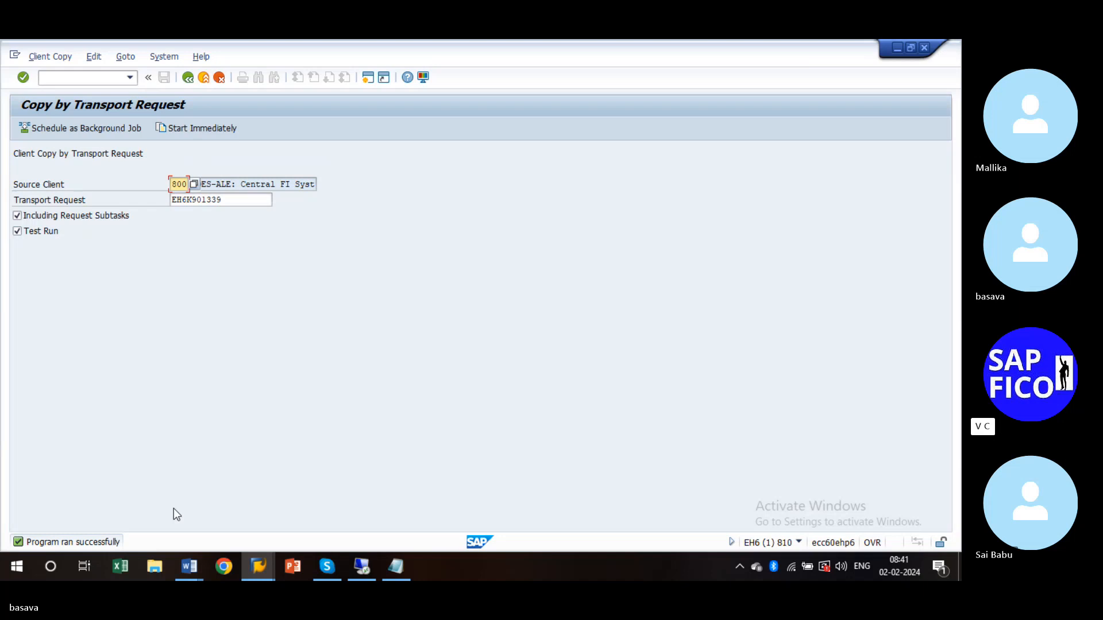
- Clear Test Run and start the real SCC1 copy of EH6K901339 from client 800 to 810
{"action": "left_click", "coordinate": [18, 232]}
{"action": "left_click", "coordinate": [192, 128]}
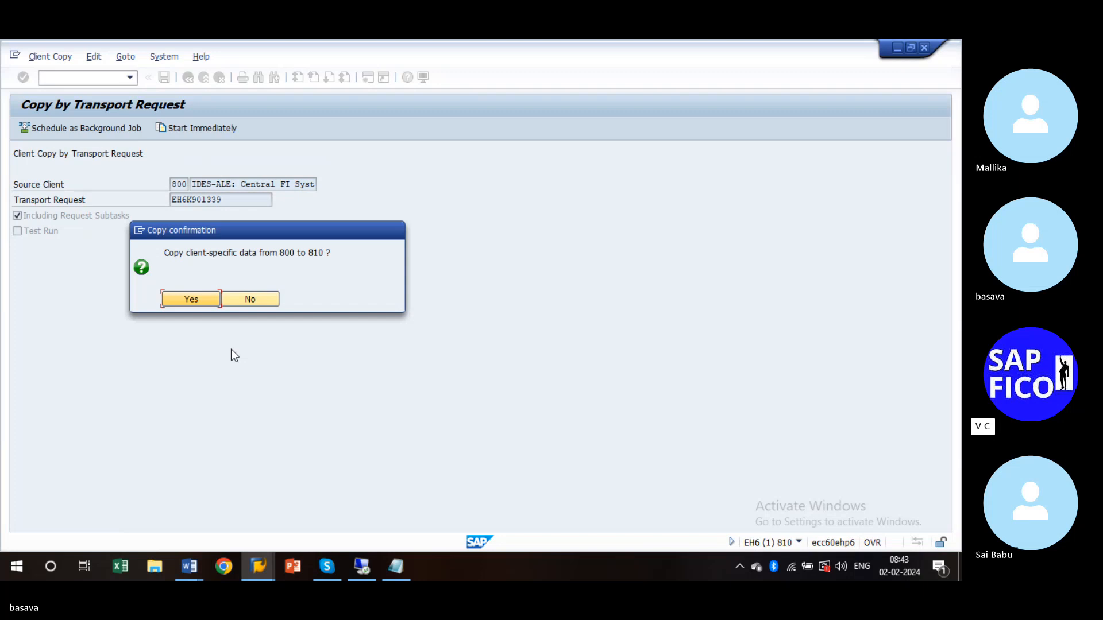
- Confirm the copy from client 800 to 810 and wait for 'Program ran successfully'
{"action": "left_click", "coordinate": [192, 297]}
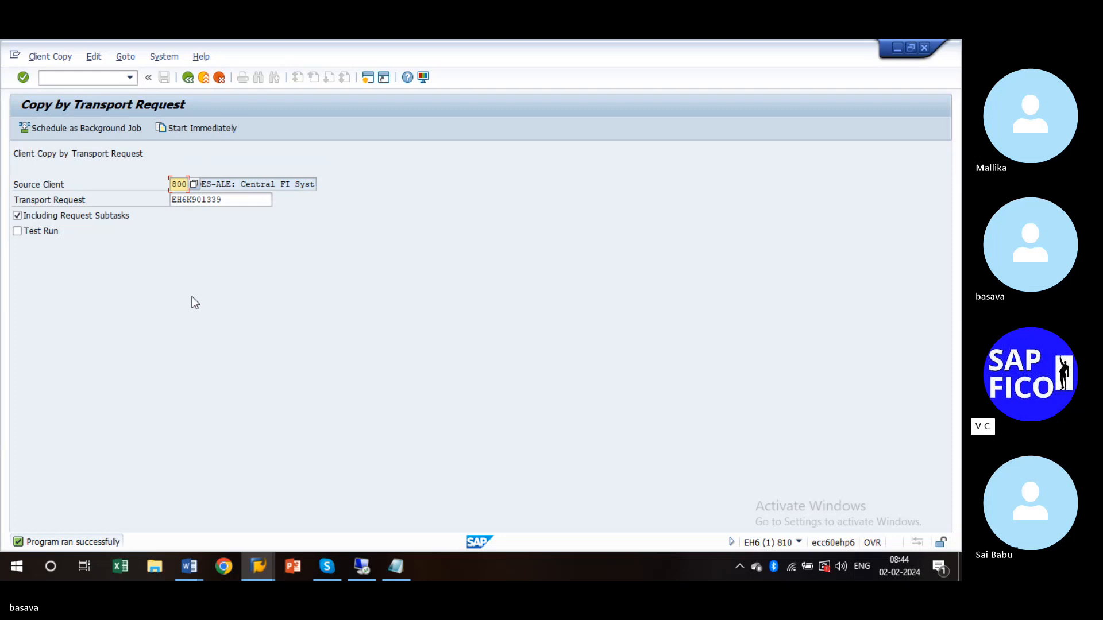
{"action": "left_click", "coordinate": [62, 73]}
- Leave the copy screen with /n and log off the SAP session
{"action": "type", "text": "/n"}
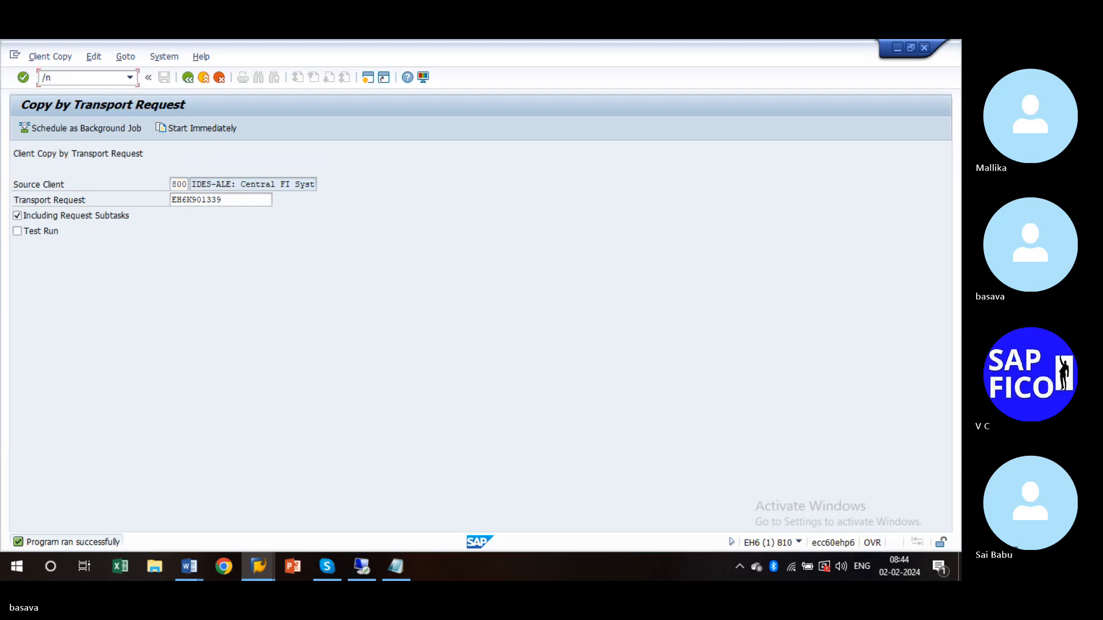
{"action": "key", "text": "Return"}
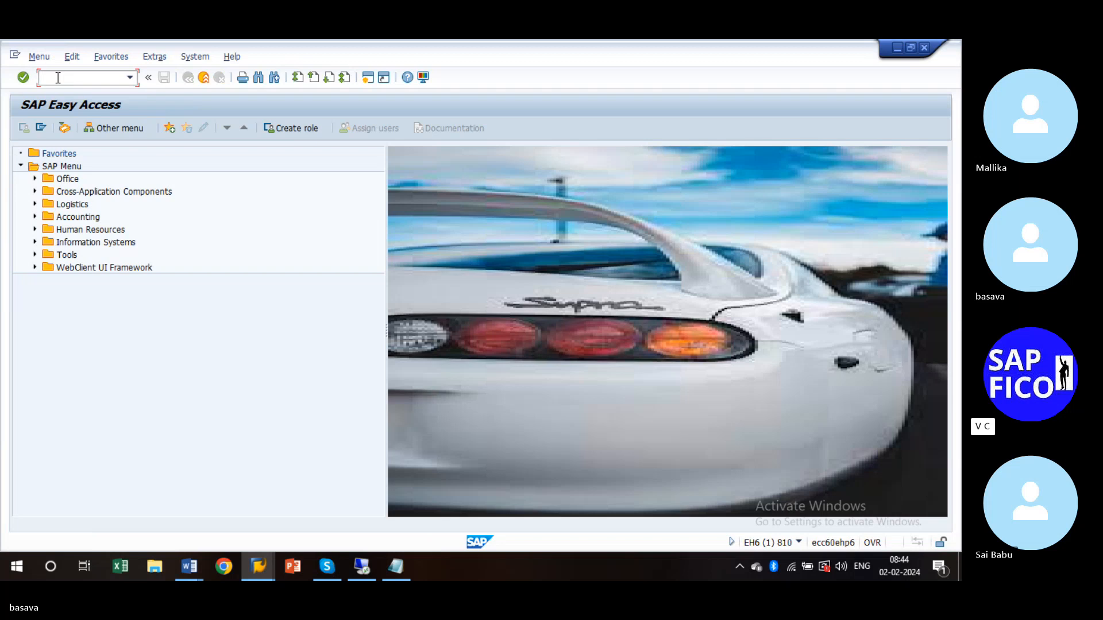
{"action": "left_click", "coordinate": [206, 80]}
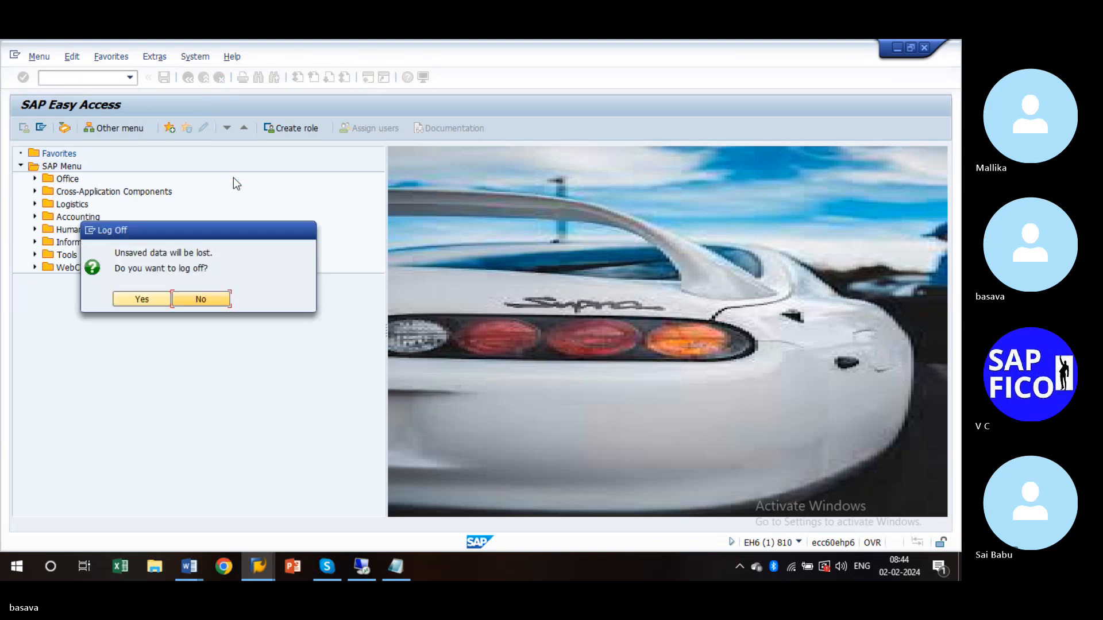
{"action": "left_click", "coordinate": [141, 300]}
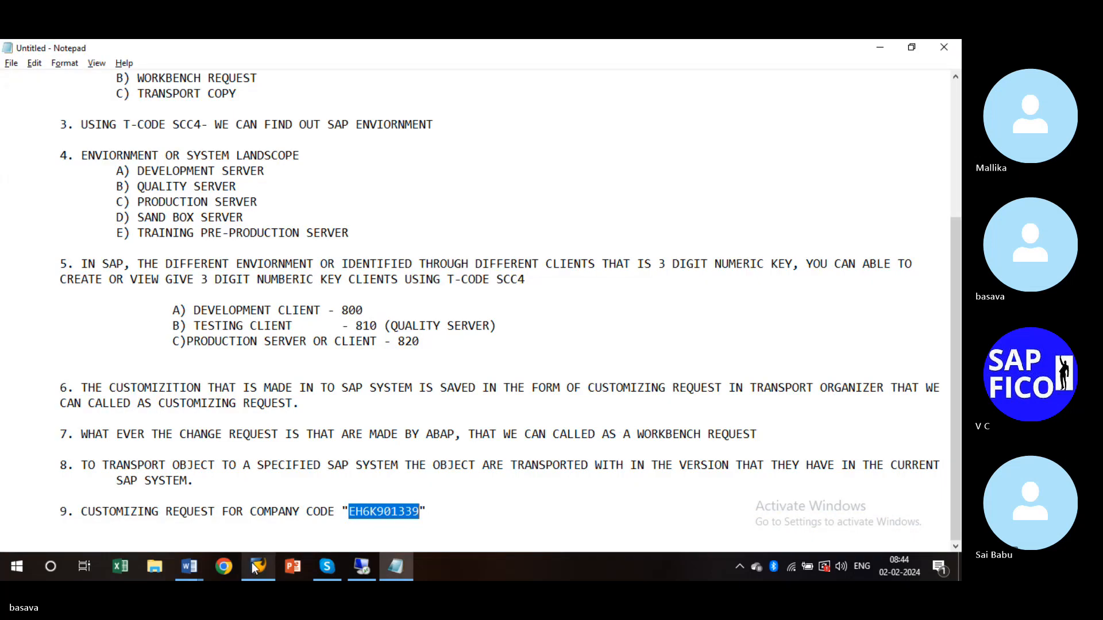
- Log back on to client 800 from SAP Logon with the saved training user
{"action": "left_click", "coordinate": [254, 568]}
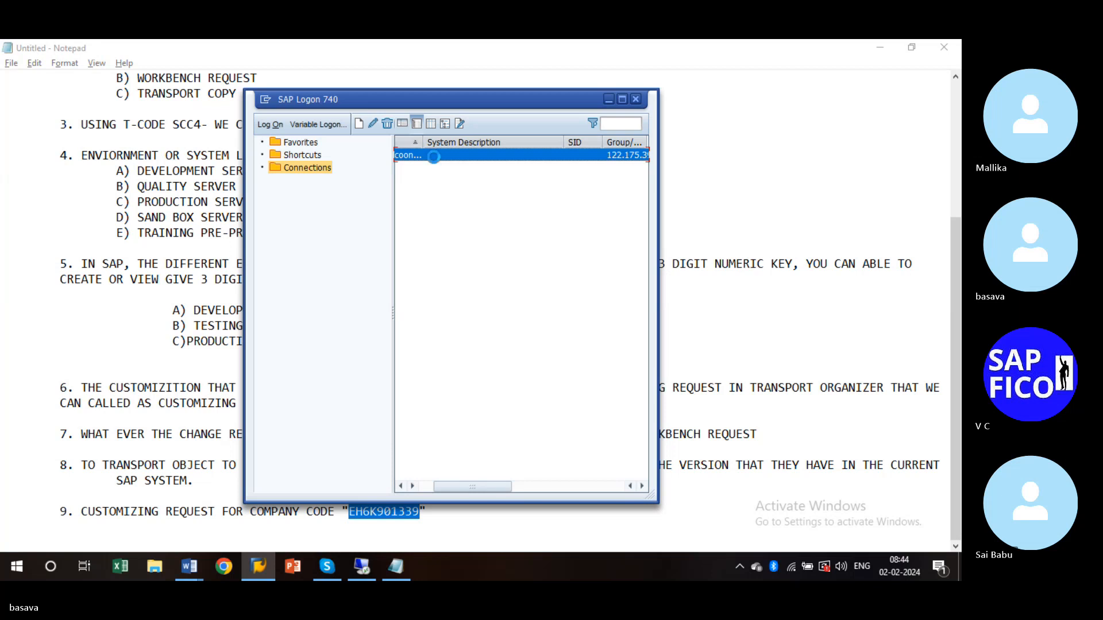
{"action": "double_click", "coordinate": [433, 156]}
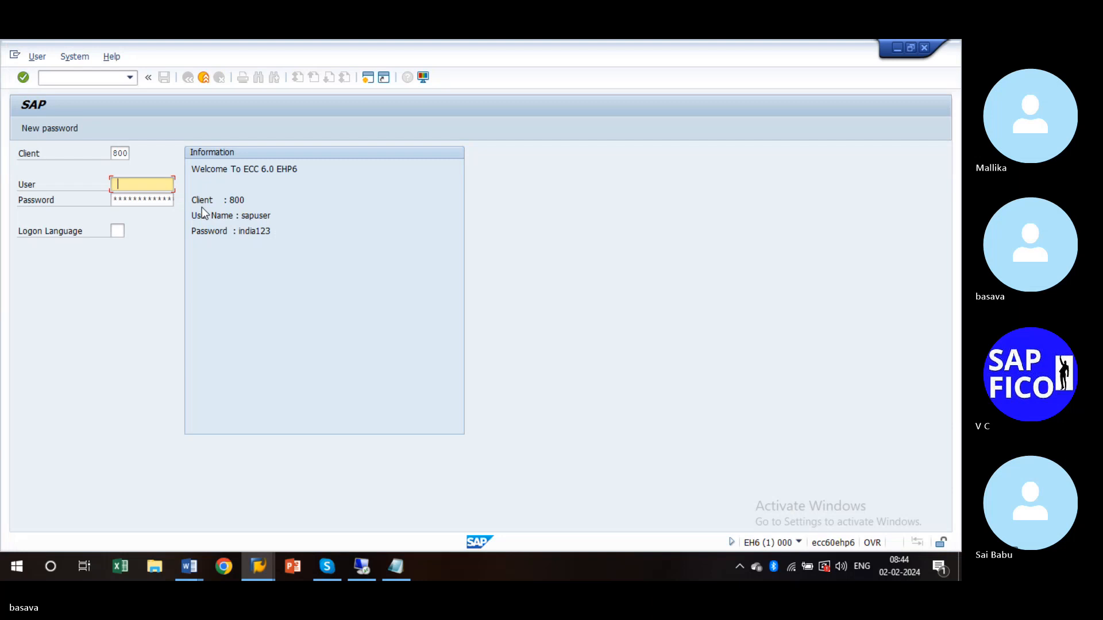
{"action": "key", "text": "Down"}
{"action": "key", "text": "Down"}
{"action": "key", "text": "Tab"}
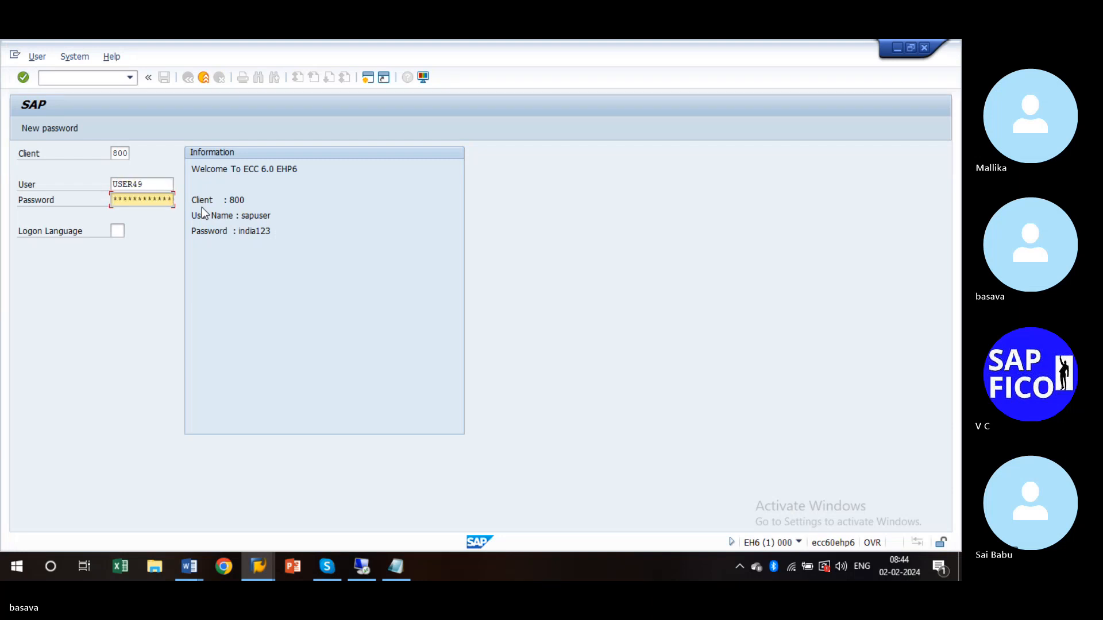
{"action": "key", "text": "Return"}
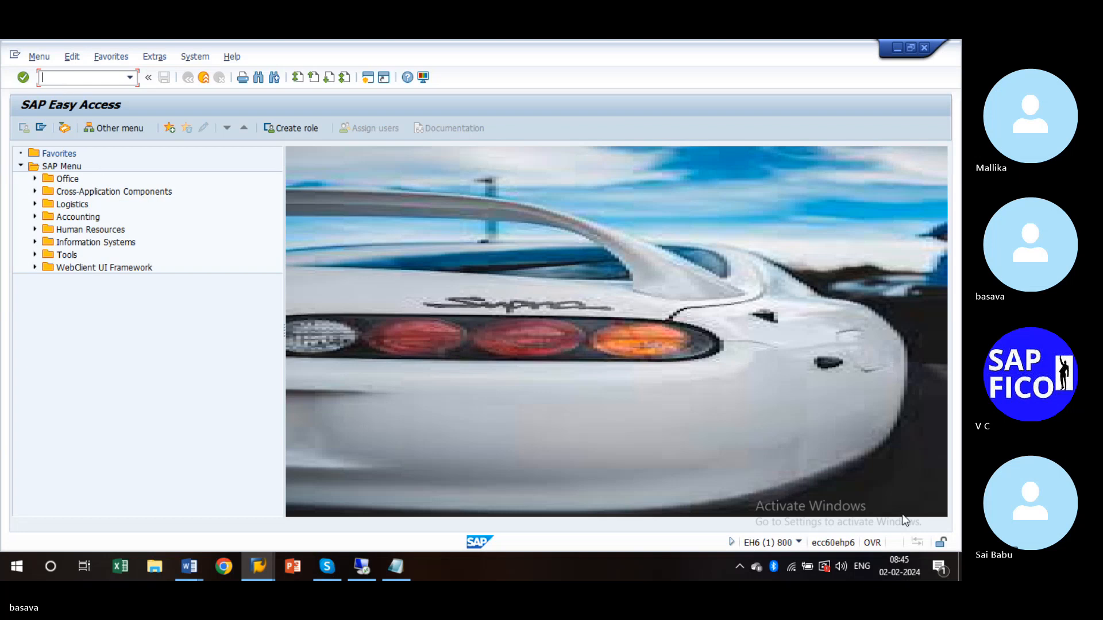
- Check the system status, then enter transaction OX02
{"action": "left_click", "coordinate": [799, 543]}
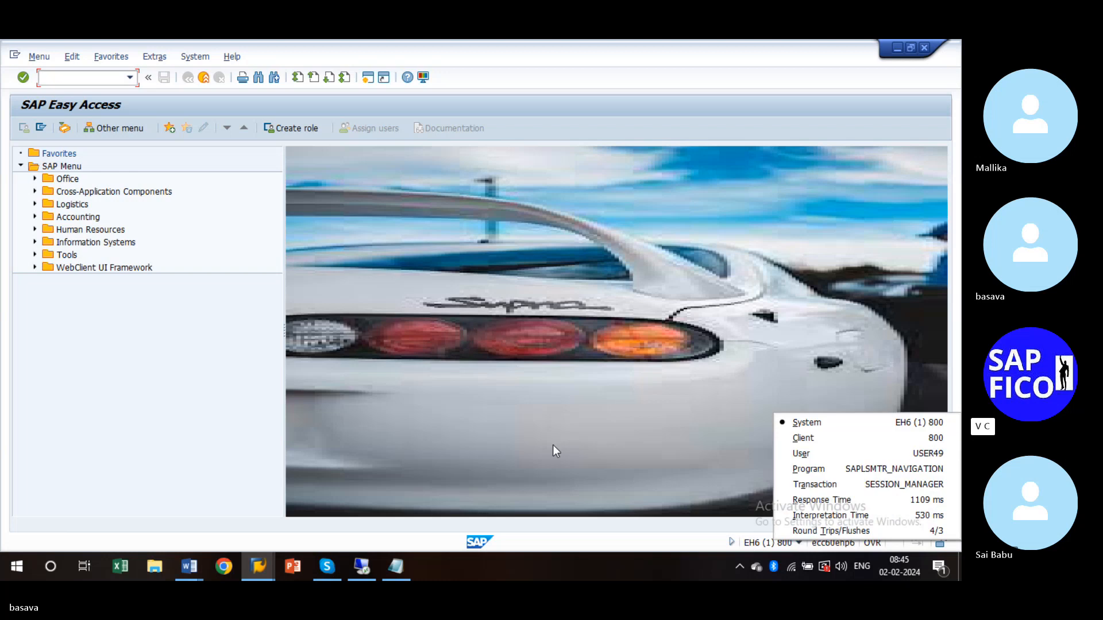
{"action": "left_click", "coordinate": [71, 75]}
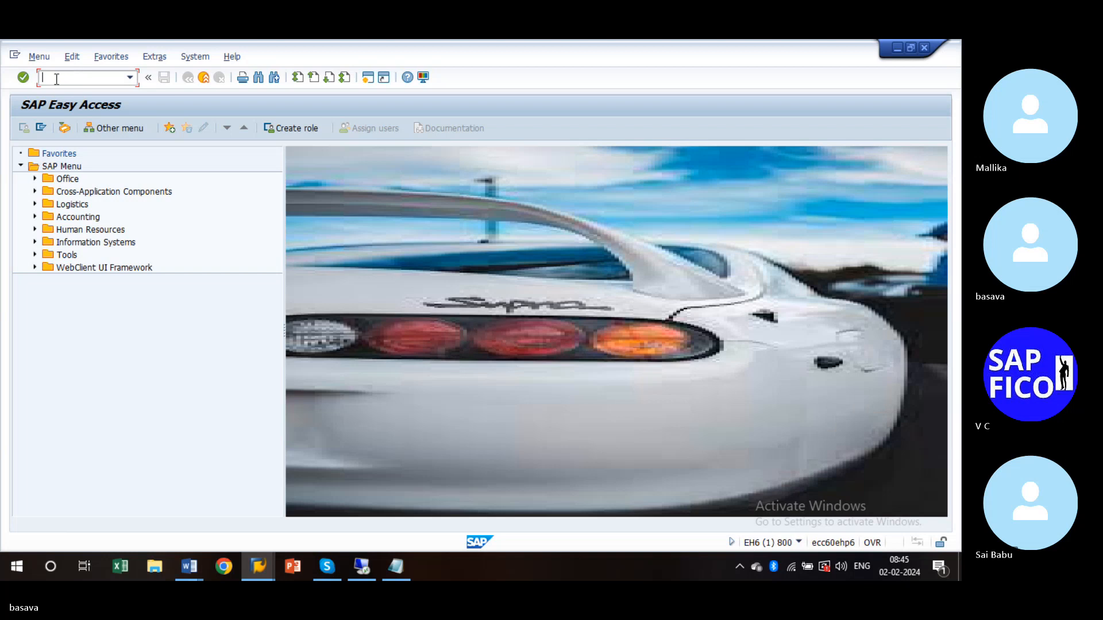
{"action": "type", "text": "ox02"}
- In OX02, position the table near 3366, view company code 3300's Bengaluru details, then exit
{"action": "key", "text": "Return"}
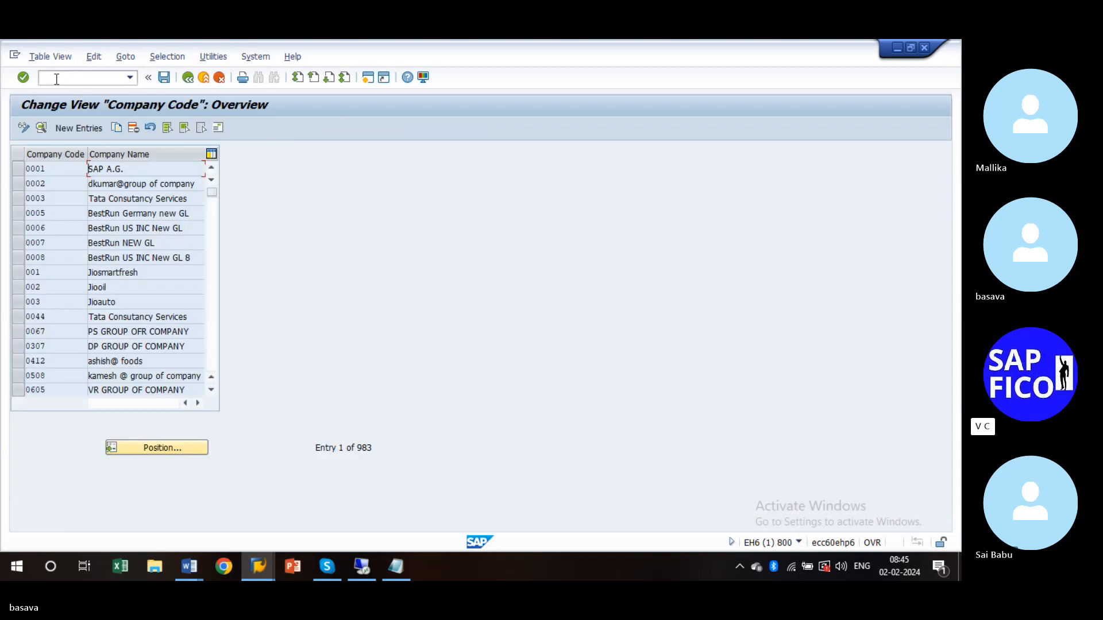
{"action": "key", "text": "ctrl+F8"}
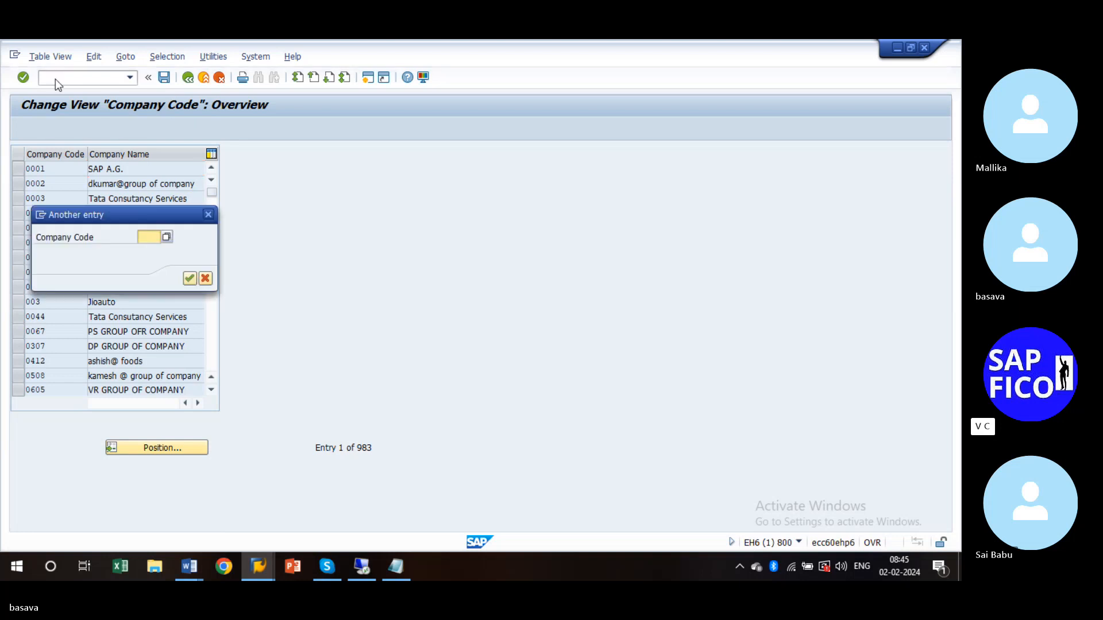
{"action": "type", "text": "3"}
{"action": "type", "text": "366"}
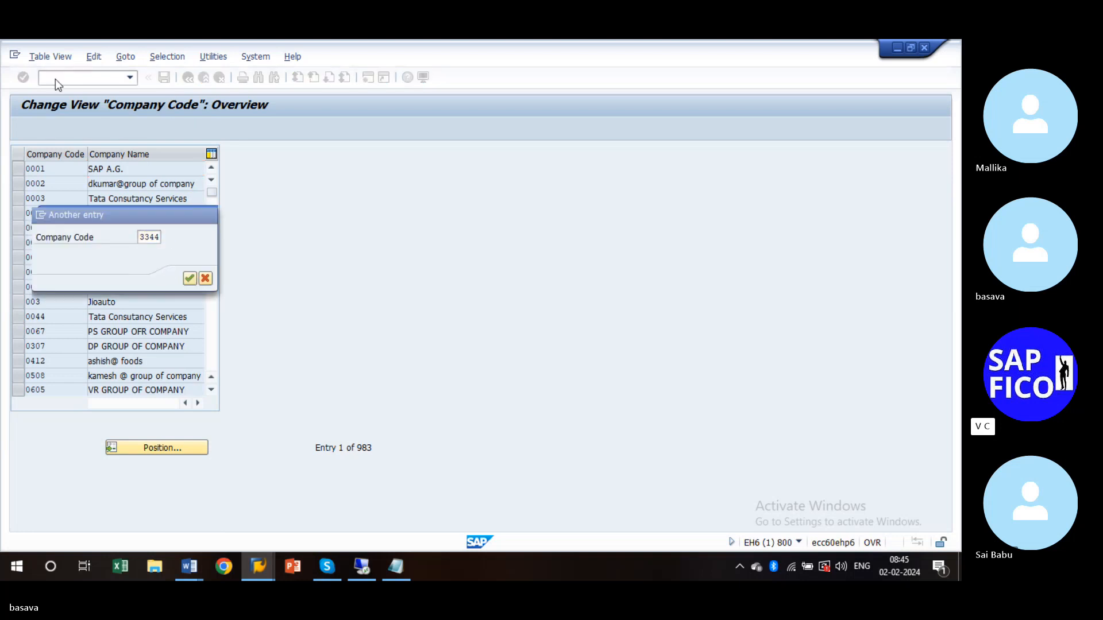
{"action": "key", "text": "Return"}
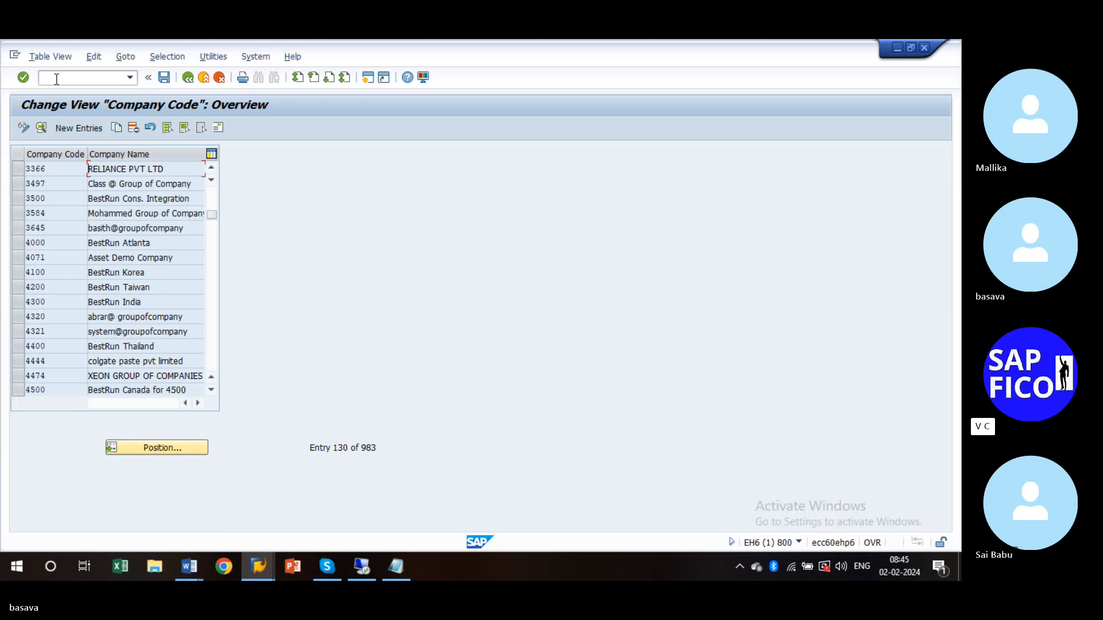
{"action": "left_click", "coordinate": [160, 448]}
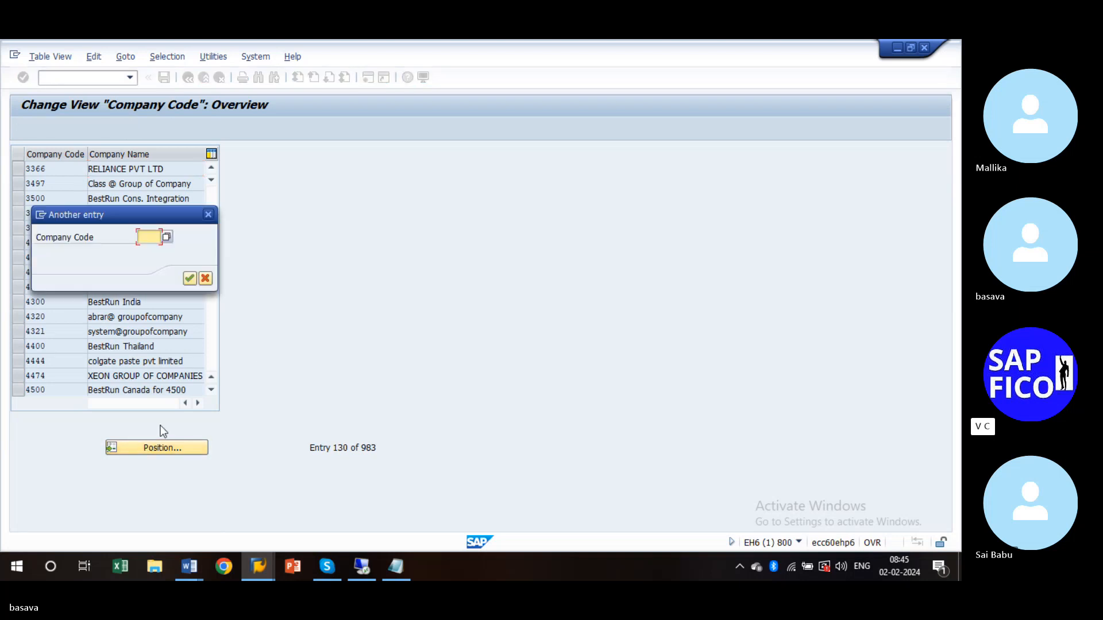
{"action": "type", "text": "3366"}
{"action": "key", "text": "Return"}
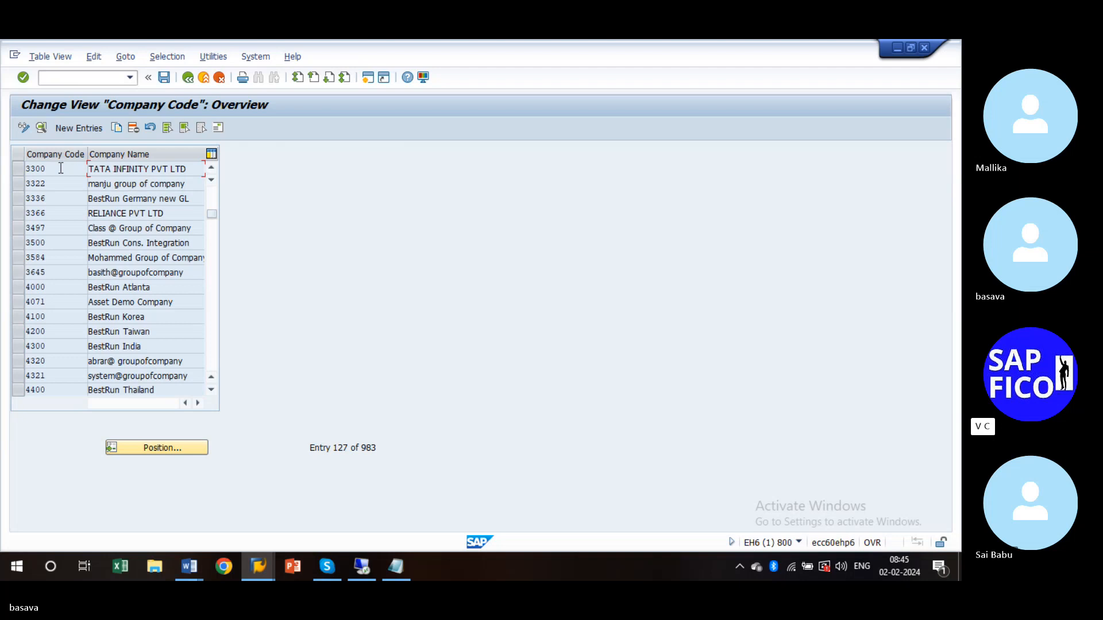
{"action": "double_click", "coordinate": [61, 168]}
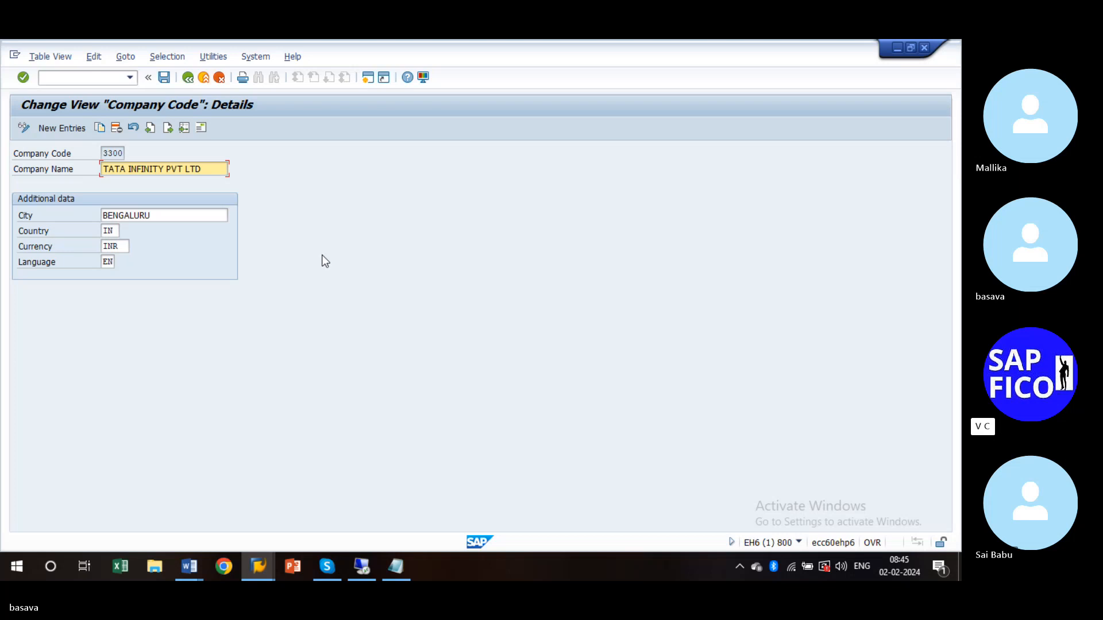
{"action": "left_click", "coordinate": [204, 78]}
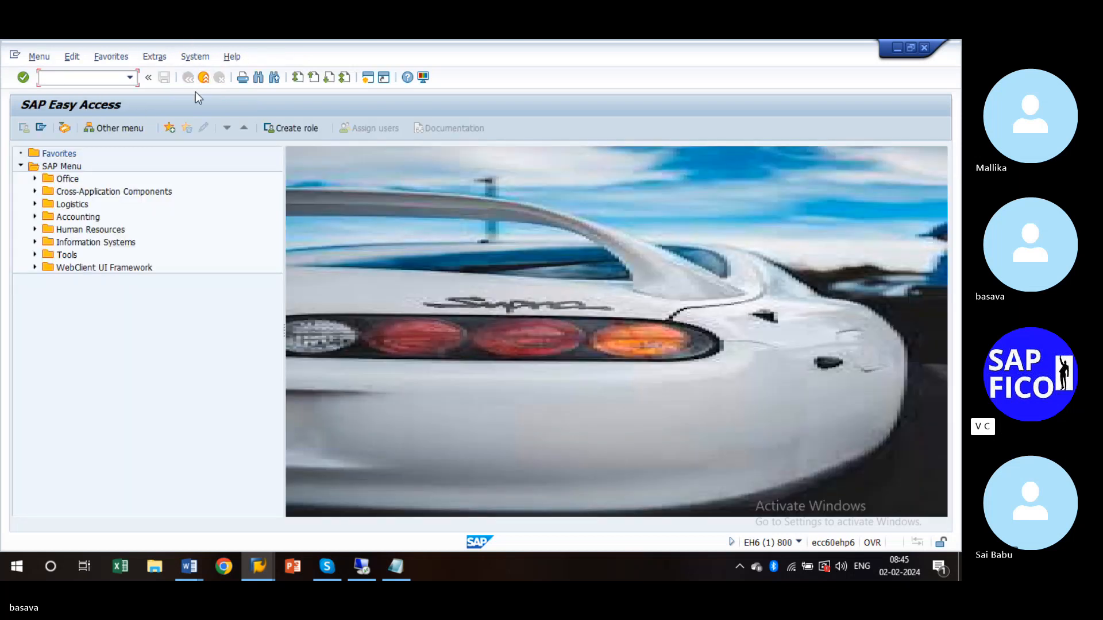
- Log off and try logging on again, which fails with a mistyped password
{"action": "left_click", "coordinate": [204, 77]}
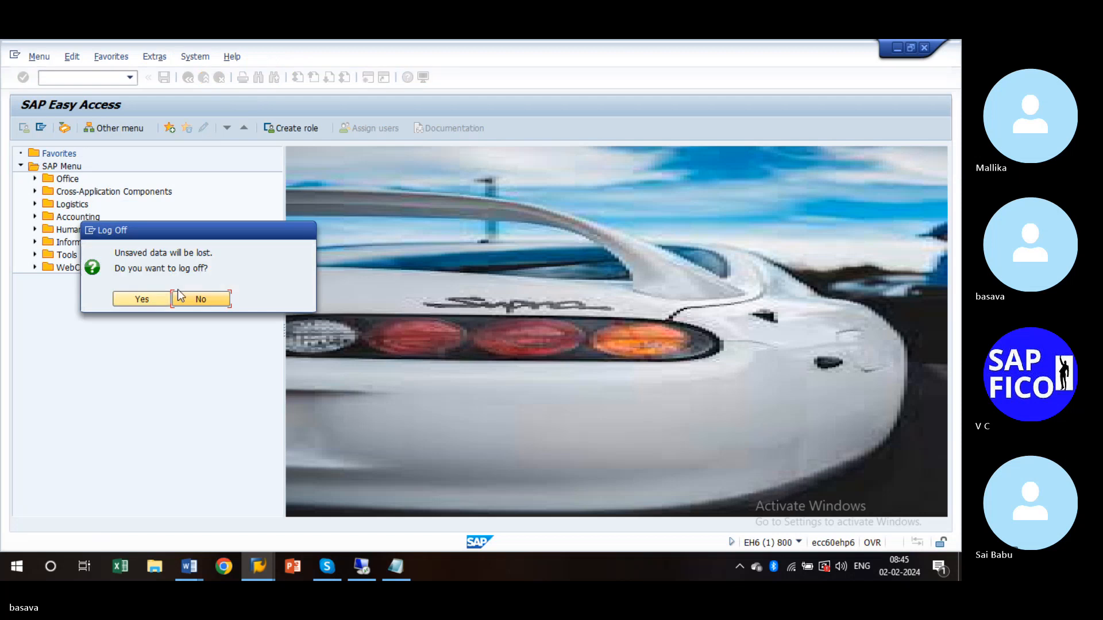
{"action": "left_click", "coordinate": [140, 299]}
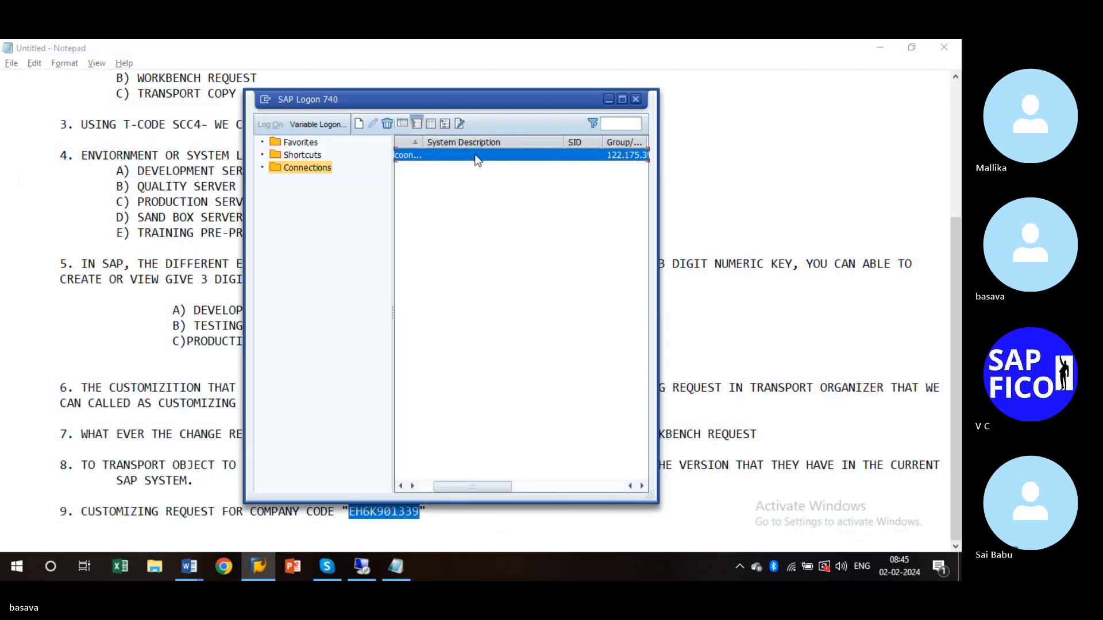
{"action": "double_click", "coordinate": [467, 150]}
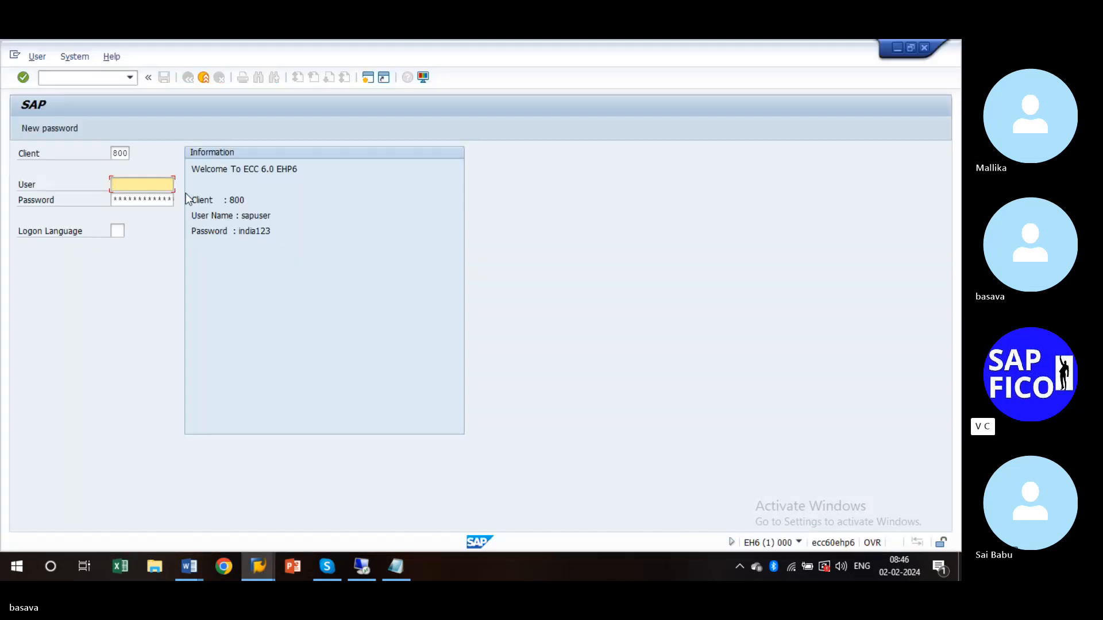
{"action": "key", "text": "Down"}
{"action": "key", "text": "Tab"}
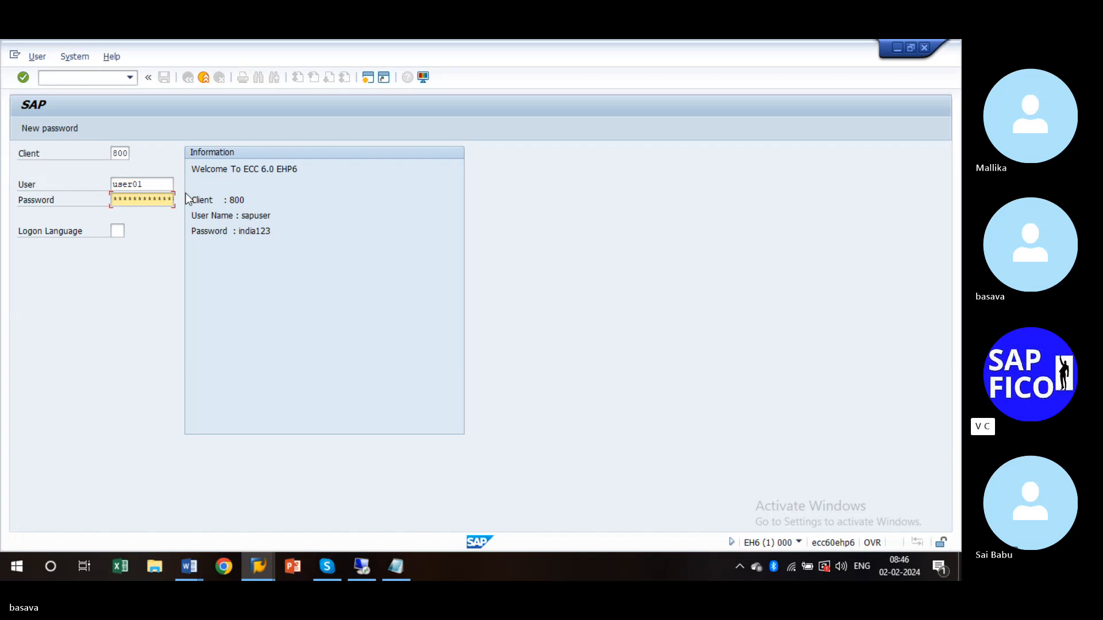
{"action": "key", "text": "Return"}
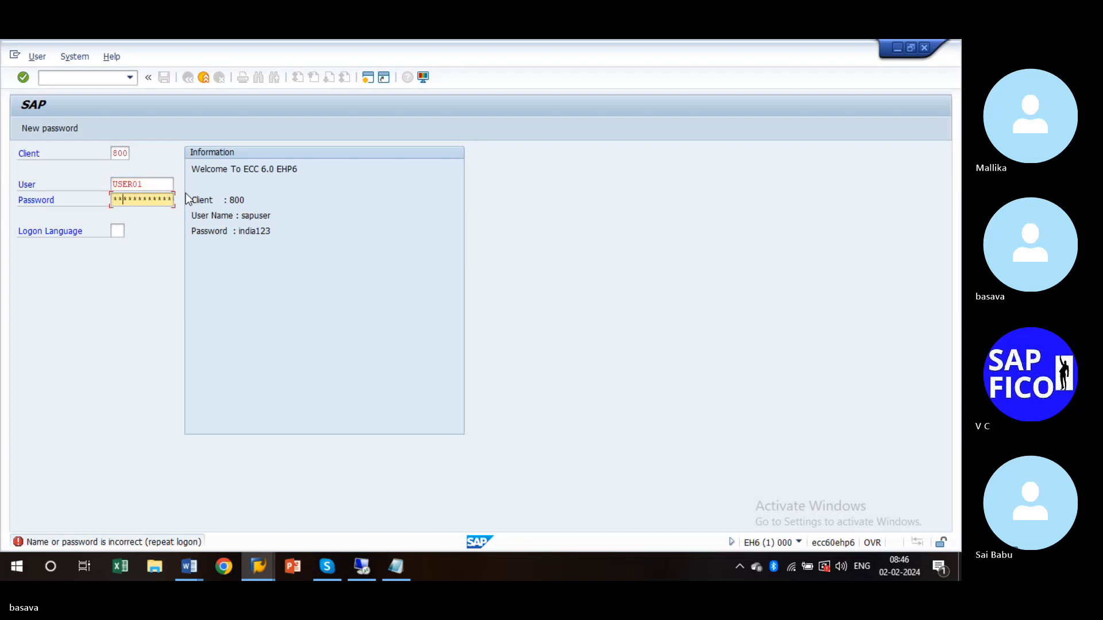
- Change the Client field to 810, correct the password and log on
{"action": "left_click", "coordinate": [123, 153]}
{"action": "type", "text": "80"}
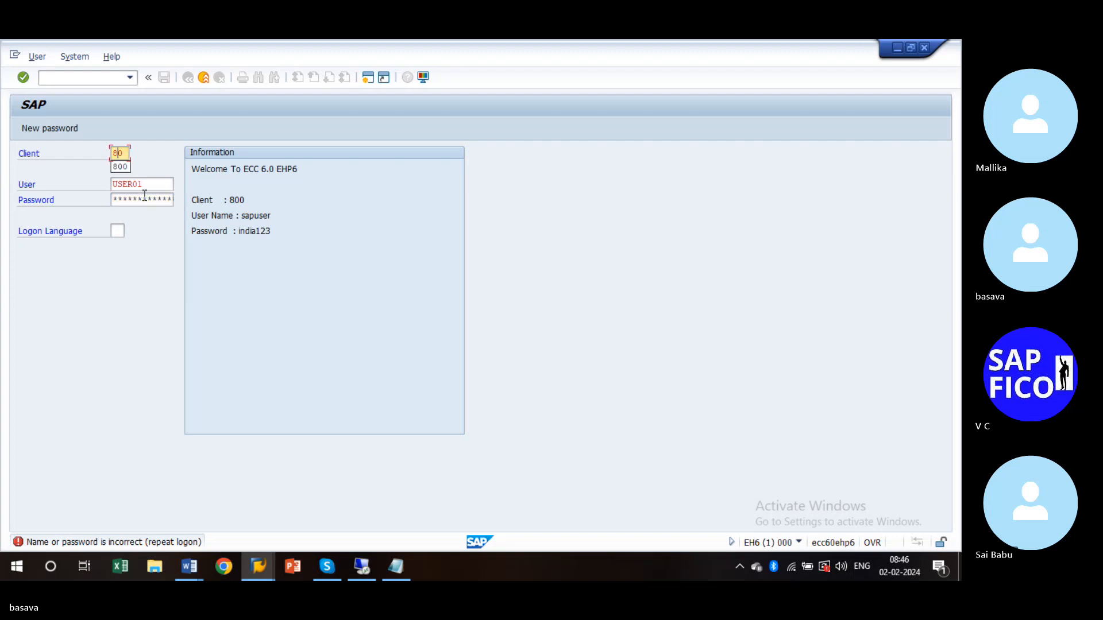
{"action": "type", "text": "10"}
{"action": "key", "text": "Tab"}
{"action": "key", "text": "Tab"}
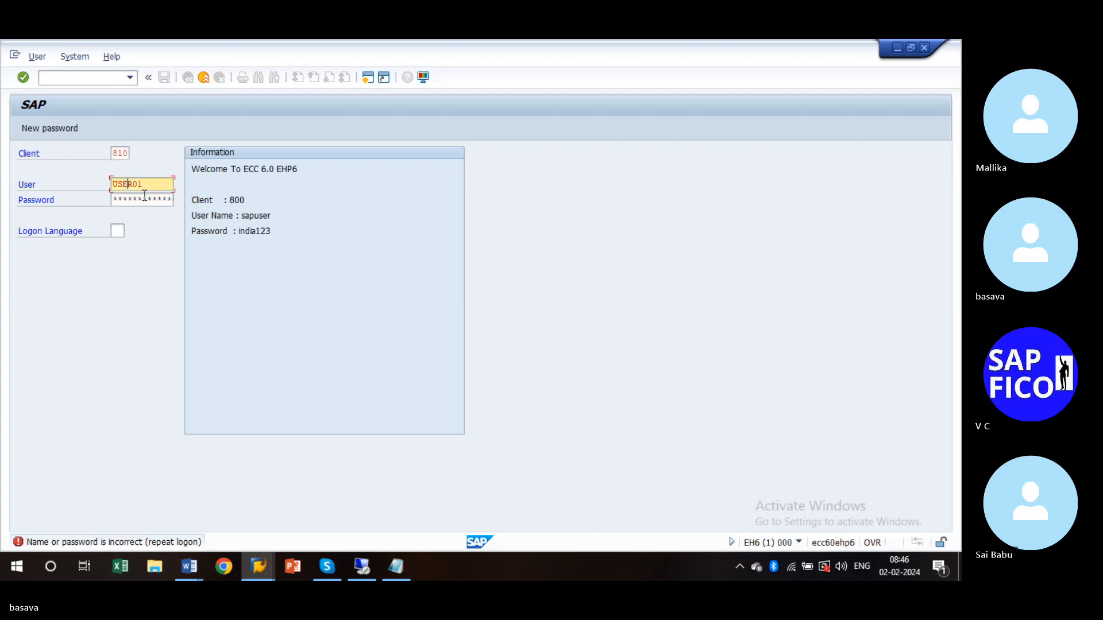
{"action": "key", "text": "BackSpace"}
{"action": "key", "text": "BackSpace"}
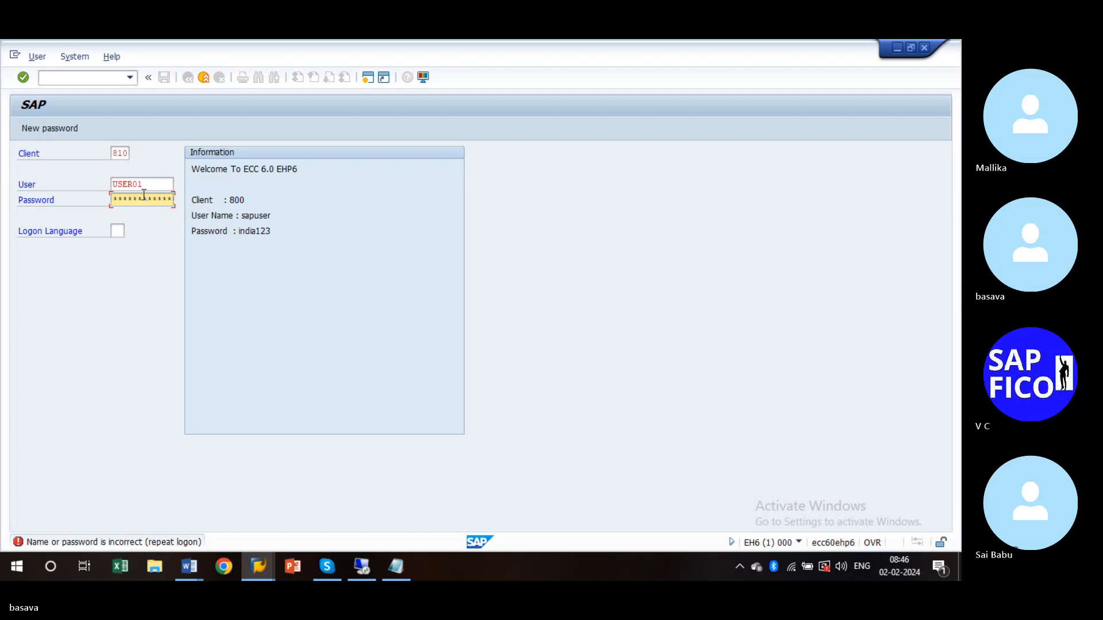
{"action": "left_click_drag", "start_coordinate": [138, 200], "coordinate": [78, 214]}
{"action": "key", "text": "Home"}
{"action": "type", "text": "*****"}
{"action": "key", "text": "Return"}
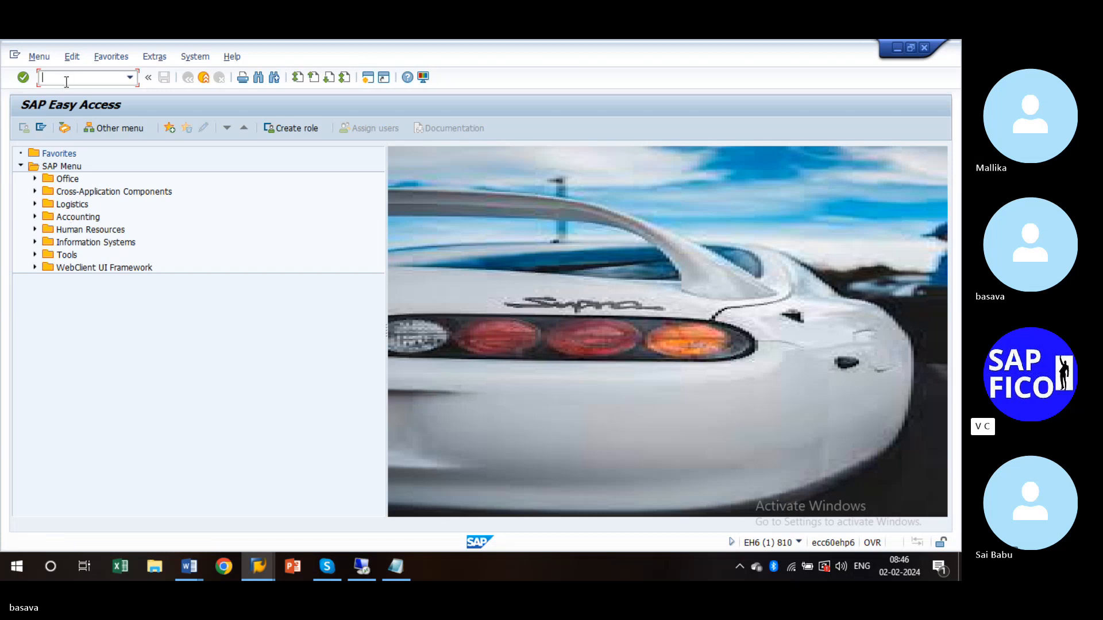
- Run OX02 in client 810 and select the 3300 TATA INFINITY PVT LTD row
{"action": "type", "text": "ox02"}
{"action": "key", "text": "Return"}
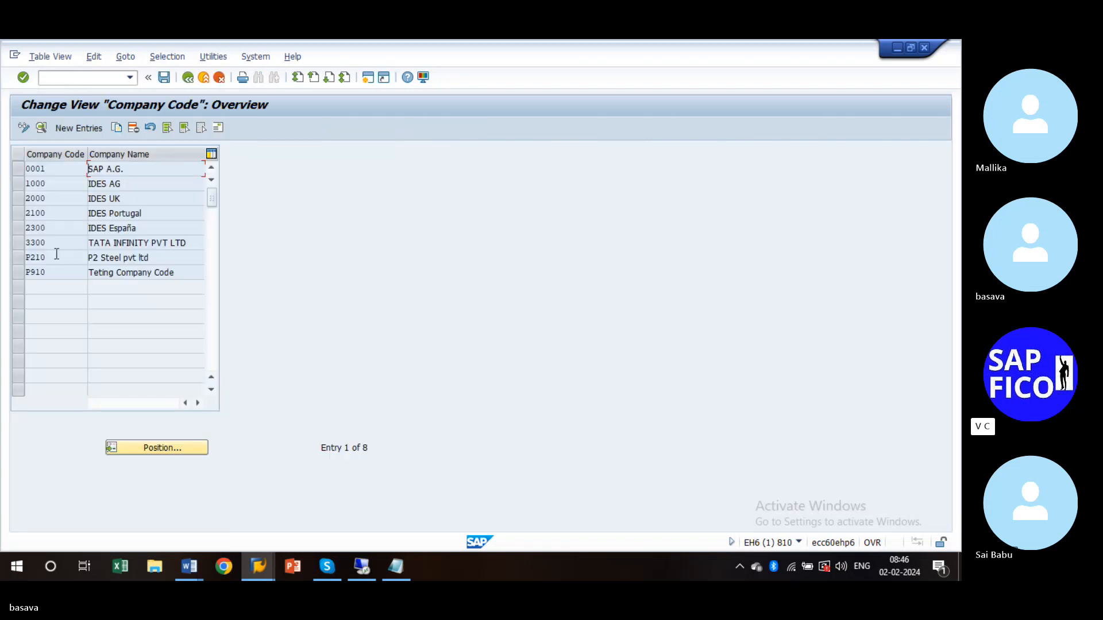
{"action": "left_click", "coordinate": [23, 243]}
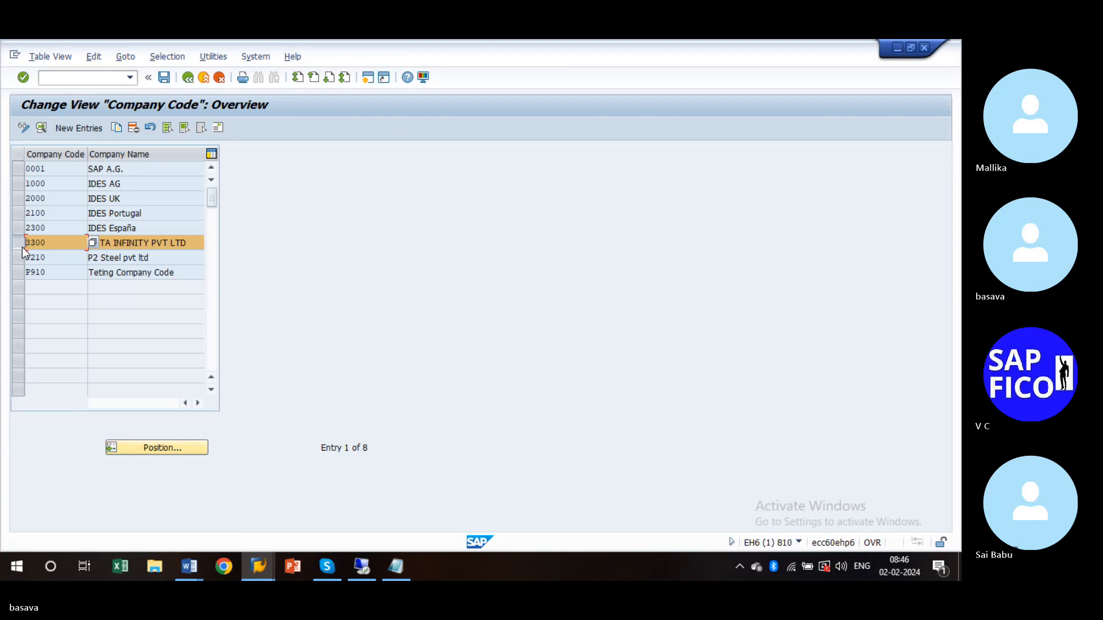
{"action": "left_click", "coordinate": [326, 566]}
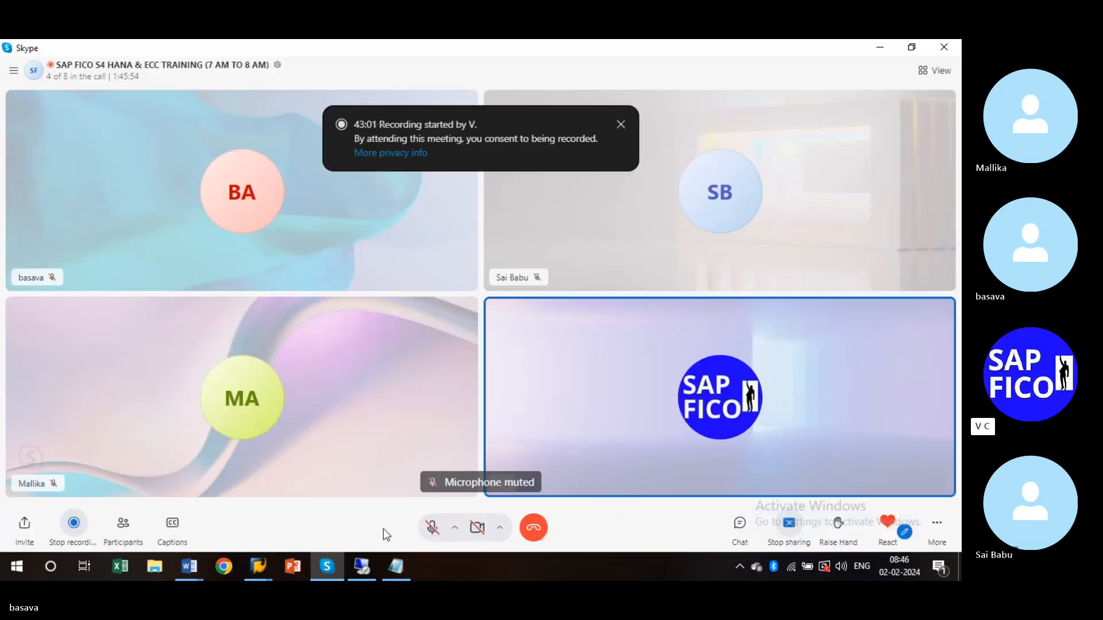
- Unmute and re-mute the Skype microphone, then return to the SAP Company Code overview
{"action": "left_click", "coordinate": [433, 531]}
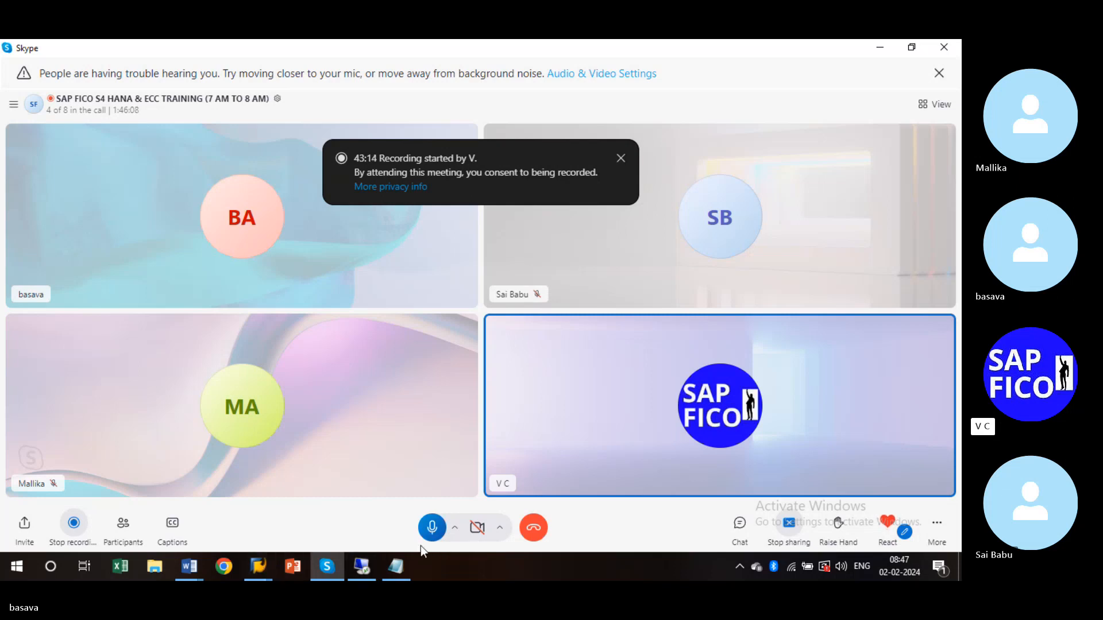
{"action": "left_click", "coordinate": [433, 526]}
{"action": "mouse_move", "coordinate": [258, 567]}
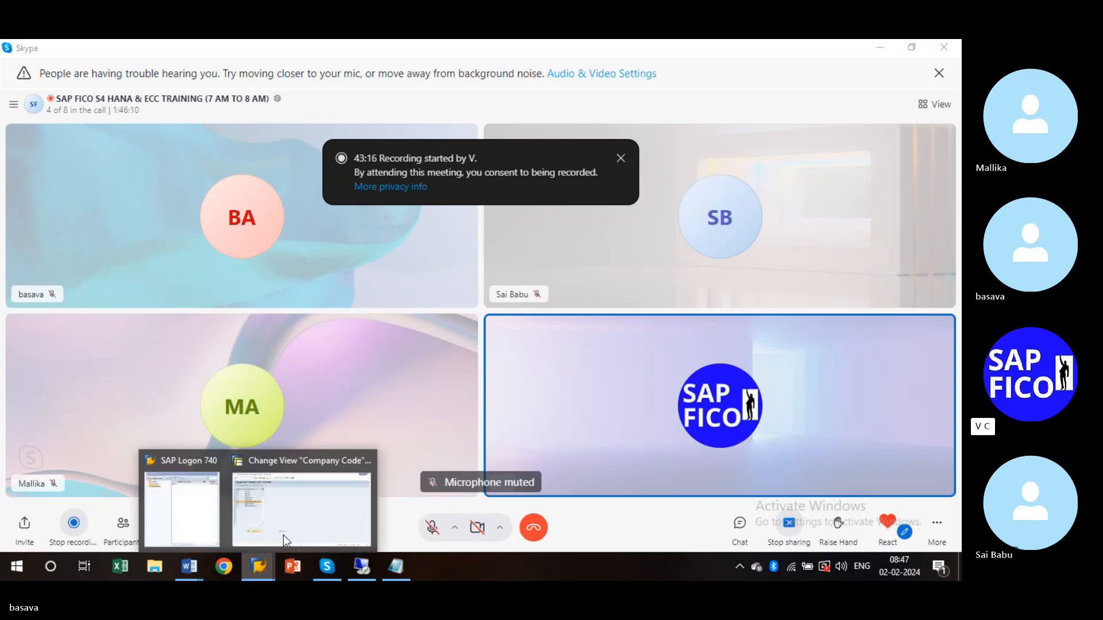
{"action": "left_click", "coordinate": [297, 525]}
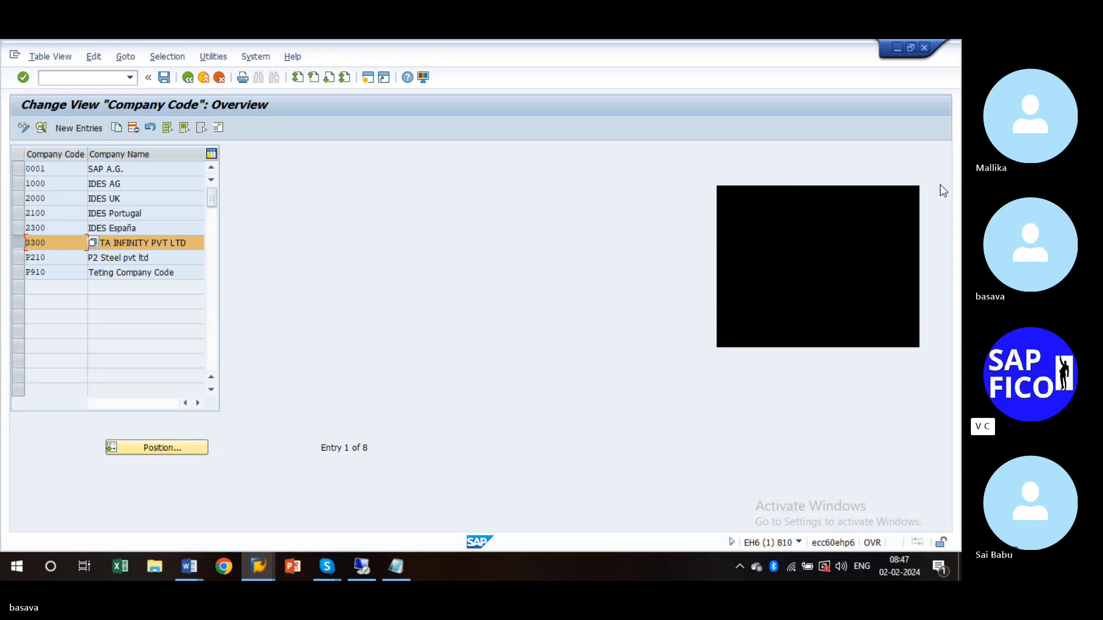
- Reactivate the SAP window and open the details of company code 3300
{"action": "left_click", "coordinate": [905, 204]}
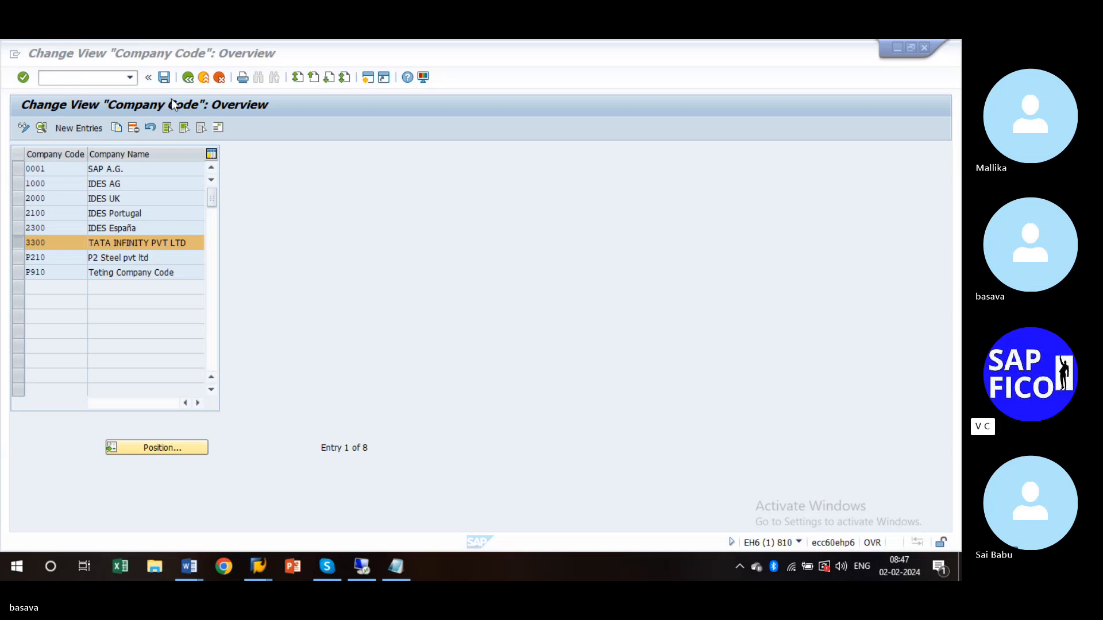
{"action": "left_click", "coordinate": [90, 80]}
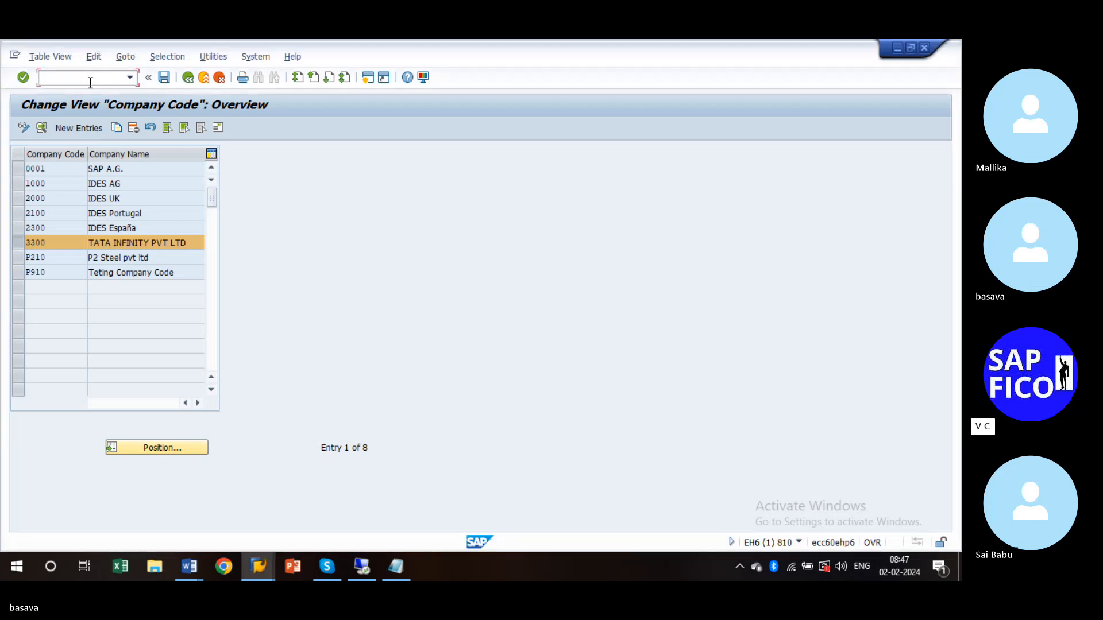
{"action": "type", "text": "/n"}
{"action": "key", "text": "BackSpace"}
{"action": "key", "text": "BackSpace"}
{"action": "double_click", "coordinate": [36, 243]}
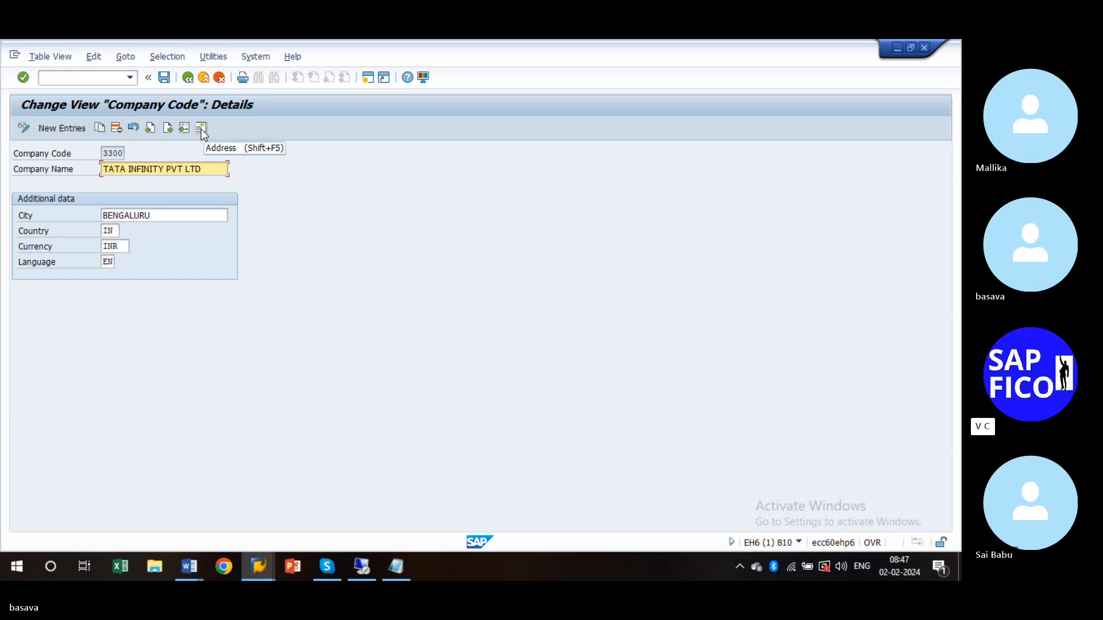
- Review company code 3300's Bengaluru address in the Edit address dialog, then close it
{"action": "left_click", "coordinate": [201, 128]}
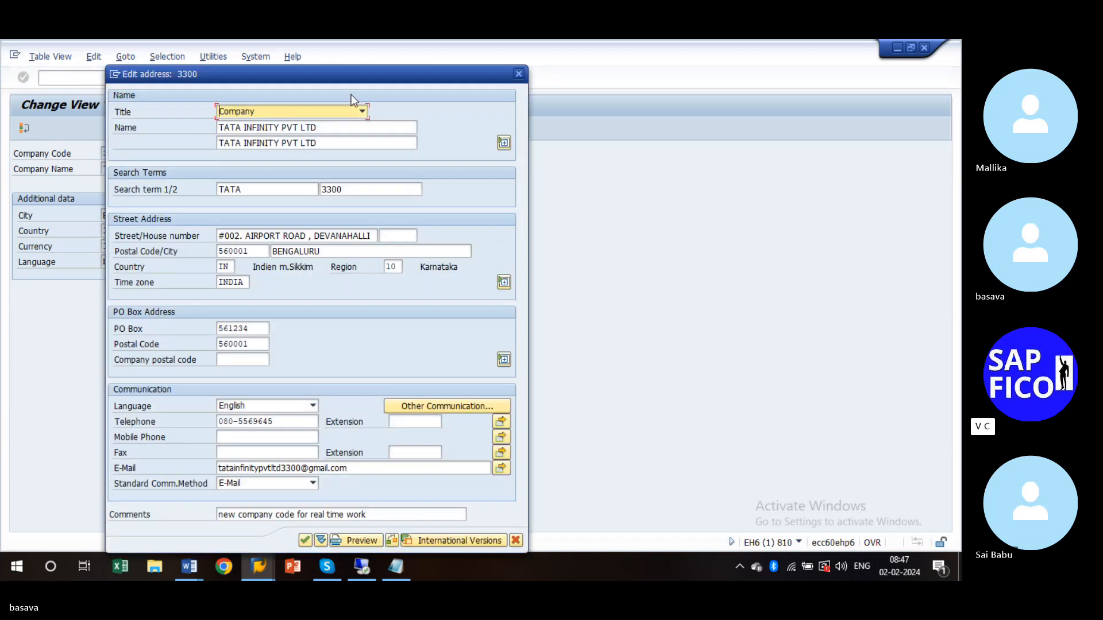
{"action": "left_click_drag", "start_coordinate": [378, 76], "coordinate": [469, 52]}
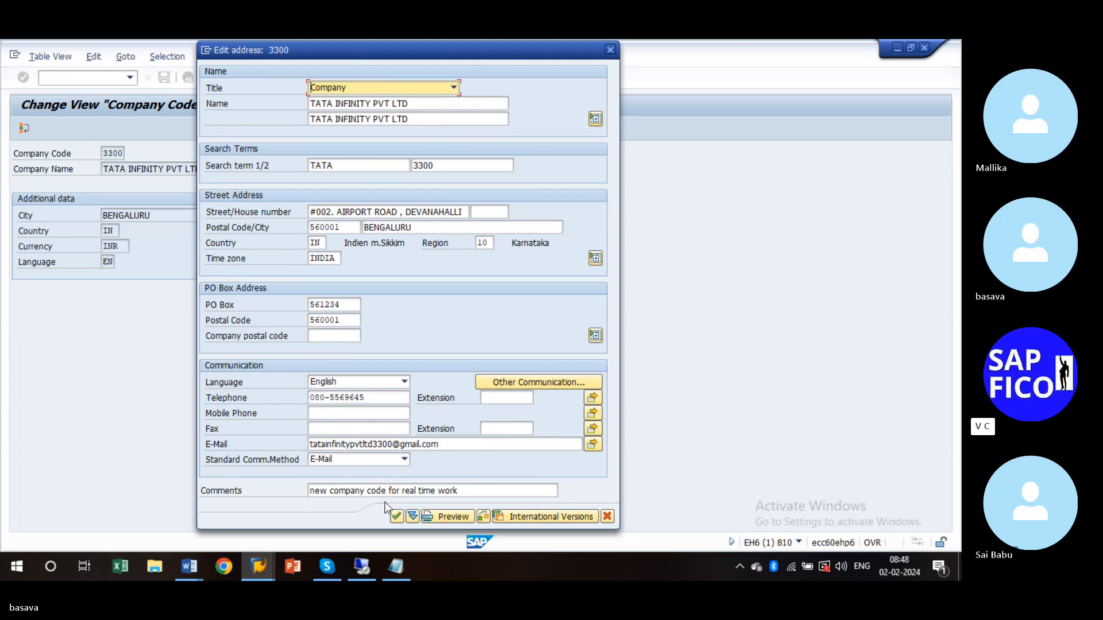
{"action": "left_click", "coordinate": [611, 50]}
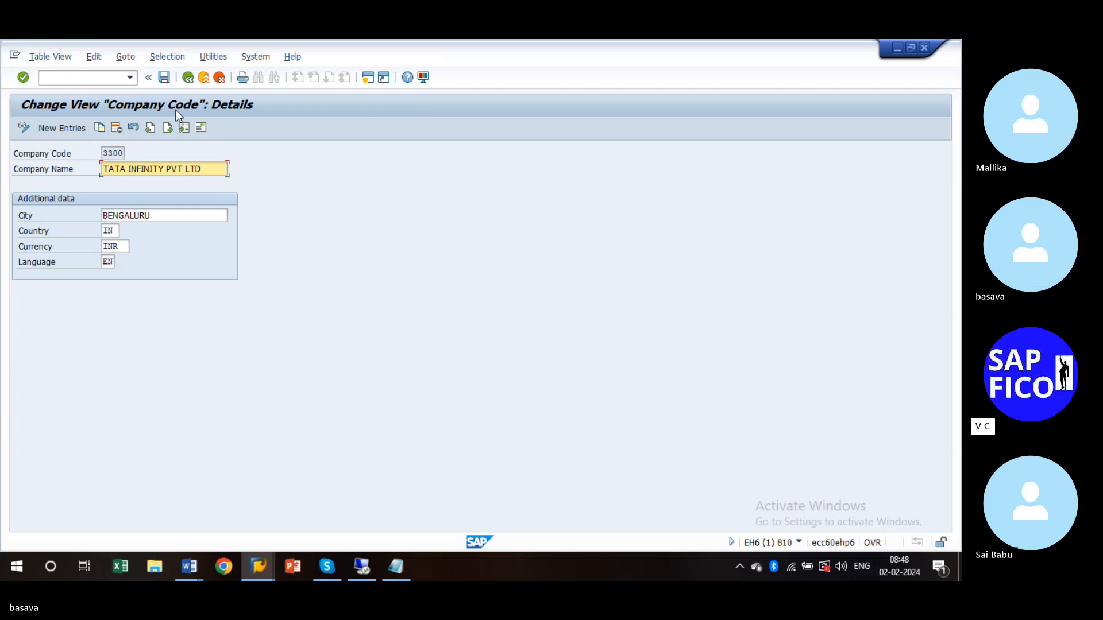
- Open the Transport Organizer with /nSE01, display the user's change requests, and go back
{"action": "left_click", "coordinate": [114, 79]}
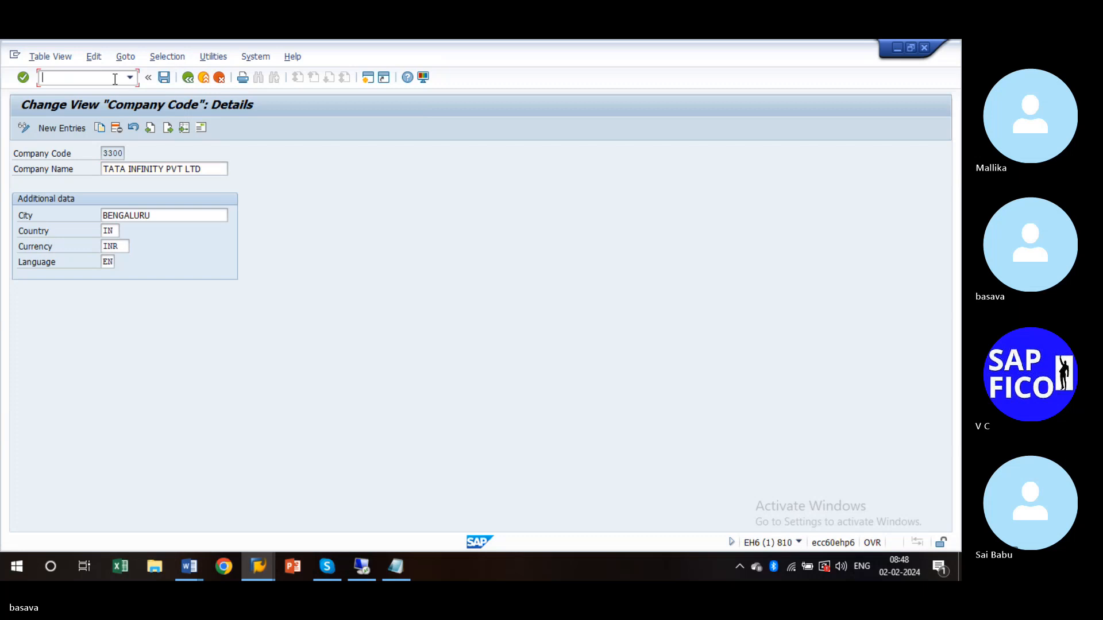
{"action": "type", "text": "/n"}
{"action": "type", "text": "se0"}
{"action": "type", "text": "1"}
{"action": "key", "text": "Return"}
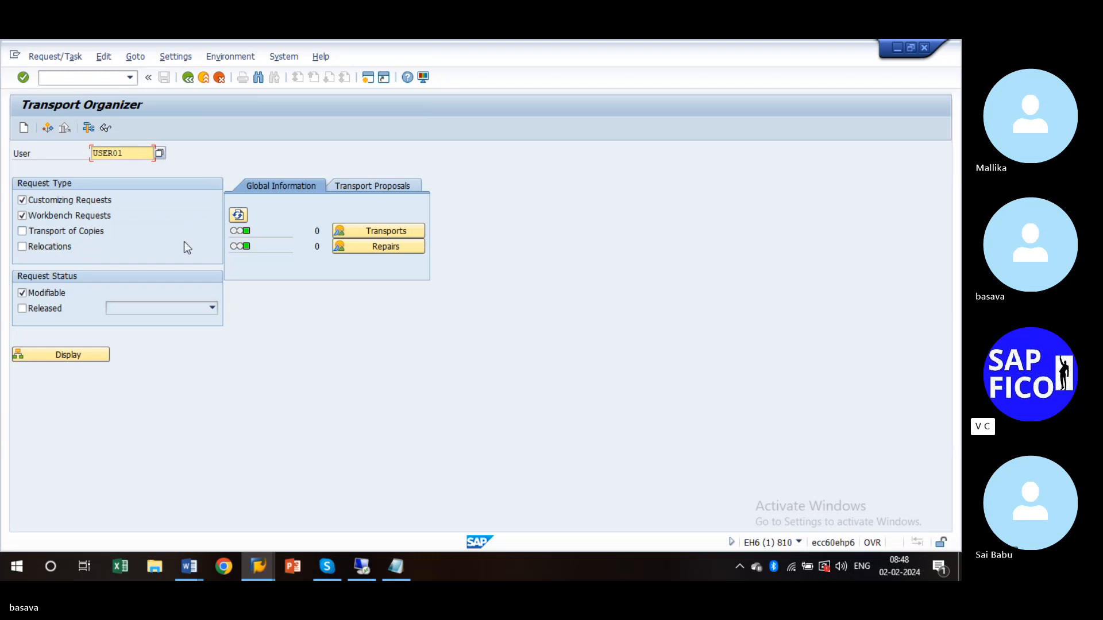
{"action": "key", "text": "Return"}
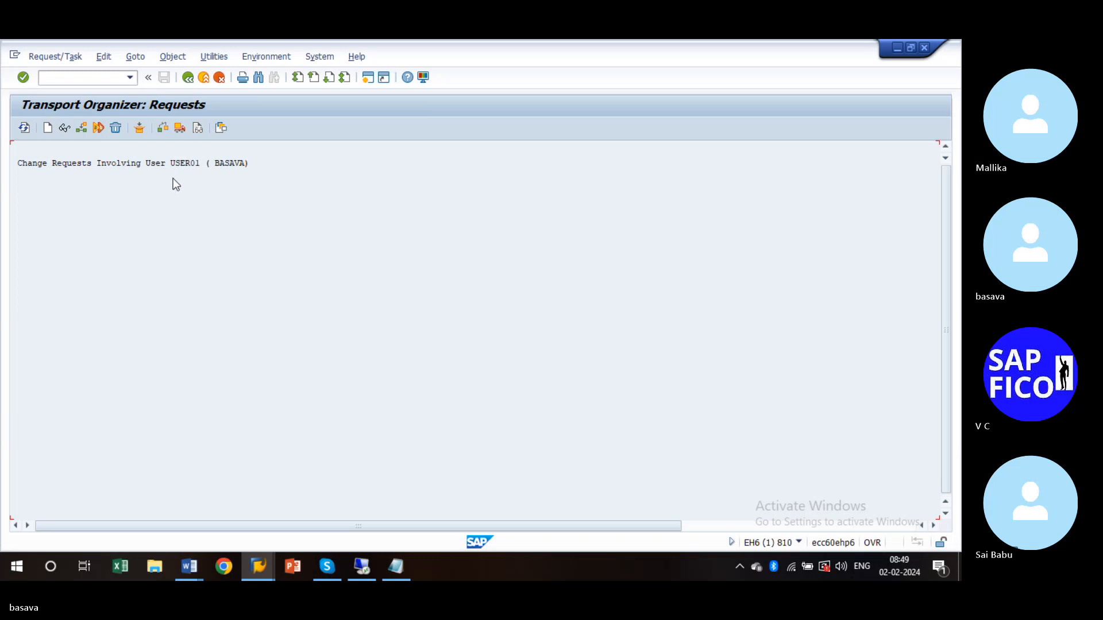
{"action": "key", "text": "F3"}
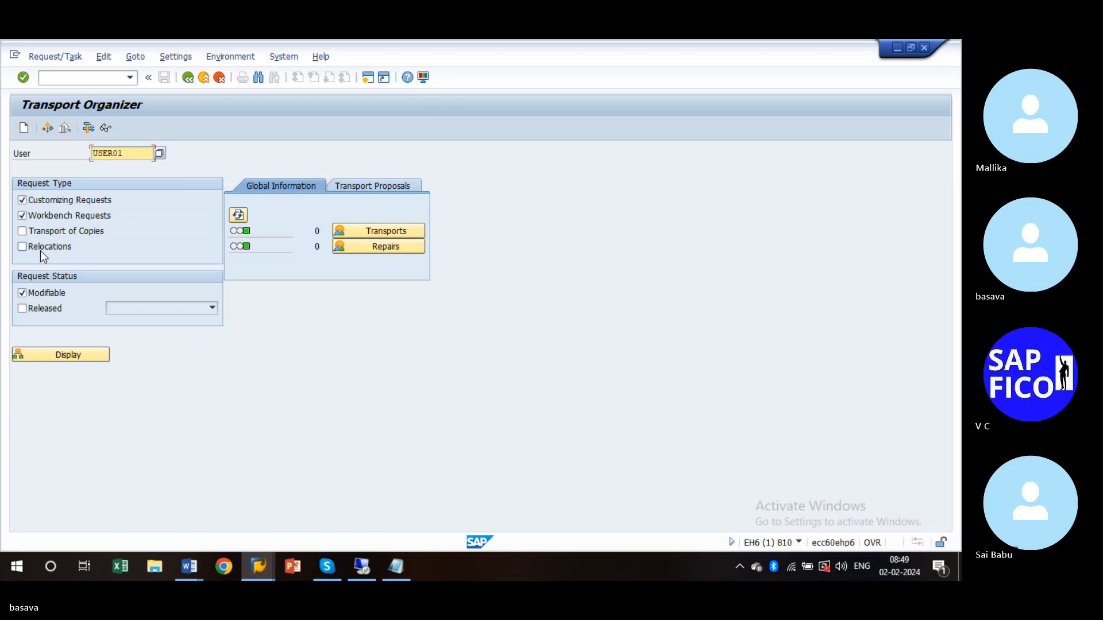
- Include Transport of Copies in the selection, display and refresh the requests, then go back
{"action": "left_click", "coordinate": [22, 309]}
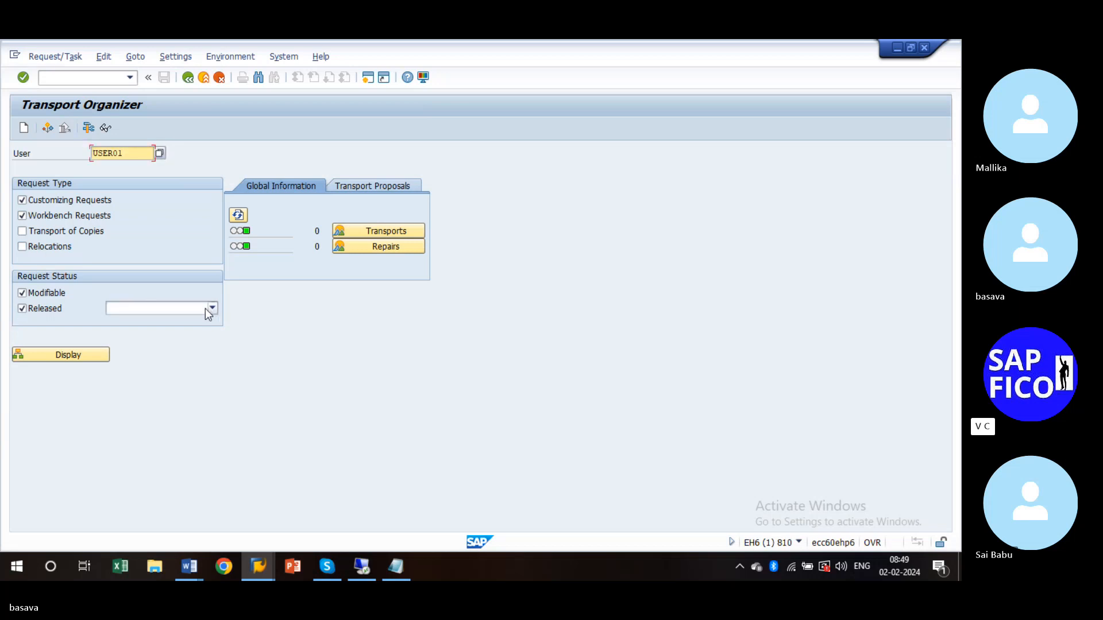
{"action": "left_click", "coordinate": [24, 309]}
{"action": "left_click", "coordinate": [21, 231]}
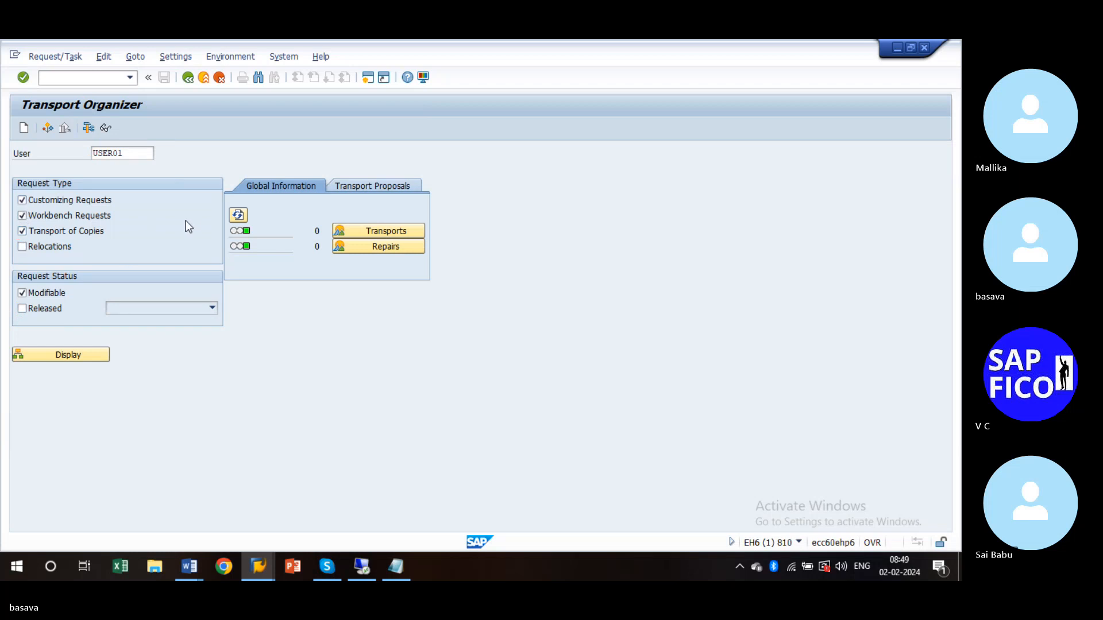
{"action": "key", "text": "Return"}
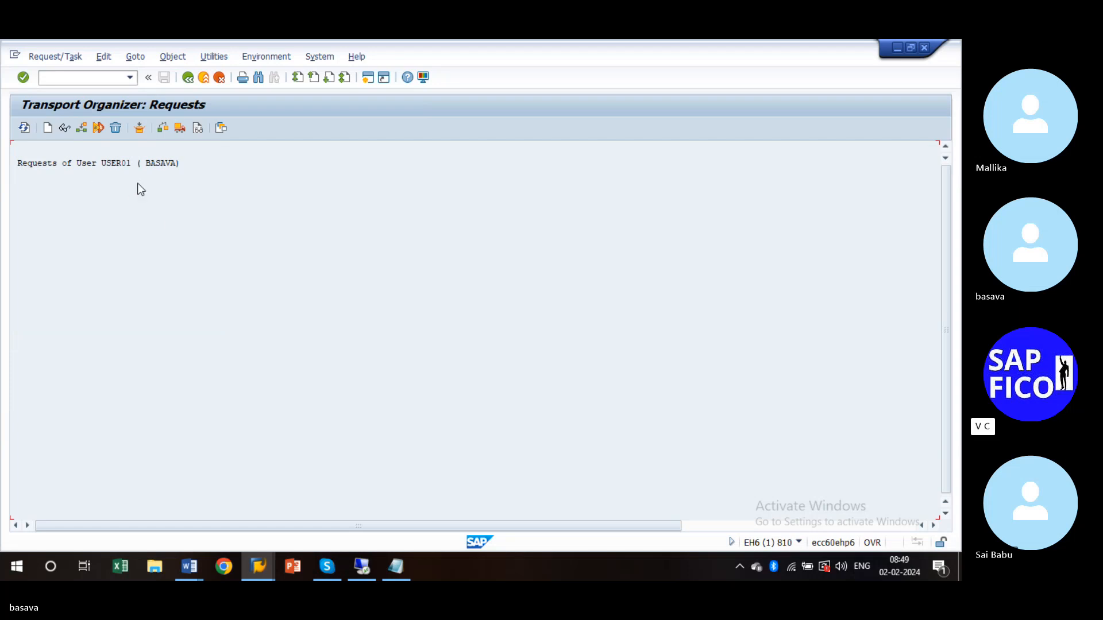
{"action": "key", "text": "Return"}
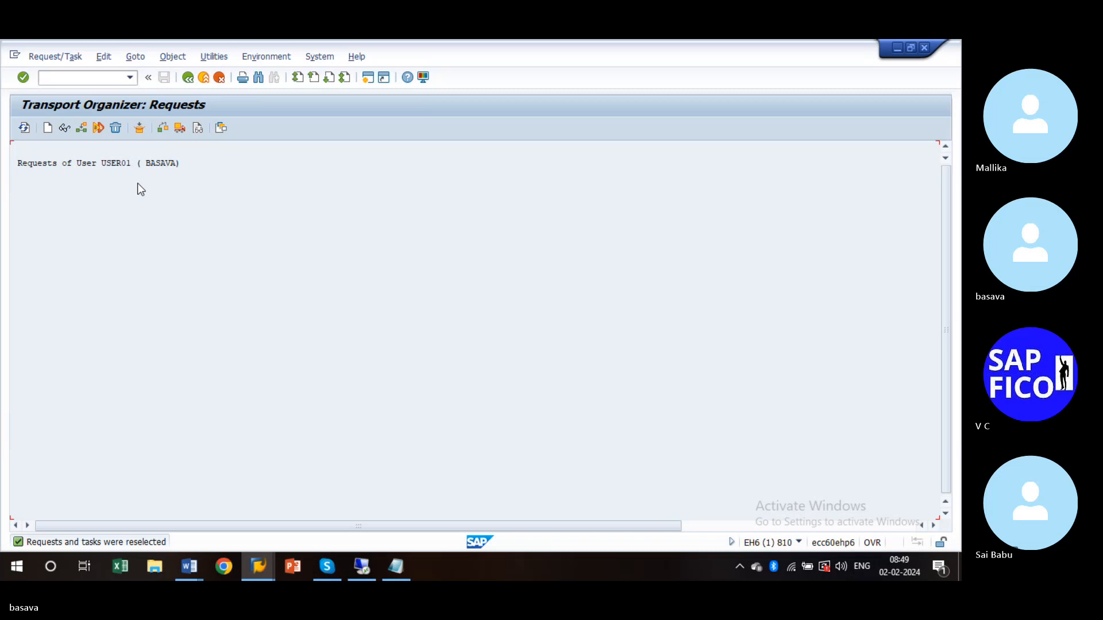
{"action": "key", "text": "F3"}
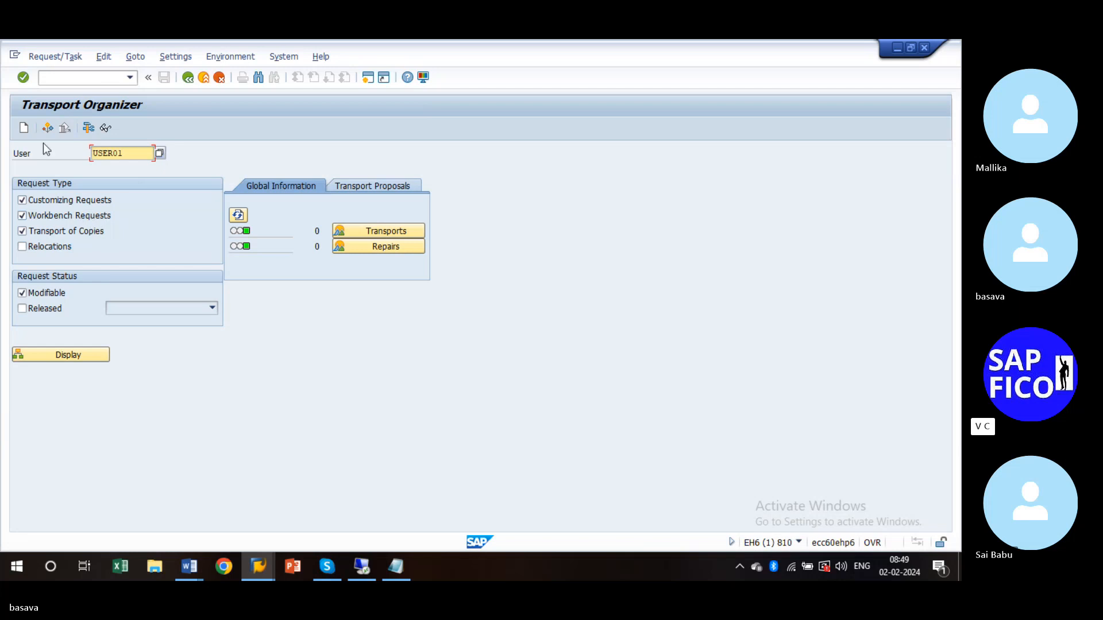
- Close all open SAP sessions with /nex
{"action": "left_click", "coordinate": [95, 80]}
{"action": "type", "text": "/nex"}
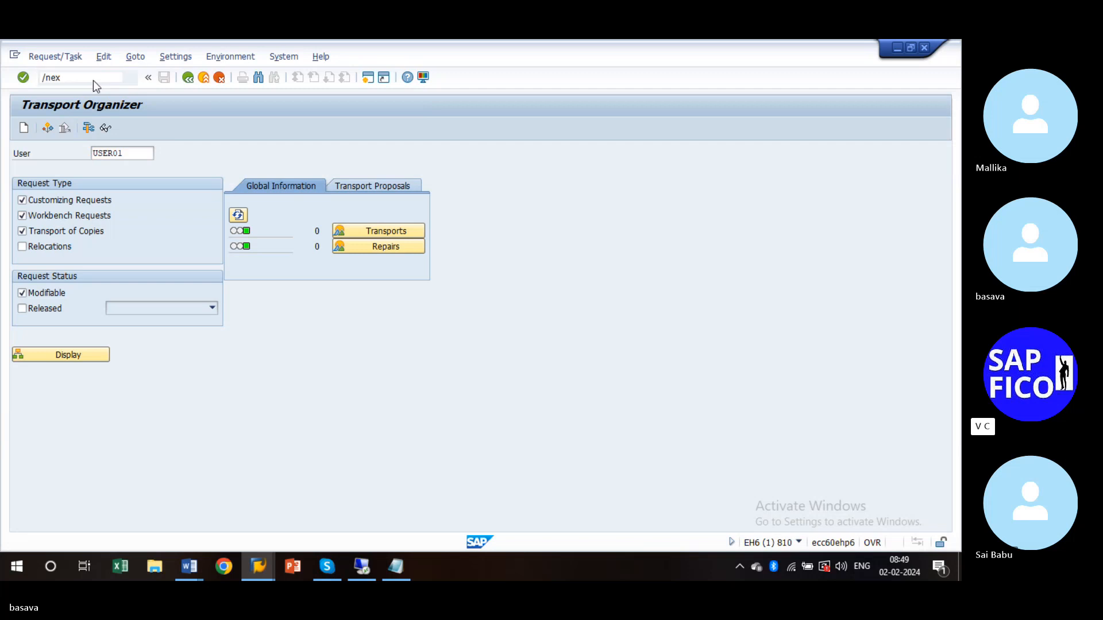
{"action": "key", "text": "Return"}
- Log on to client 800 with the saved training user and check the system status
{"action": "left_click", "coordinate": [258, 578]}
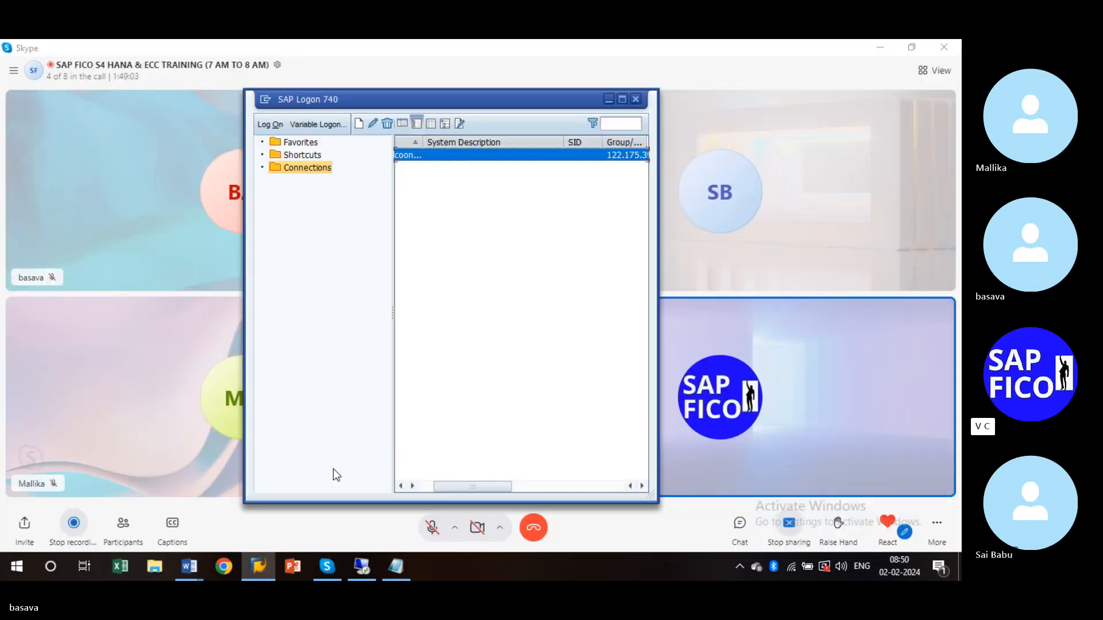
{"action": "double_click", "coordinate": [431, 161]}
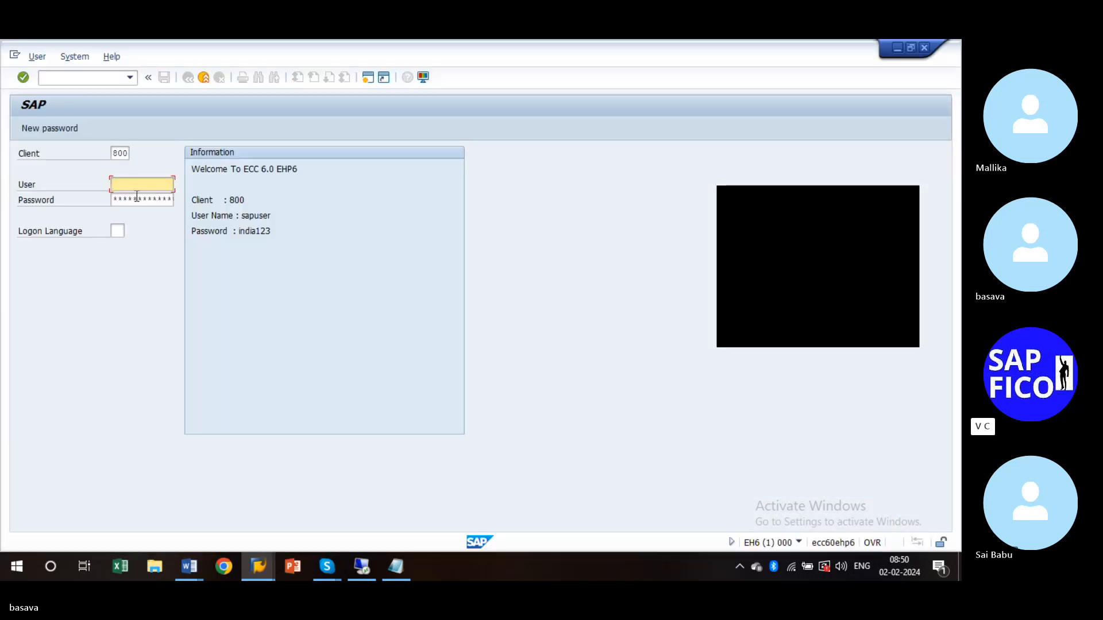
{"action": "left_click", "coordinate": [131, 184]}
{"action": "left_click", "coordinate": [136, 208]}
{"action": "left_click", "coordinate": [137, 200]}
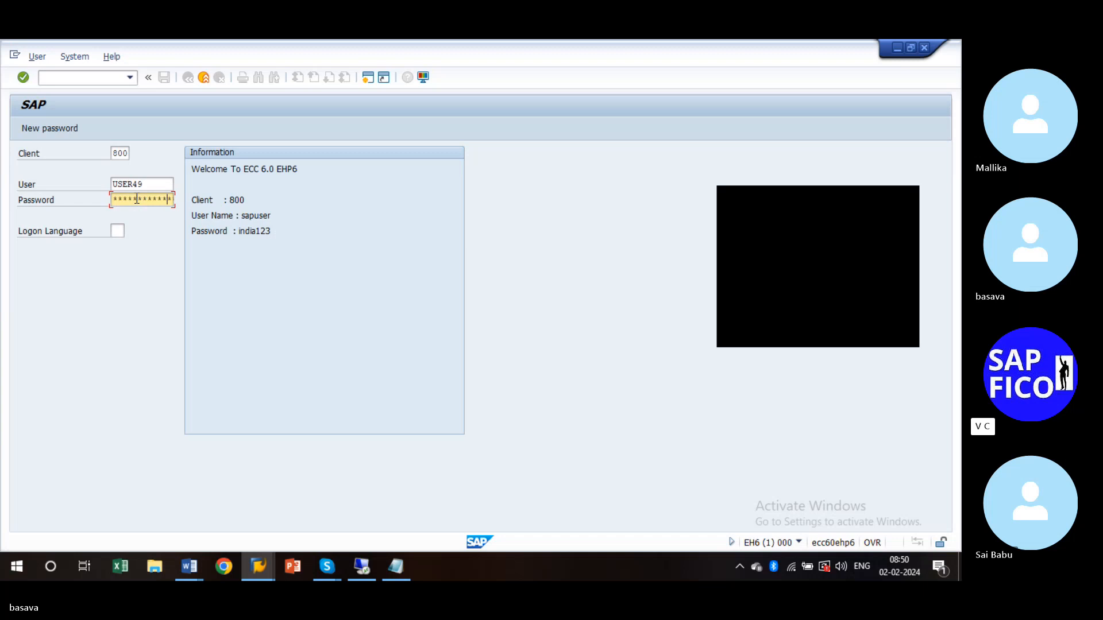
{"action": "key", "text": "Return"}
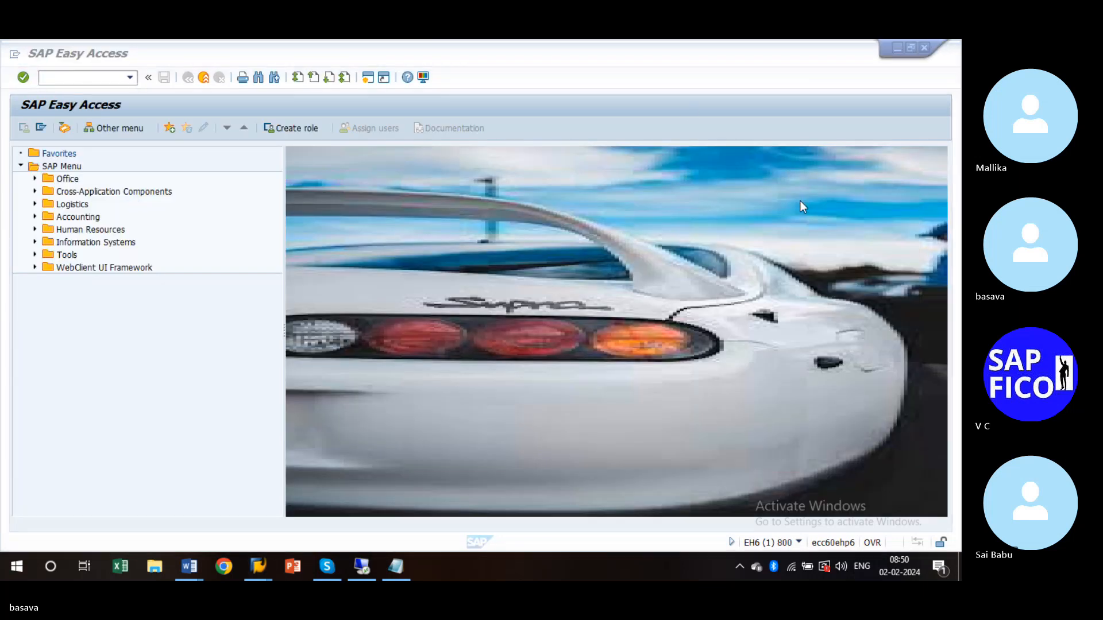
{"action": "left_click", "coordinate": [799, 543]}
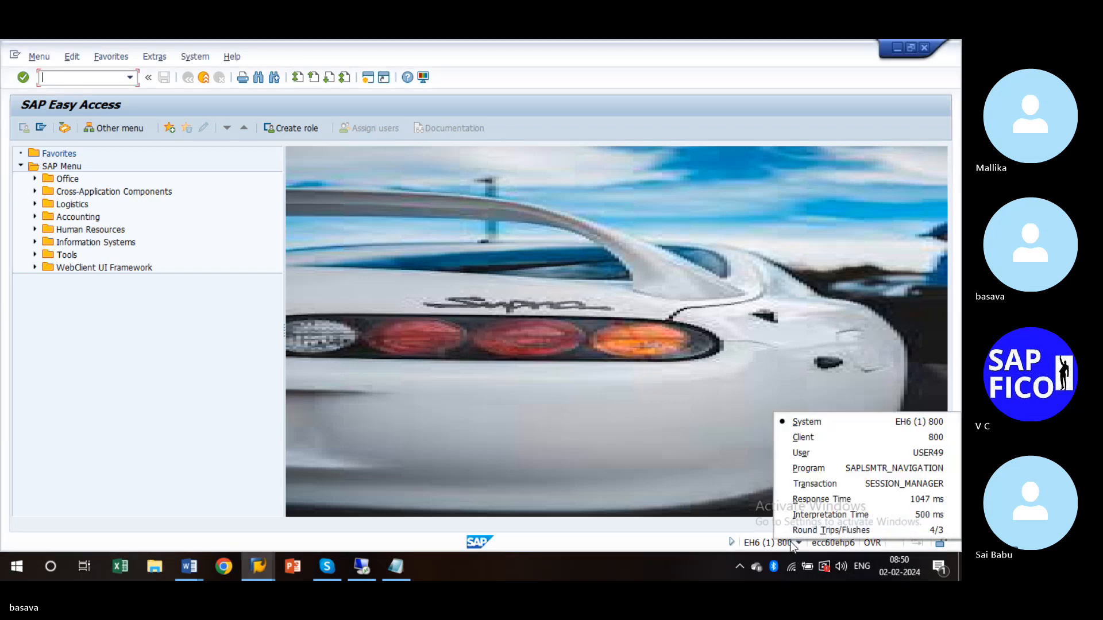
- Log off from client 800 and open a fresh logon screen
{"action": "left_click", "coordinate": [212, 77]}
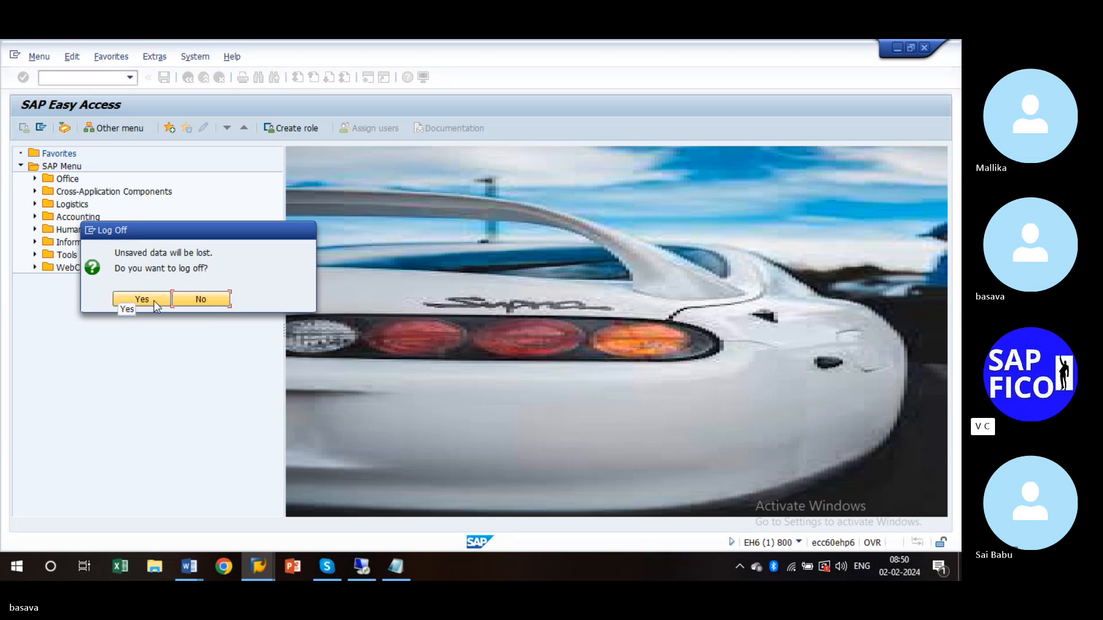
{"action": "left_click", "coordinate": [142, 299]}
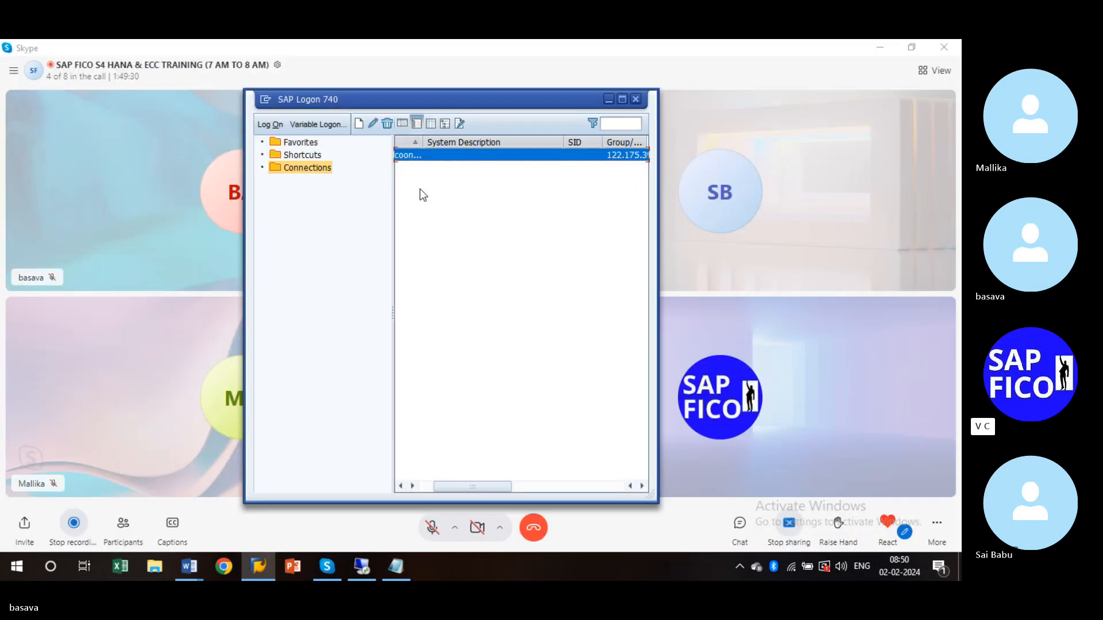
{"action": "double_click", "coordinate": [433, 158]}
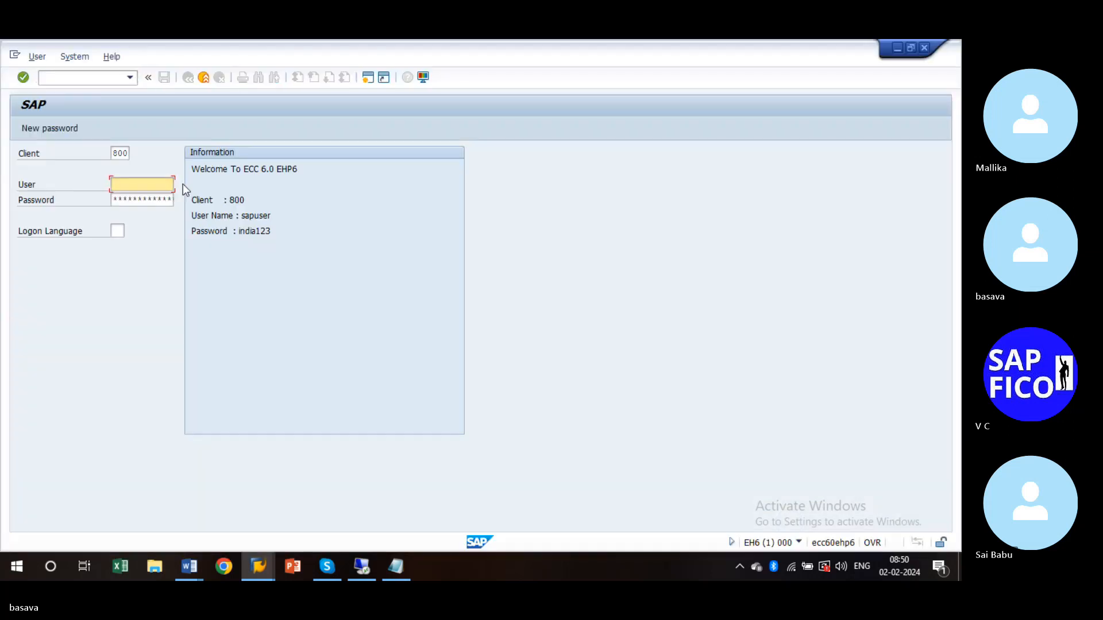
- Set the Client to 810 and pick the training user from the history list
{"action": "left_click", "coordinate": [124, 154]}
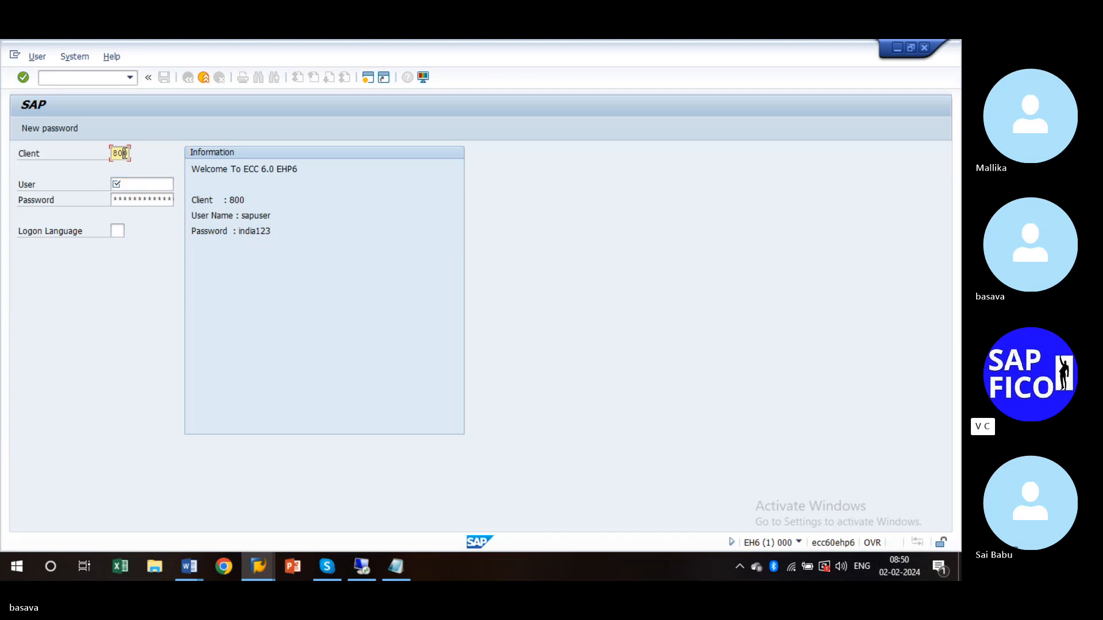
{"action": "key", "text": "BackSpace"}
{"action": "type", "text": "1"}
{"action": "key", "text": "Tab"}
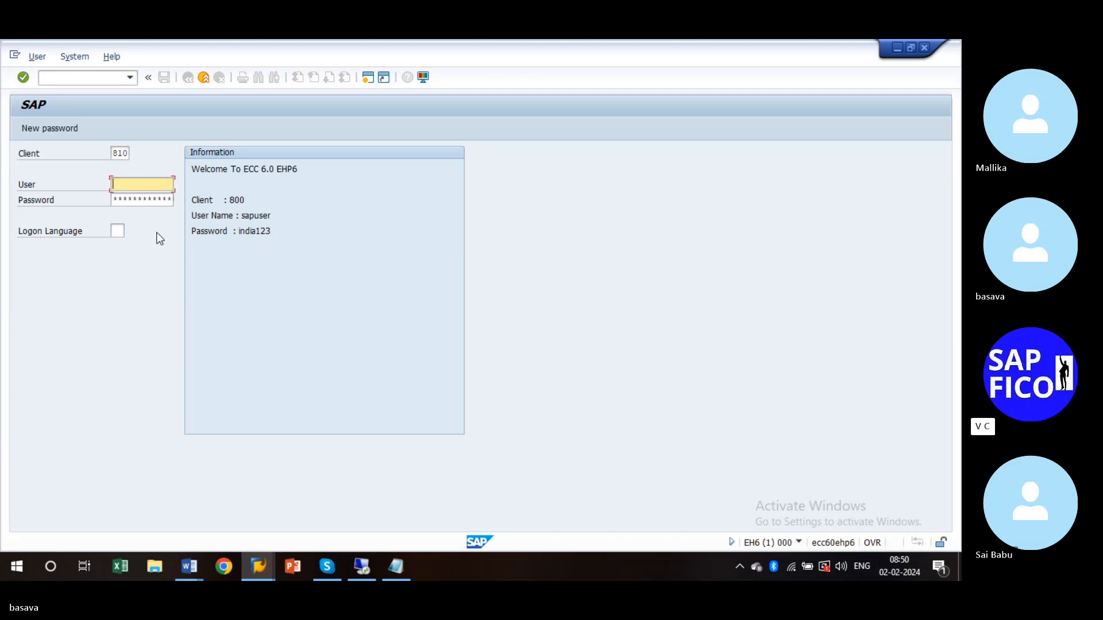
{"action": "type", "text": "U"}
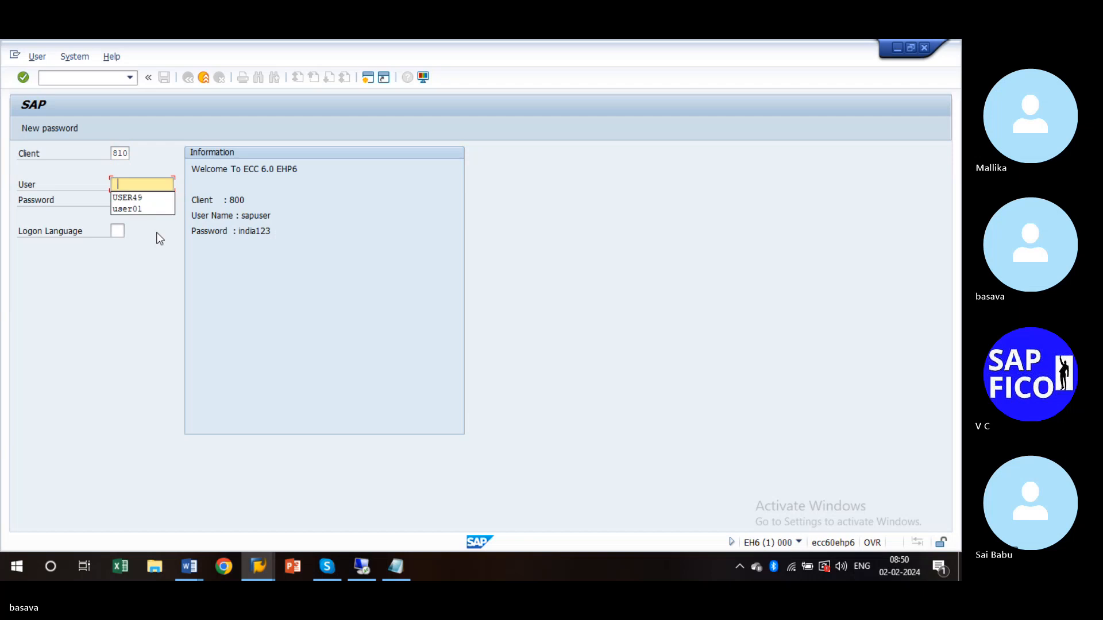
{"action": "key", "text": "Down"}
{"action": "key", "text": "Return"}
- Enter the password and submit the client 810 logon, which is rejected as incorrect
{"action": "key", "text": "Tab"}
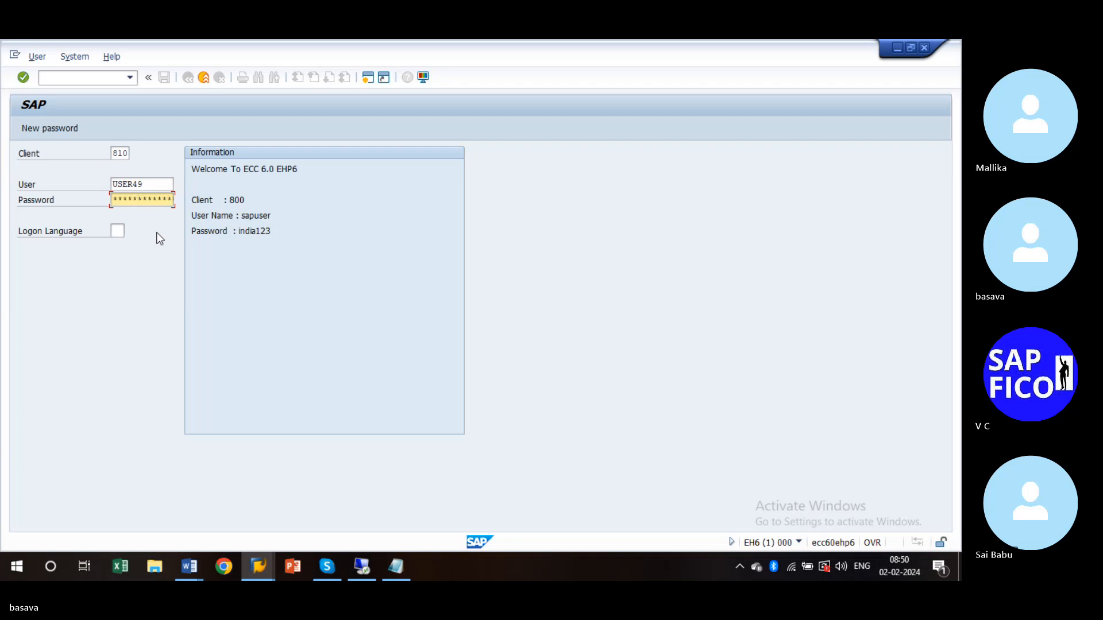
{"action": "key", "text": "Left"}
{"action": "key", "text": "Left"}
{"action": "key", "text": "Left"}
{"action": "key", "text": "Left"}
{"action": "key", "text": "Left"}
{"action": "key", "text": "Right"}
{"action": "key", "text": "Right"}
{"action": "key", "text": "Right"}
{"action": "key", "text": "Right"}
{"action": "key", "text": "Right"}
{"action": "key", "text": "Right"}
{"action": "key", "text": "Right"}
{"action": "key", "text": "Right"}
{"action": "key", "text": "Right"}
{"action": "key", "text": "Right"}
{"action": "key", "text": "Return"}
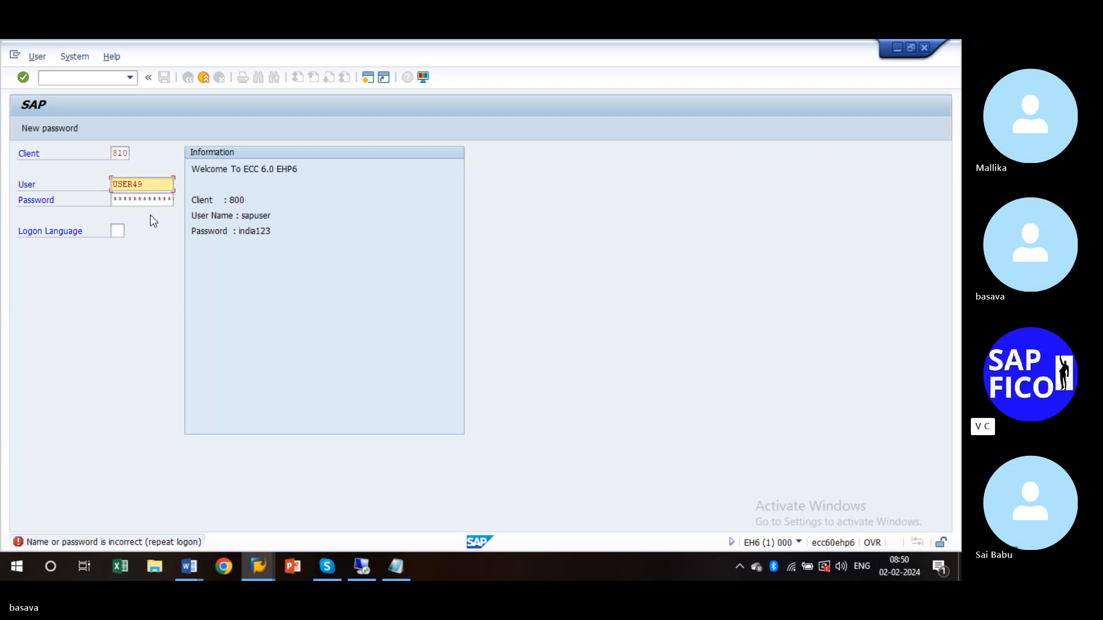
{"action": "left_click", "coordinate": [122, 153]}
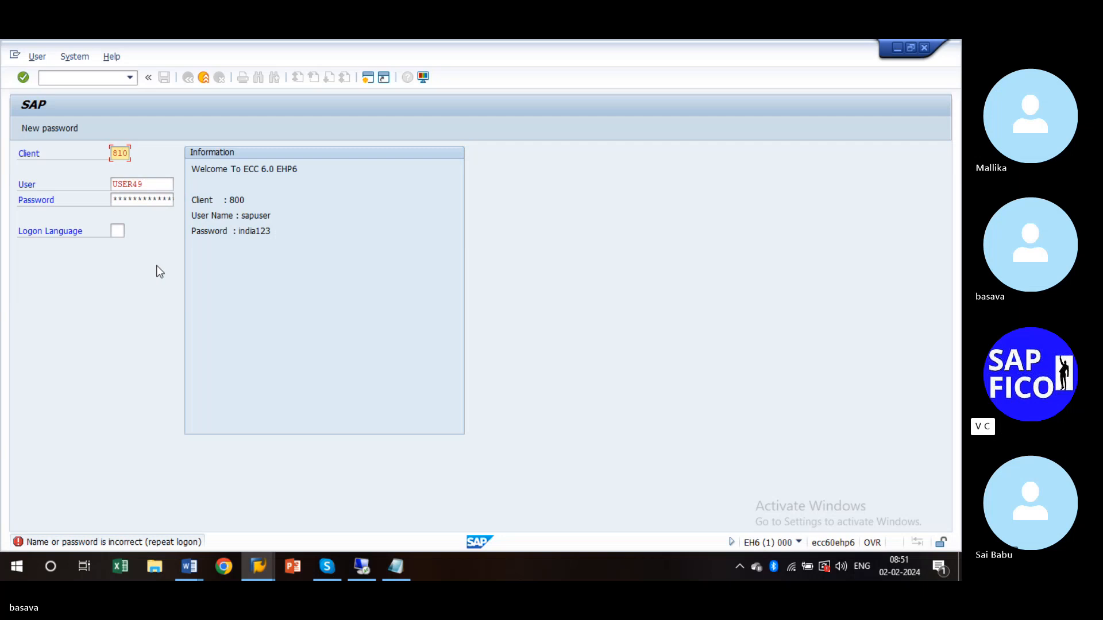
{"action": "left_click", "coordinate": [153, 185]}
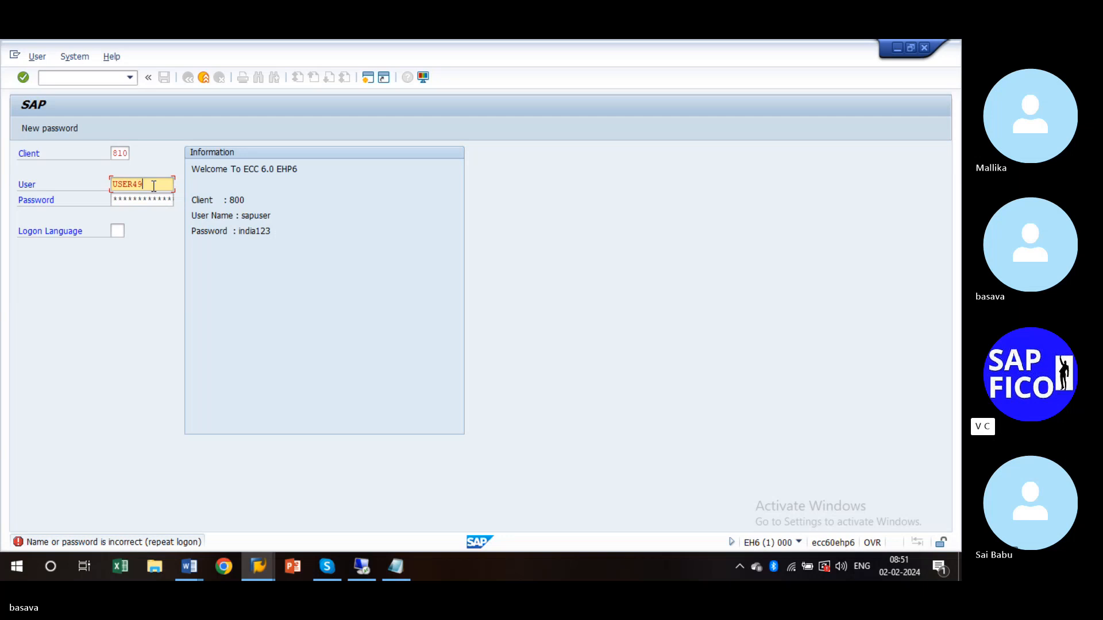
- Ask in the Skype meeting chat which t-code shows done transport requests, then return to SAP logon
{"action": "left_click", "coordinate": [325, 569]}
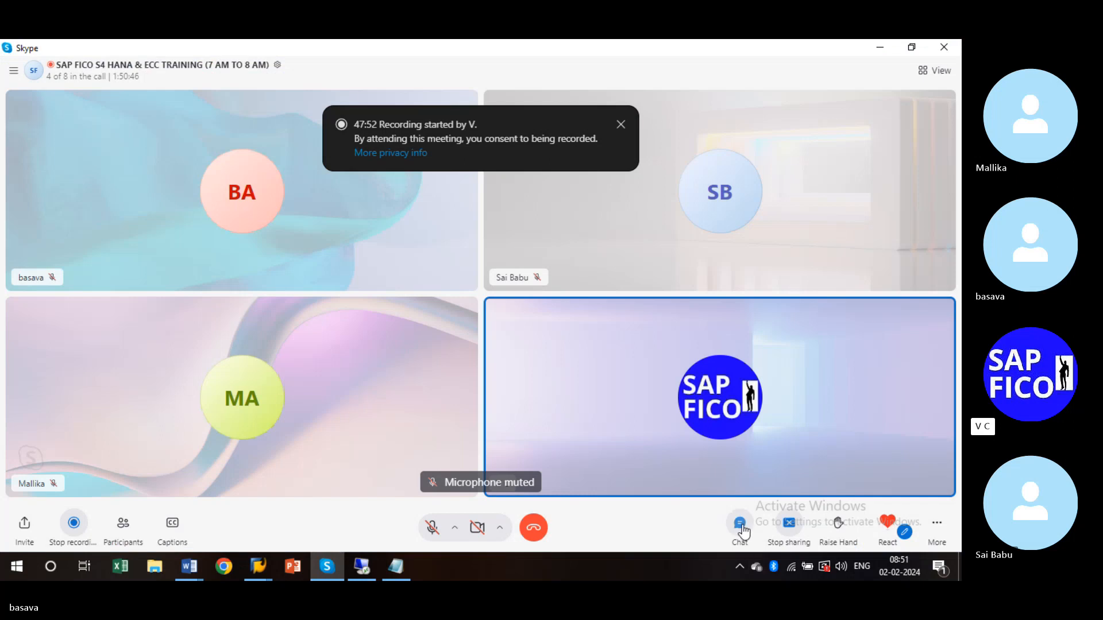
{"action": "left_click", "coordinate": [741, 527]}
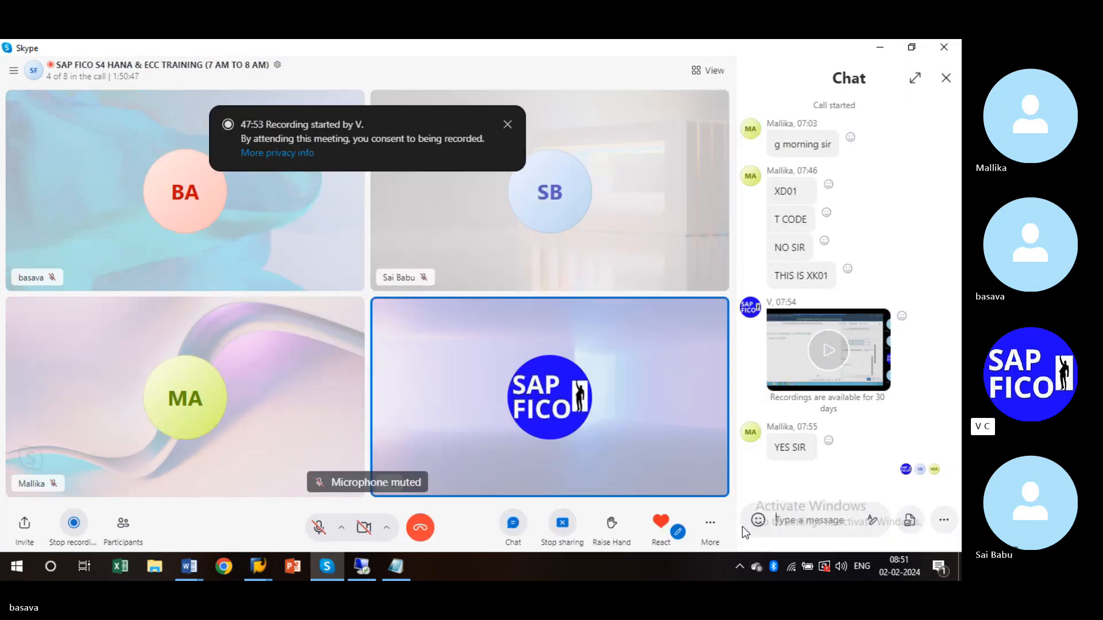
{"action": "type", "text": "what is the "}
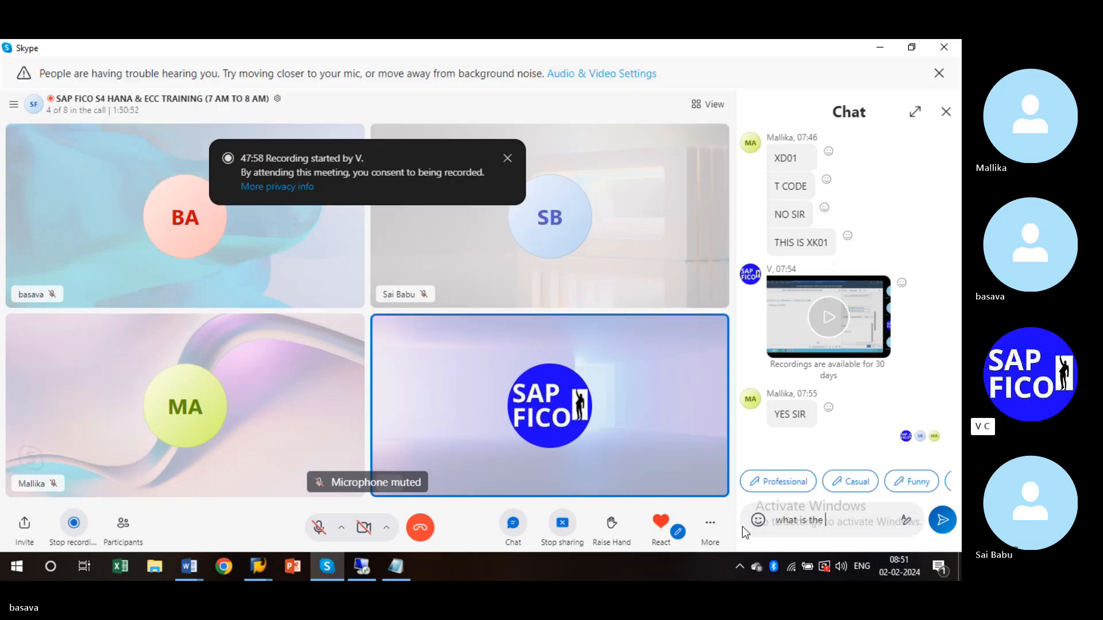
{"action": "type", "text": "t-code to see what"}
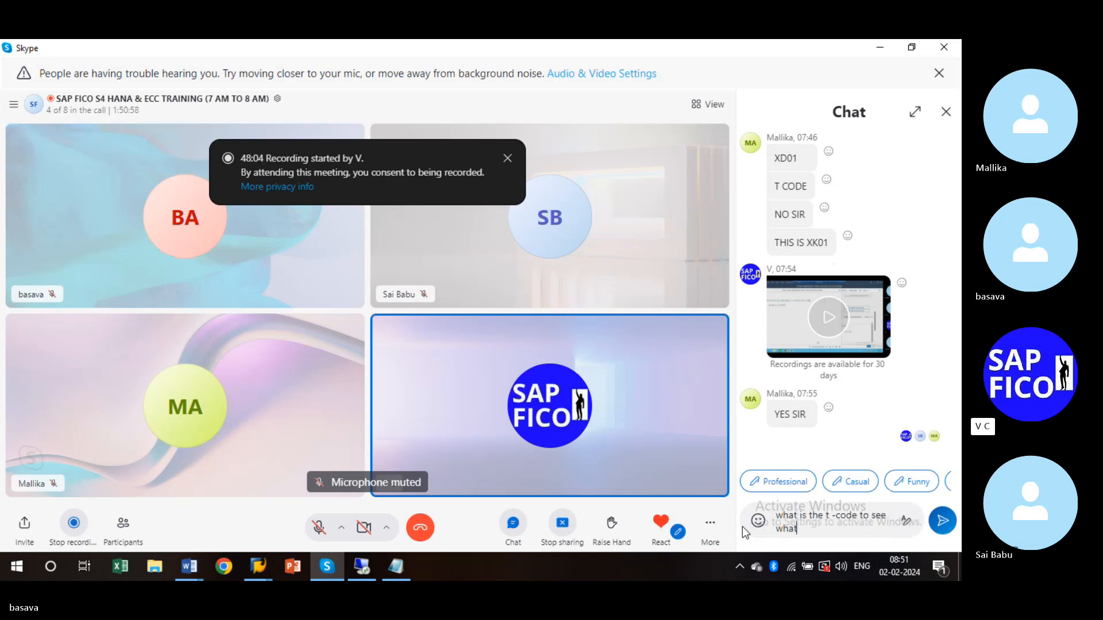
{"action": "type", "text": " we havwe"}
{"action": "key", "text": "BackSpace"}
{"action": "key", "text": "BackSpace"}
{"action": "key", "text": "BackSpace"}
{"action": "type", "text": "e done "}
{"action": "type", "text": "trans"}
{"action": "type", "text": "port"}
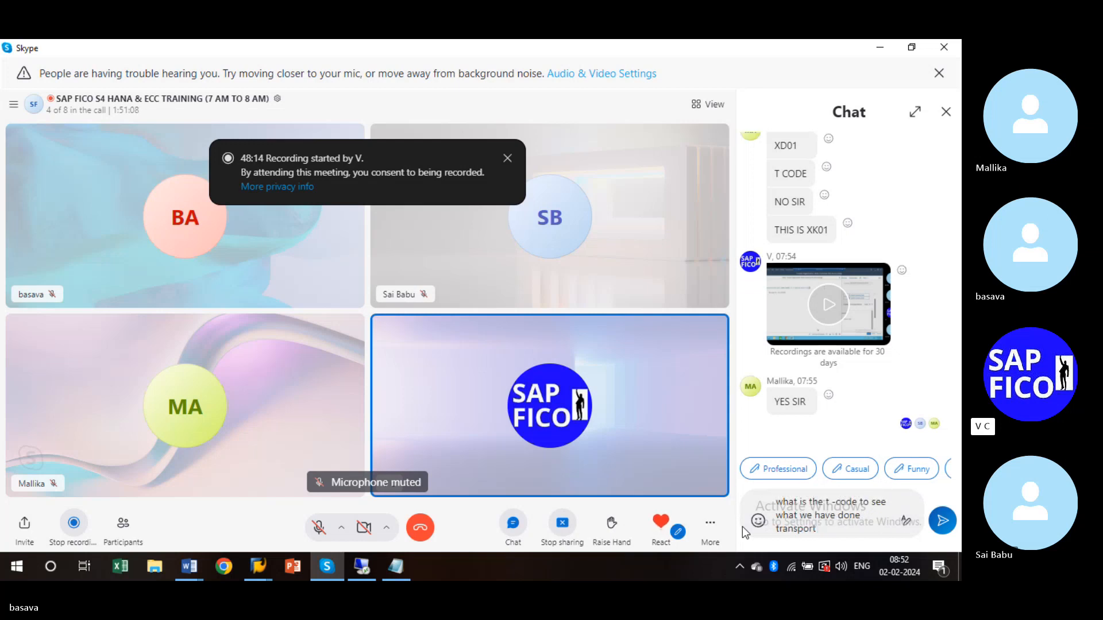
{"action": "type", "text": " request"}
{"action": "key", "text": "Return"}
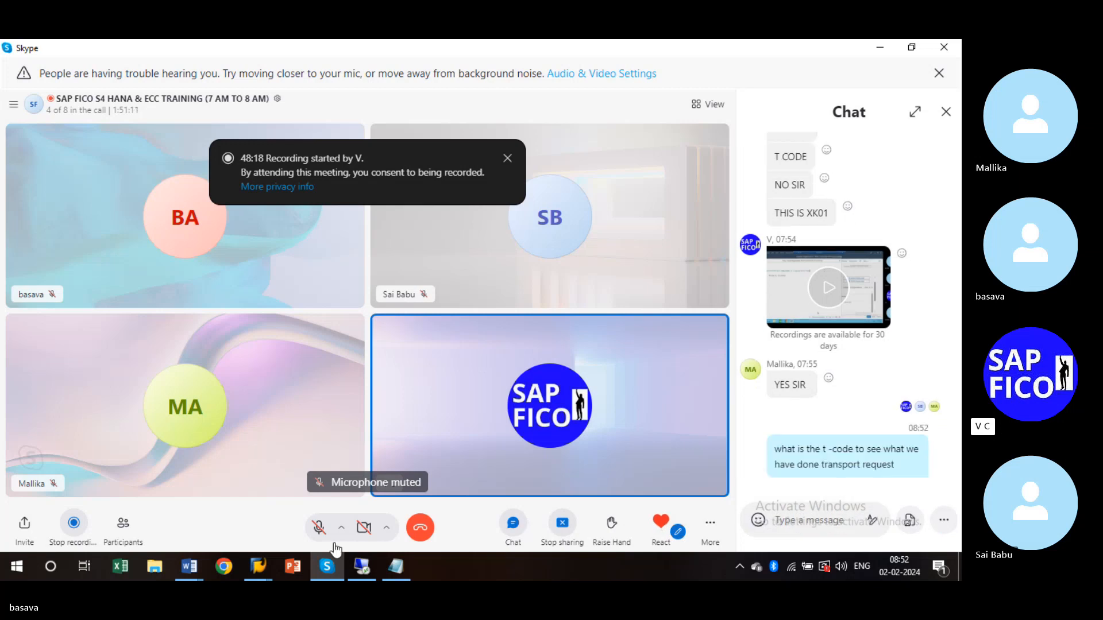
{"action": "mouse_move", "coordinate": [257, 566]}
{"action": "left_click", "coordinate": [349, 481]}
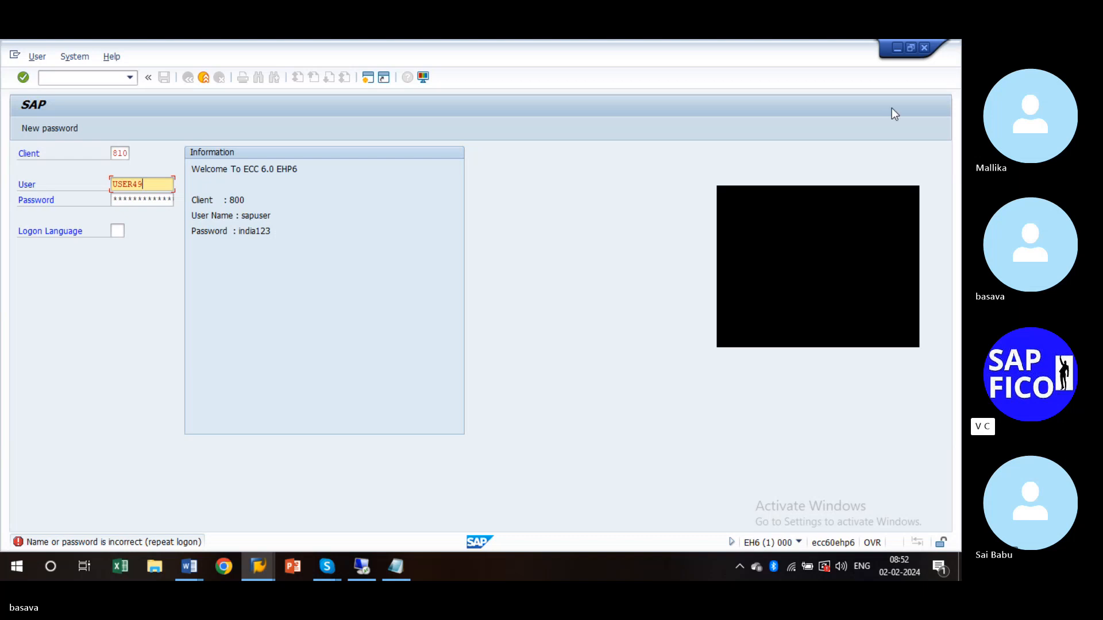
{"action": "left_click", "coordinate": [907, 203]}
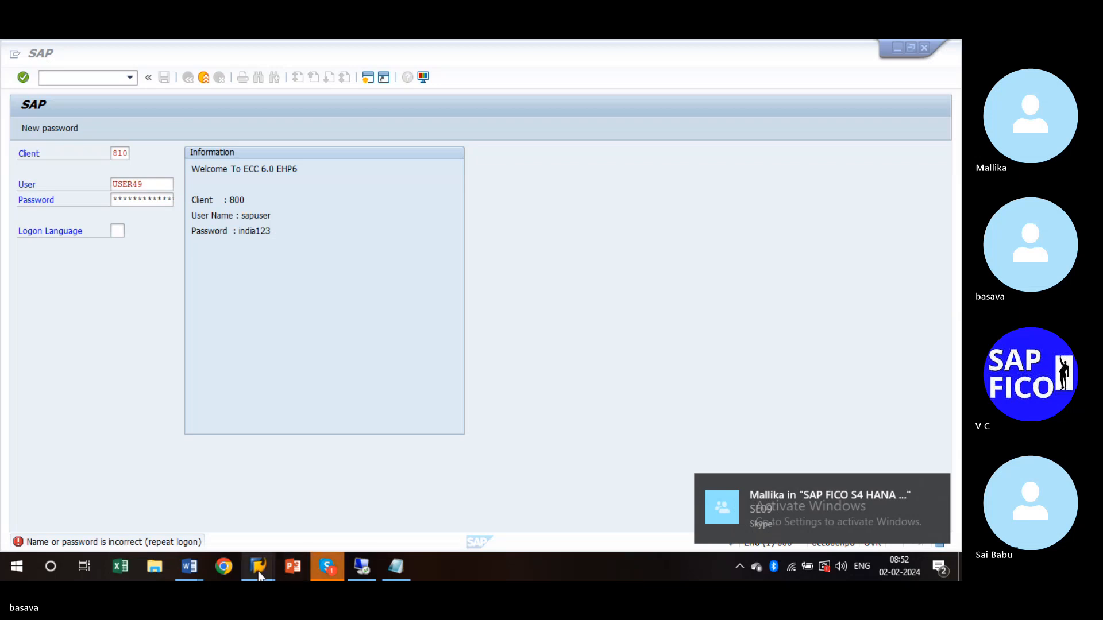
{"action": "mouse_move", "coordinate": [258, 571]}
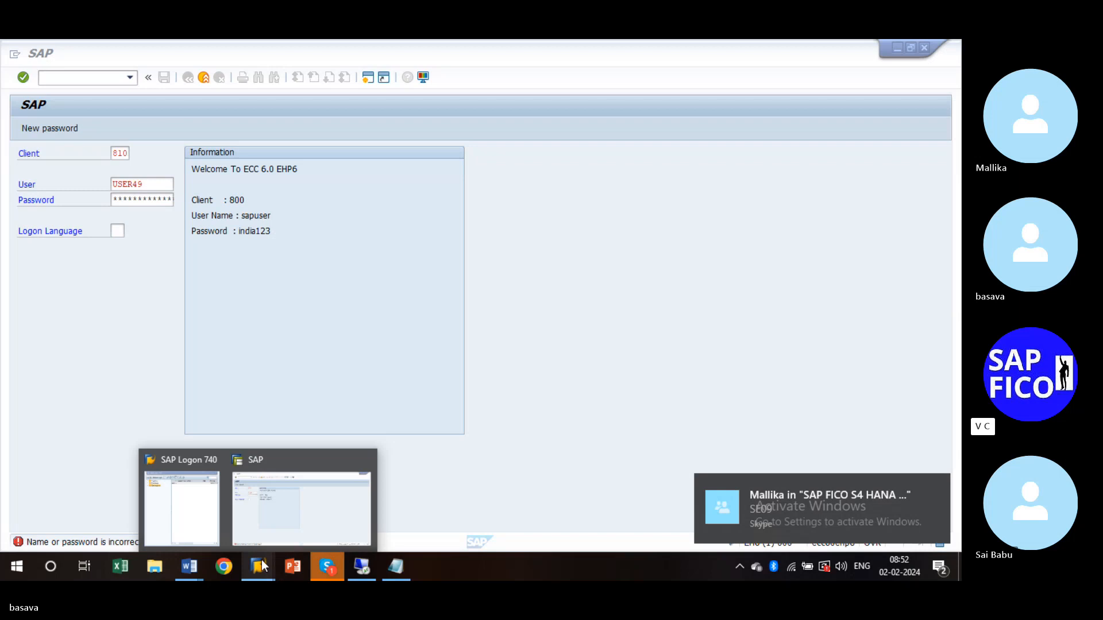